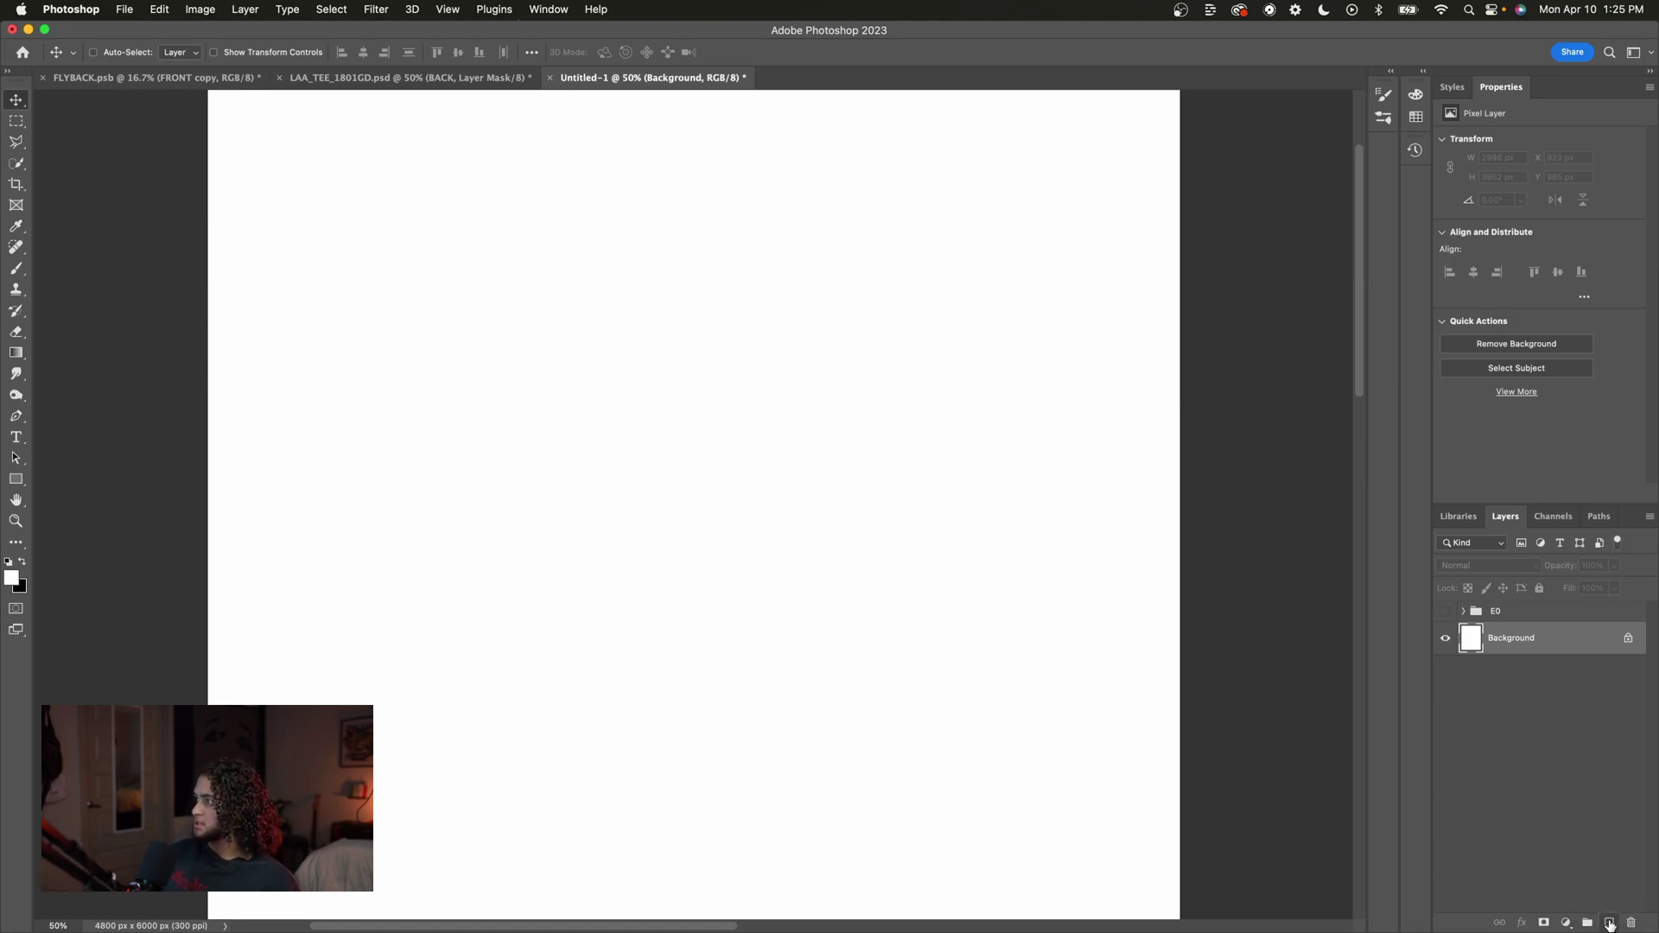
Add a new empty layer above Background and reveal the finished dissolve example group.
left_click(1609, 923)
left_click(1486, 569)
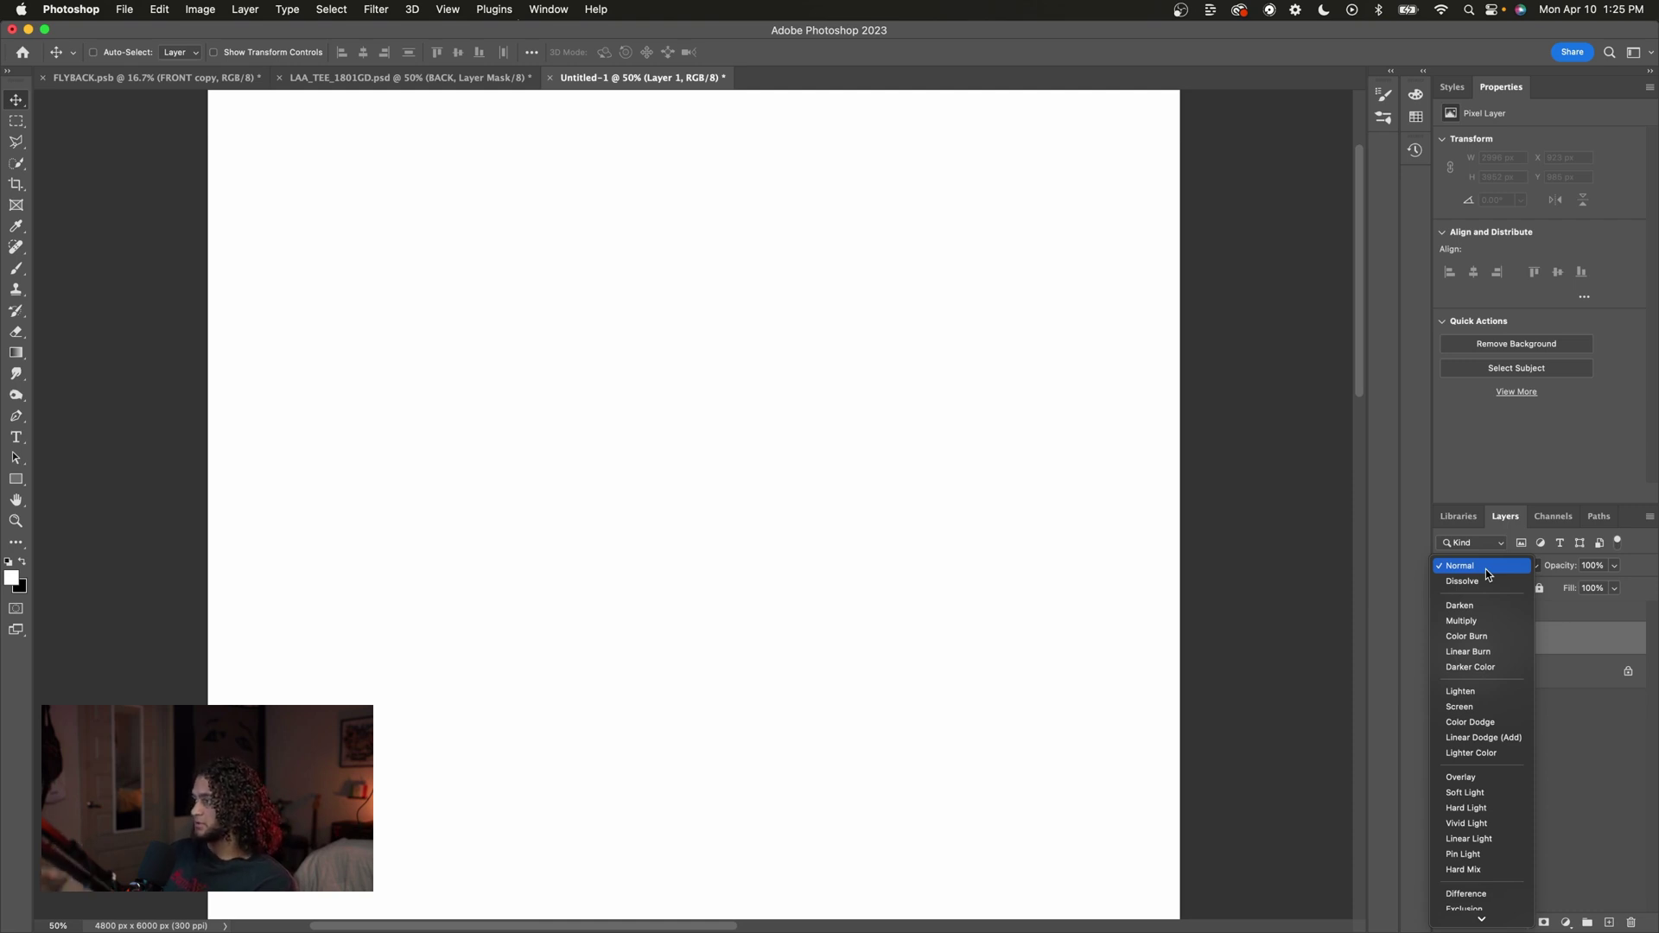
left_click(1485, 569)
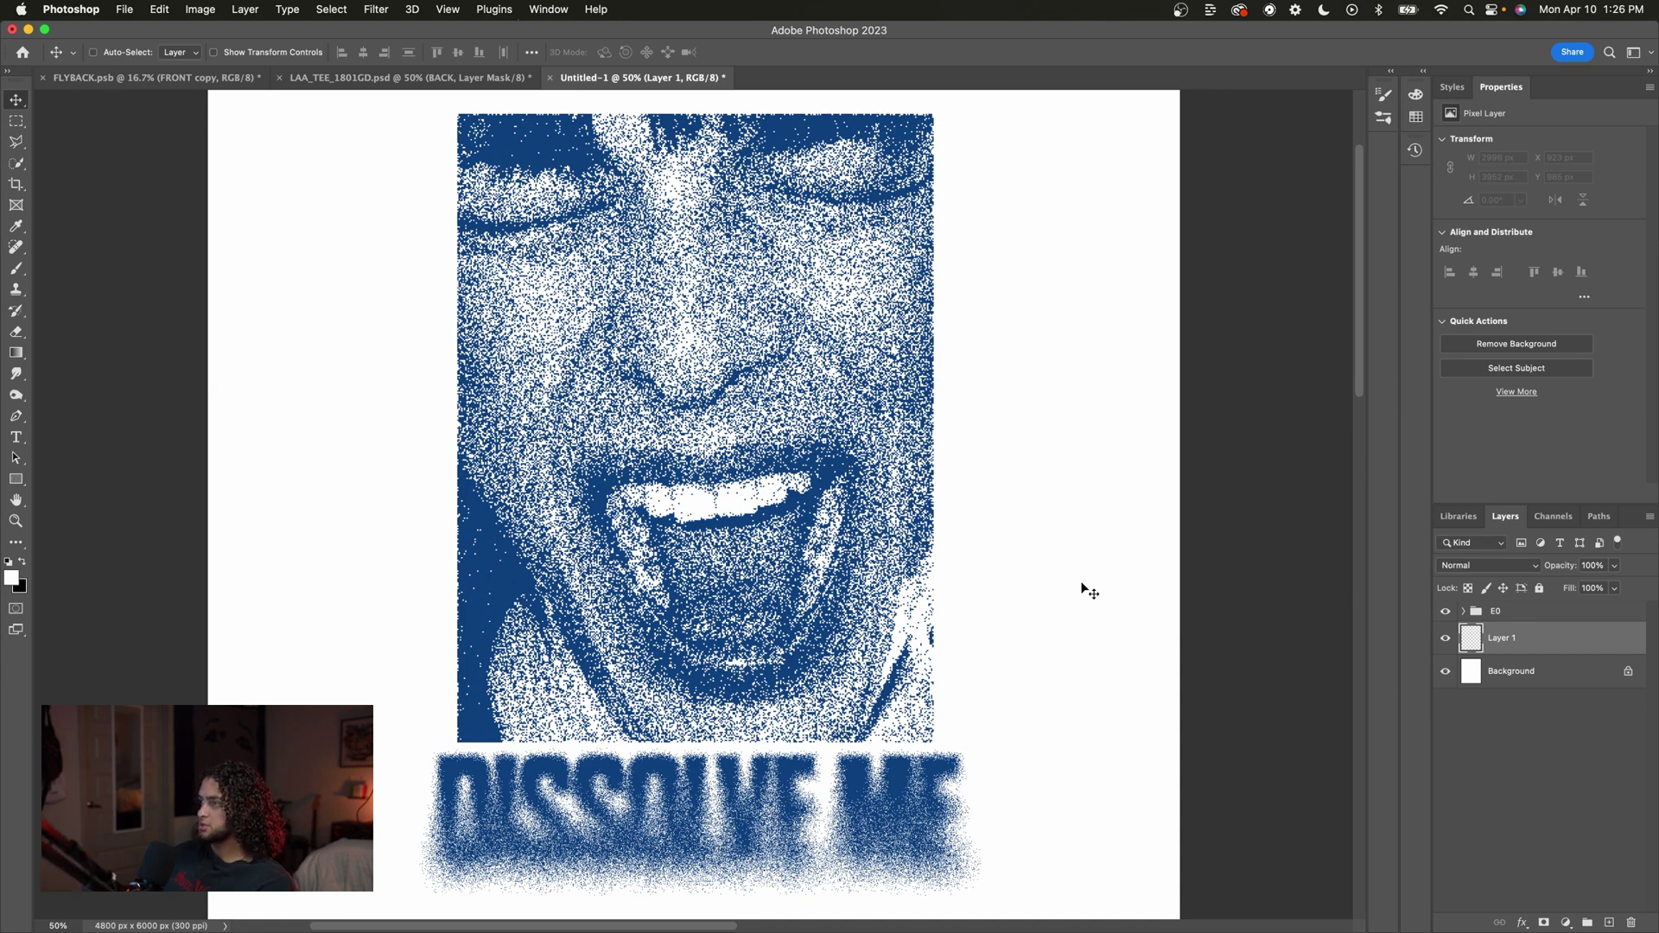
Inspect the example's dissolve grain at 100%, then zoom out to see the whole artwork.
key("Down")
key("Down")
key("Down")
key("Down")
key("Down")
key("Down")
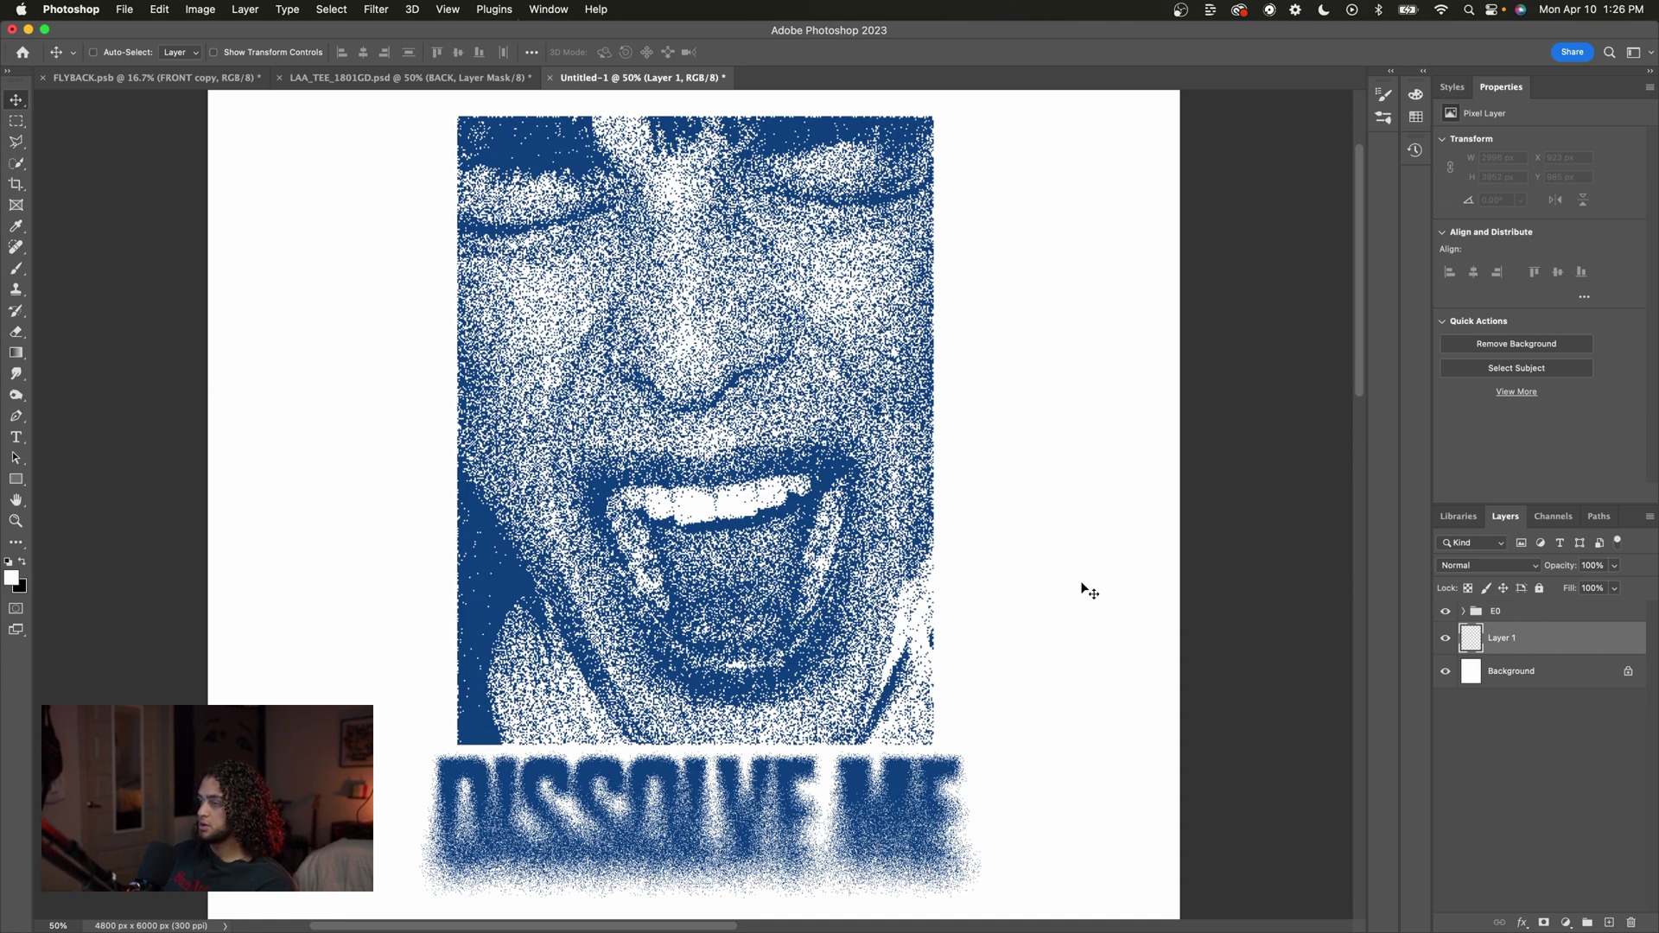
scroll(1002, 682, "down", 3)
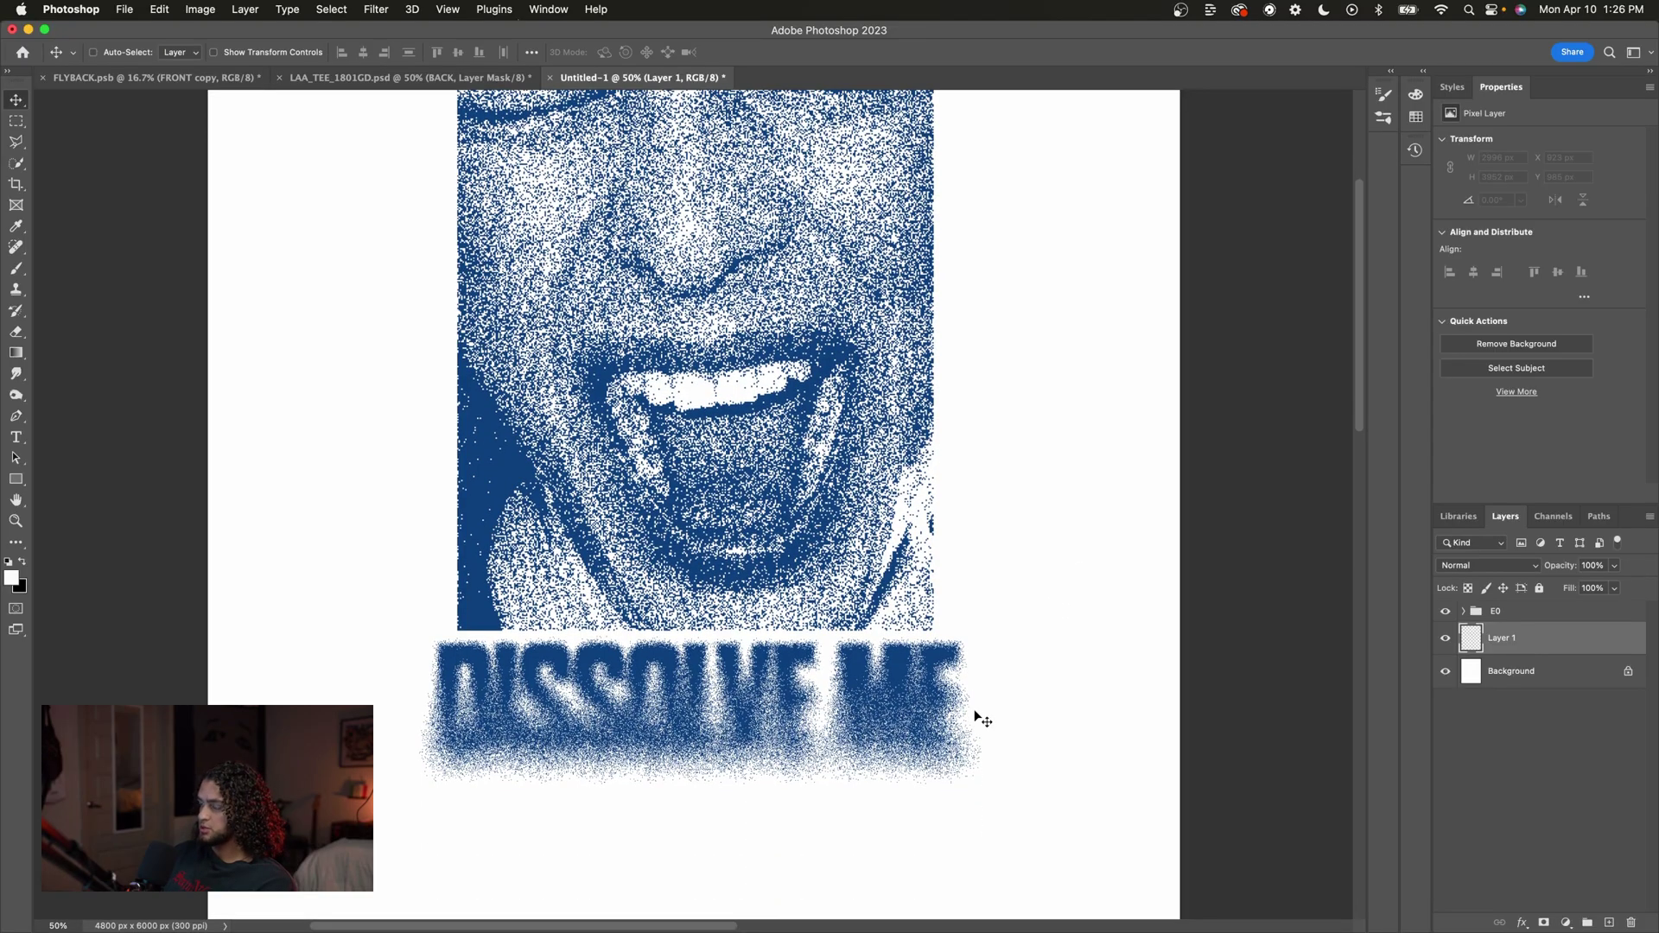
key("super+equal")
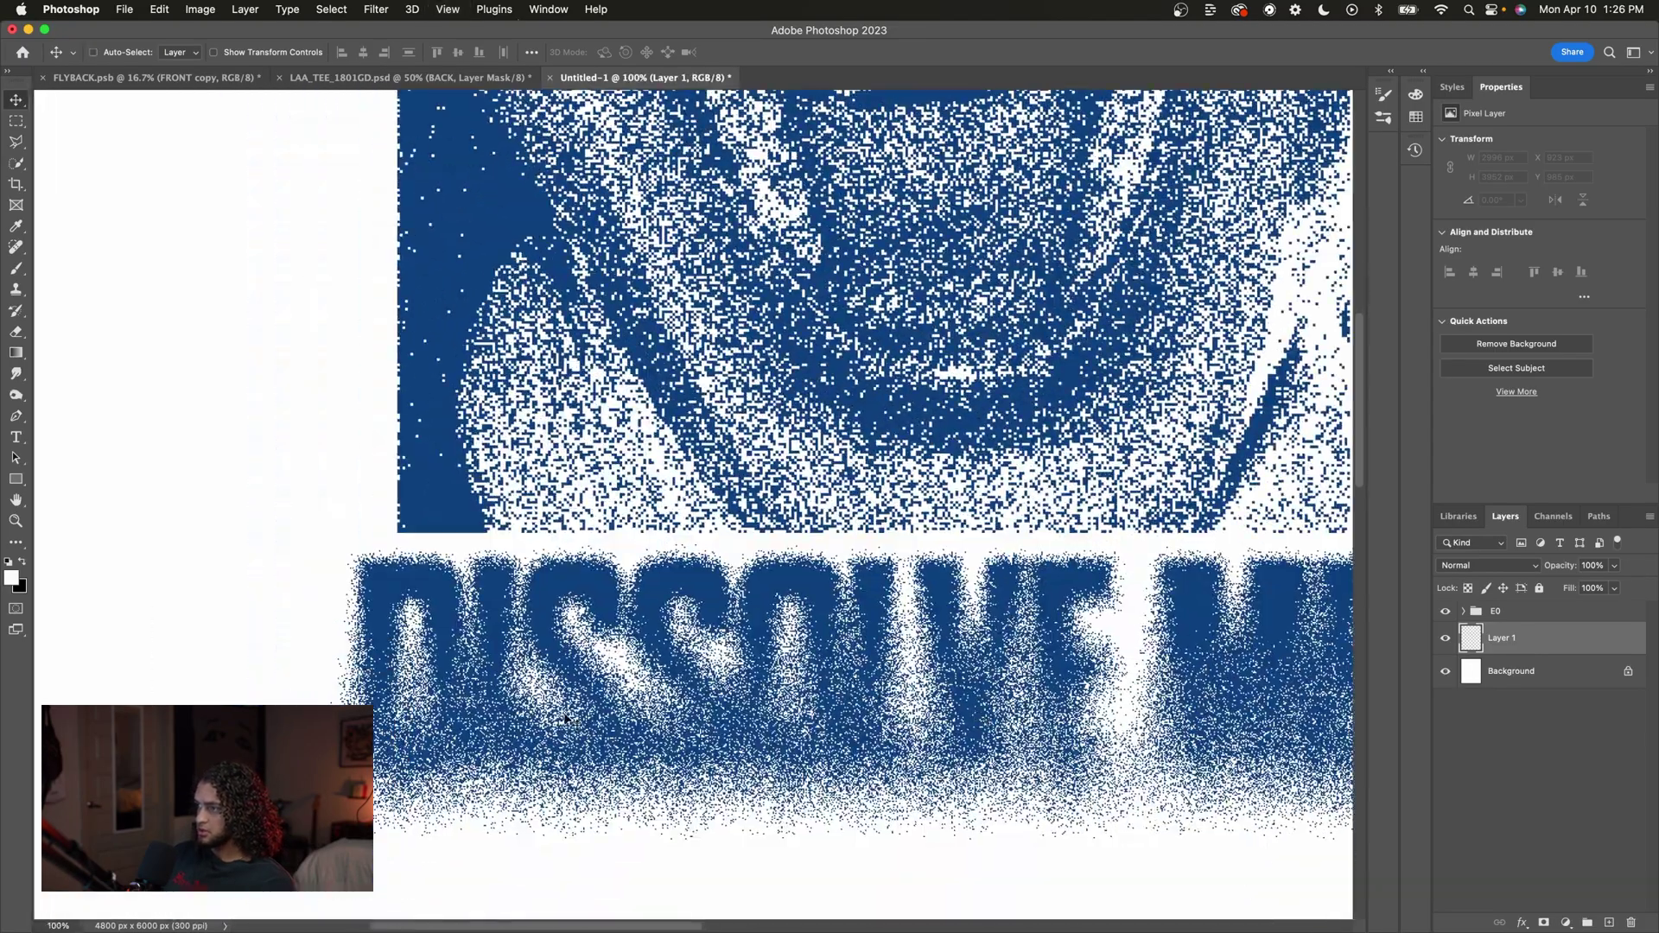
key("super+minus")
scroll(774, 503, "up", 4)
scroll(773, 503, "up", 3)
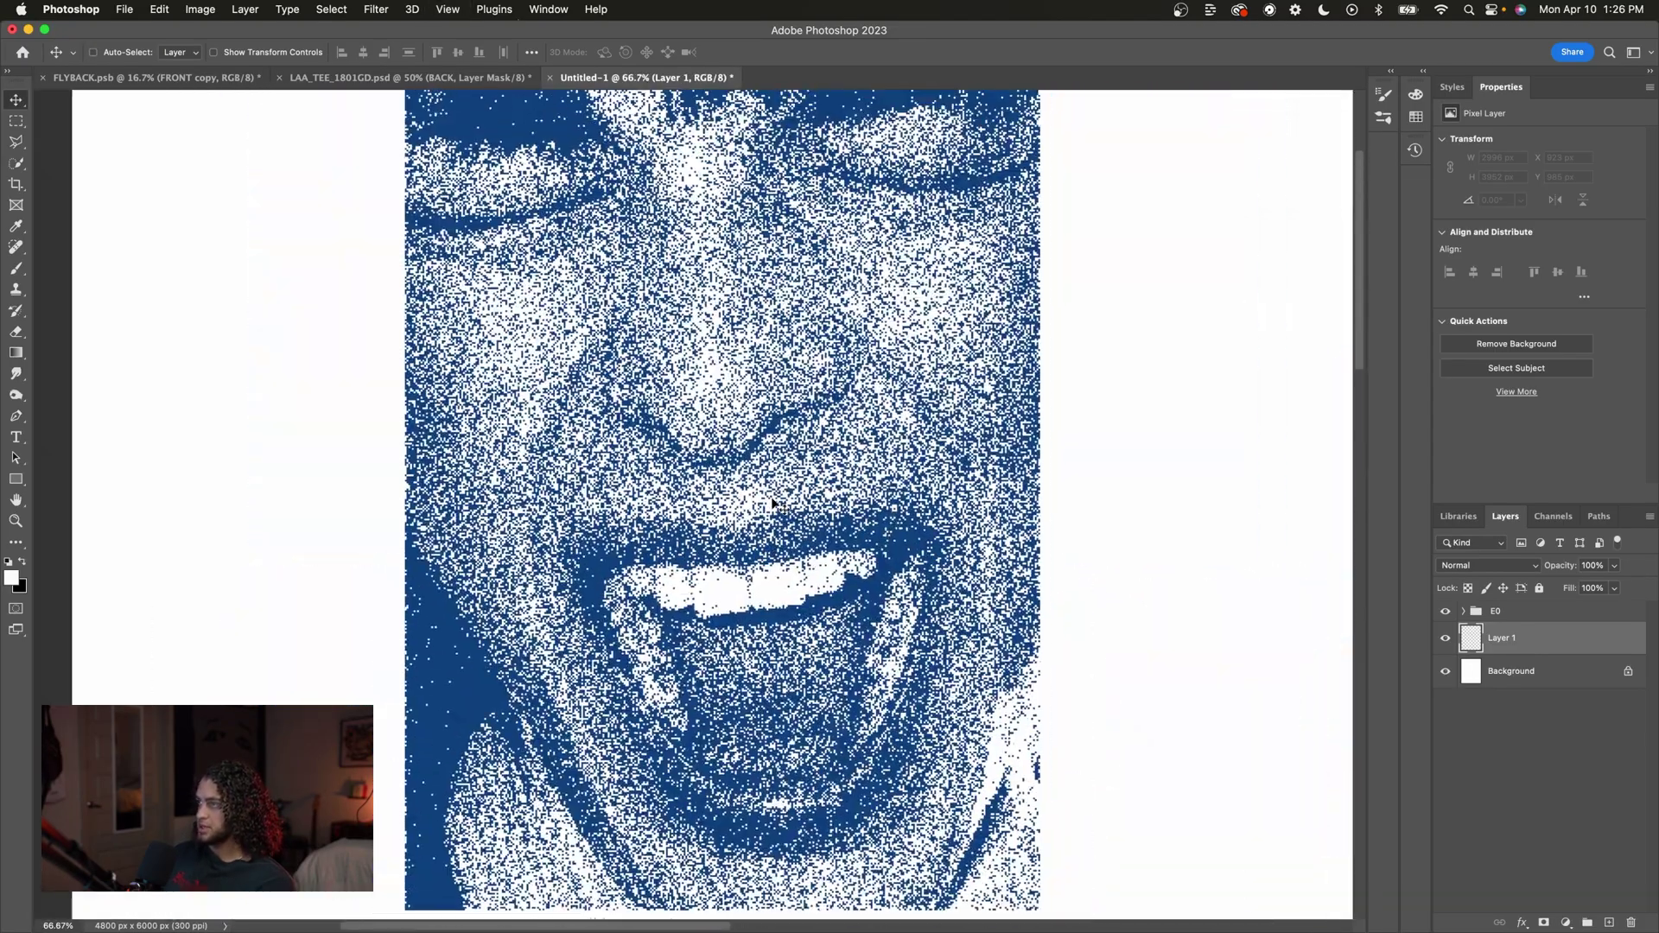
key("super+minus")
scroll(774, 503, "down", 2)
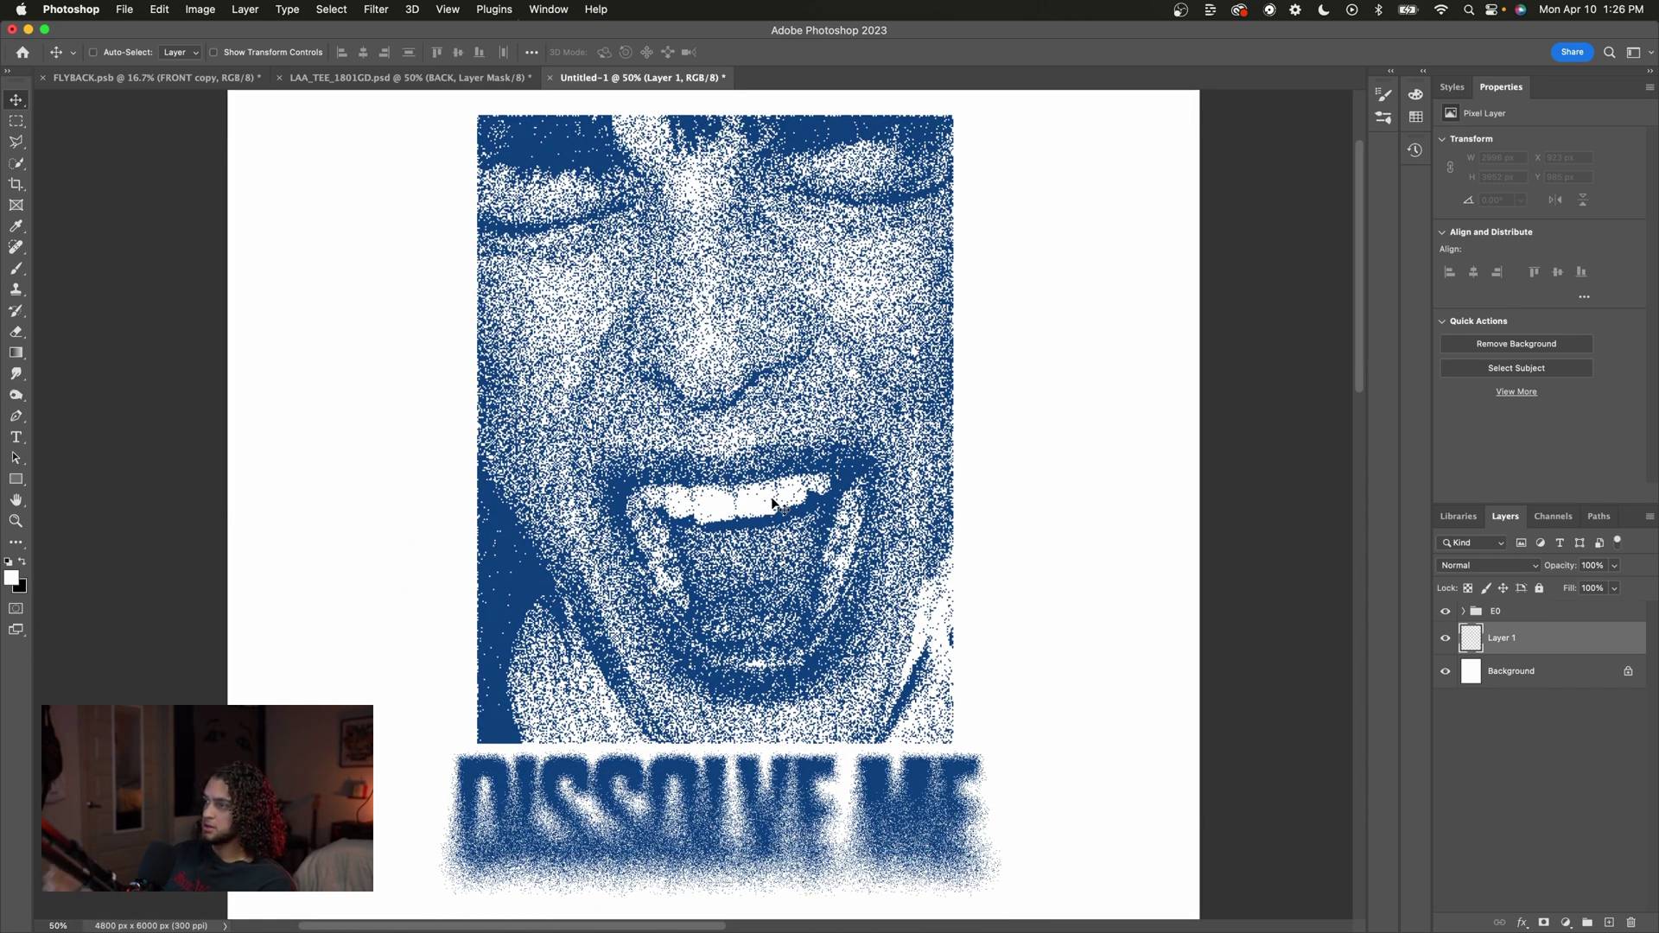
Hide the example and paint three soft black brush dots at the top, middle and bottom.
left_click(1444, 611)
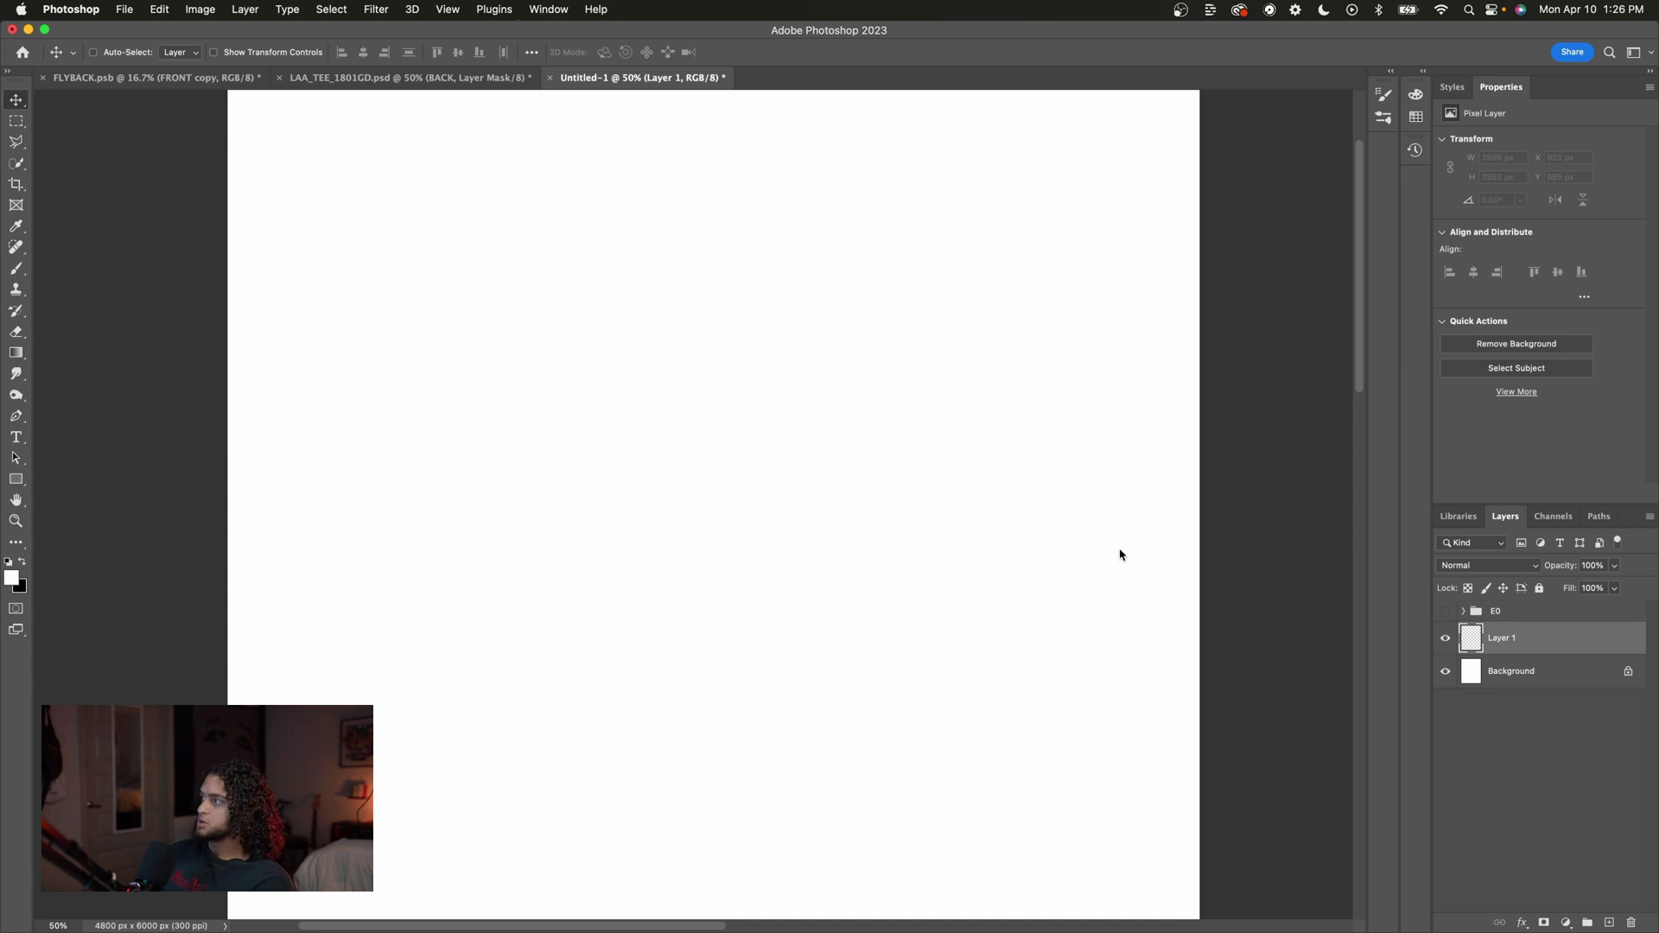
key("b")
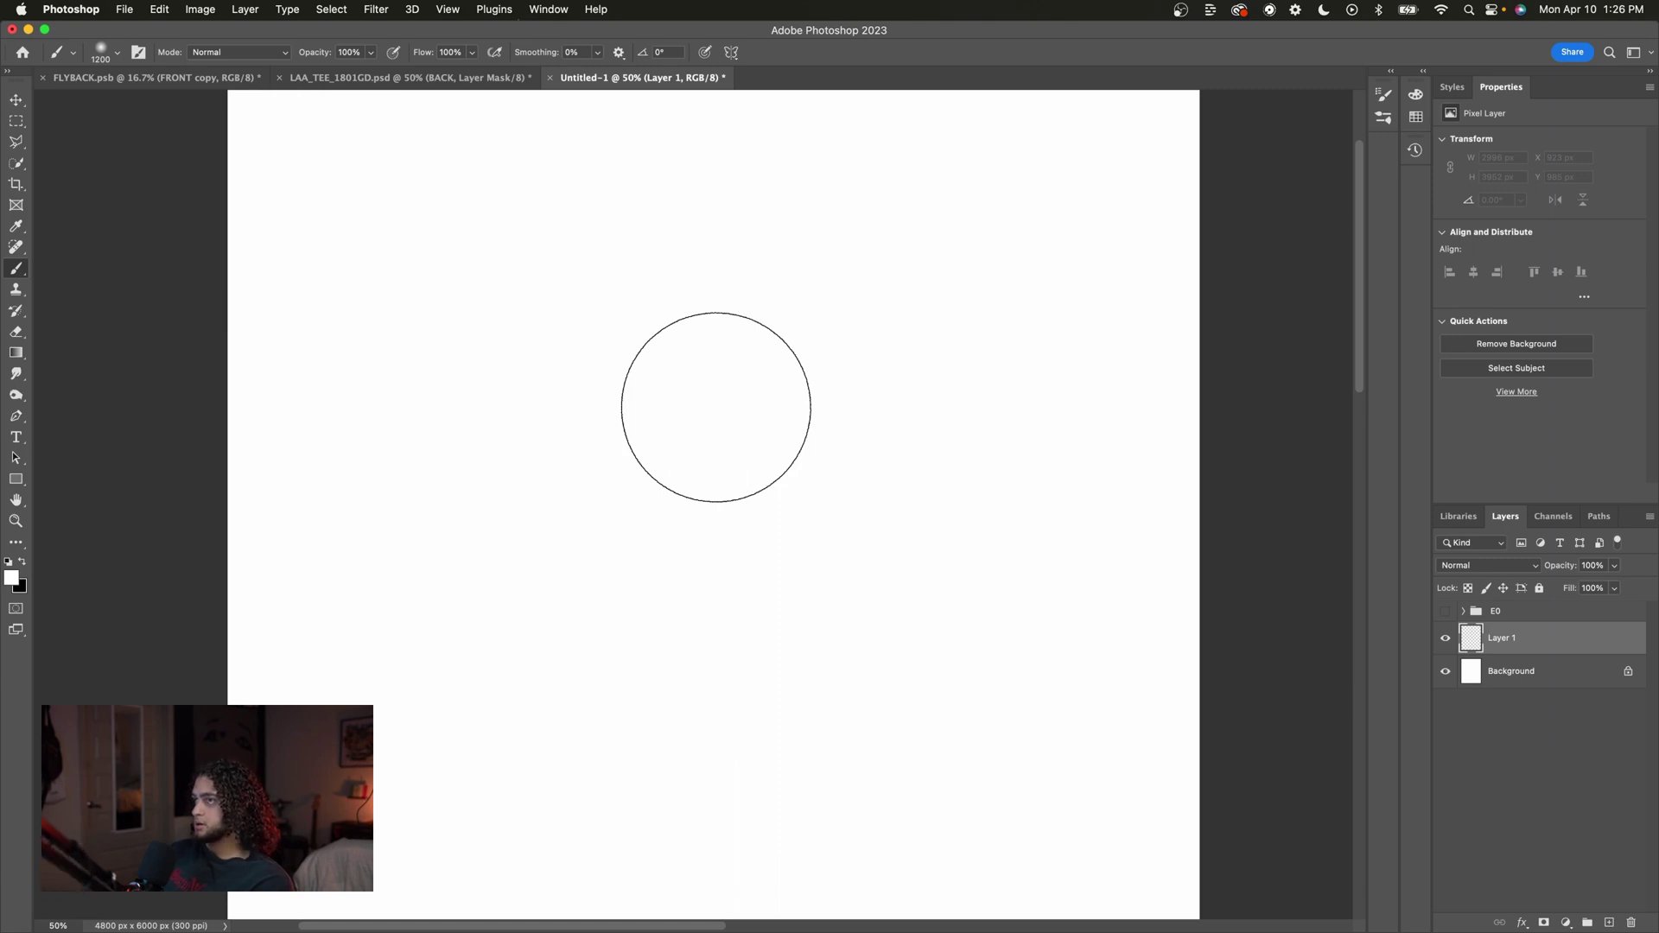
key("x")
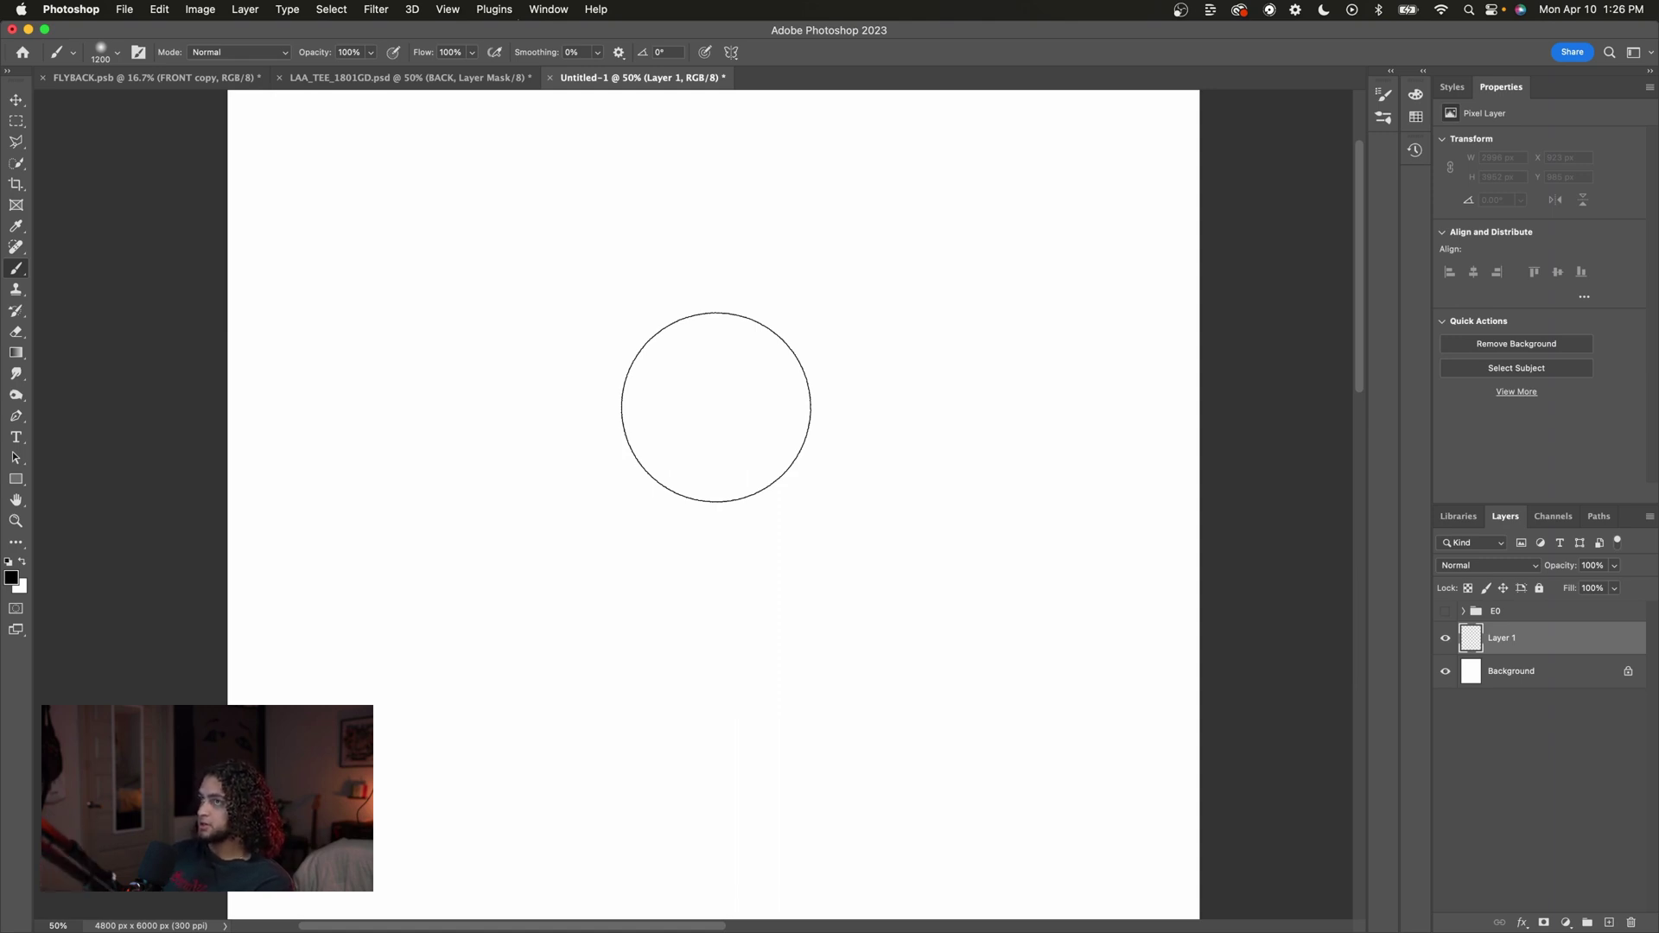
left_click(704, 298)
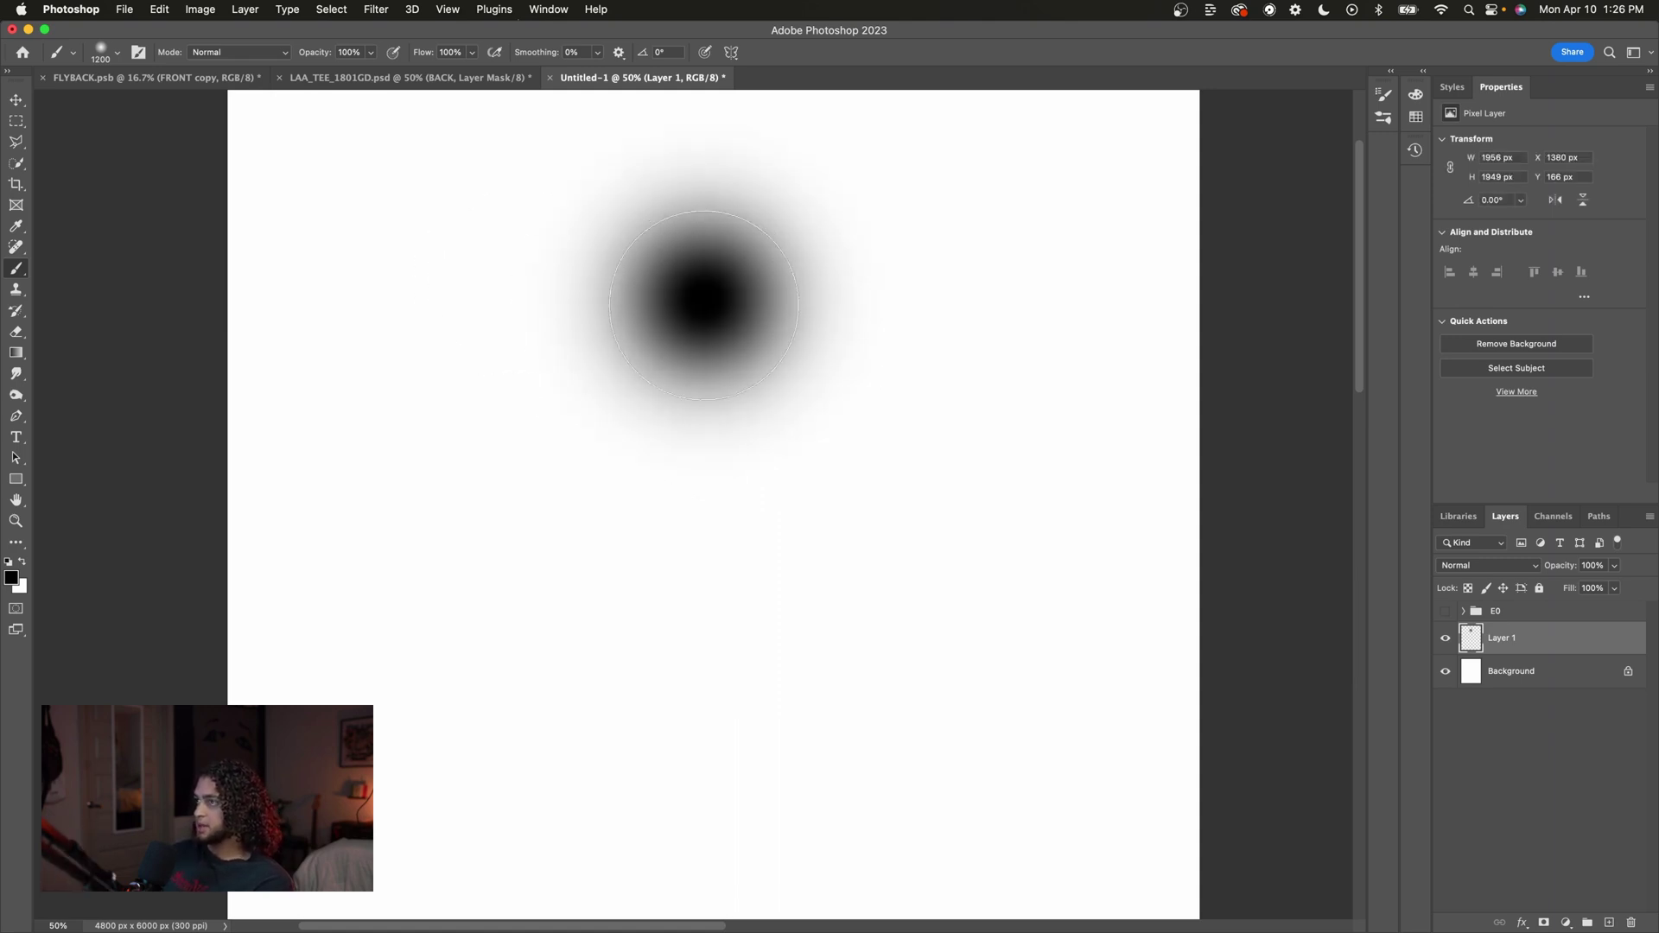
left_click(704, 594)
scroll(704, 596, "down", 3)
left_click(709, 812)
Show the white Background and set Layer 1's blend mode to Dissolve.
key("v")
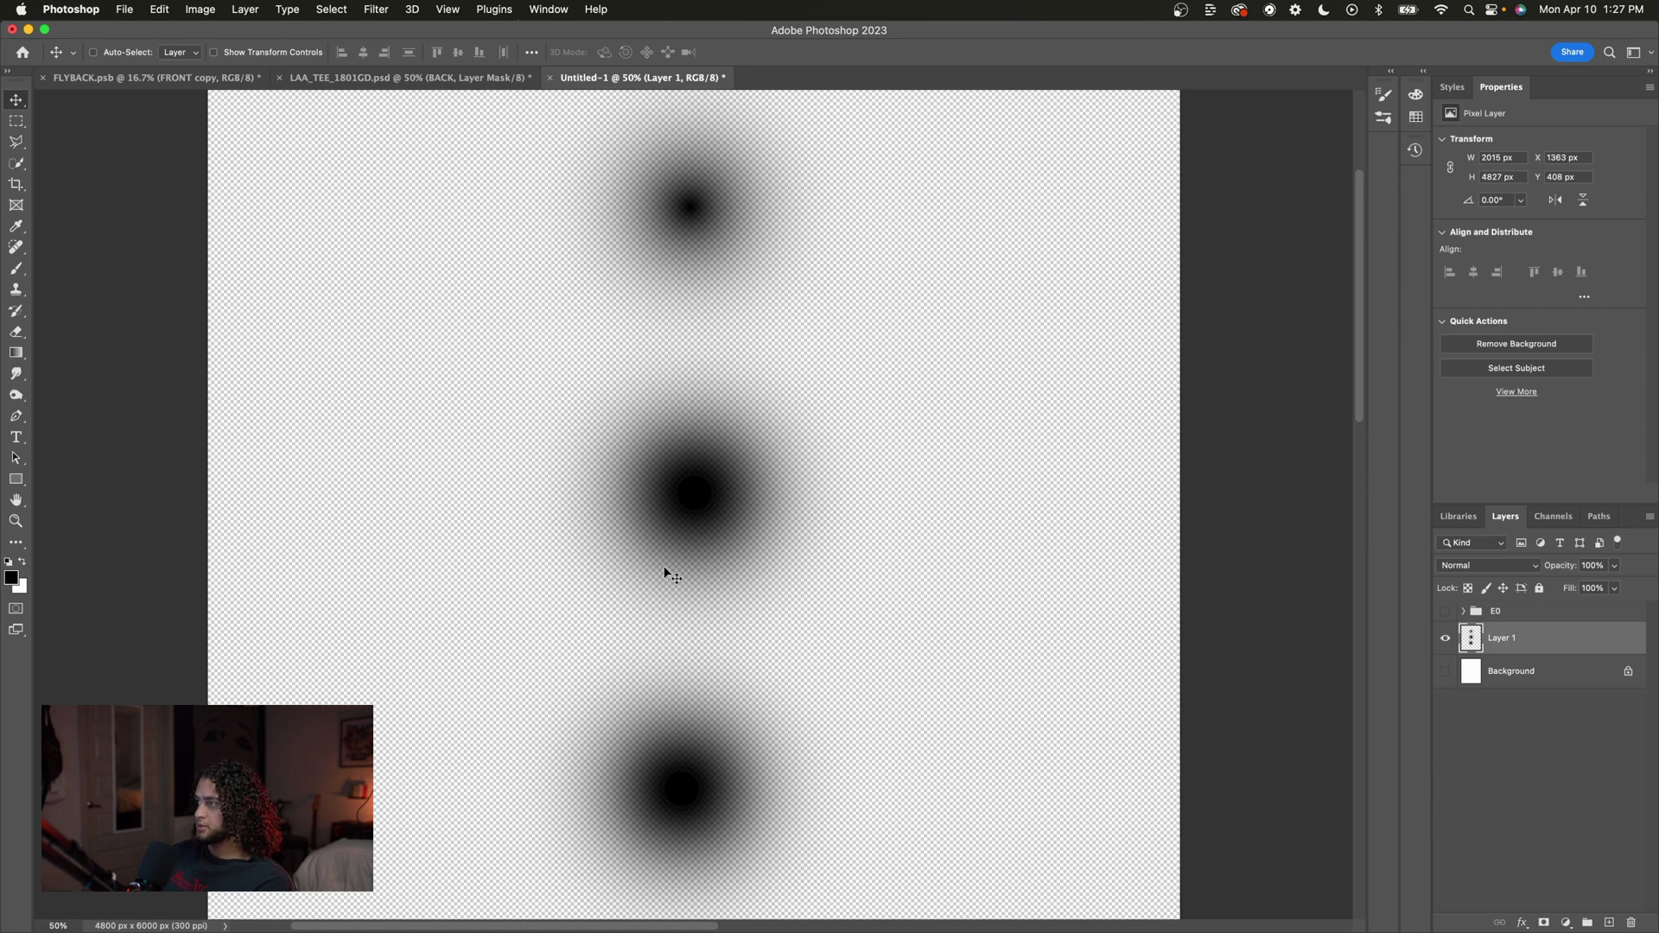
left_click(1445, 671)
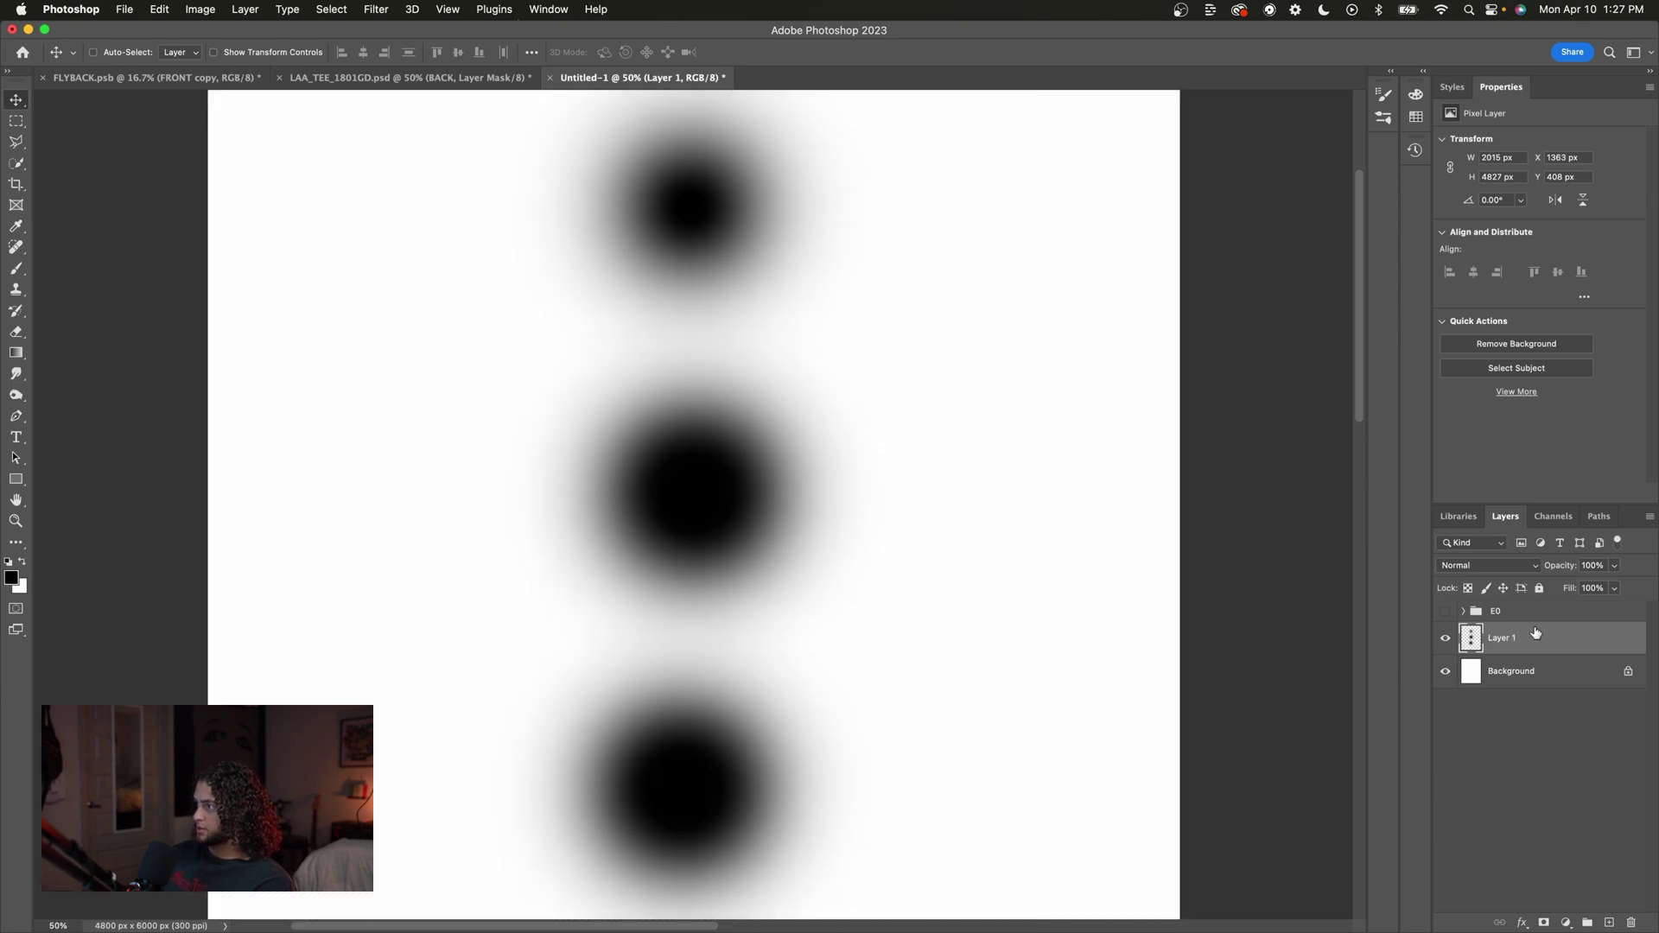
left_click(1484, 565)
left_click(1484, 578)
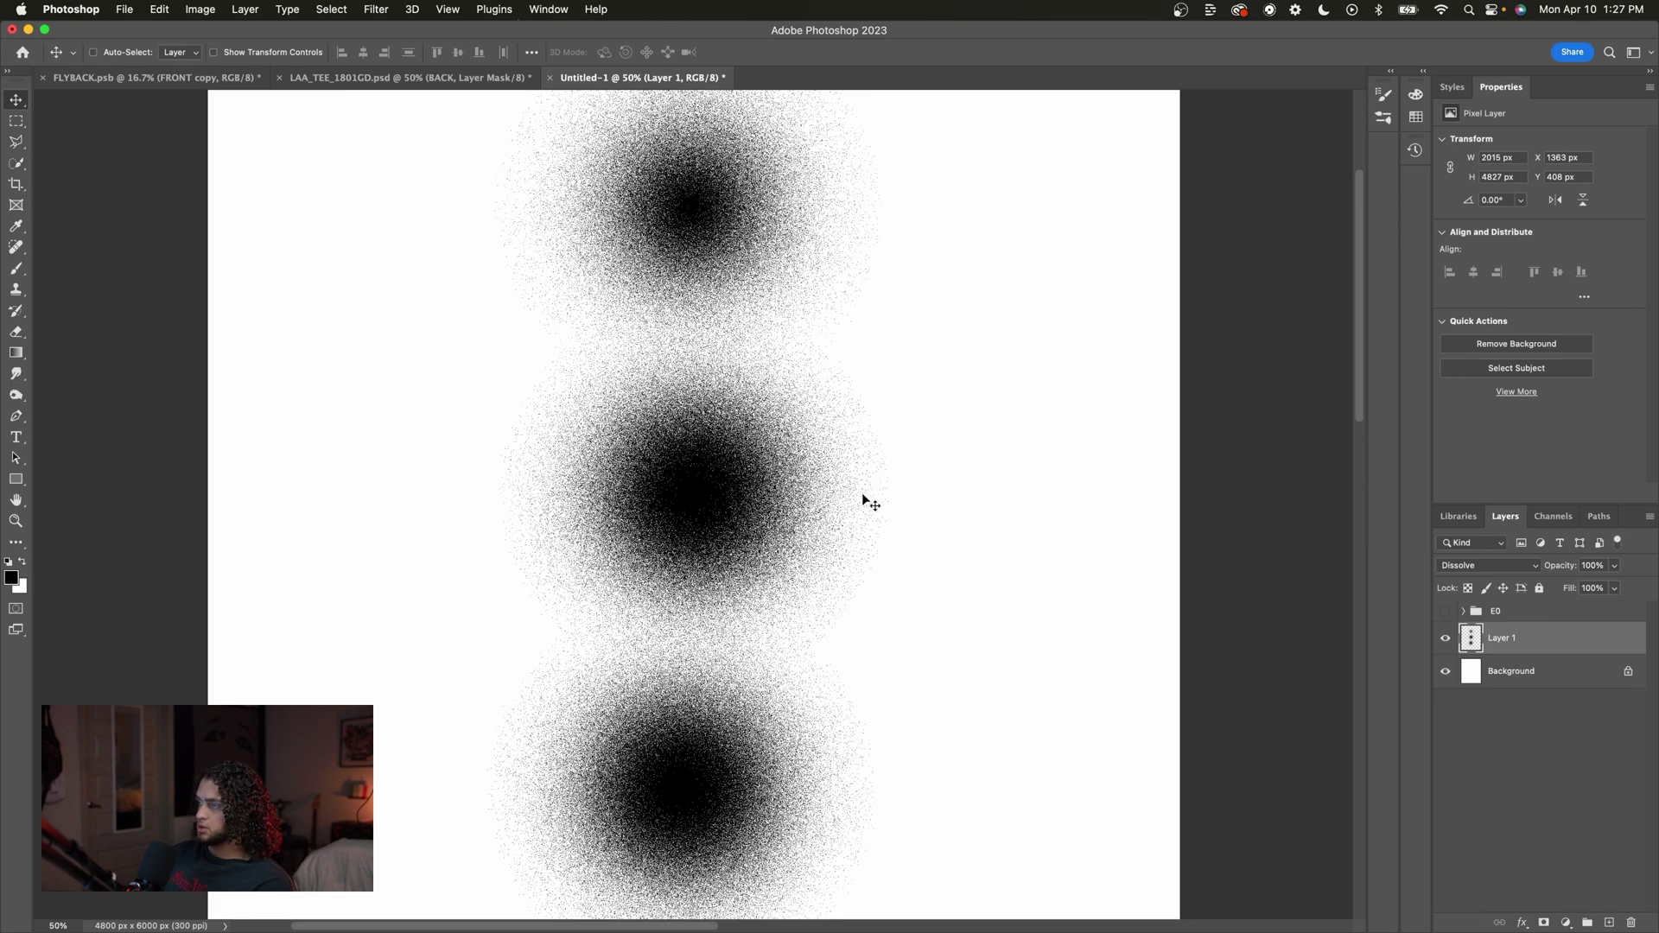
Zoom in to 200–300% to inspect the speckled dissolve grain of the dots.
scroll(849, 489, "up", 2)
key("super+equal")
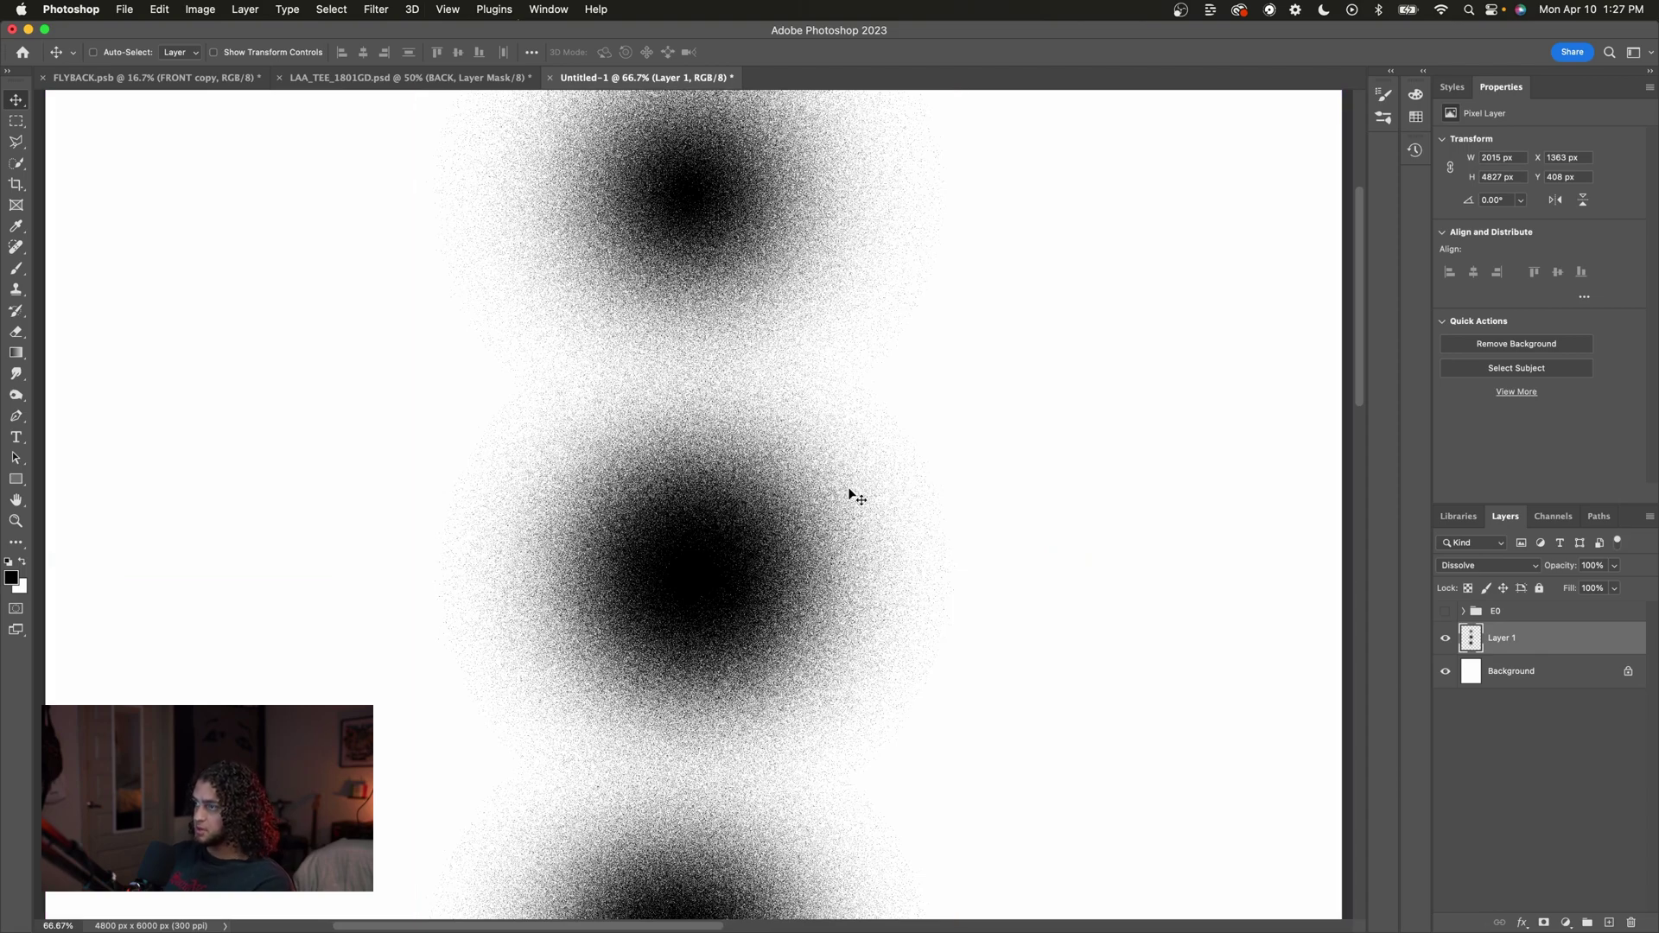
key("super+equal")
scroll(850, 493, "down", 1)
key("super+equal")
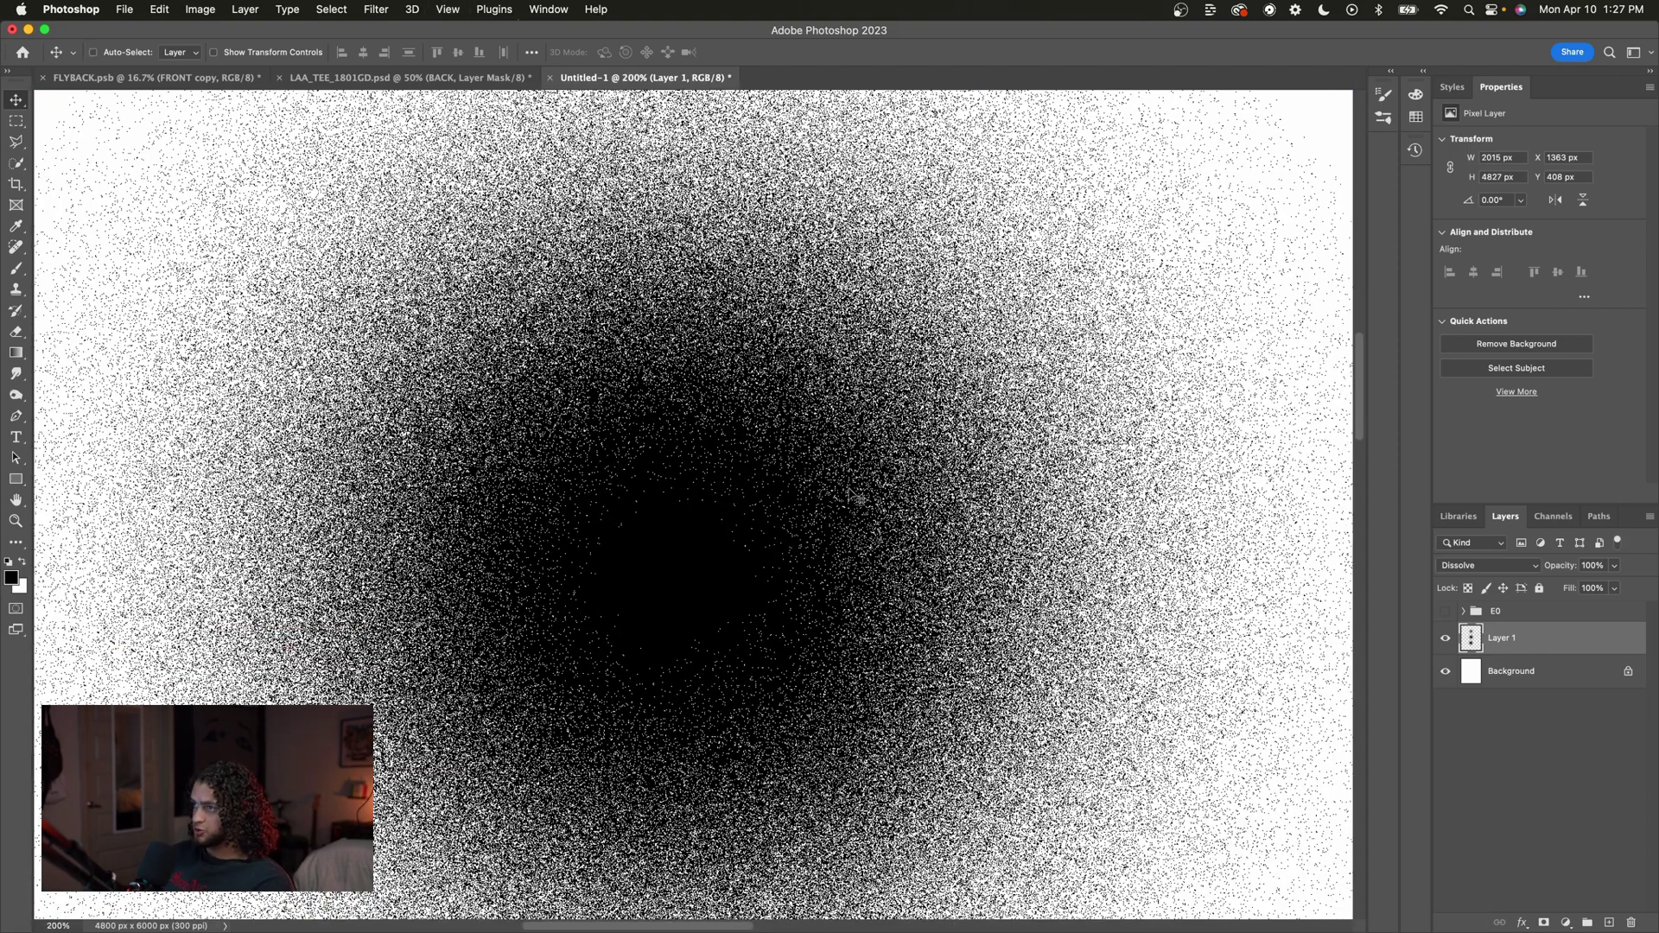
scroll(855, 497, "right", 5)
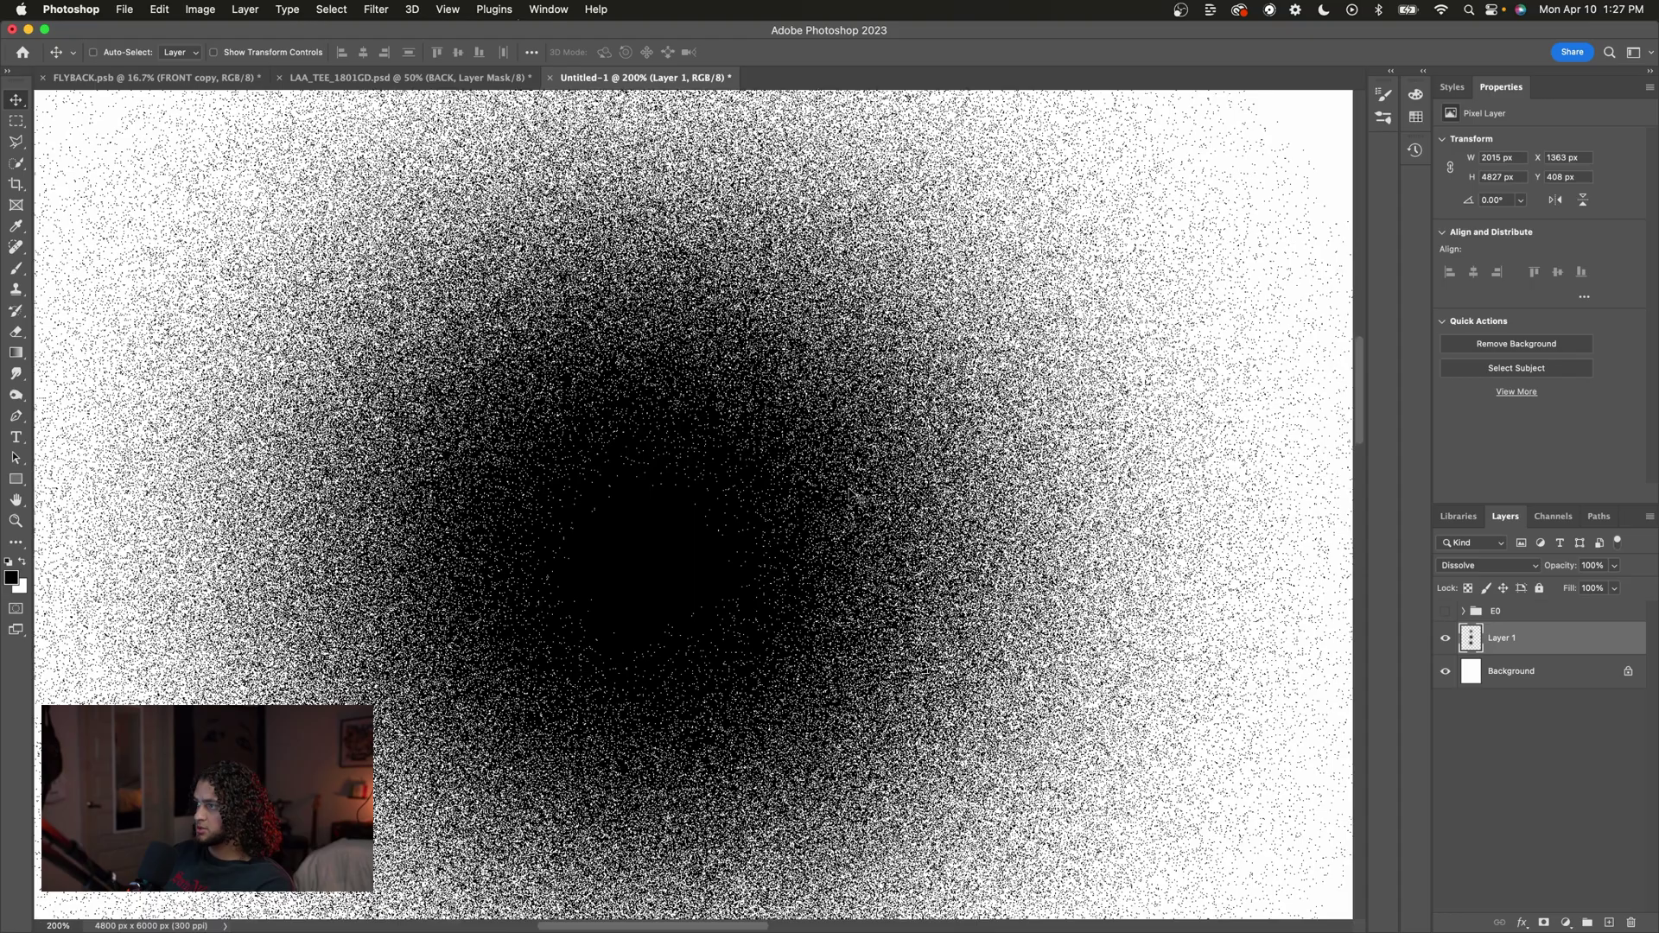
scroll(851, 494, "up", 5)
scroll(851, 494, "left", 5)
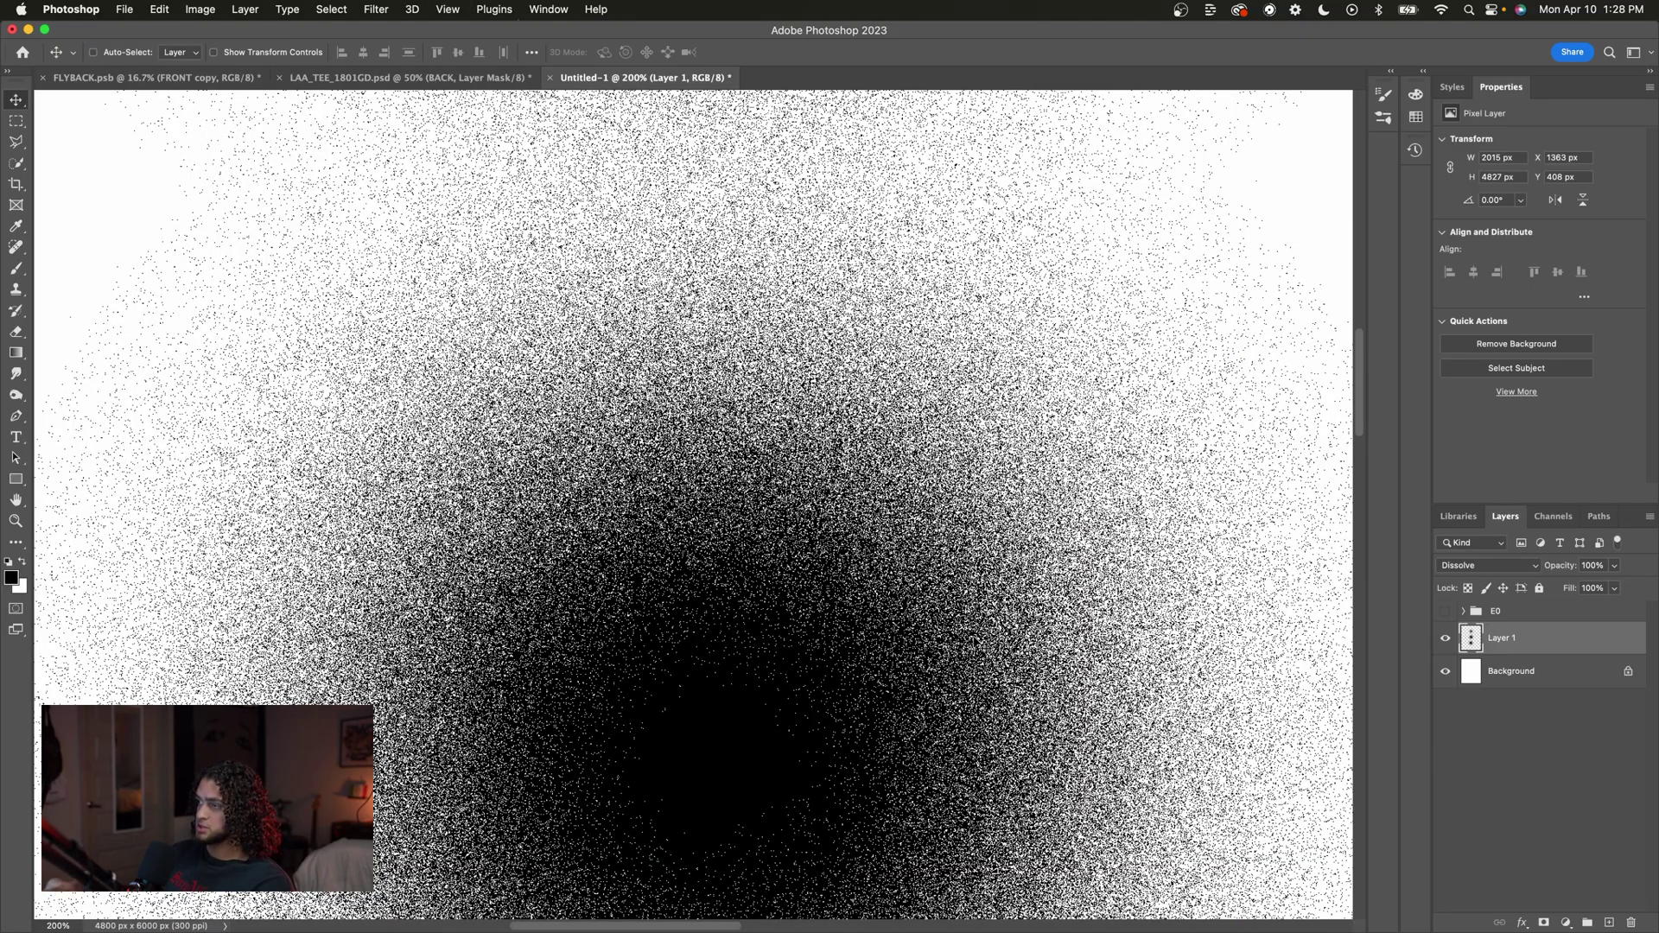
scroll(851, 494, "up", 1)
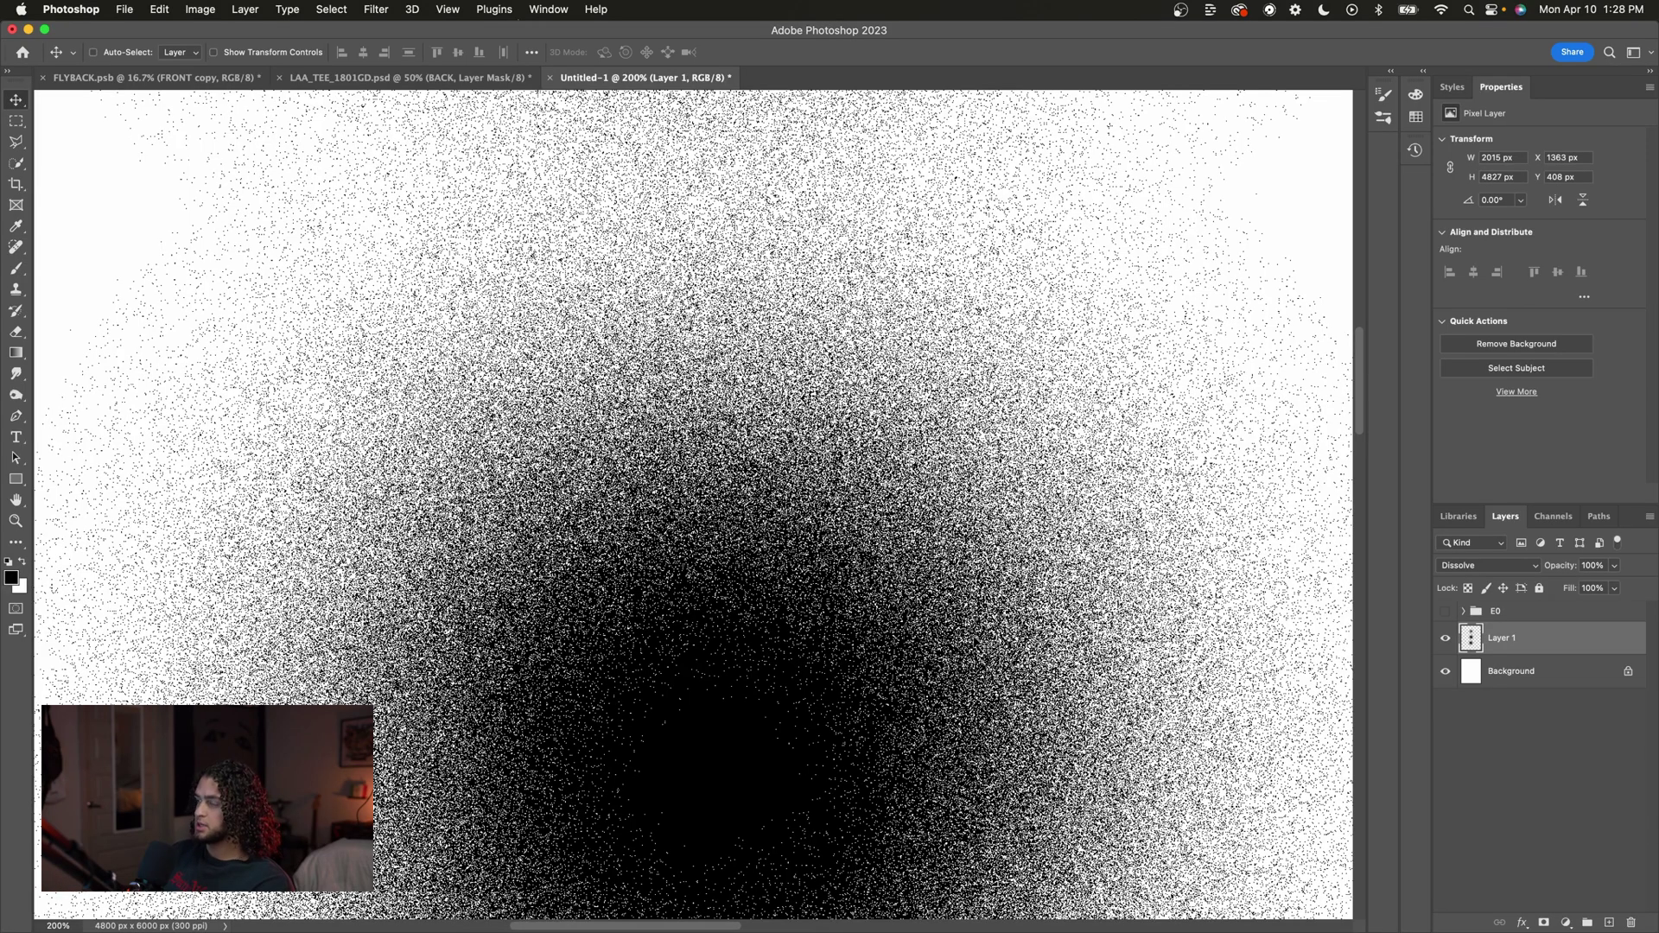
key("super+equal")
key("super+minus")
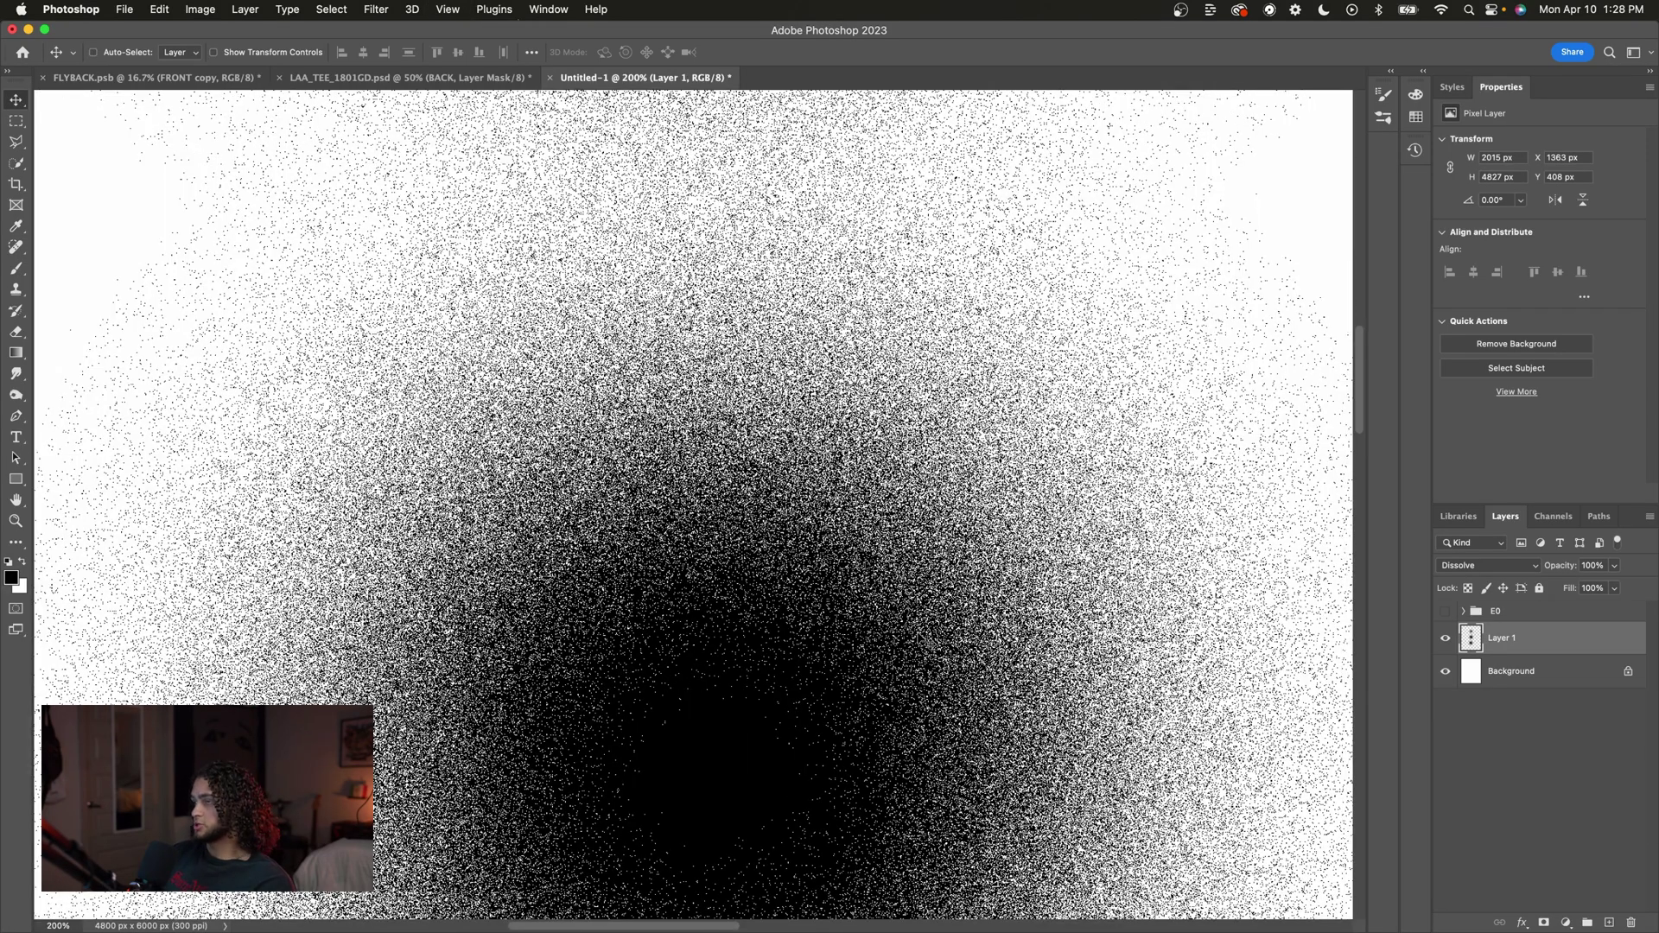
scroll(834, 620, "right", 3)
scroll(834, 620, "up", 1)
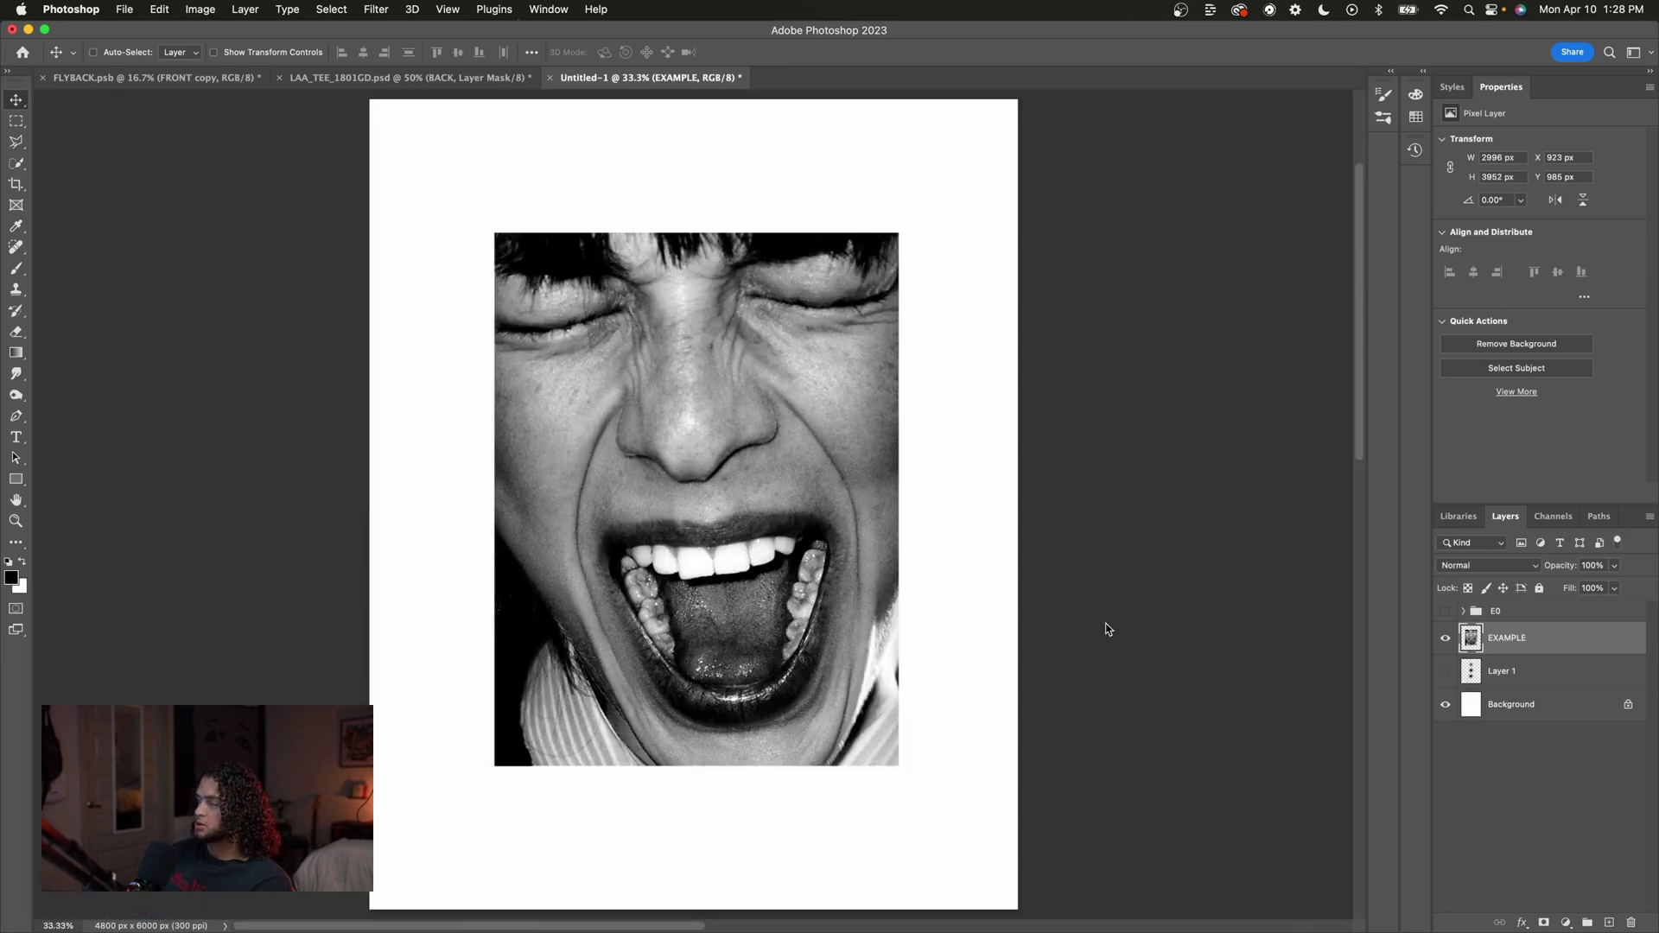
left_click(1446, 570)
left_click(1456, 583)
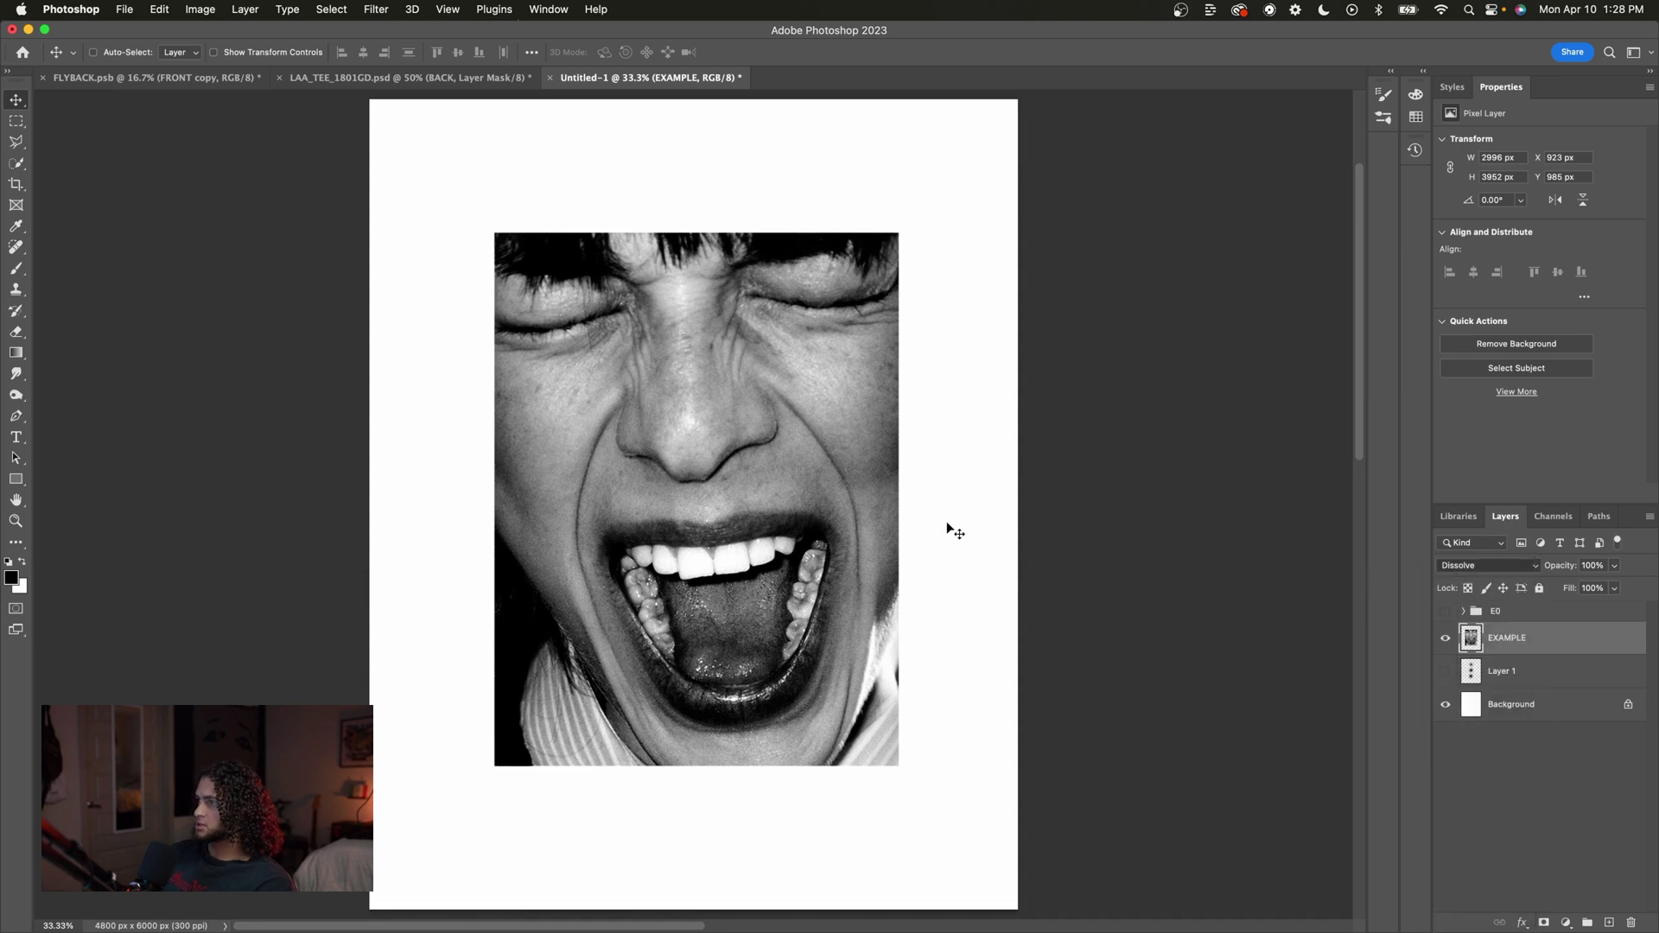
scroll(946, 521, "up", 1)
scroll(946, 521, "right", 1)
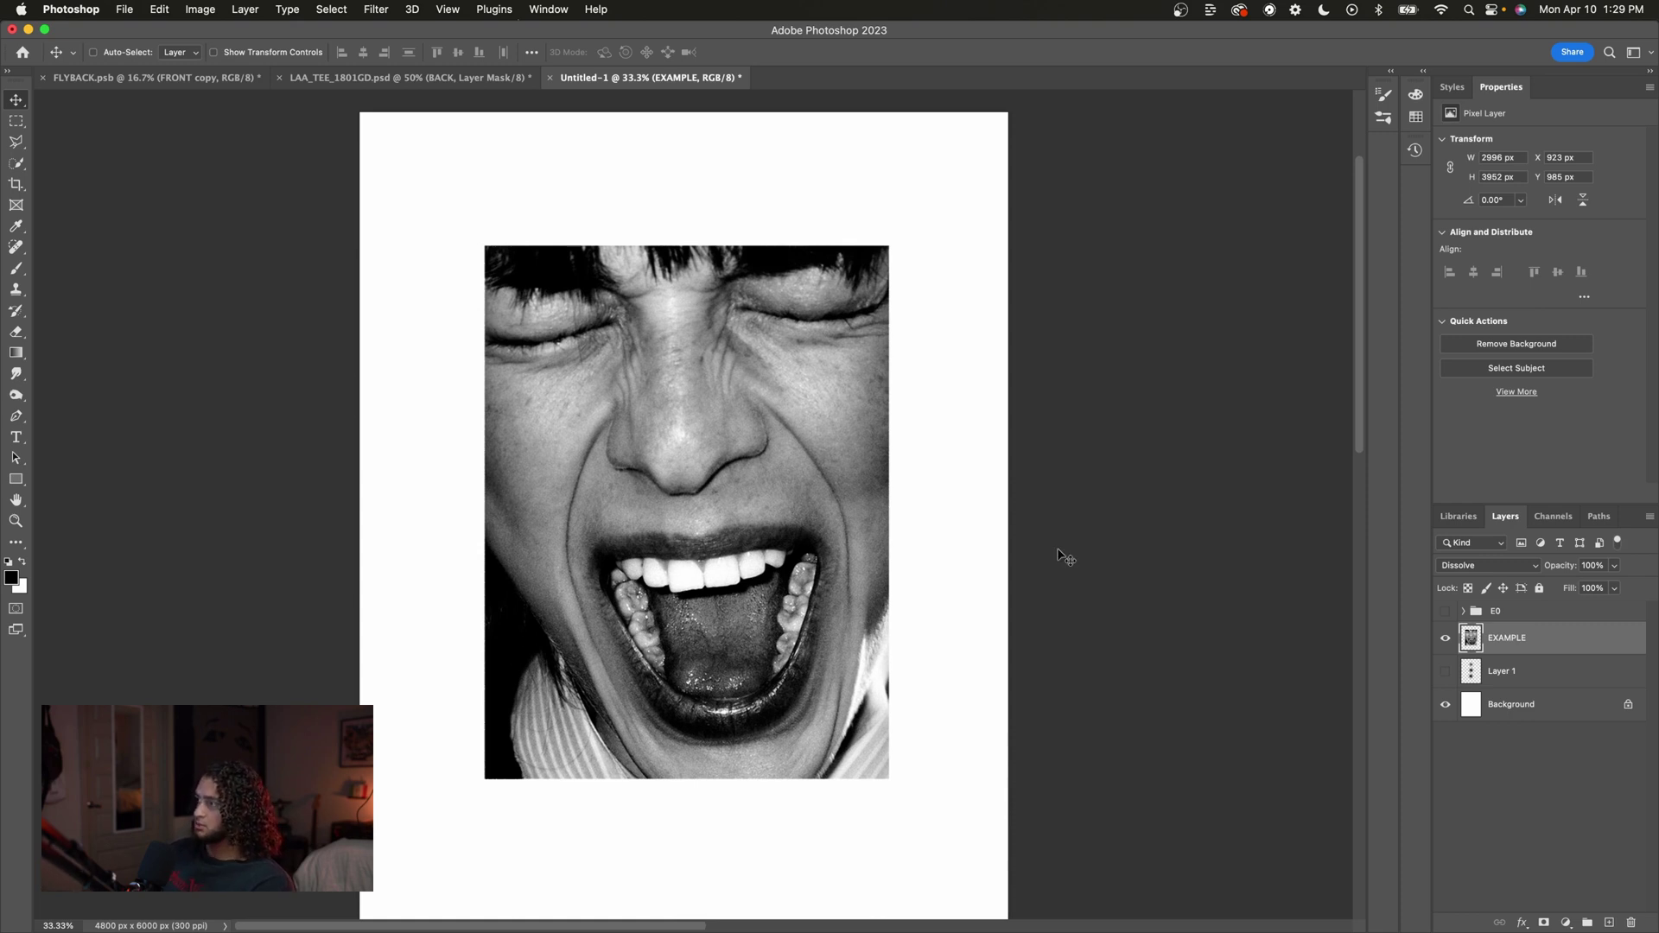
left_click(1612, 567)
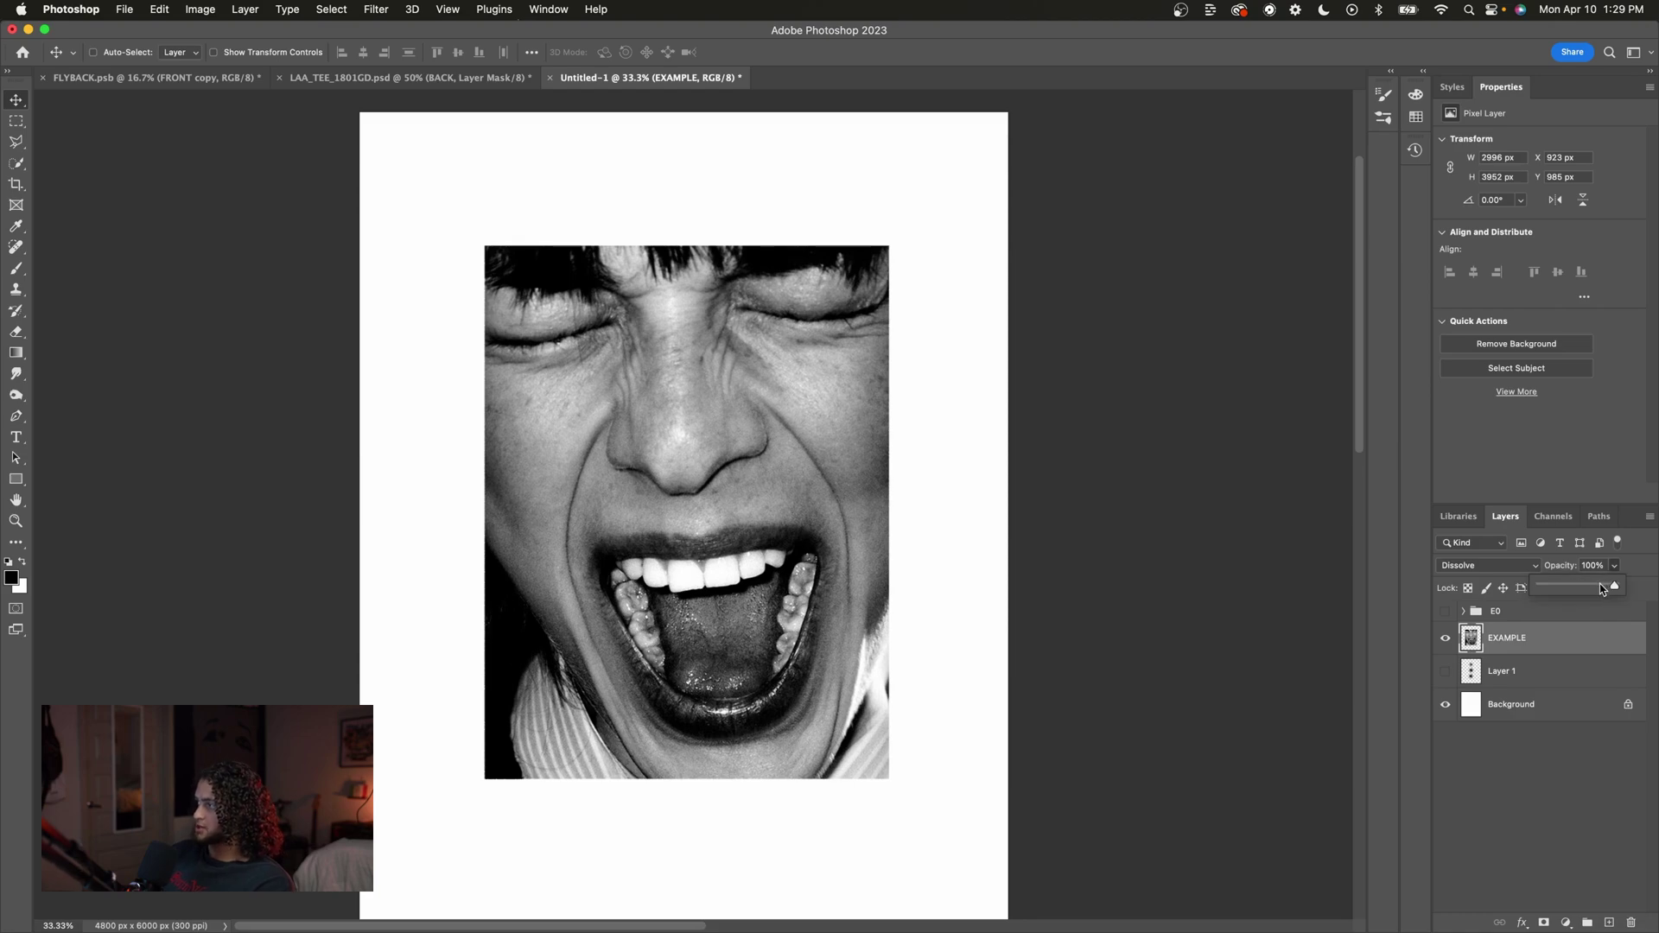
left_click_drag(1600, 584, 1583, 585)
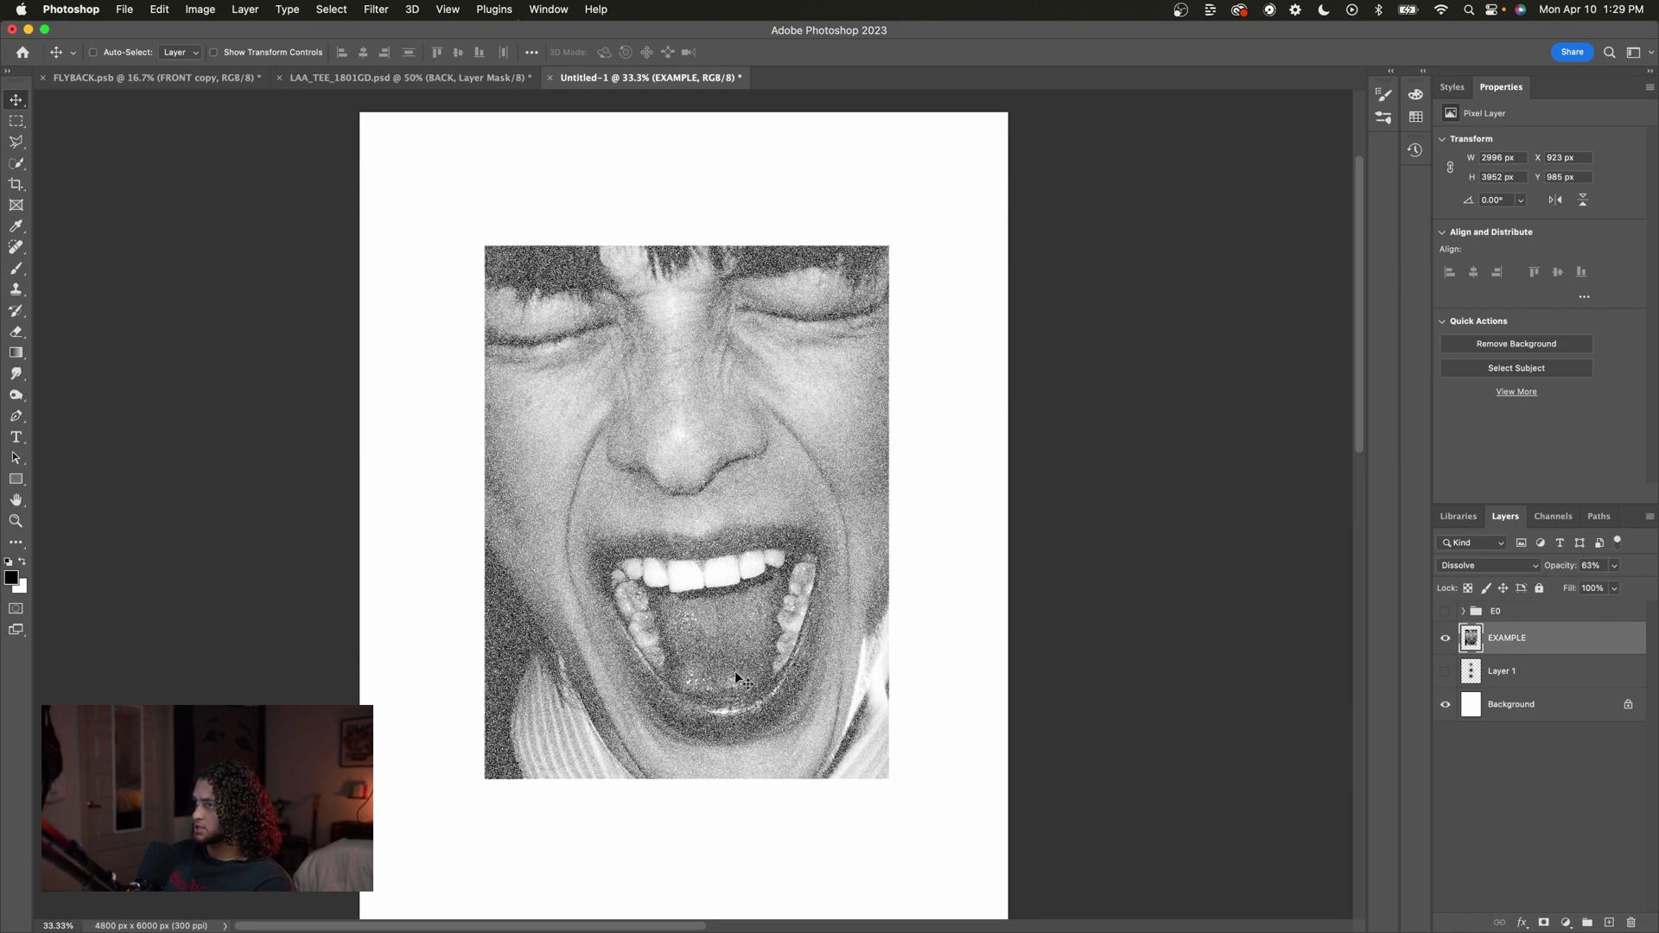
scroll(734, 670, "up", 3)
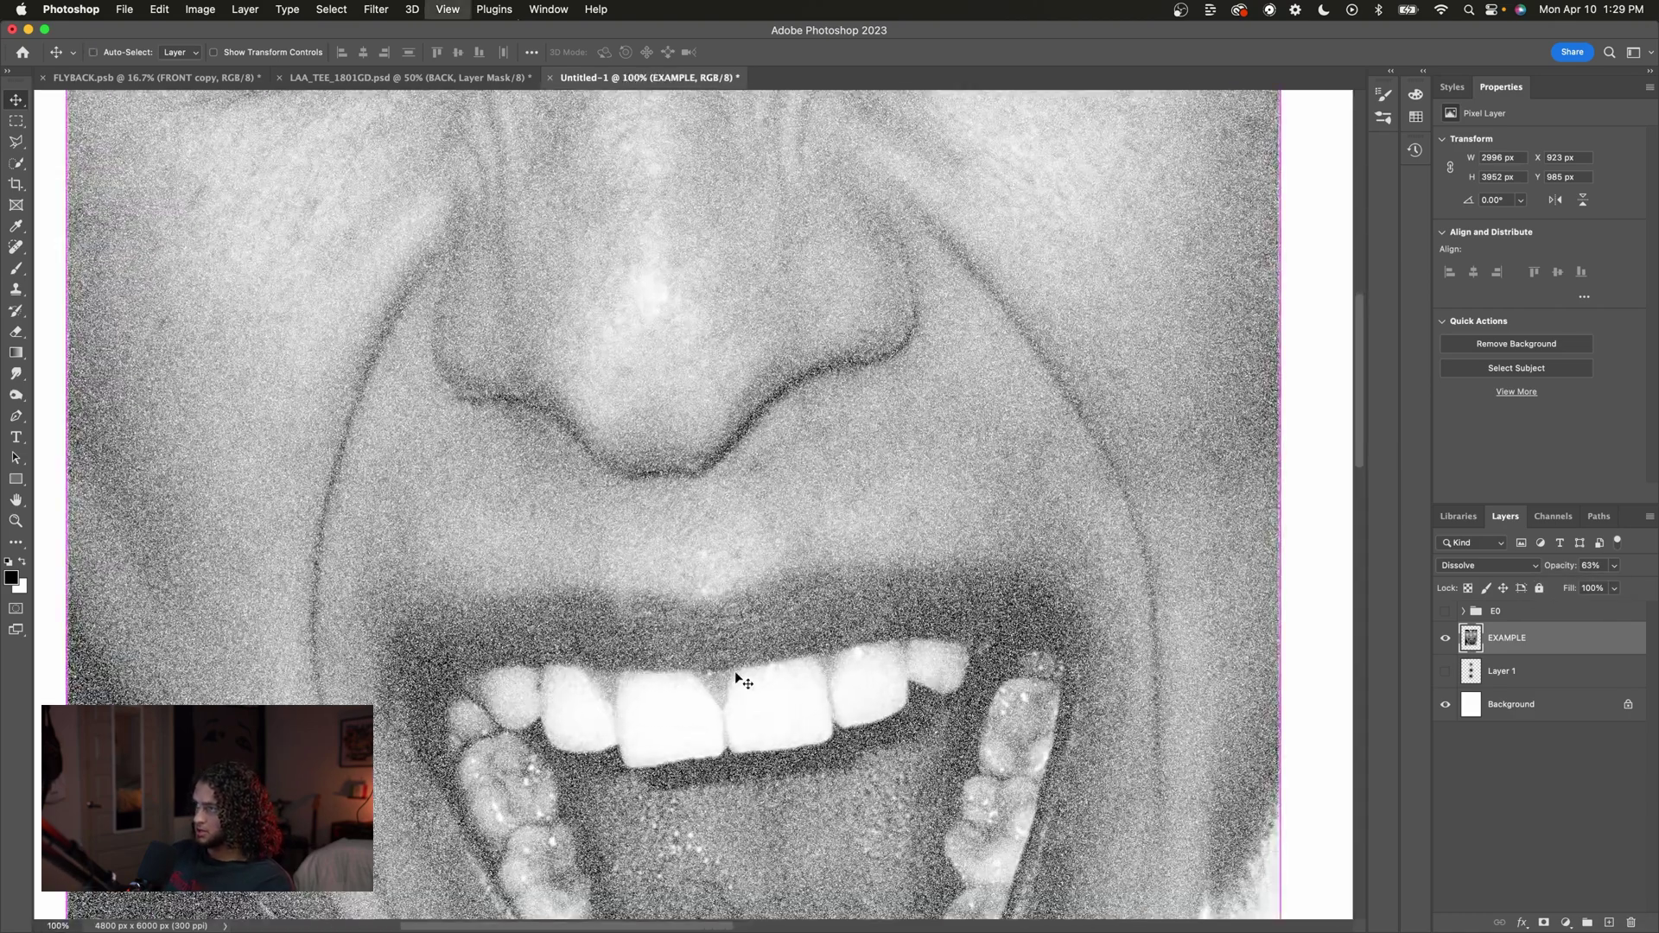
scroll(734, 671, "up", 5)
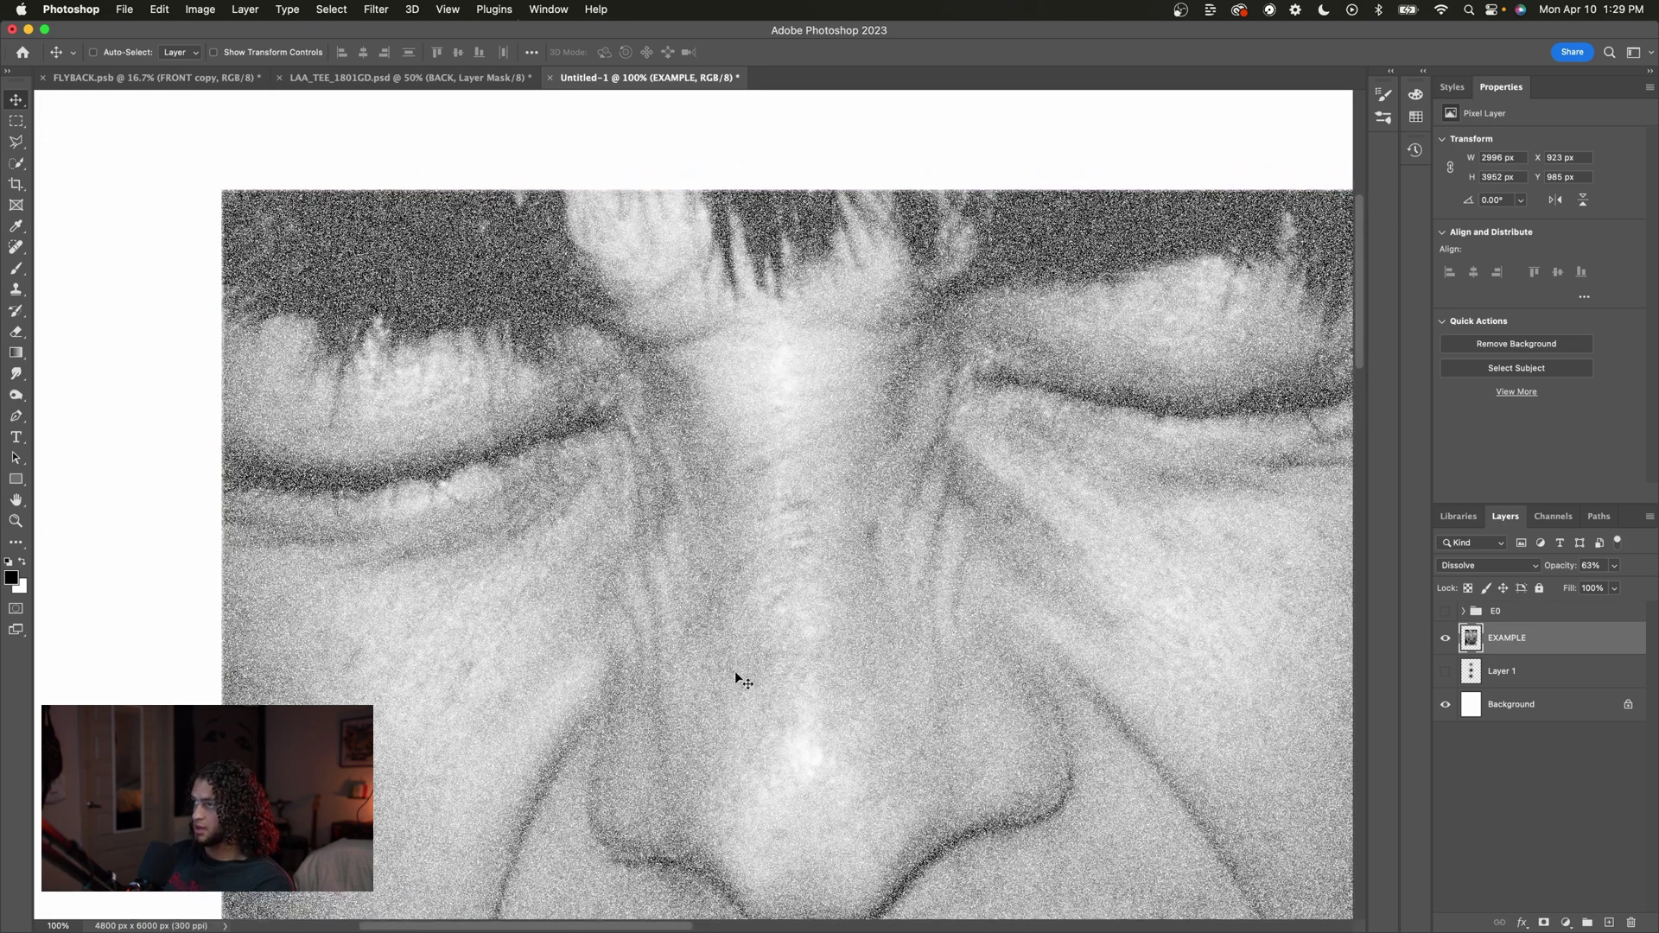
scroll(734, 670, "down", 2)
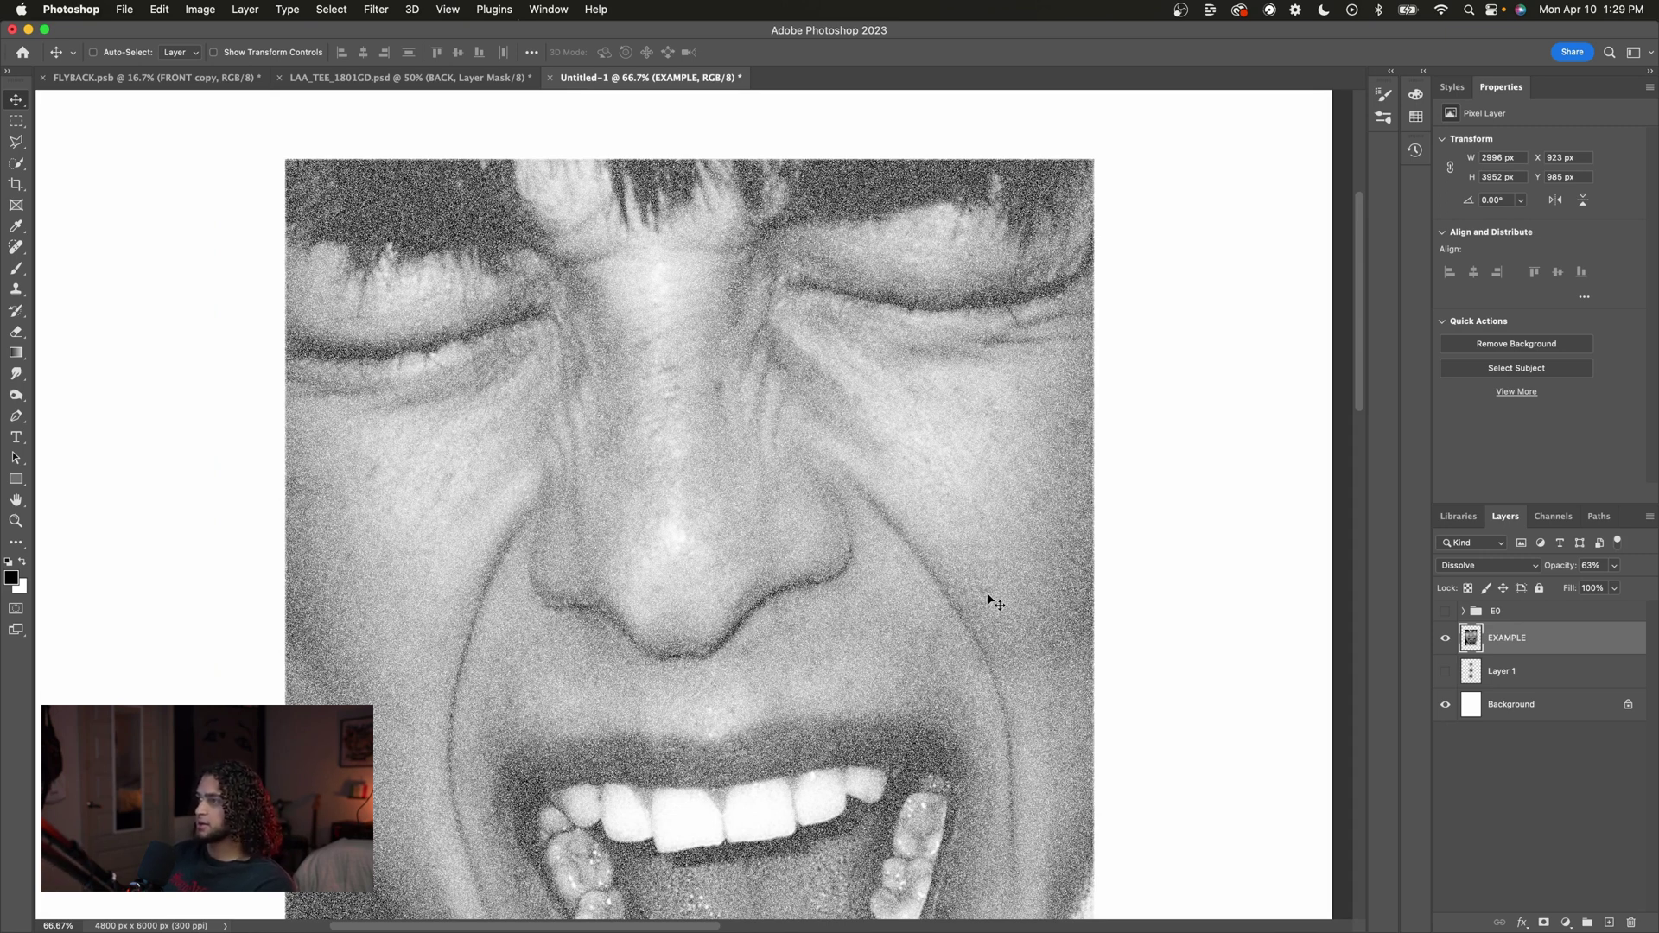
key("super+minus")
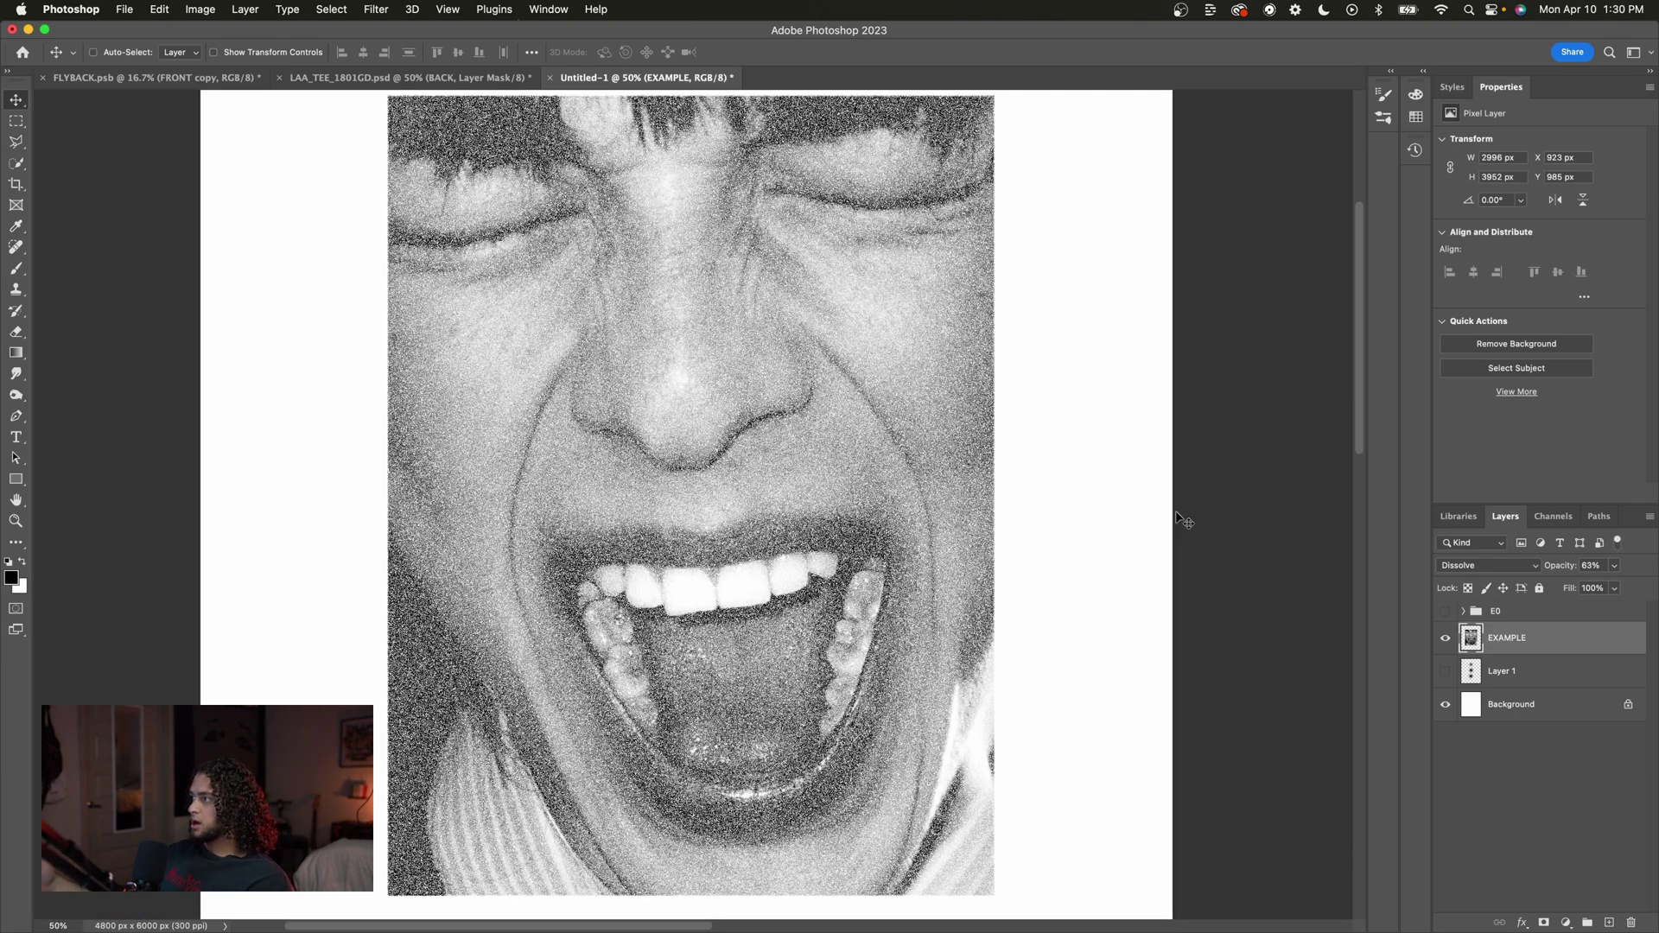
key("0")
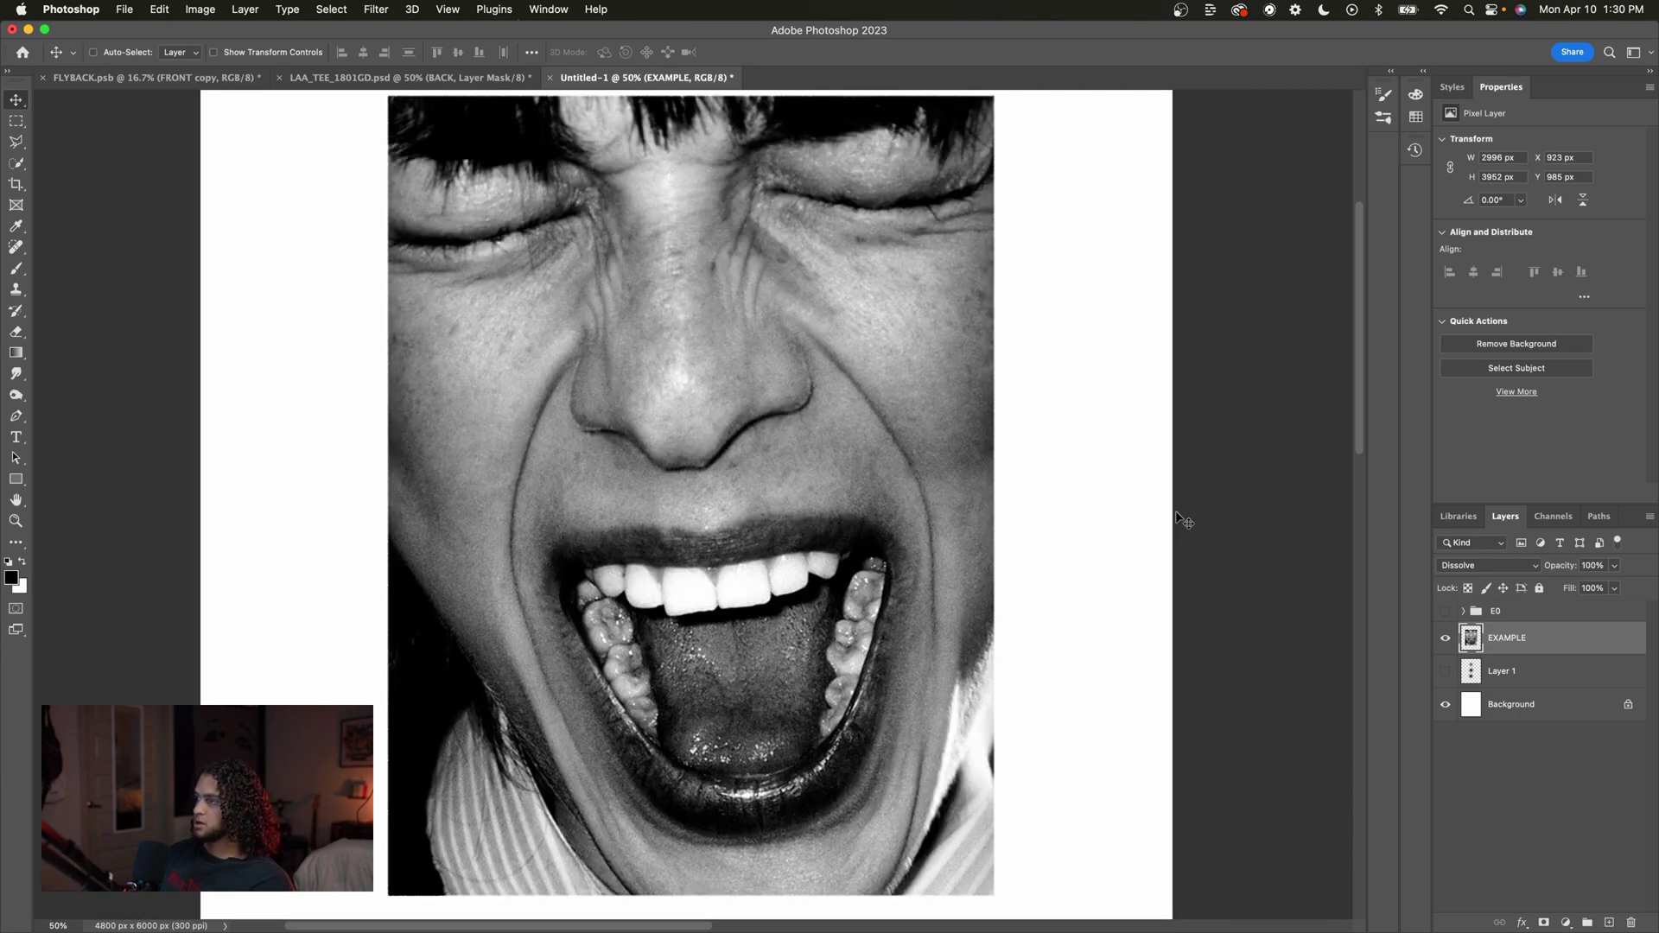
key("super+minus")
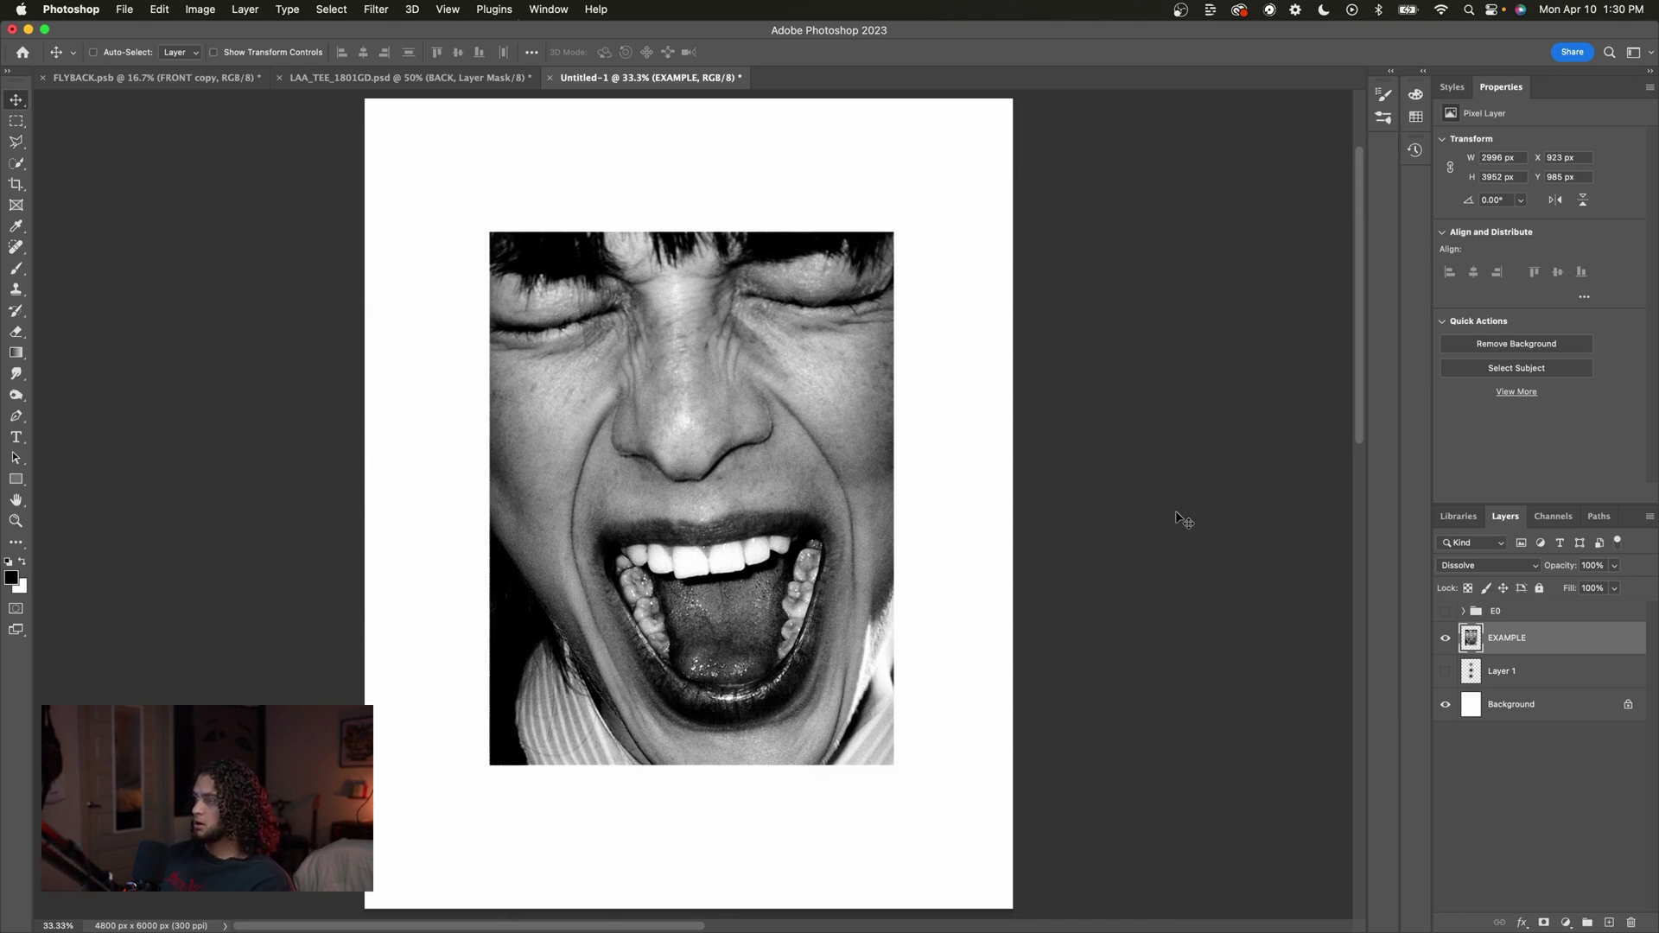
scroll(1177, 517, "up", 1)
scroll(1177, 517, "right", 1)
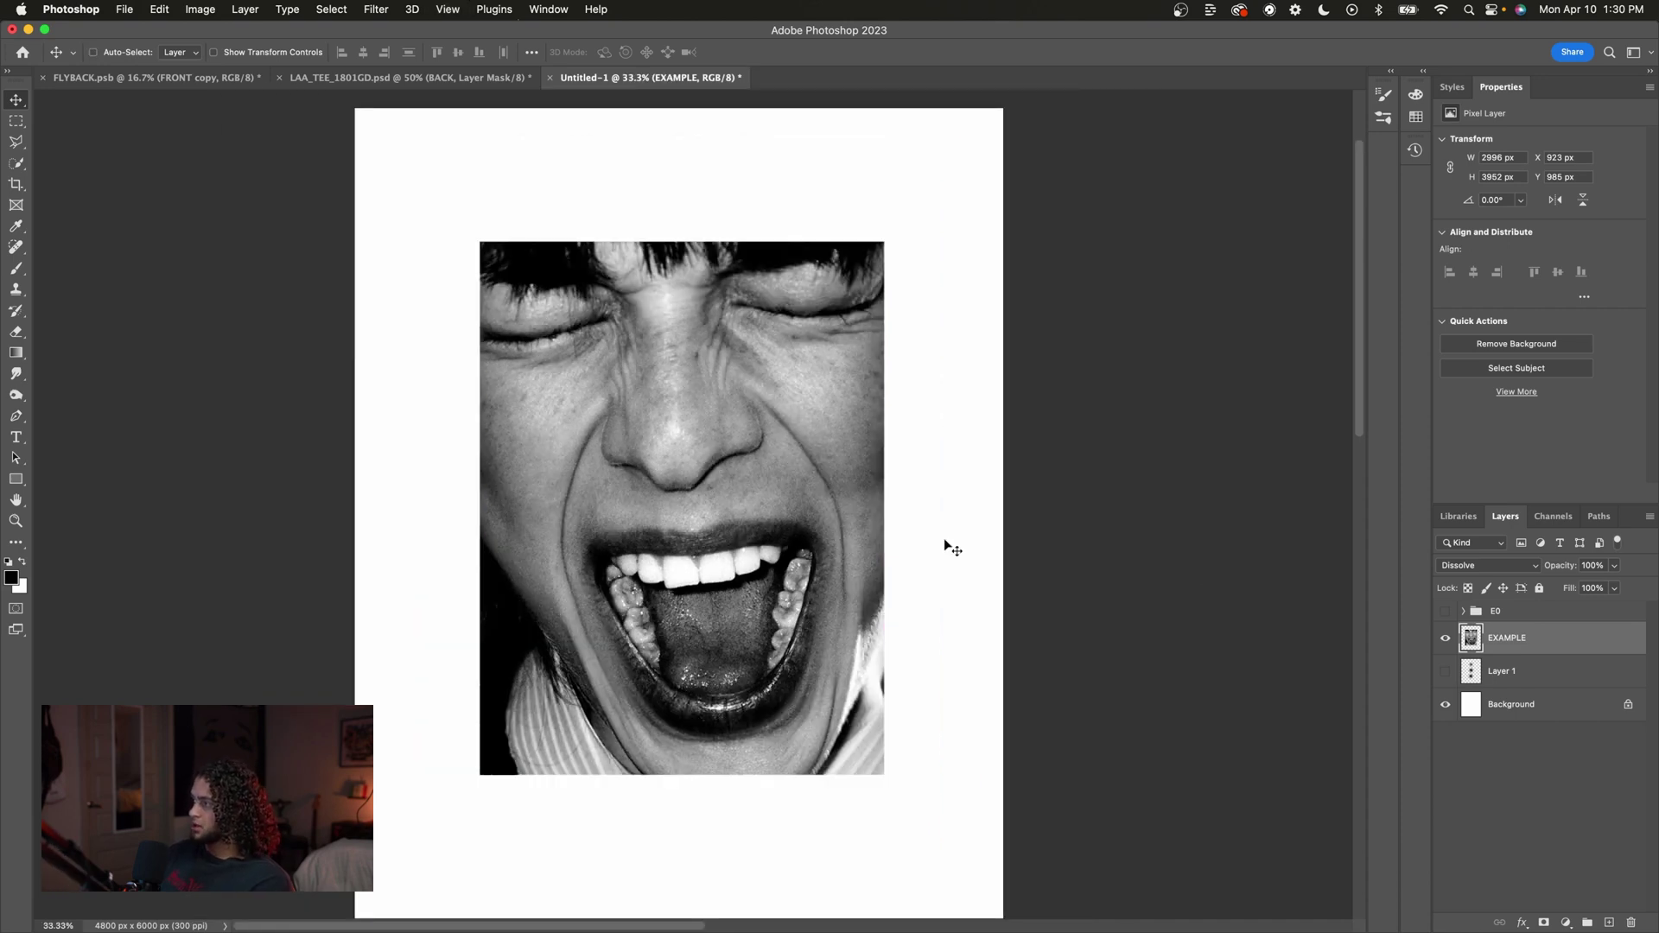
In EXAMPLE's layer style, split the white Current Layer Blend If slider down to 0 and apply.
double_click(1558, 647)
left_click_drag(1316, 218, 965, 279)
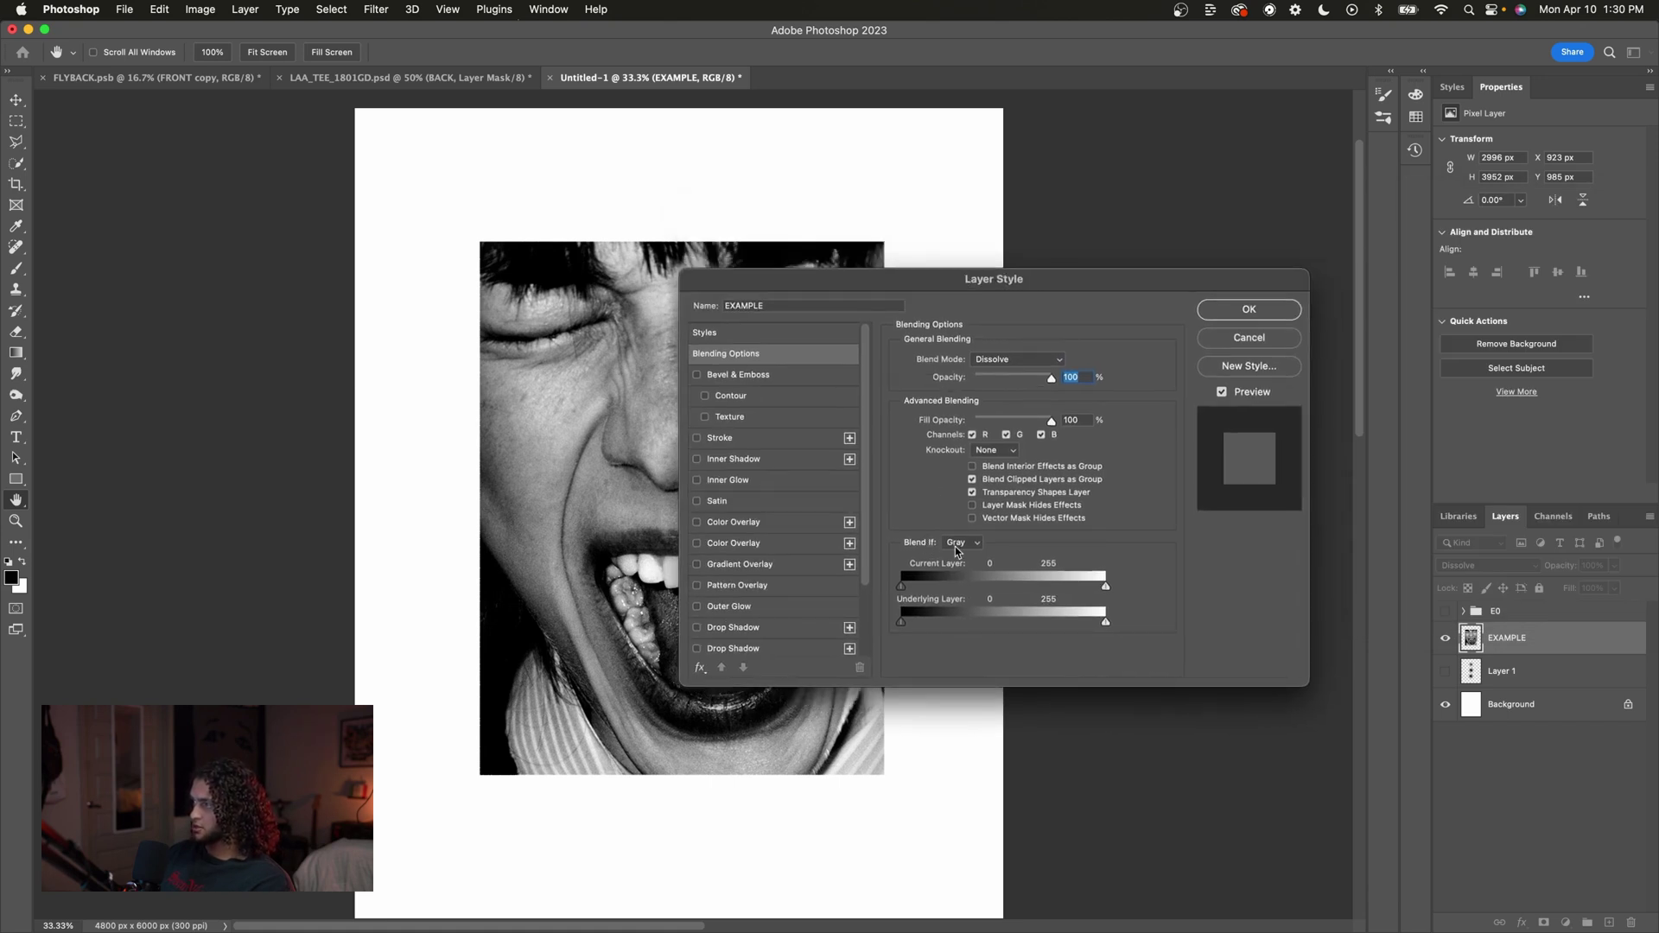
left_click_drag(966, 283, 1011, 275)
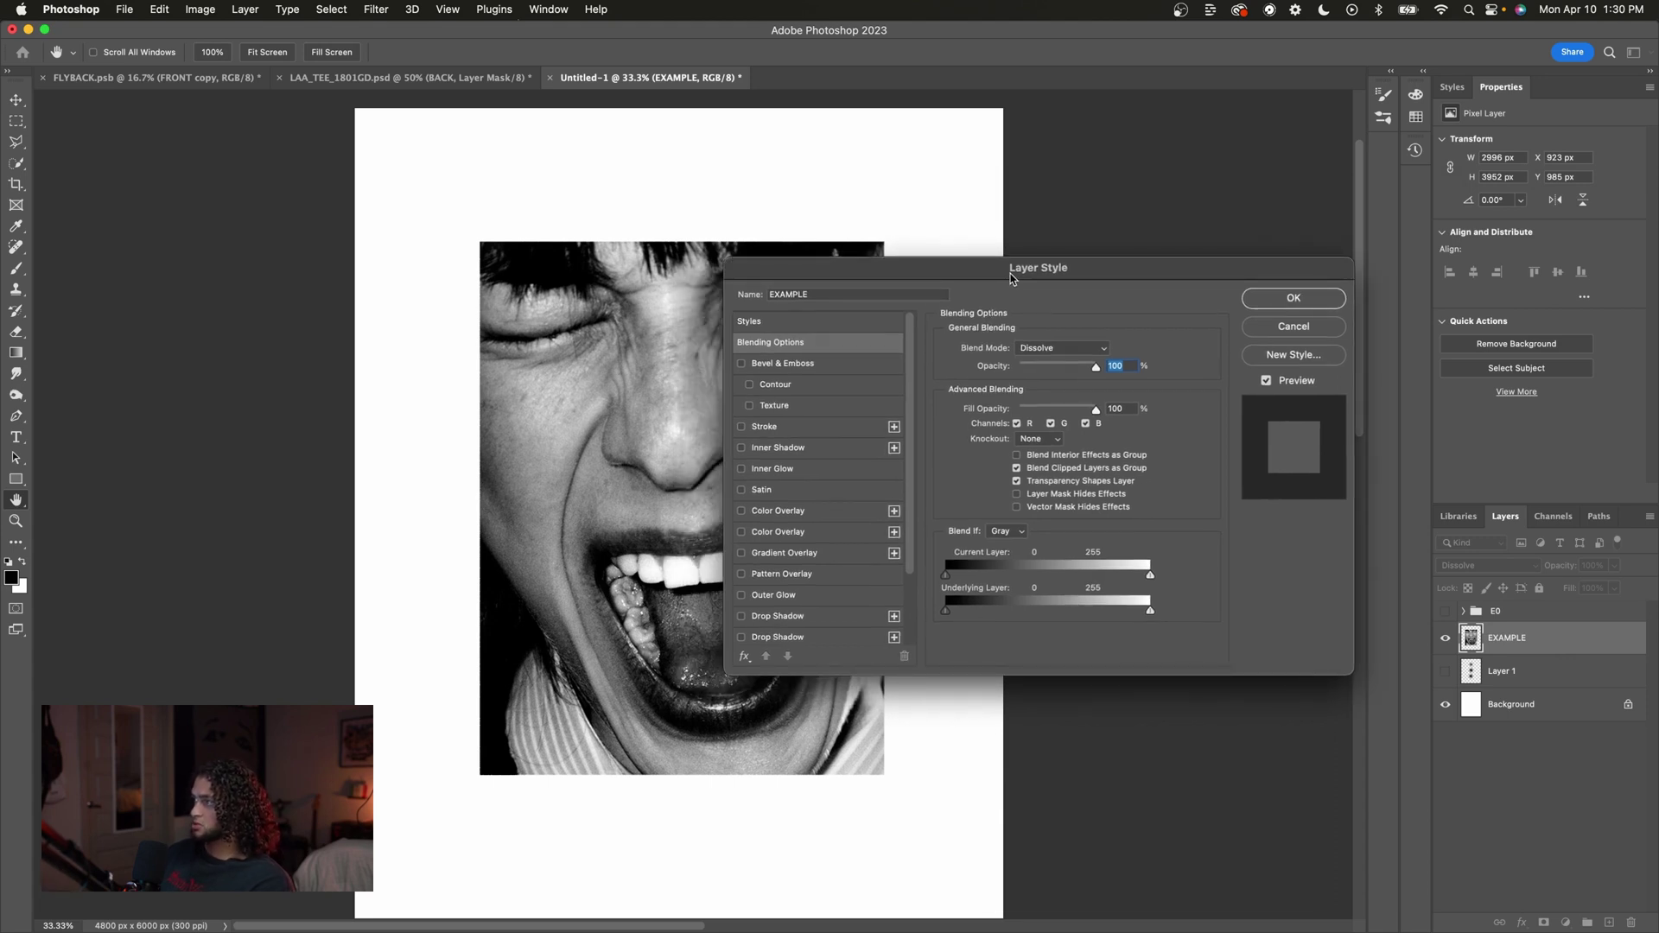
left_click_drag(1012, 277, 1002, 259)
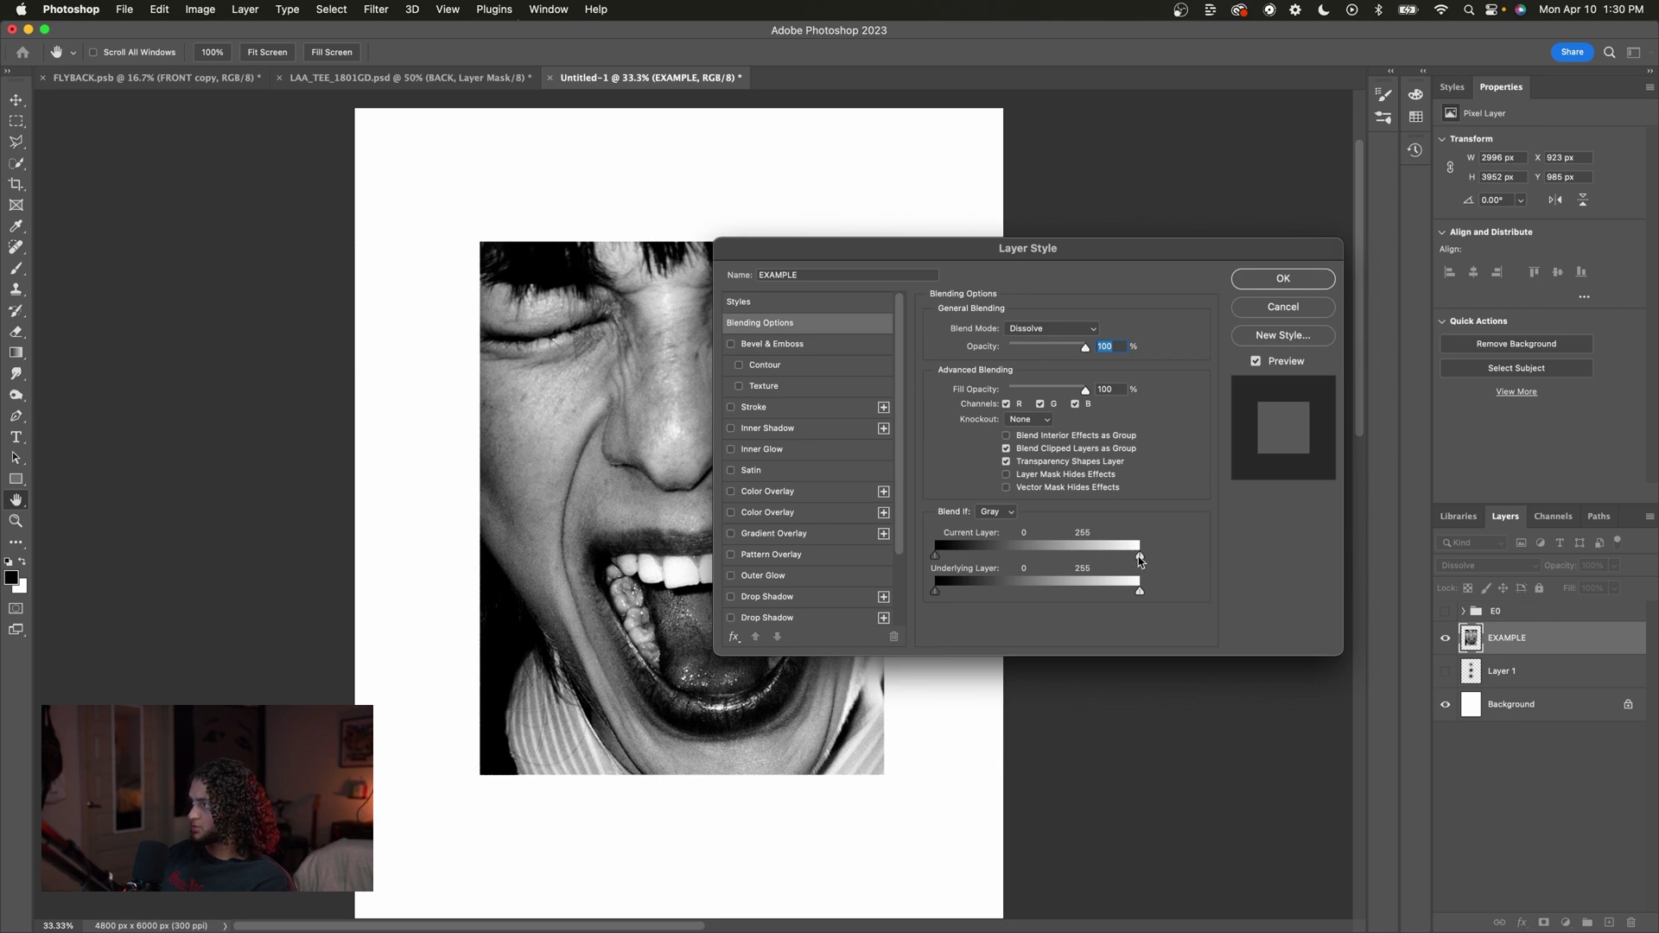
left_click_drag(1136, 558, 890, 557)
left_click_drag(802, 249, 984, 253)
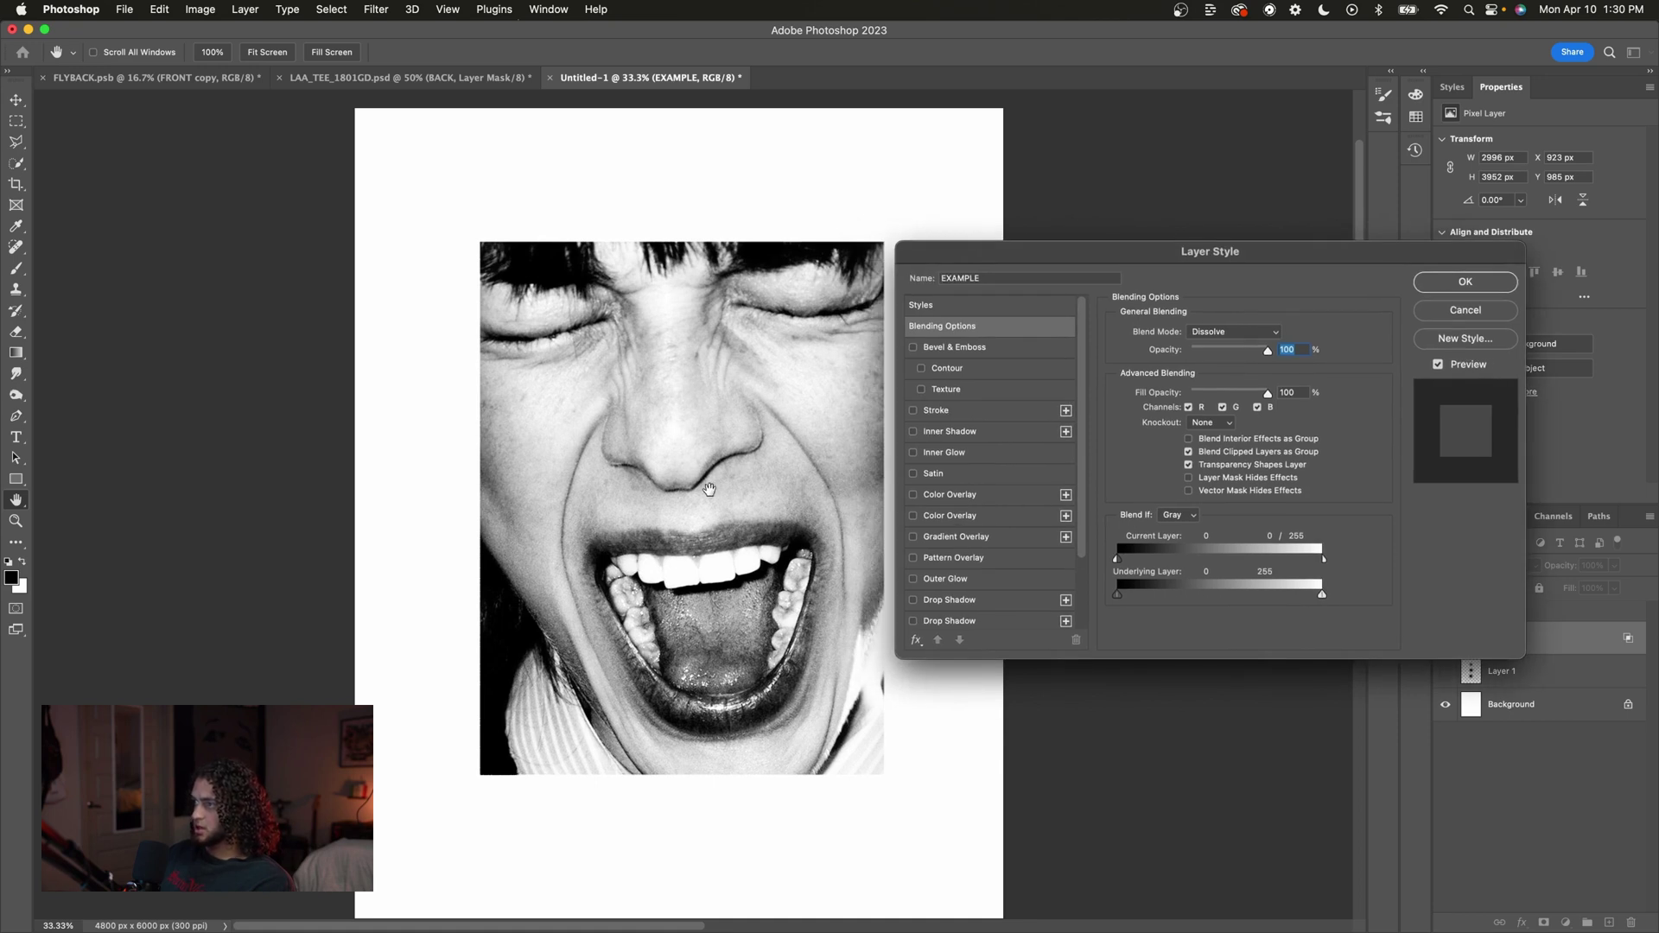
left_click(1480, 284)
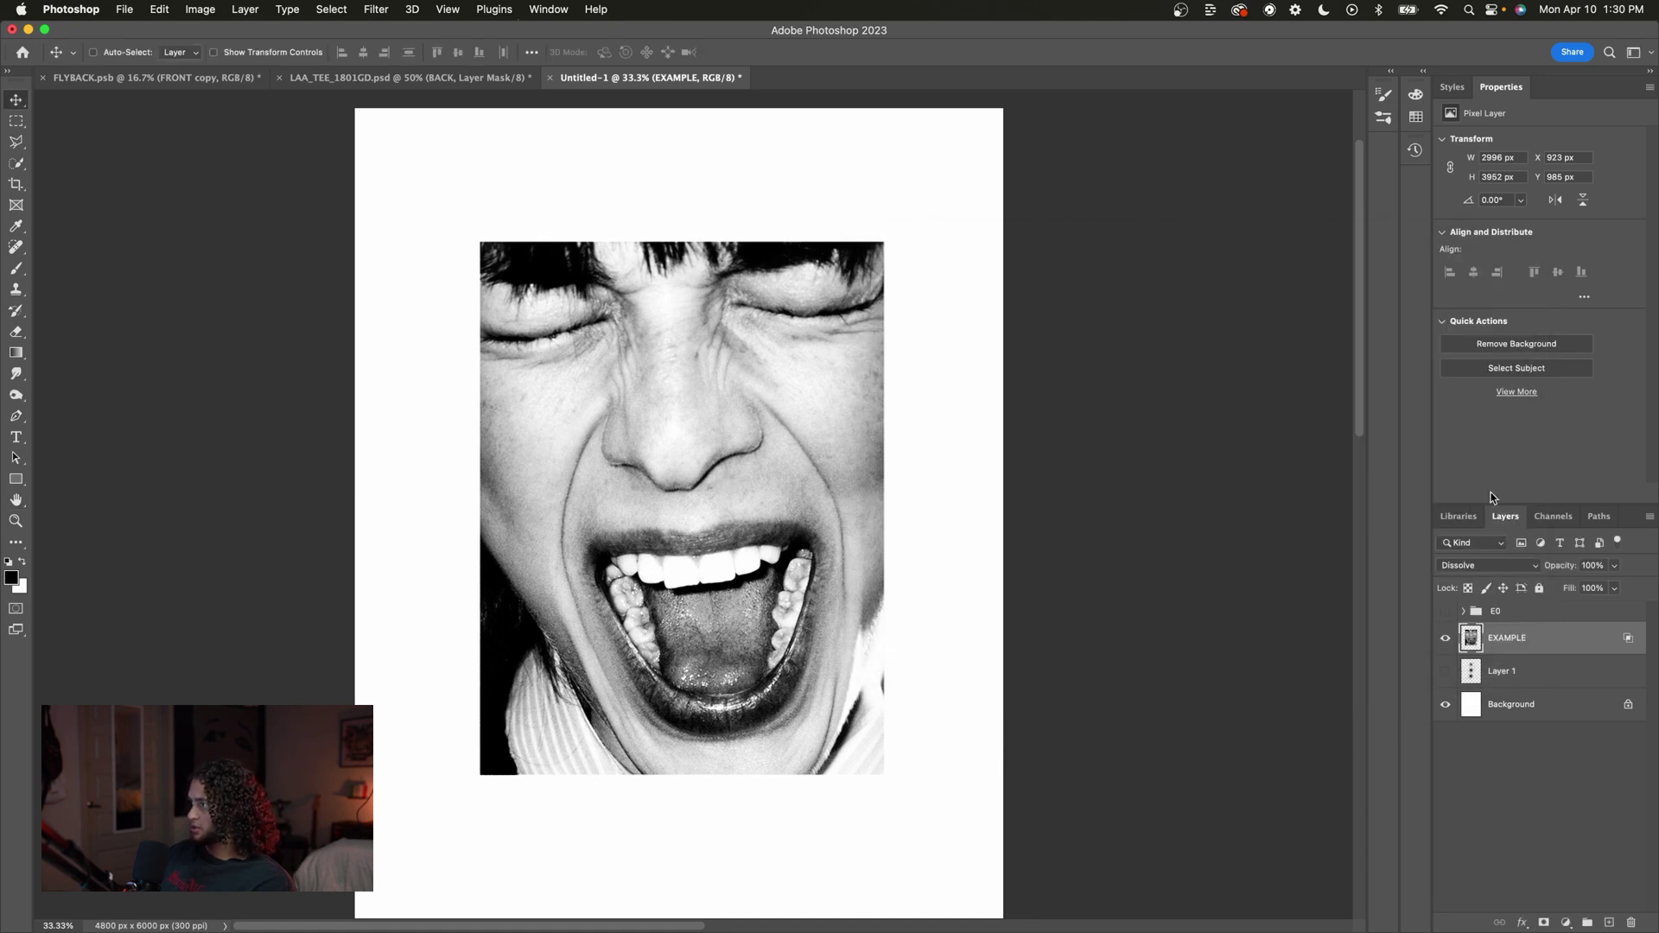
Hide the Background layer and set the EXAMPLE layer's blend mode back to Normal.
left_click(1444, 704)
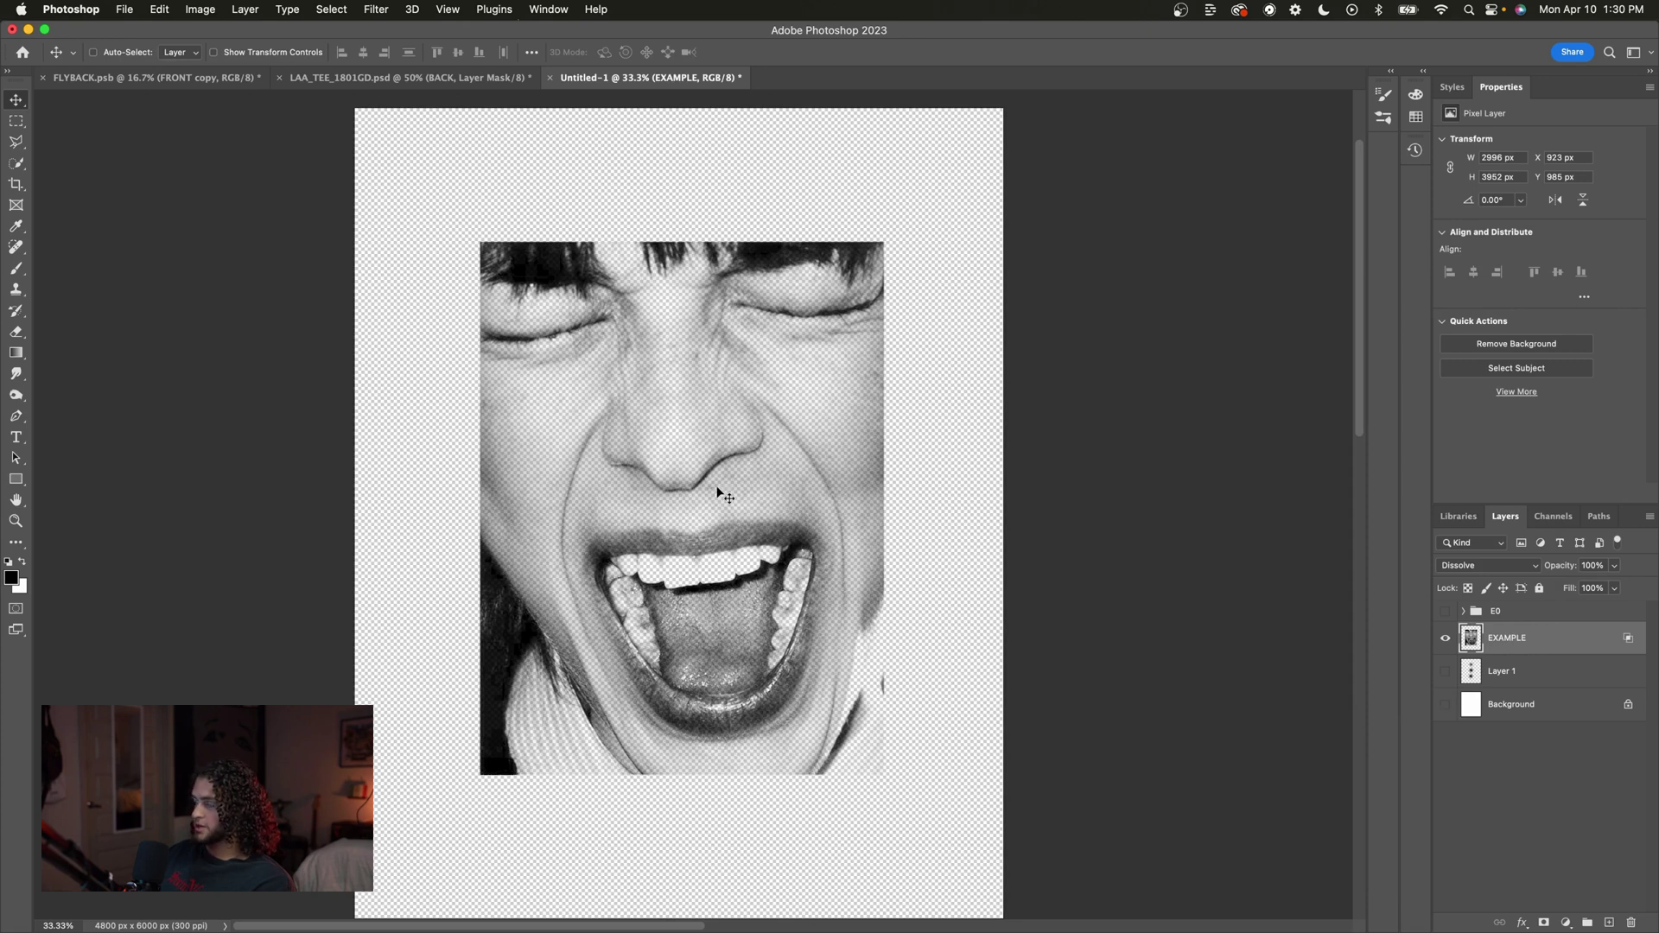
scroll(717, 493, "up", 1)
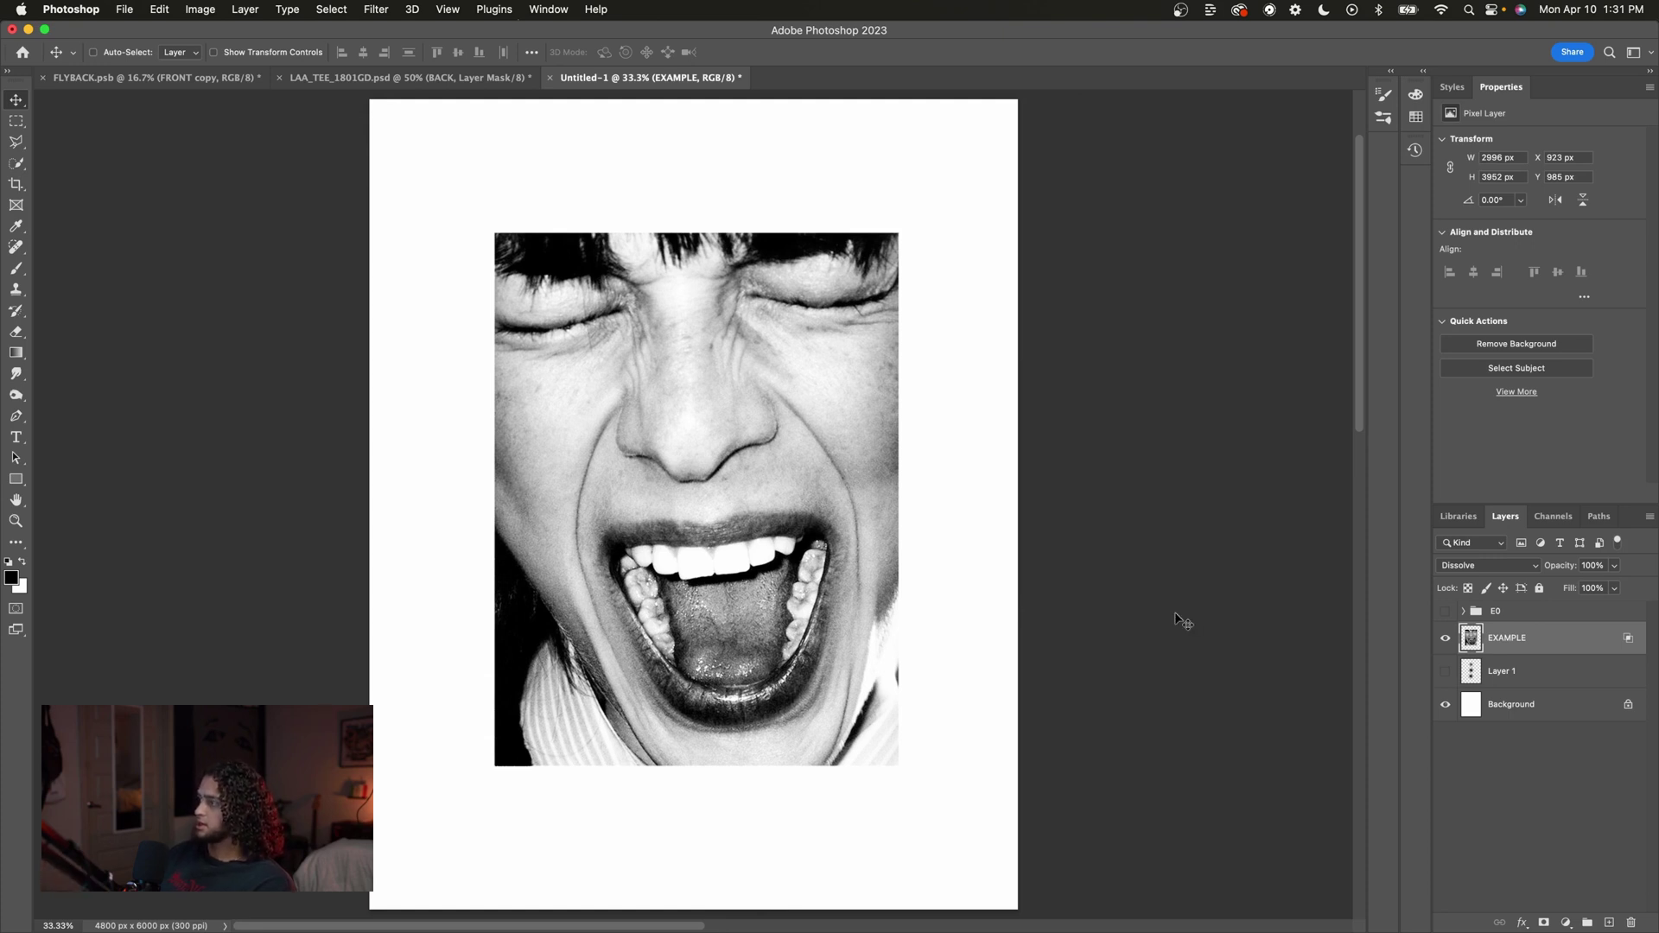
left_click(1441, 565)
left_click(1448, 552)
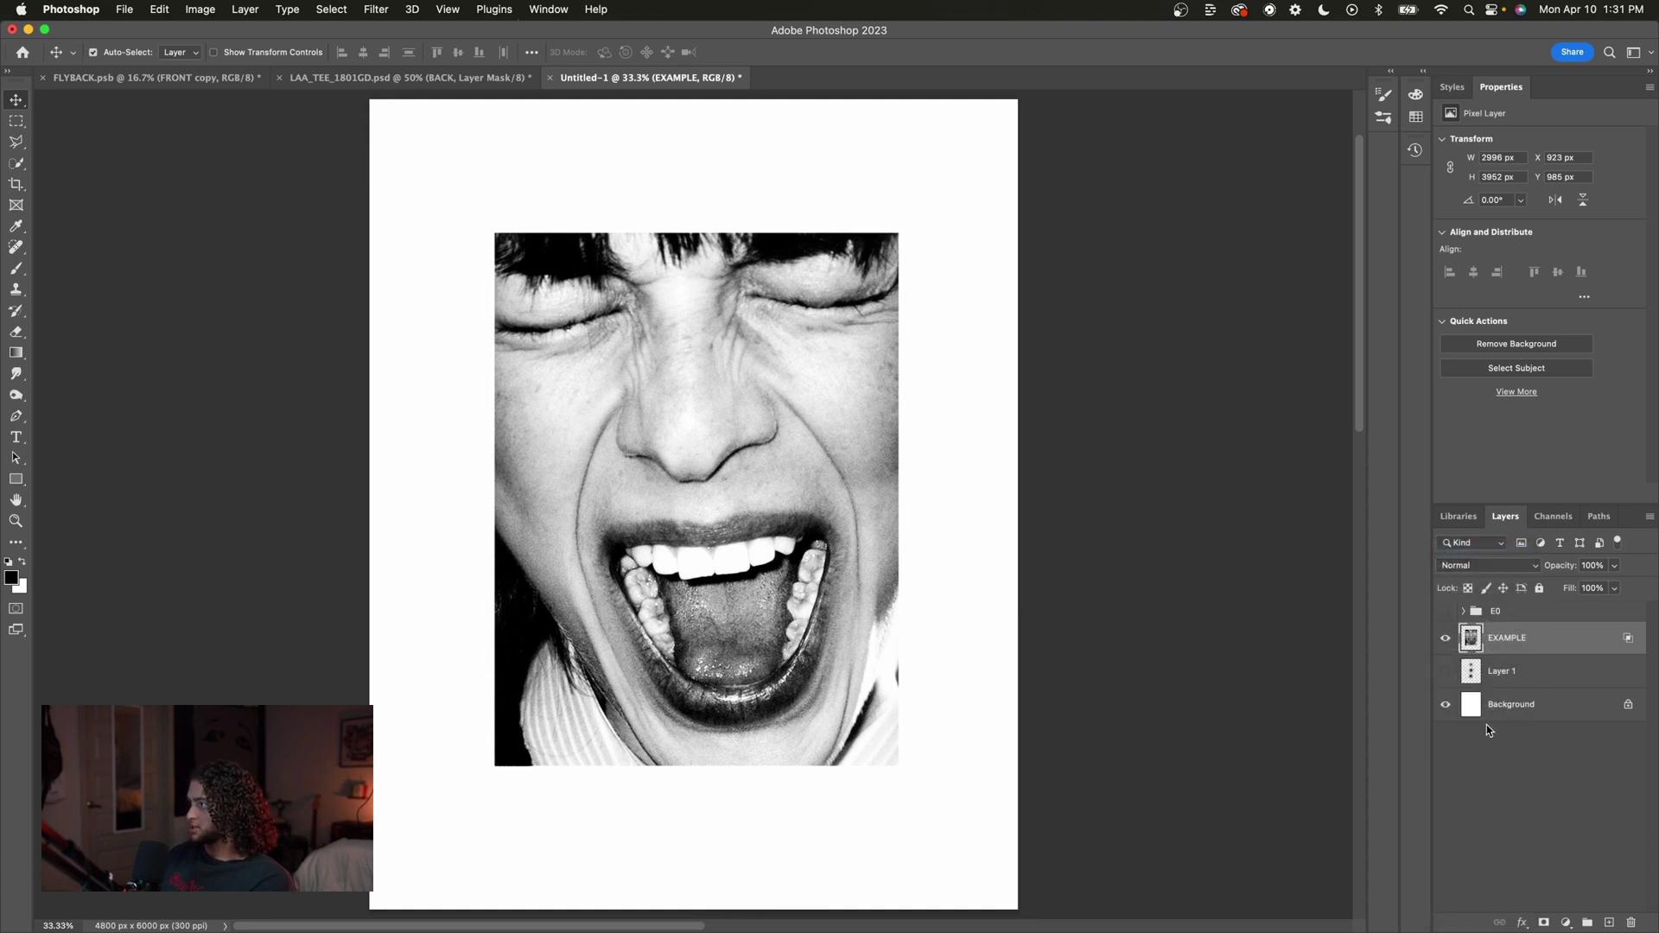
Group EXAMPLE, set the new group's blend mode to Dissolve, and zoom in on the grain.
key("super+g")
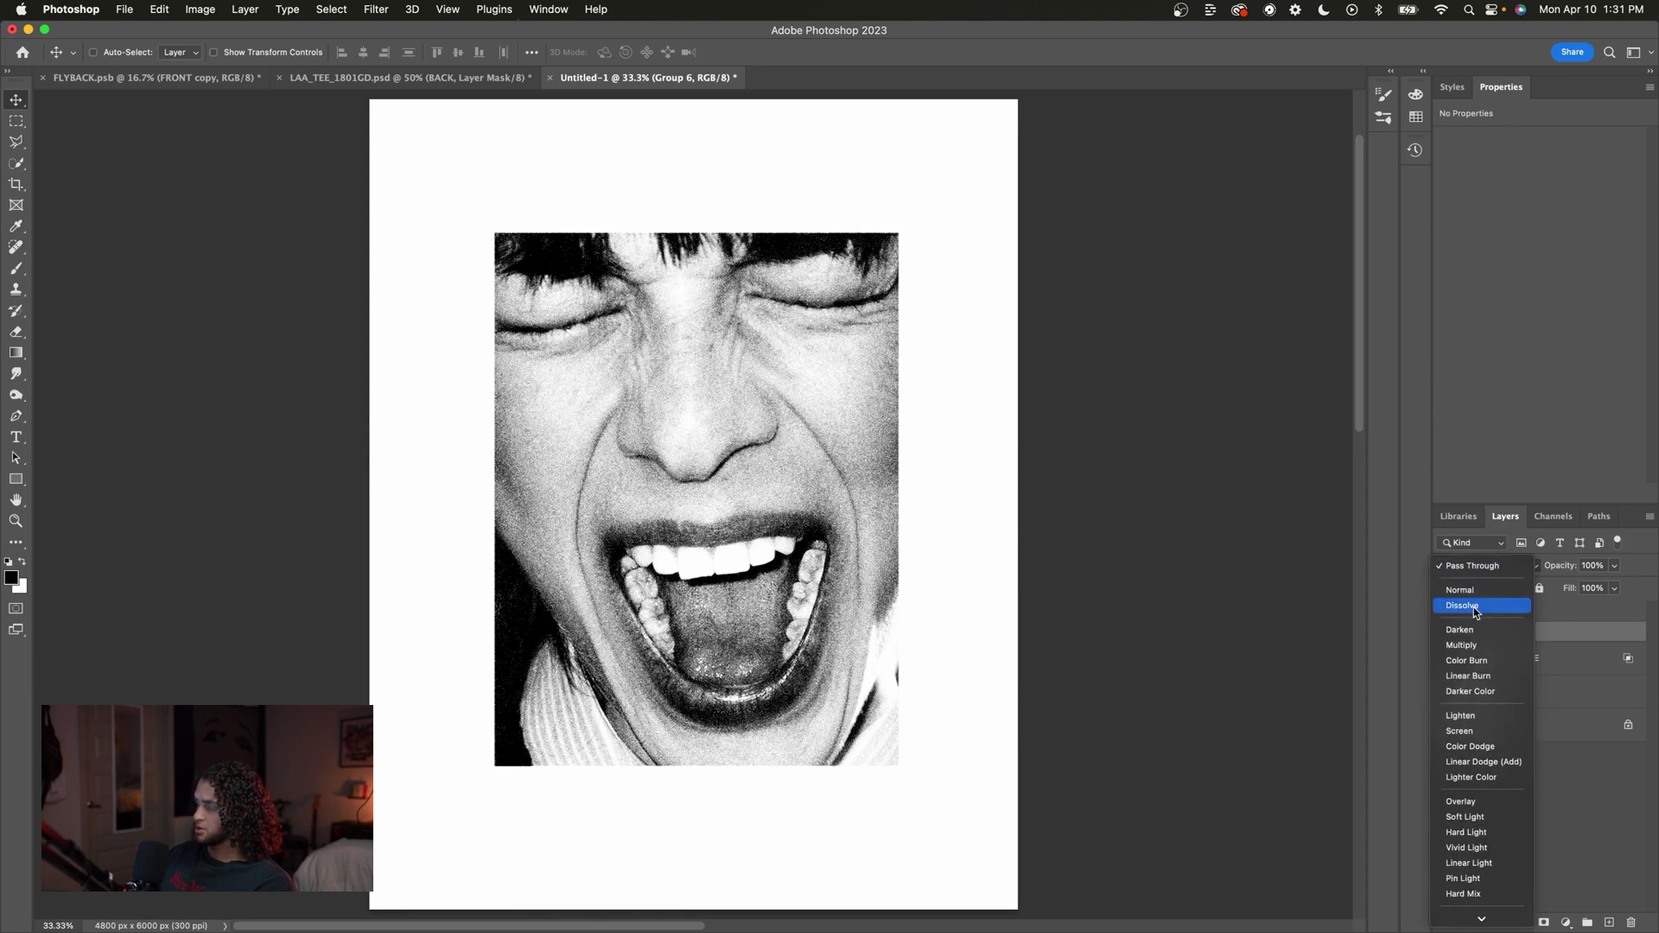
left_click(1475, 611)
key("super+equal")
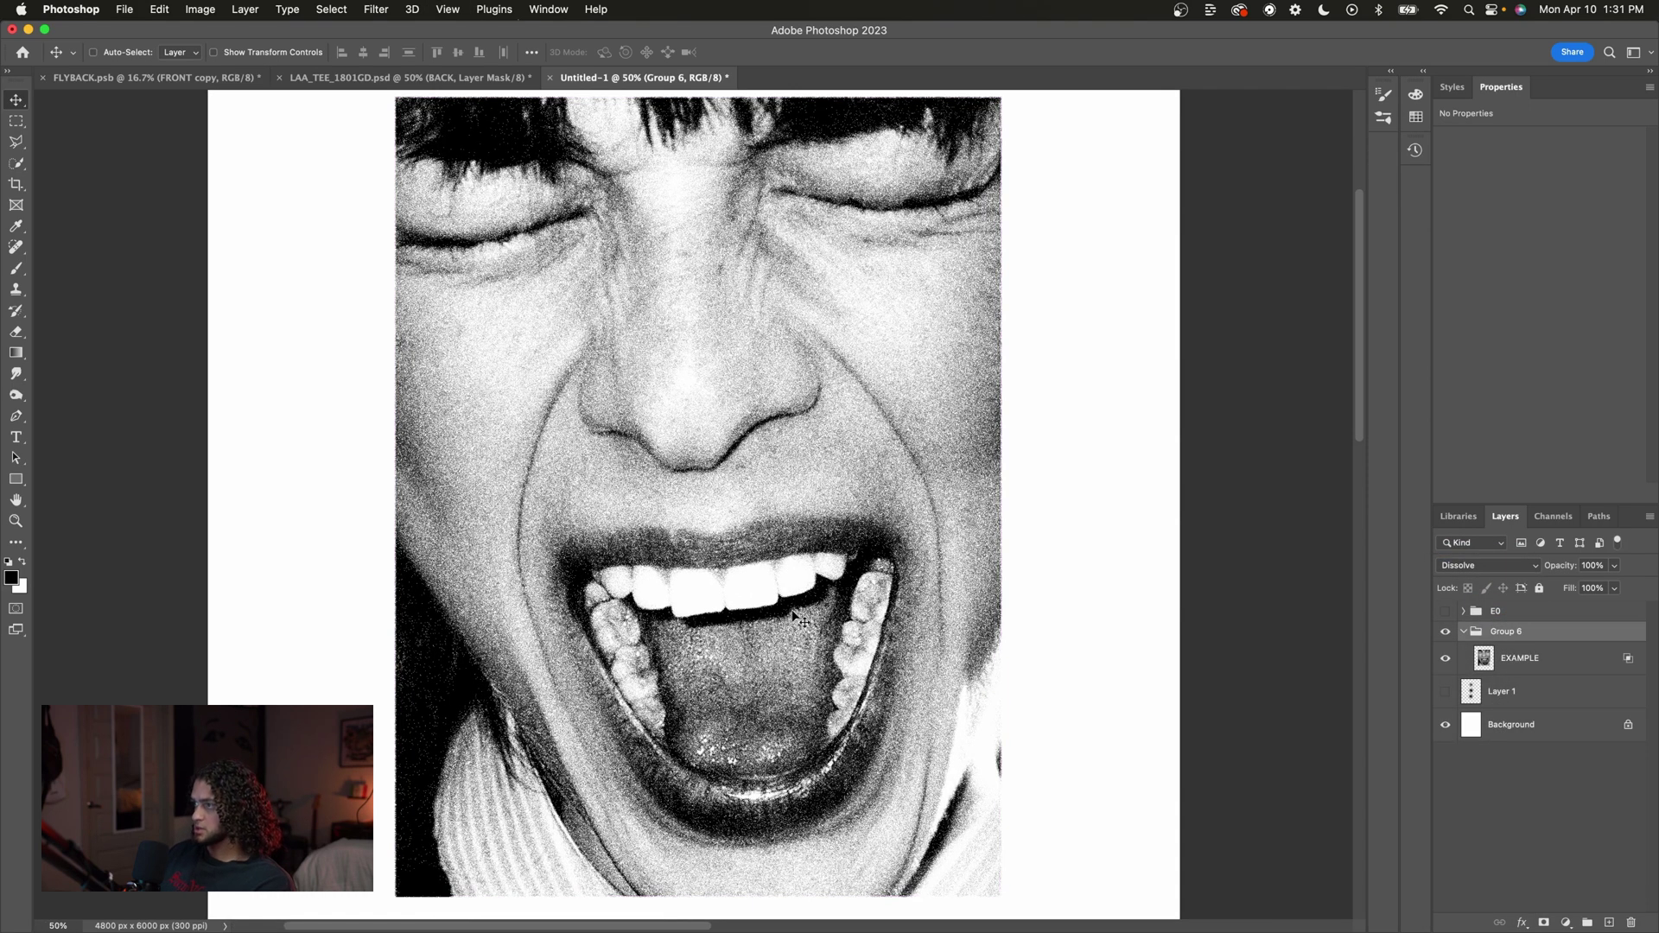
scroll(795, 615, "right", 2)
scroll(795, 615, "up", 1)
key("super+equal")
key("super+equal")
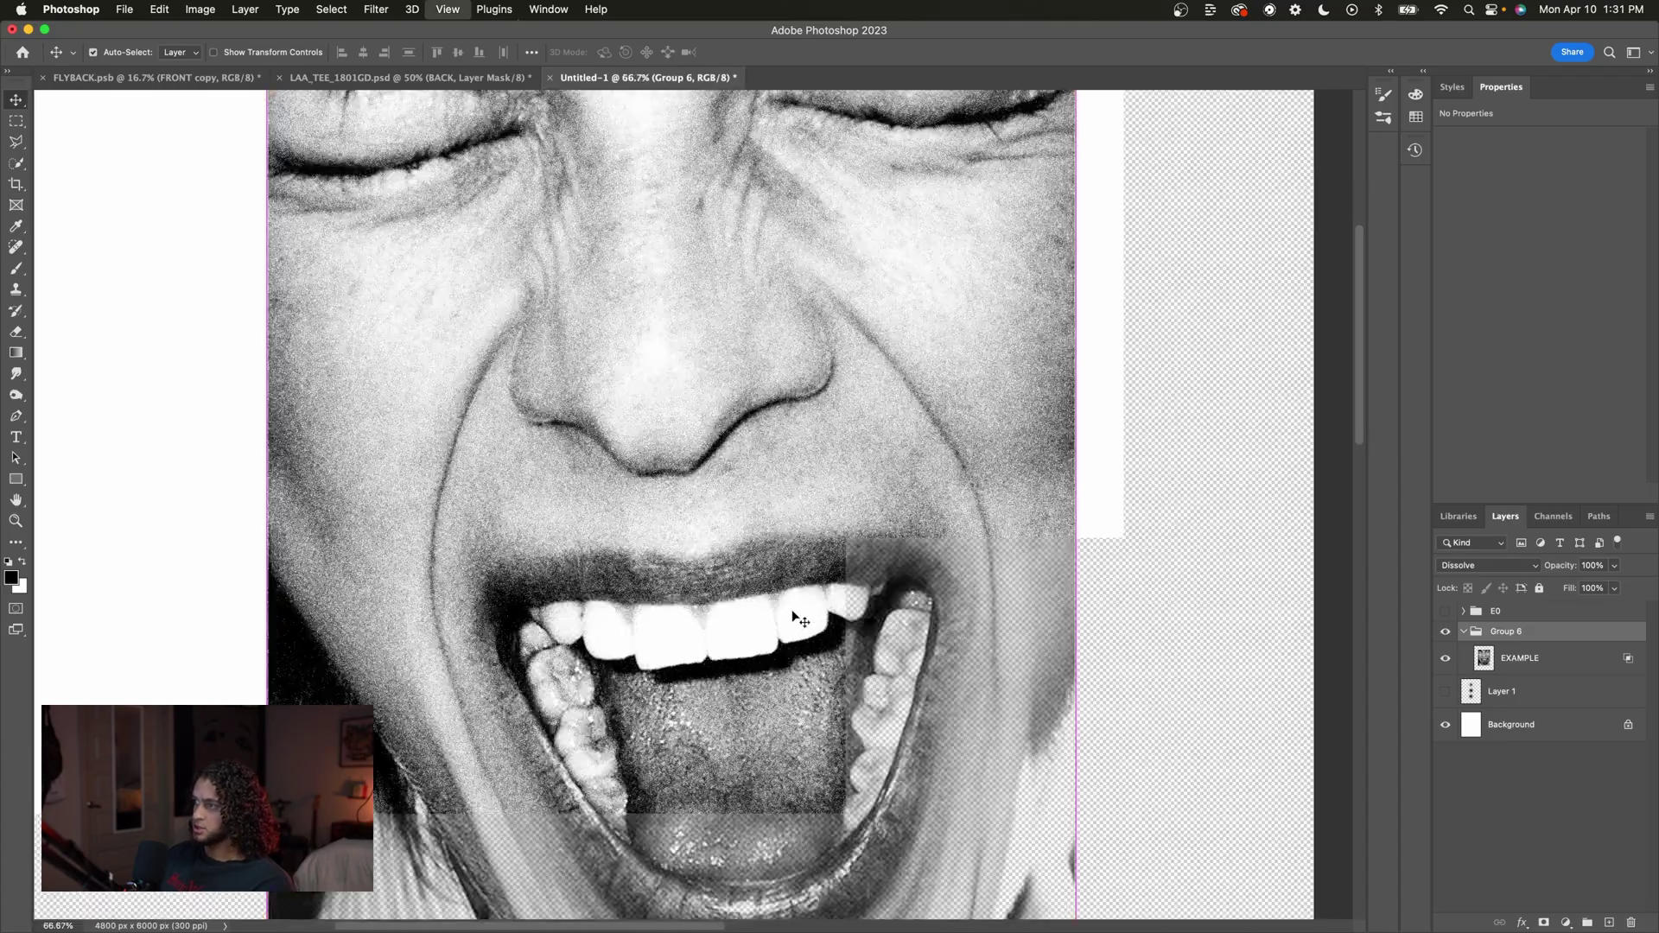
scroll(795, 616, "up", 1)
scroll(741, 572, "up", 3)
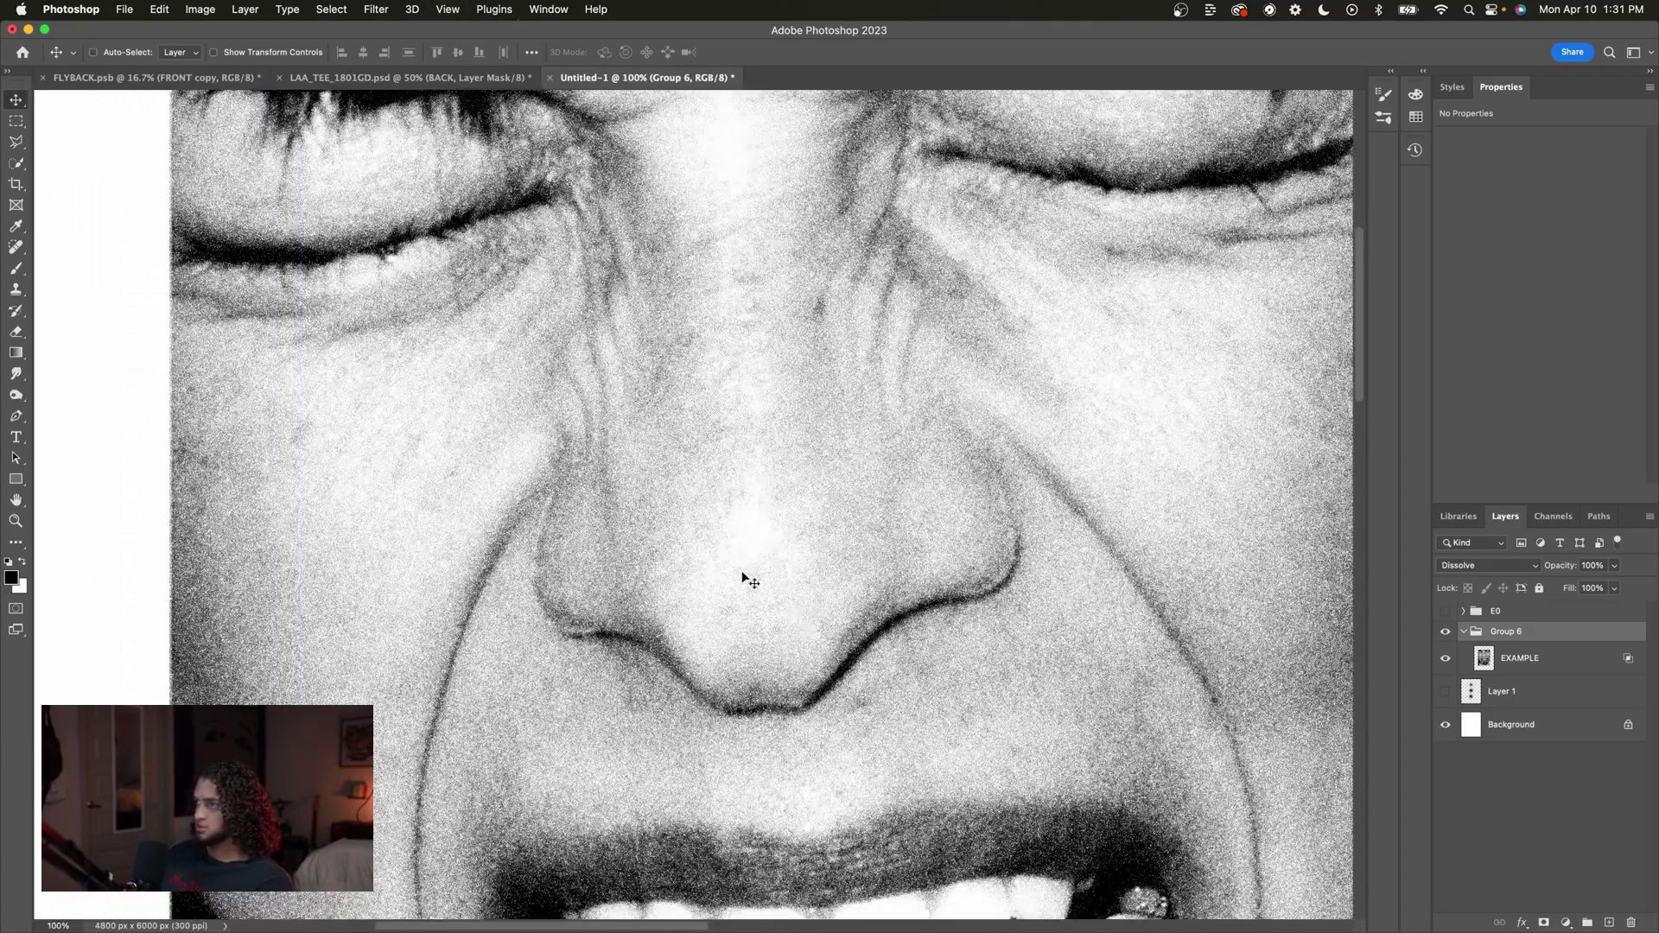
scroll(741, 572, "left", 3)
key("super+equal")
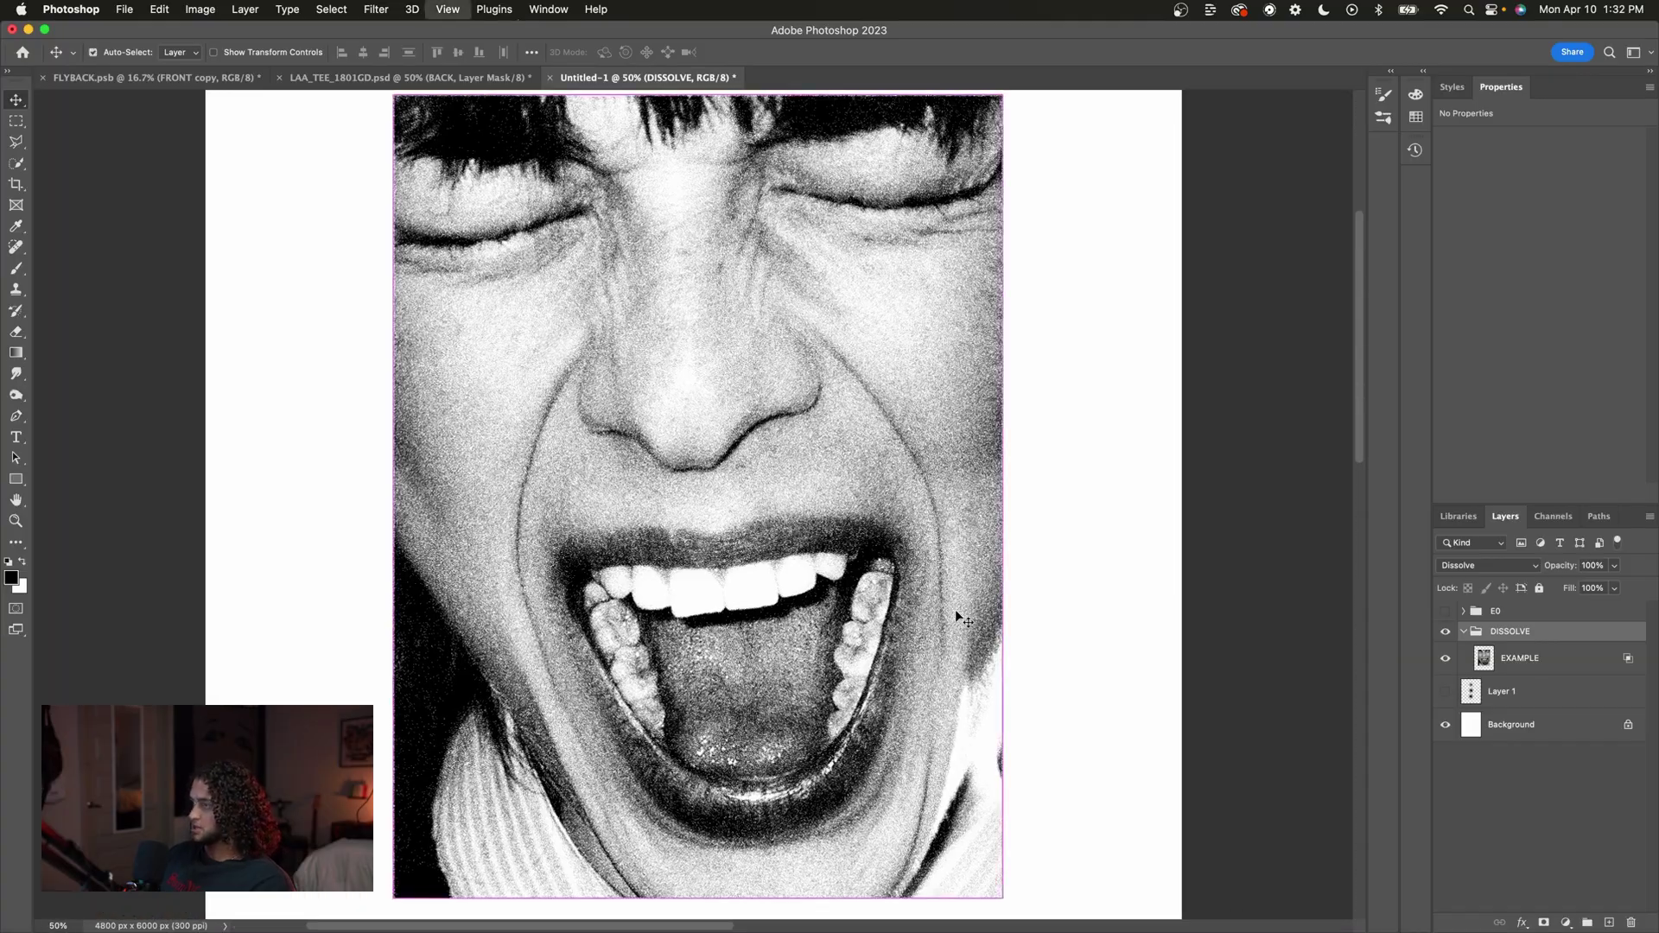
Give the DISSOLVE group a black (000000) Color Overlay layer style.
scroll(956, 609, "up", 5)
scroll(956, 609, "up", 2)
scroll(727, 490, "up", 6)
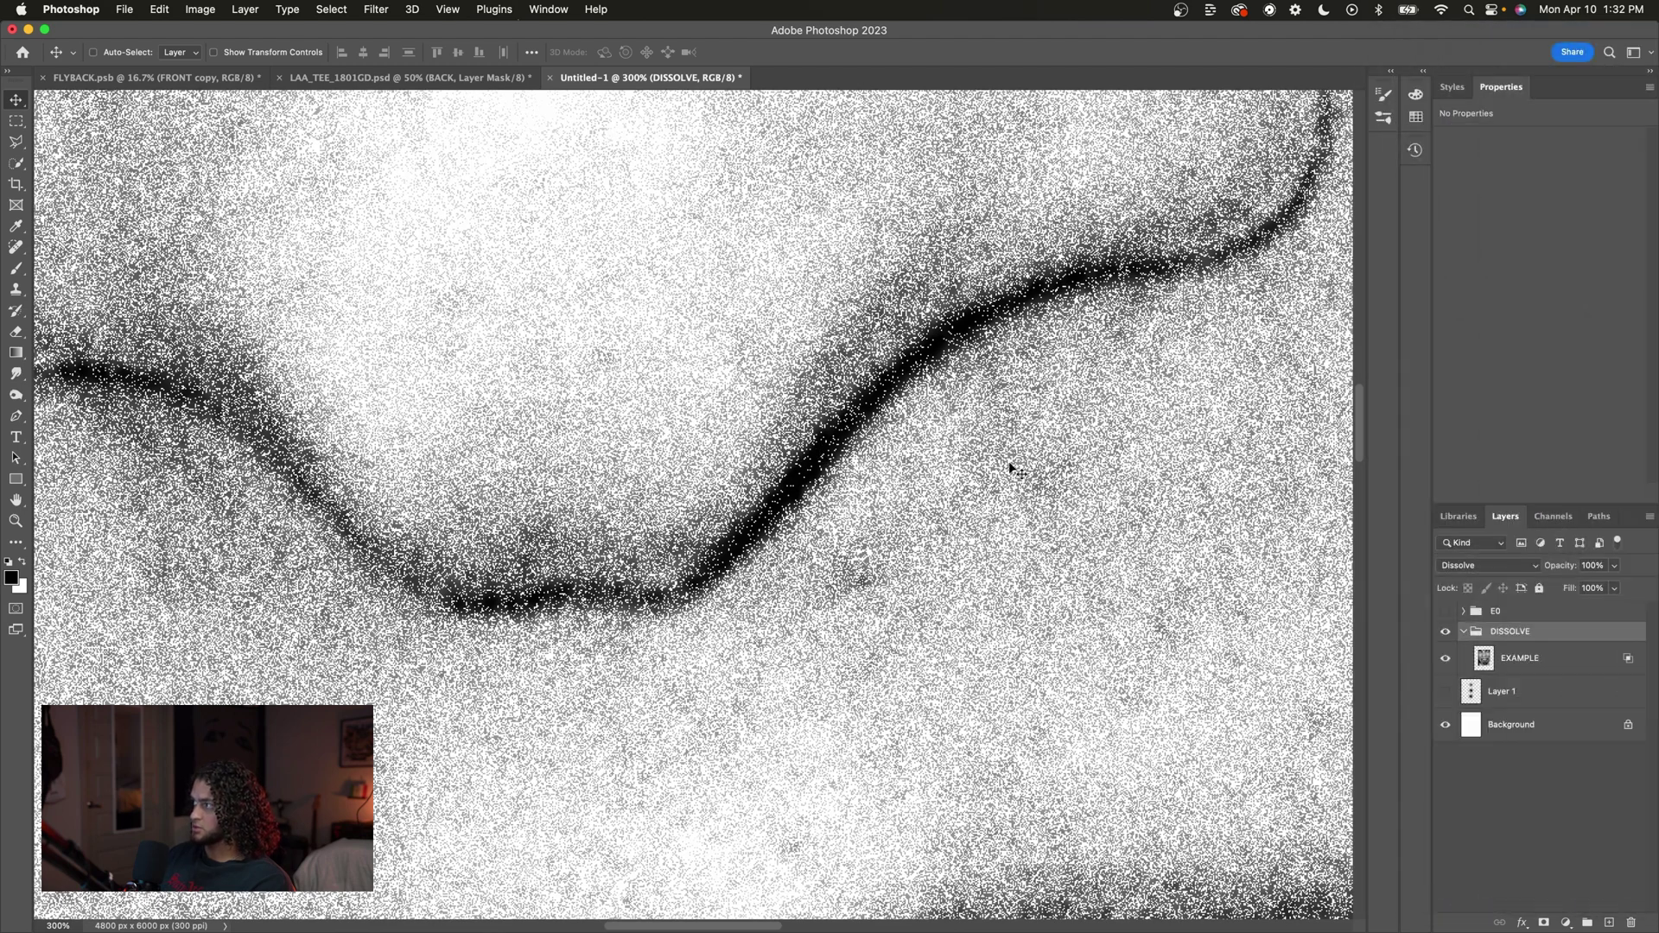
scroll(1012, 469, "up", 3)
scroll(1012, 469, "right", 2)
key("super+0")
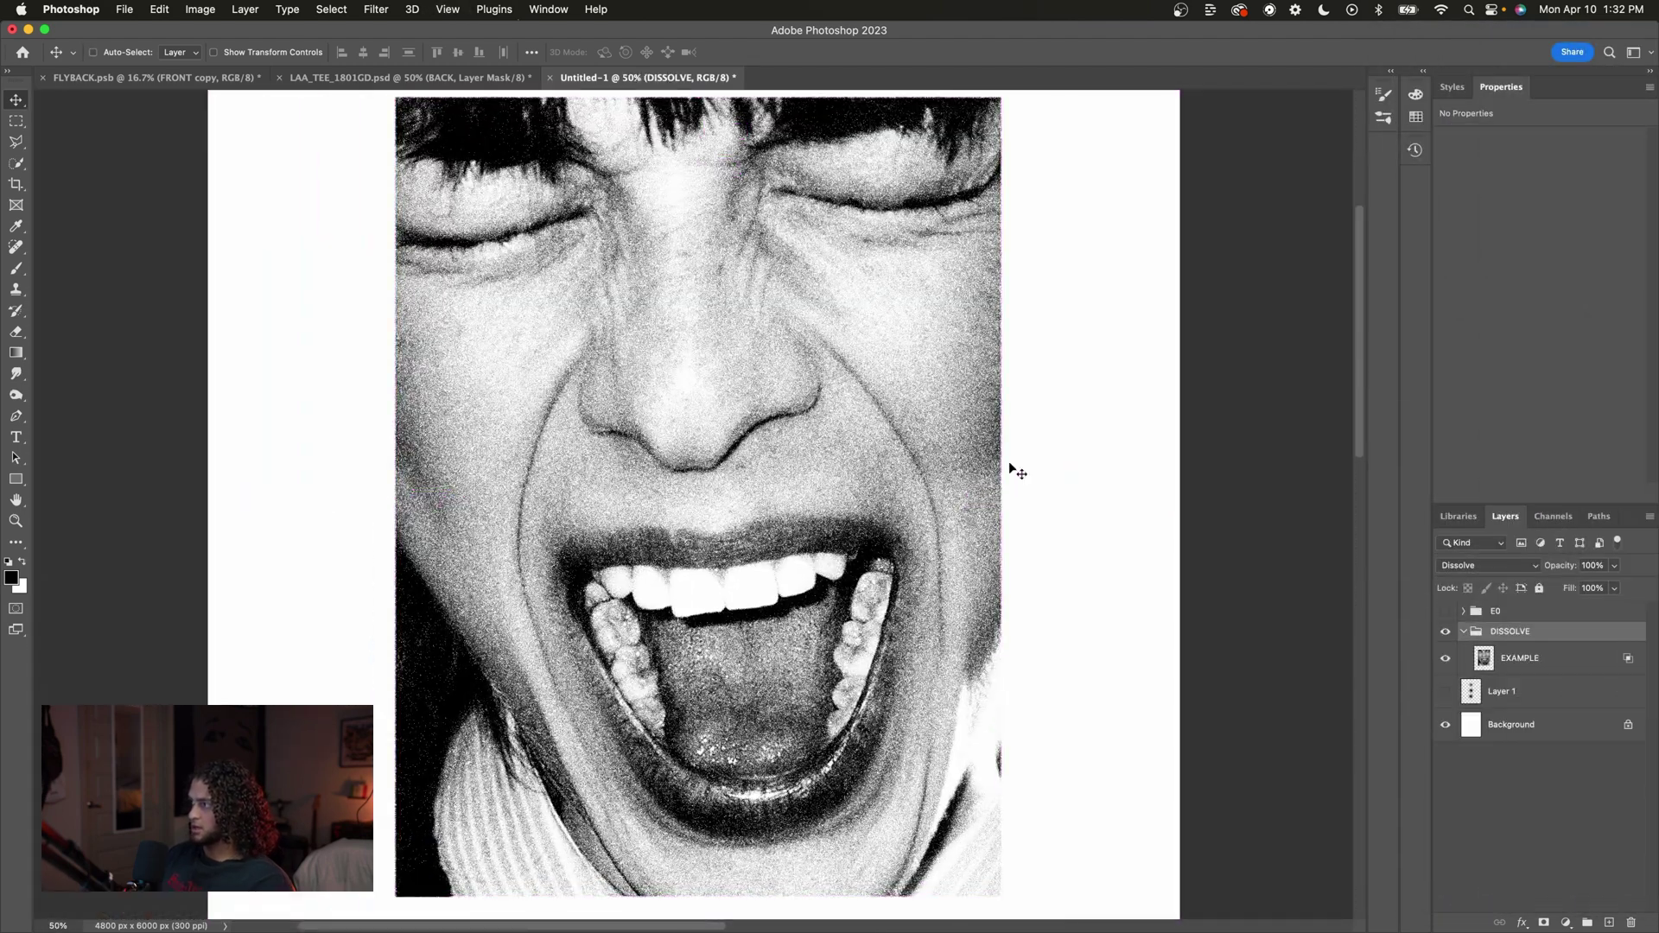
double_click(1551, 635)
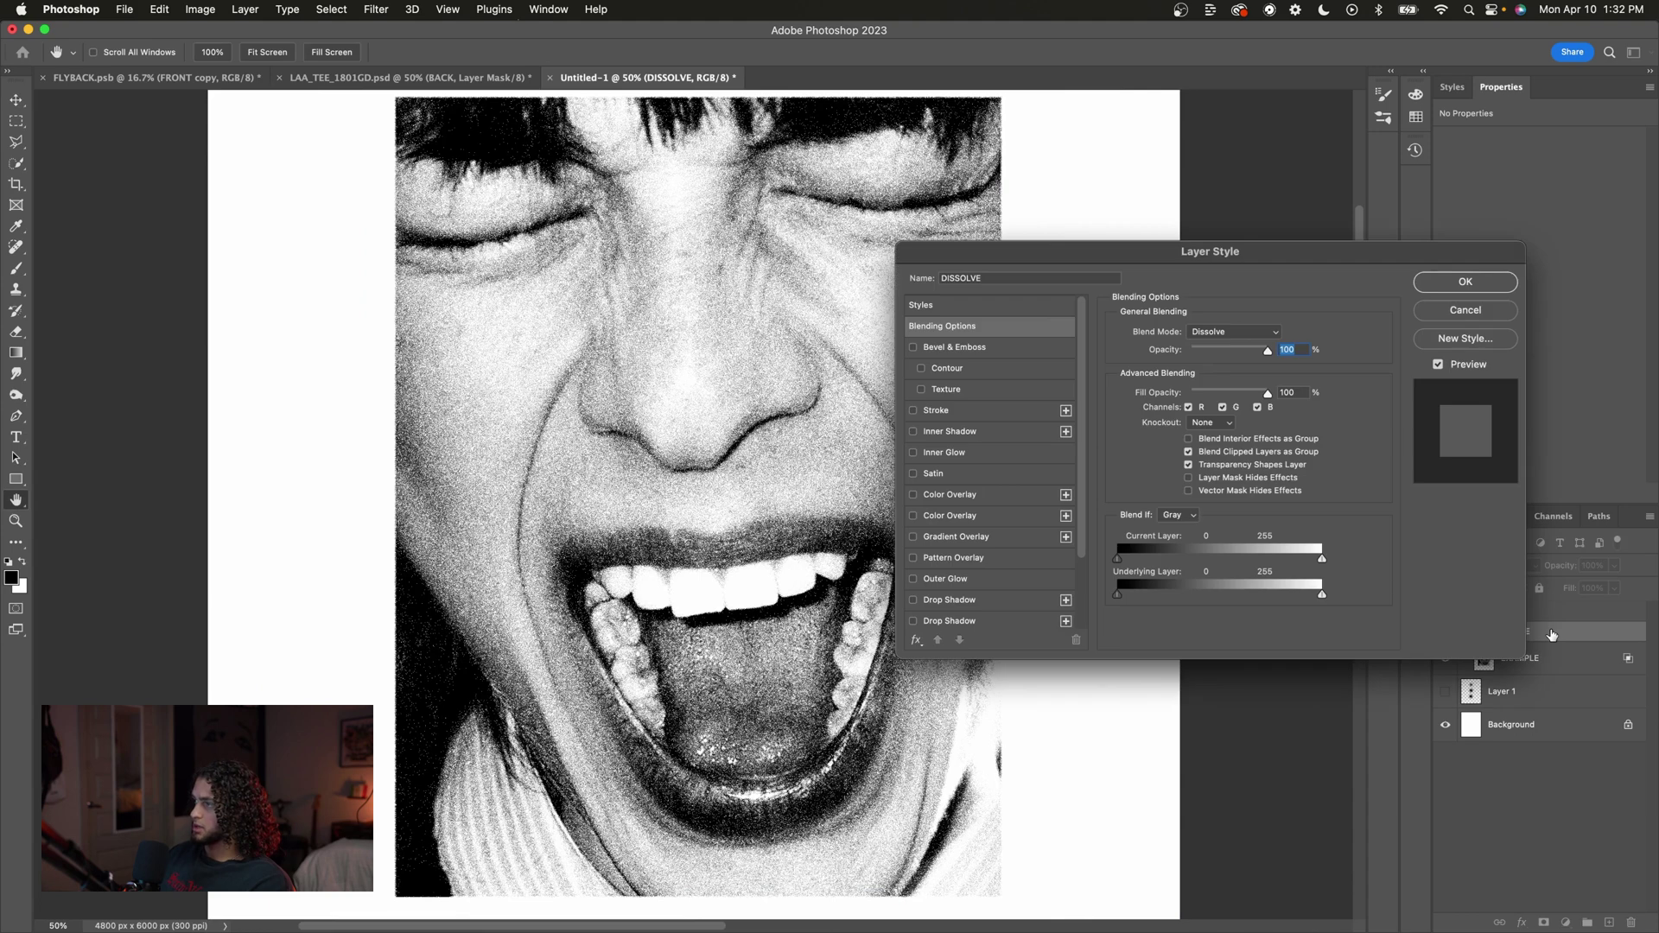
left_click_drag(1041, 268, 961, 171)
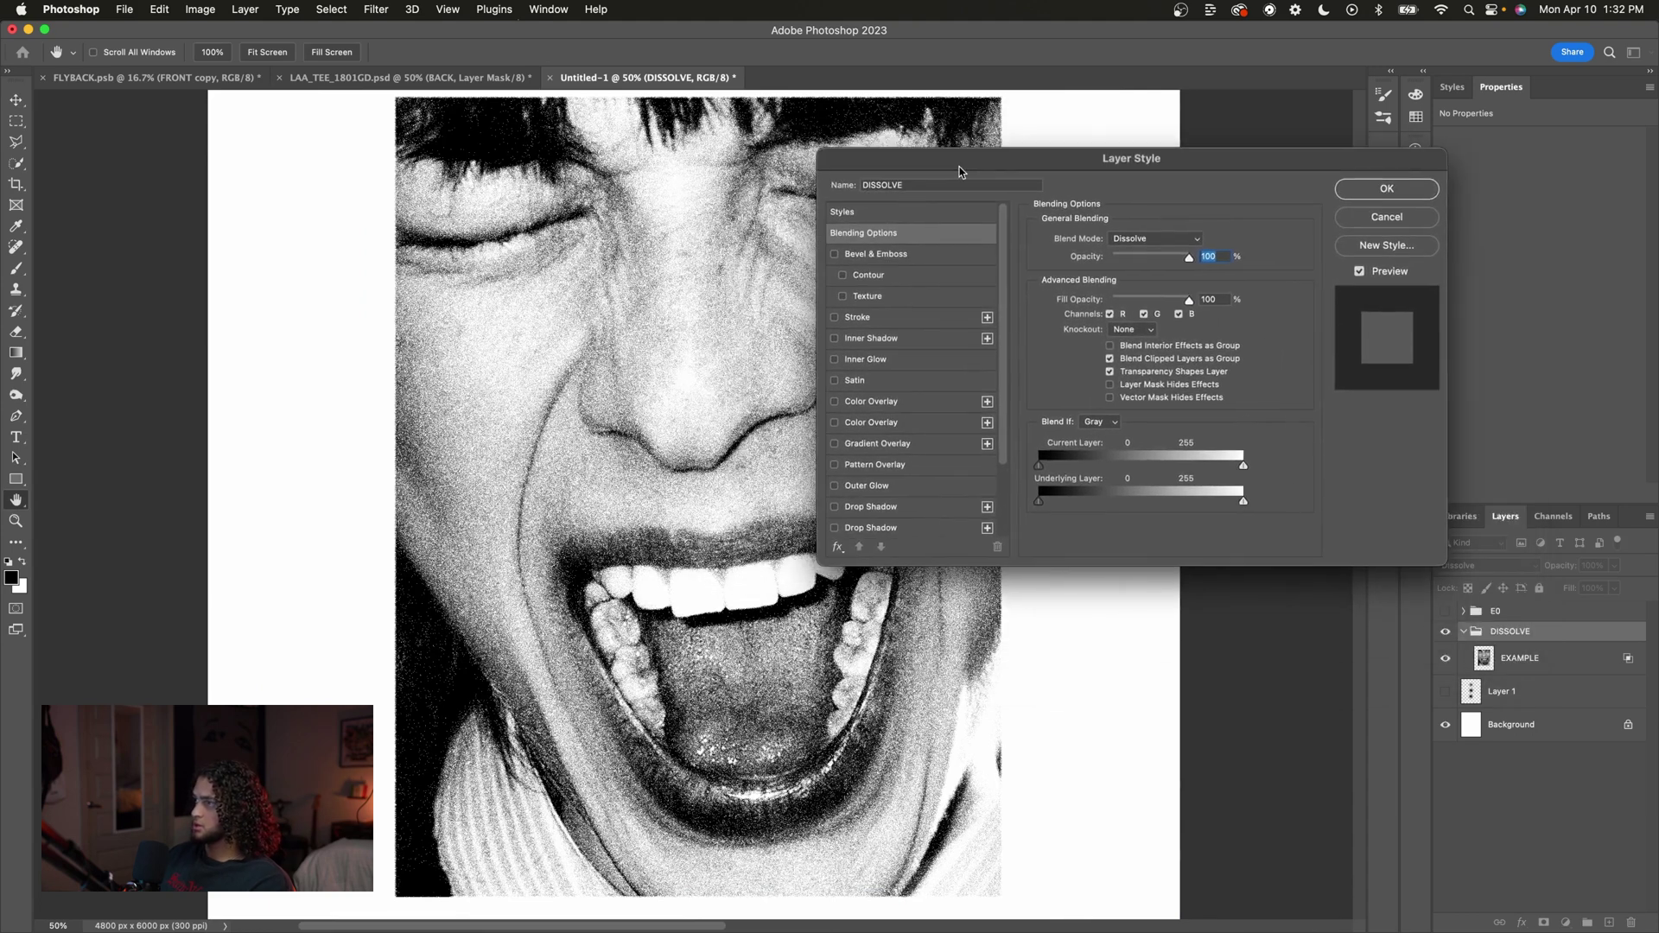
left_click(924, 401)
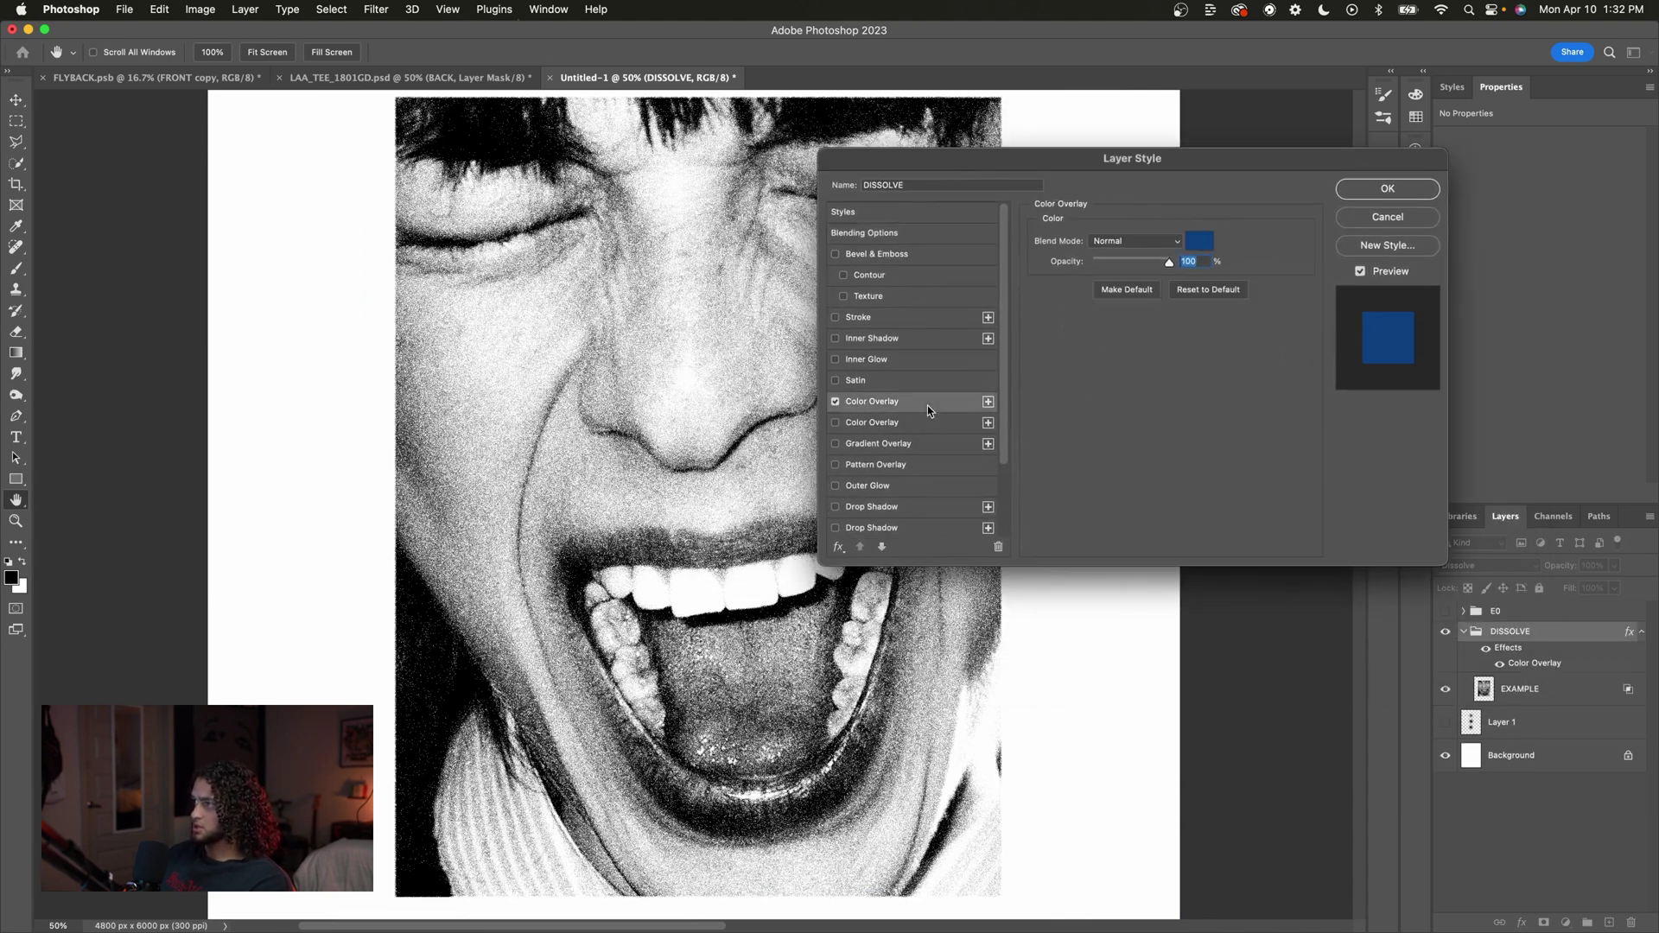
left_click(1206, 239)
type("000000")
key("Return")
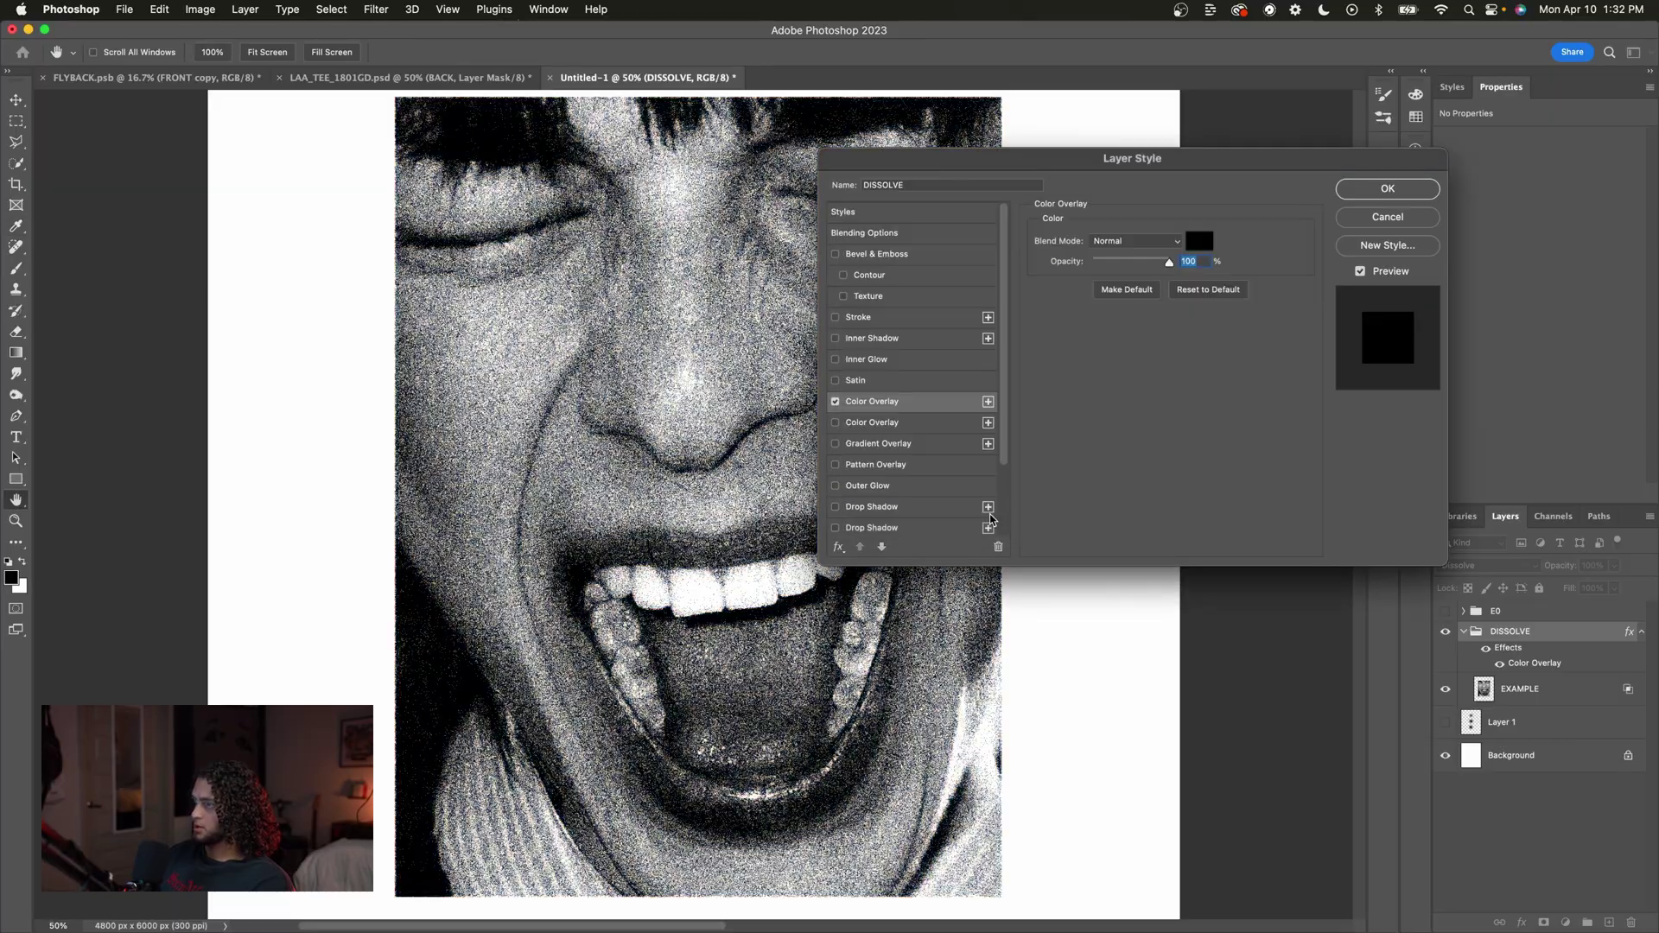
key("Return")
Zoom in and back out to inspect the black grainy face.
key("v")
key("super+equal")
scroll(992, 520, "up", 5)
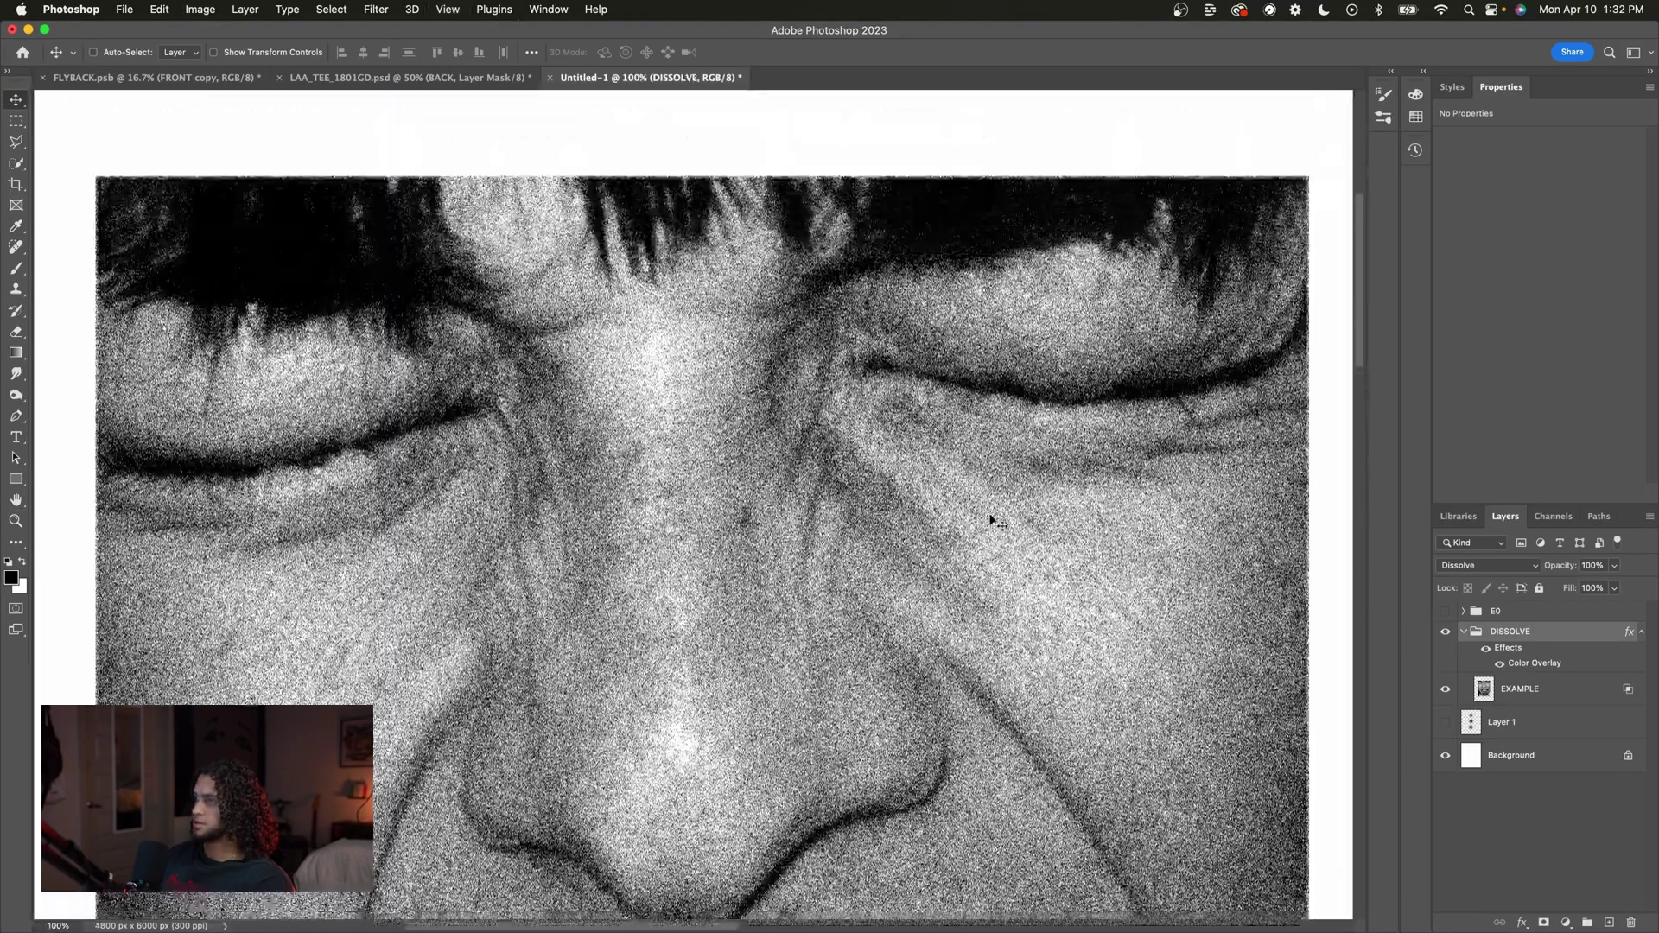
key("super+minus")
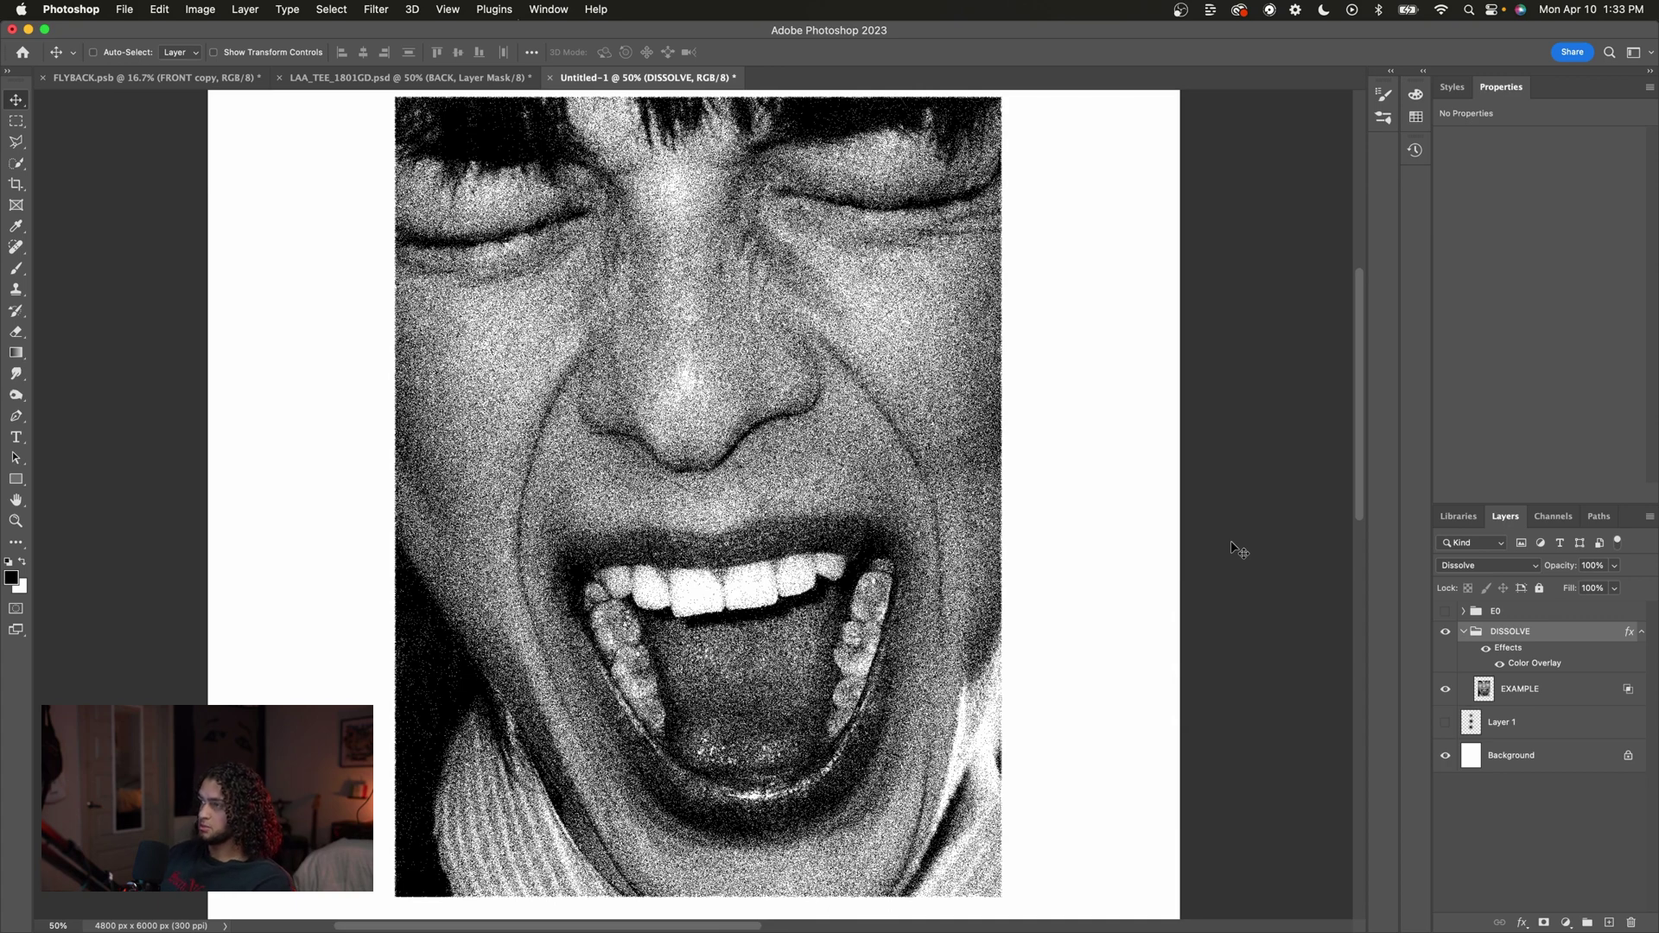
key("super+minus")
key("super+plus")
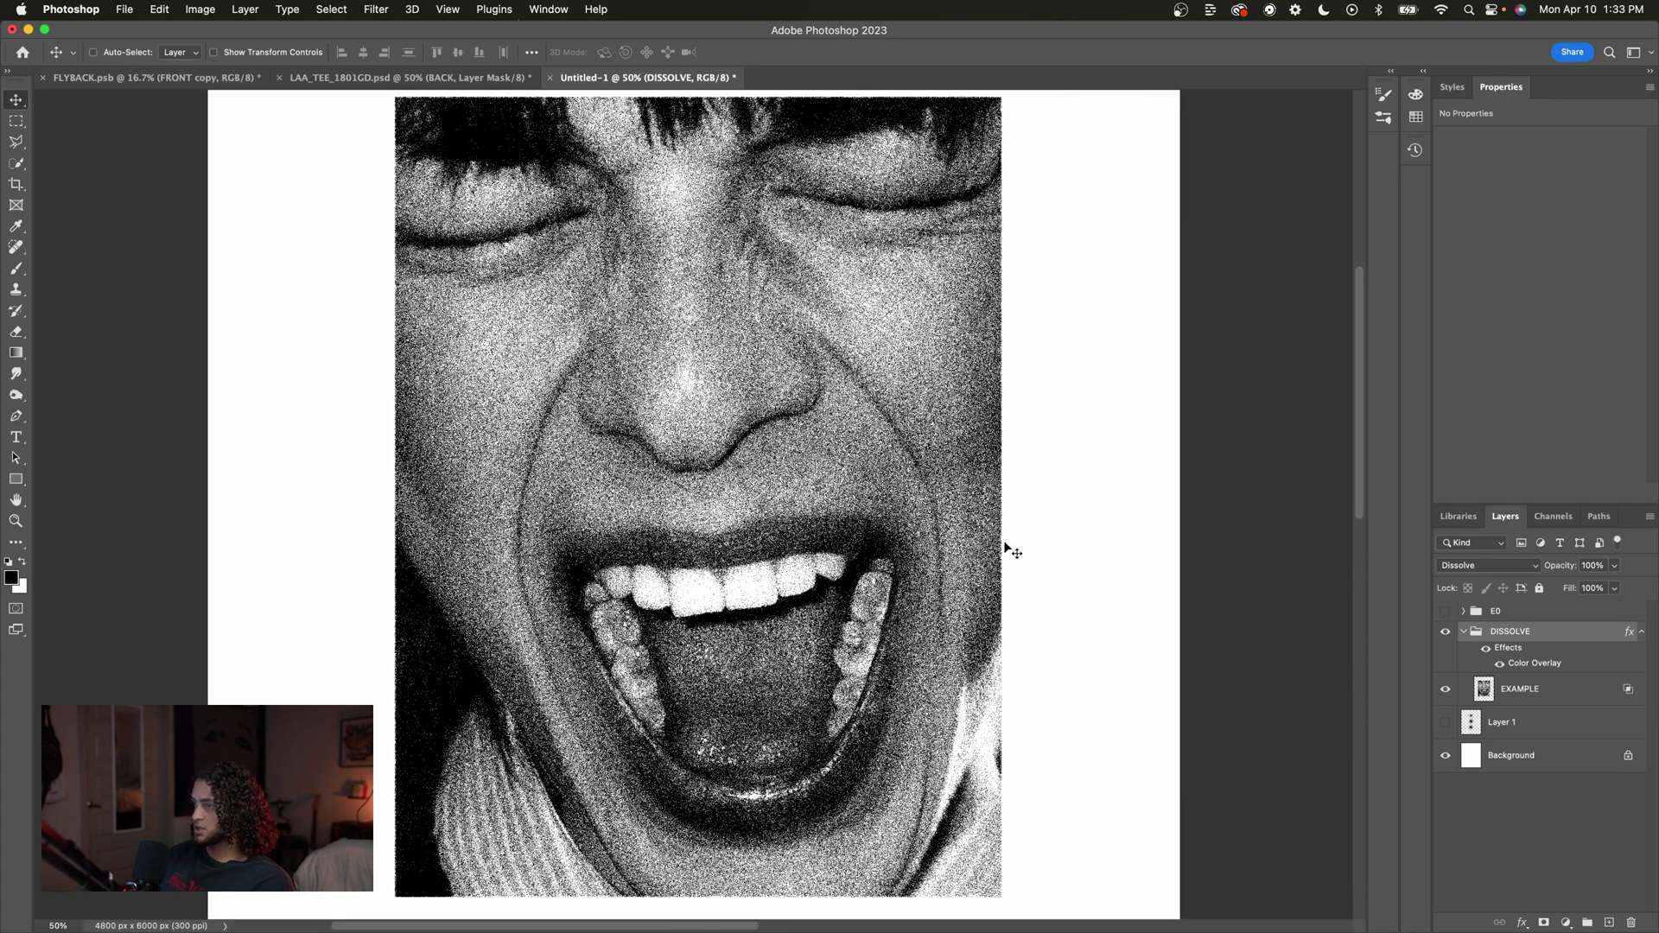
key("super+minus")
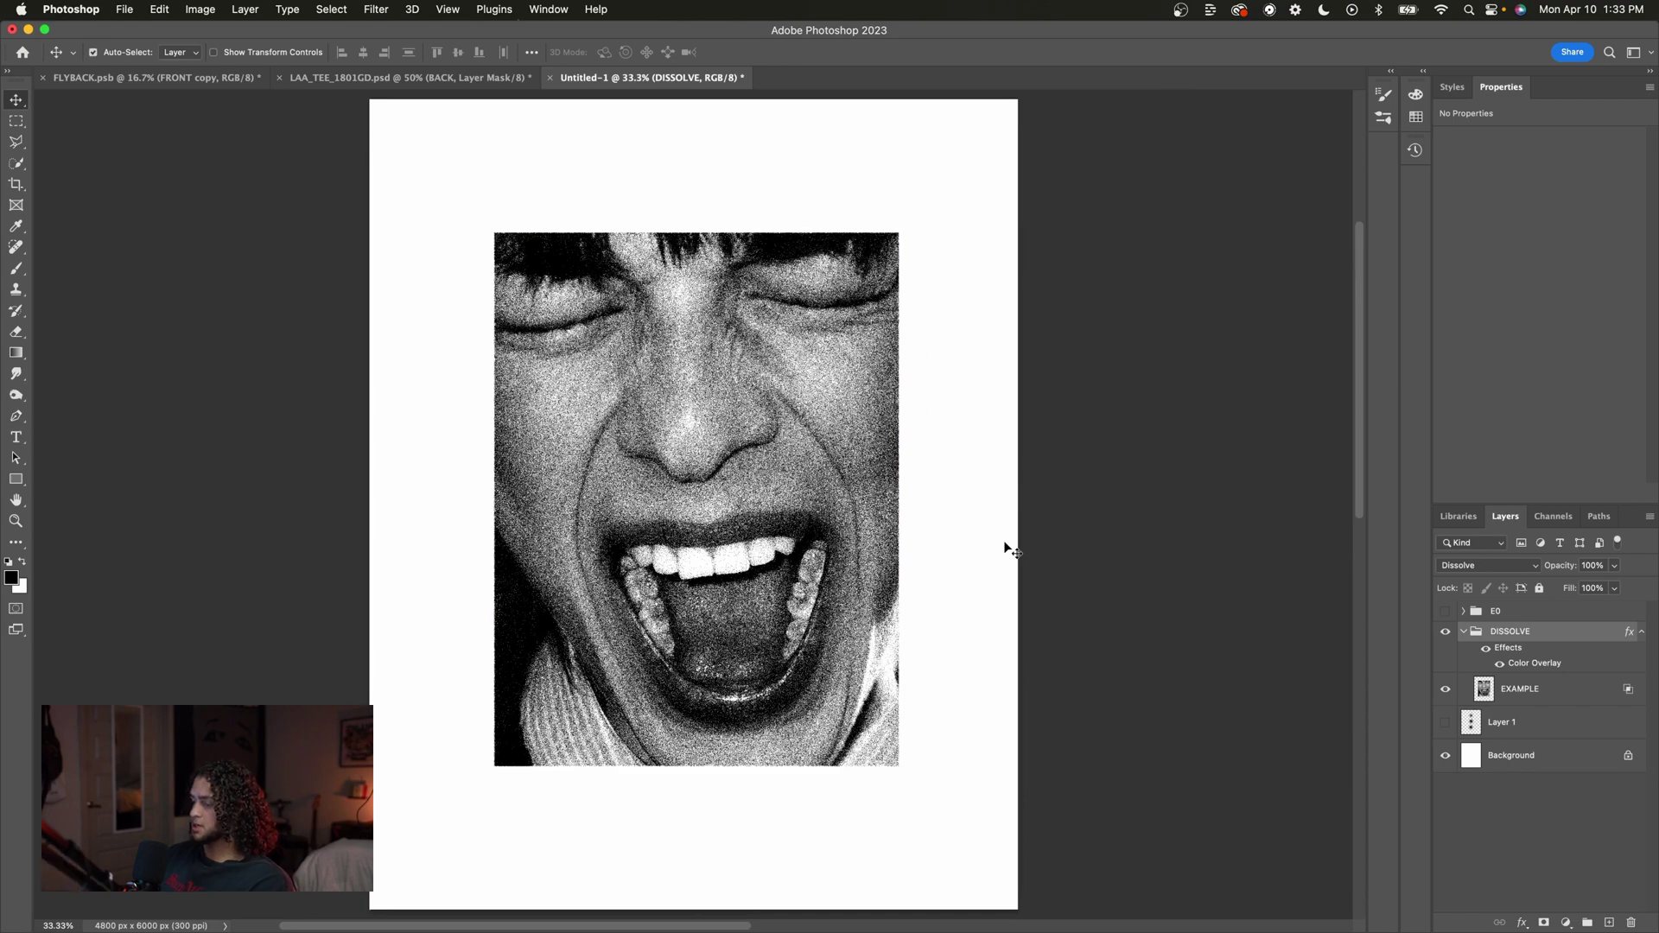
key("super+0")
key("super+equal")
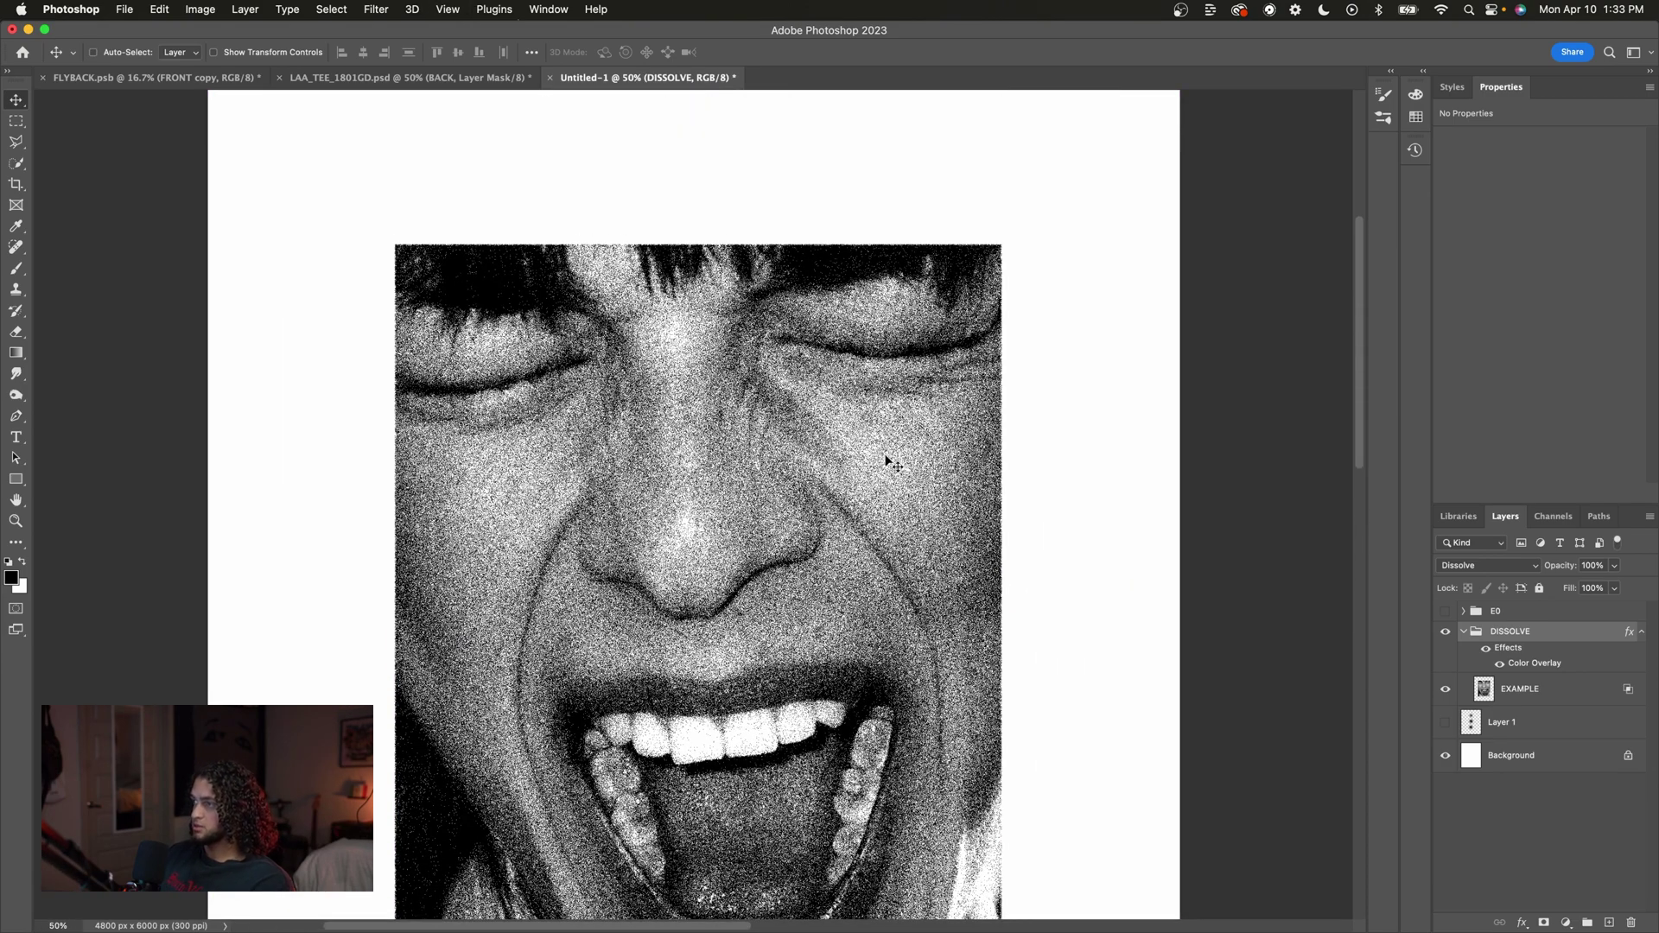
key("super+equal")
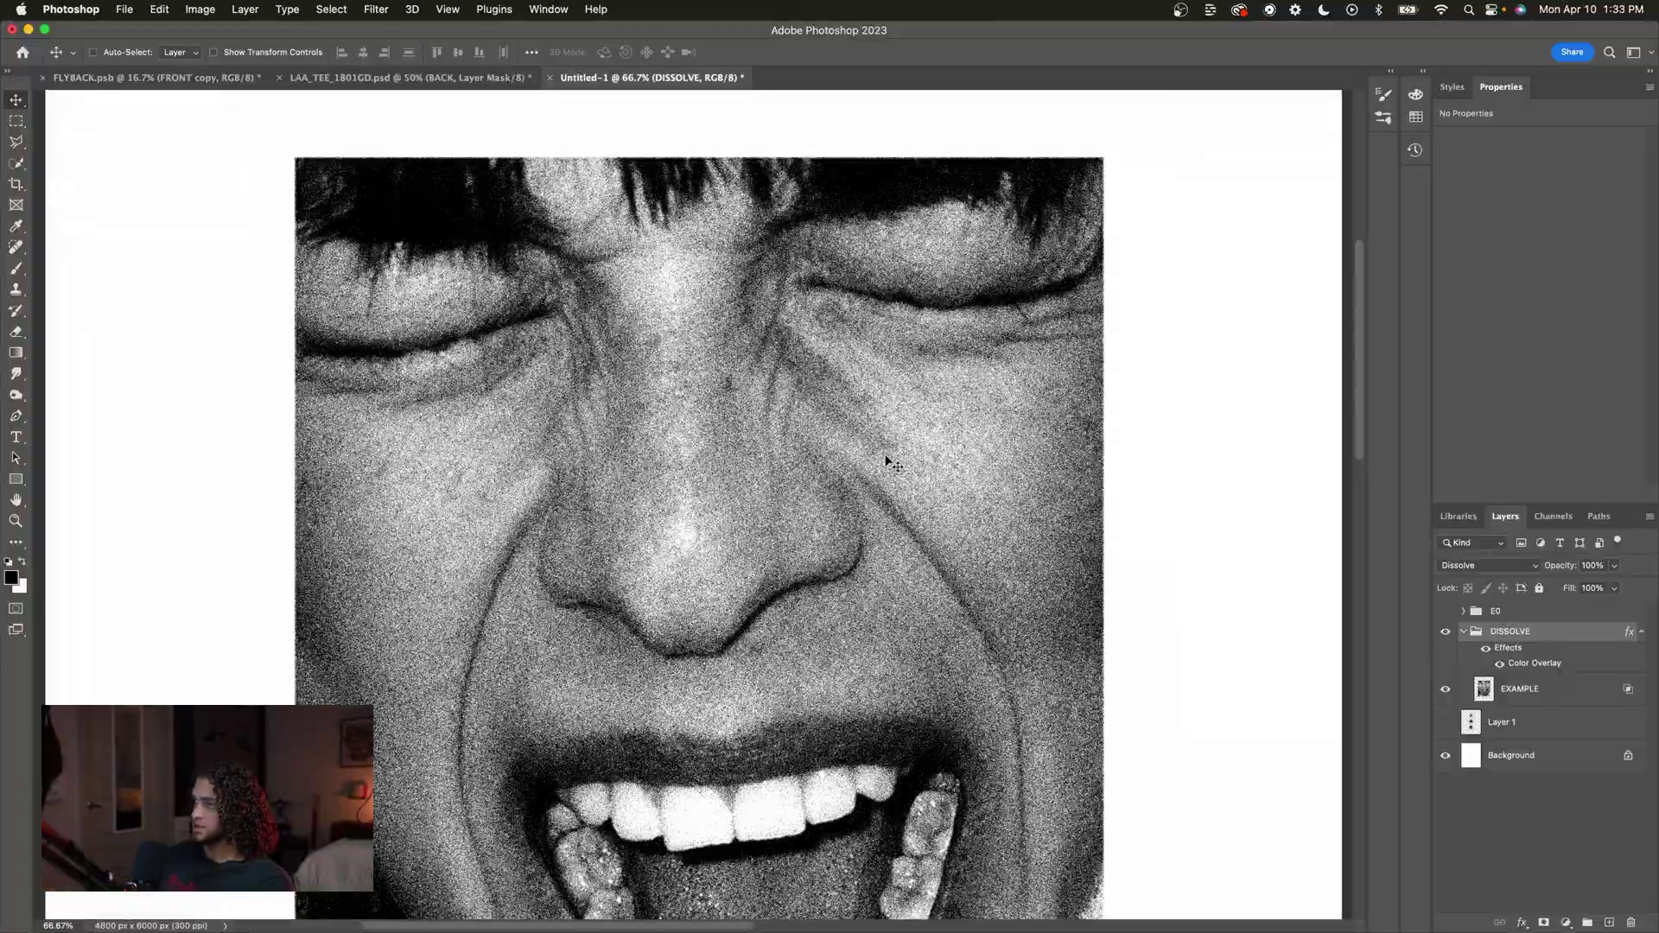
key("super+equal")
key("super+equal")
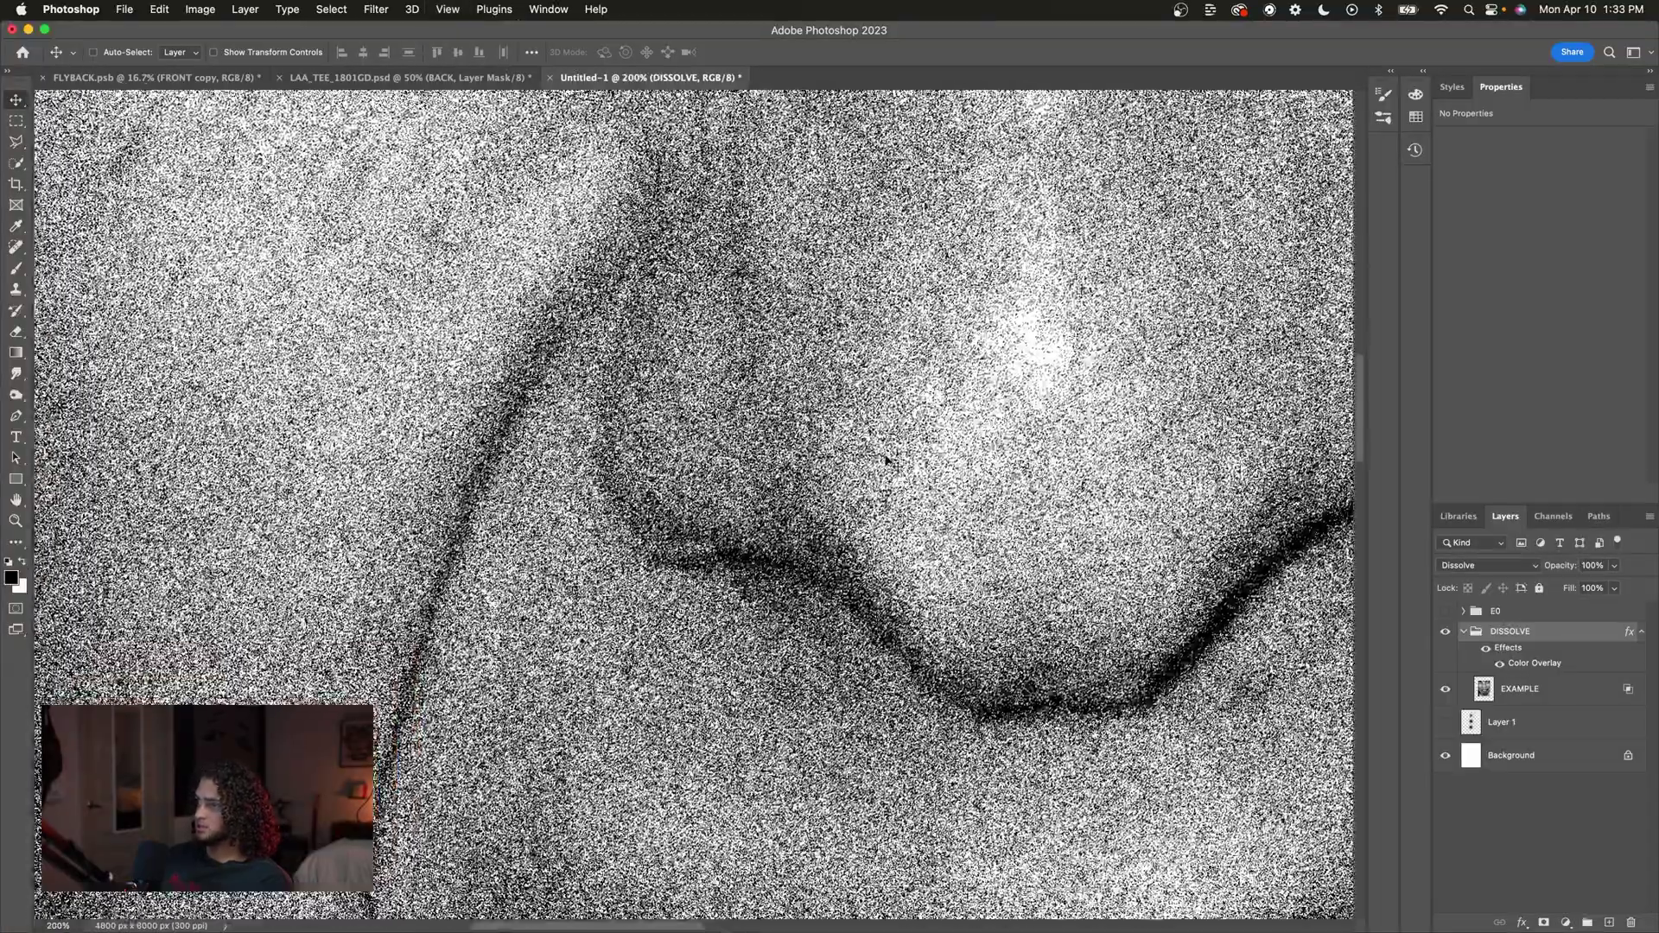
scroll(885, 460, "down", 5)
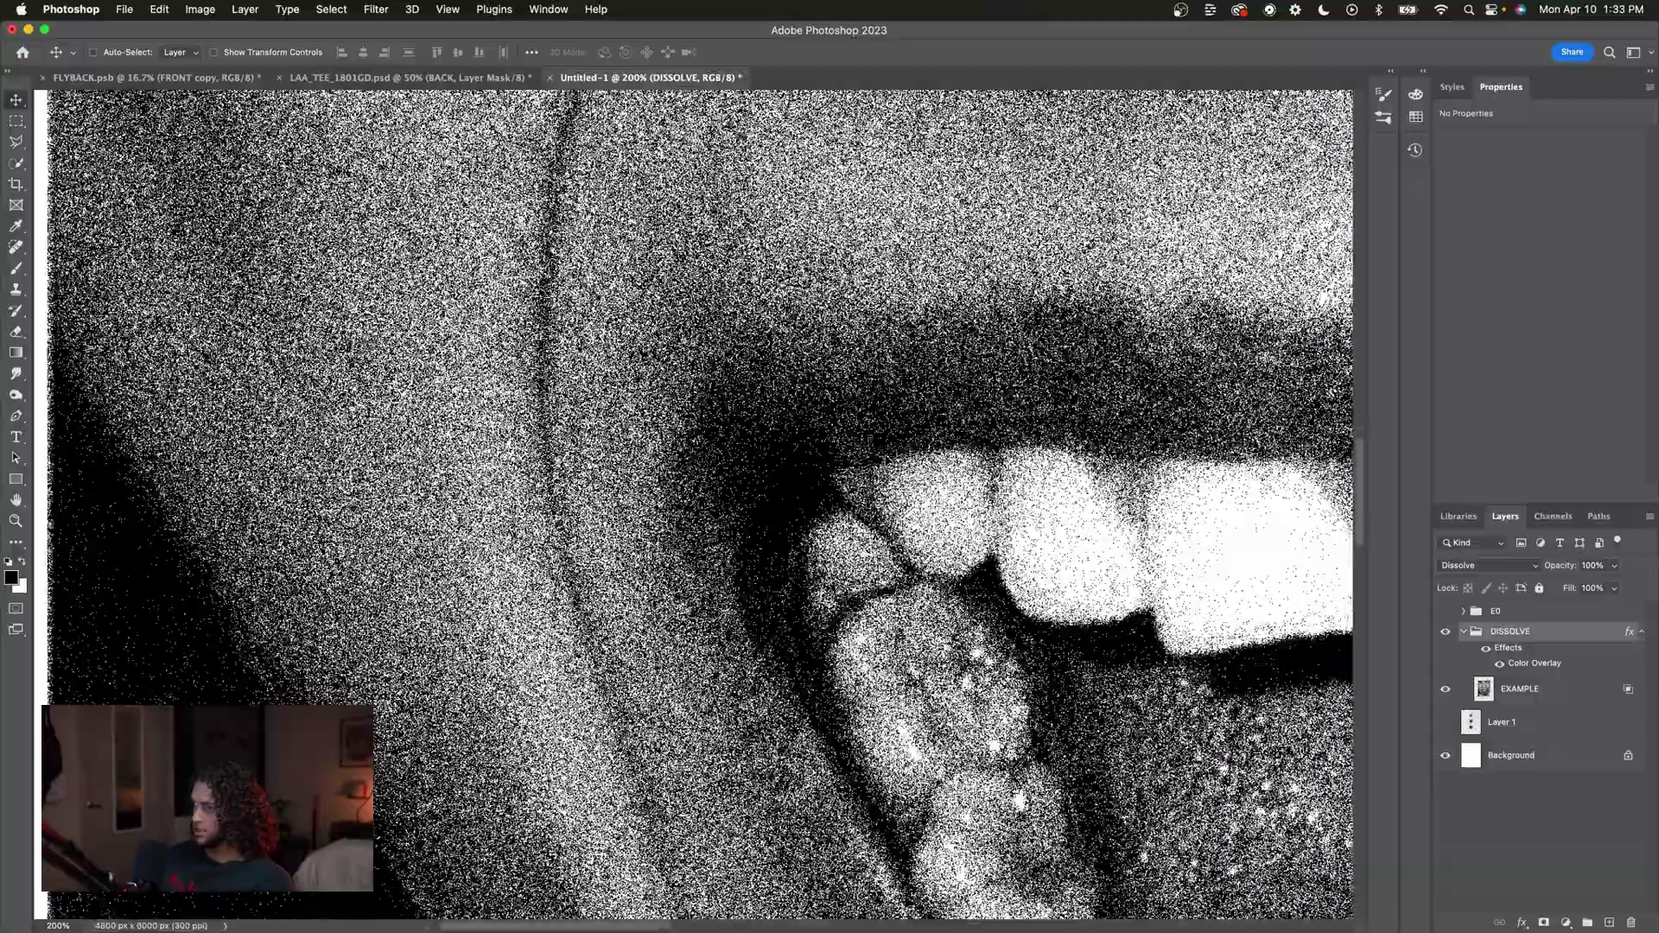
scroll(999, 659, "up", 5)
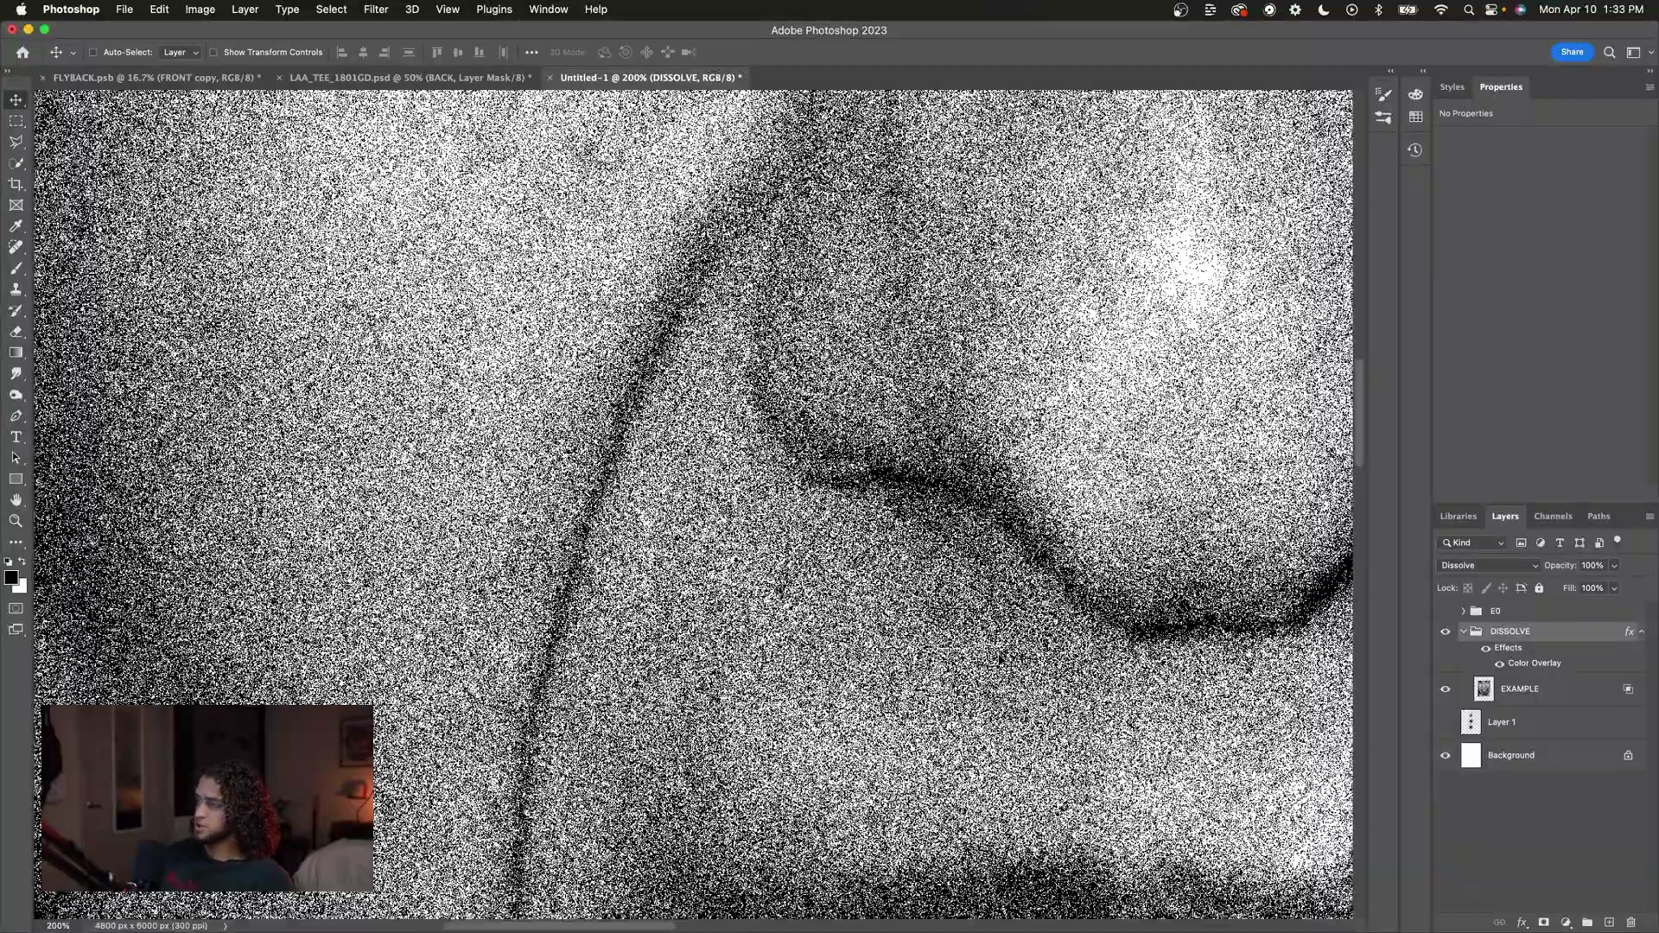
key("super+equal")
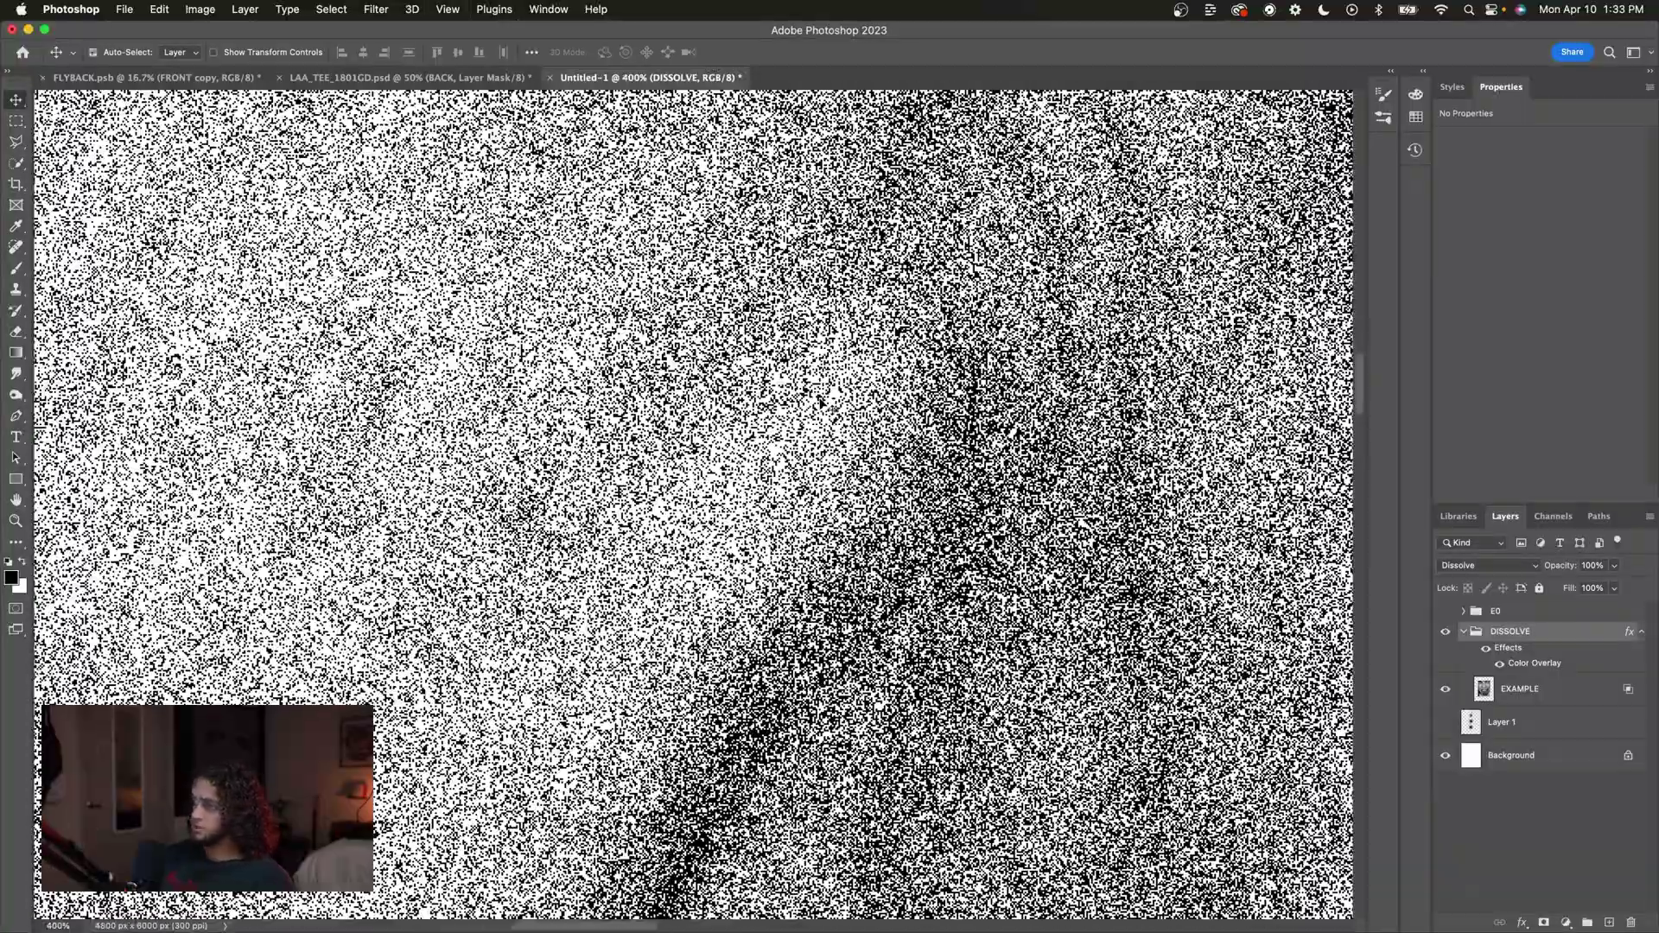
key("super+minus")
scroll(691, 501, "up", 4)
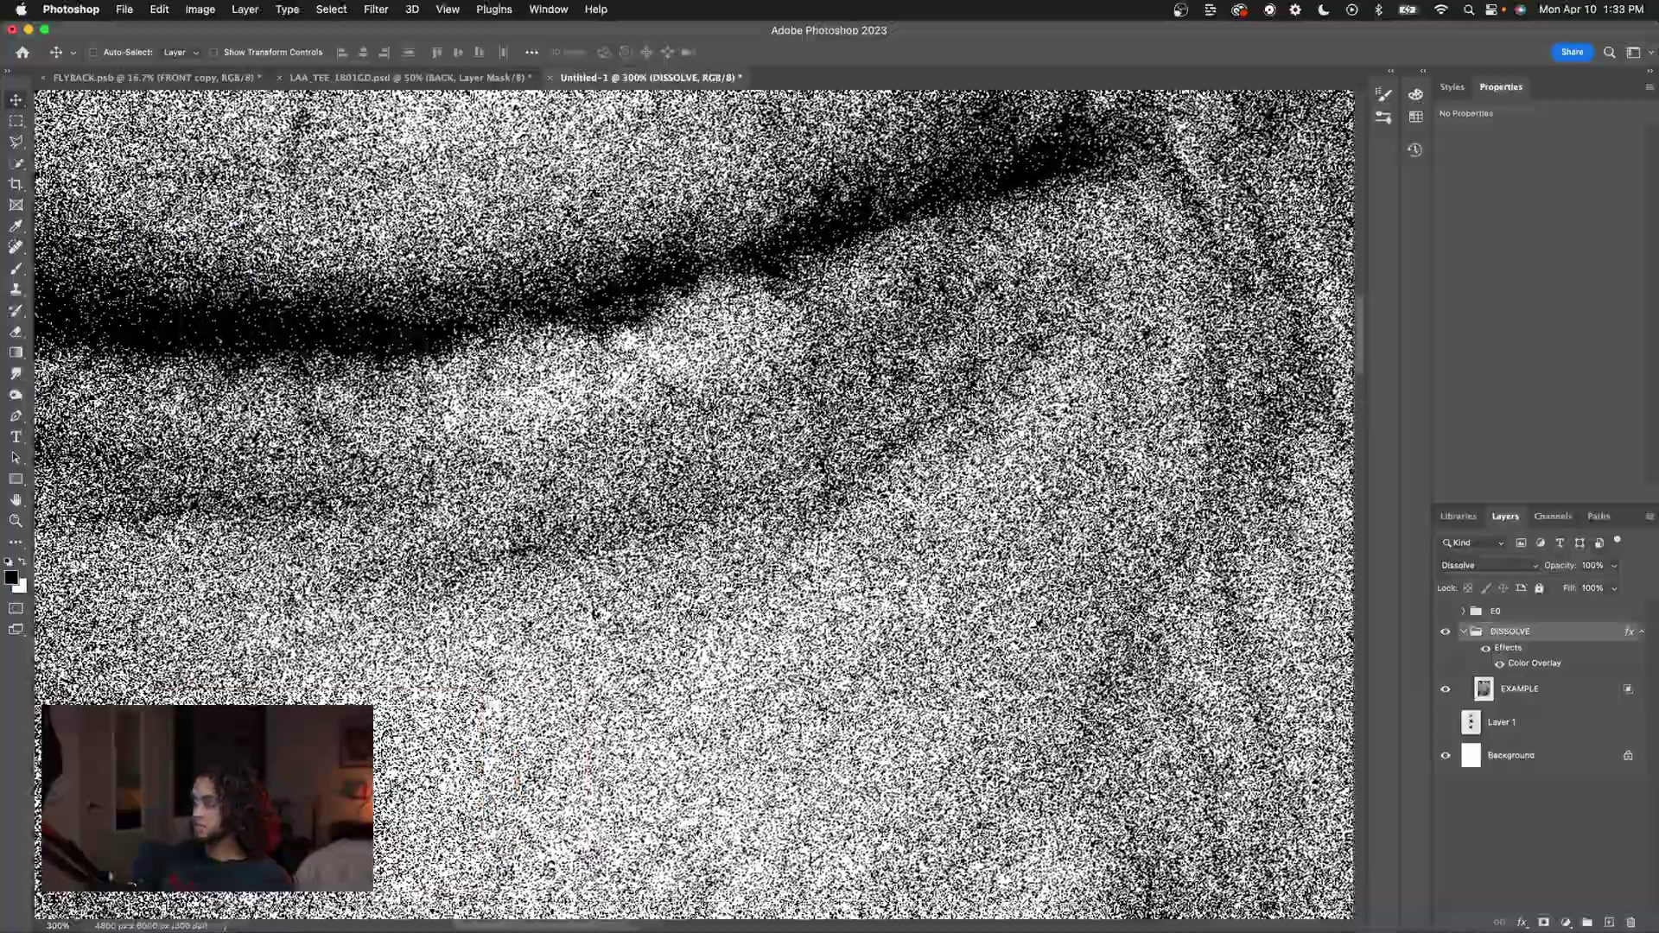
key("super+minus")
key("super+minus")
key("super+plus")
key("super+plus")
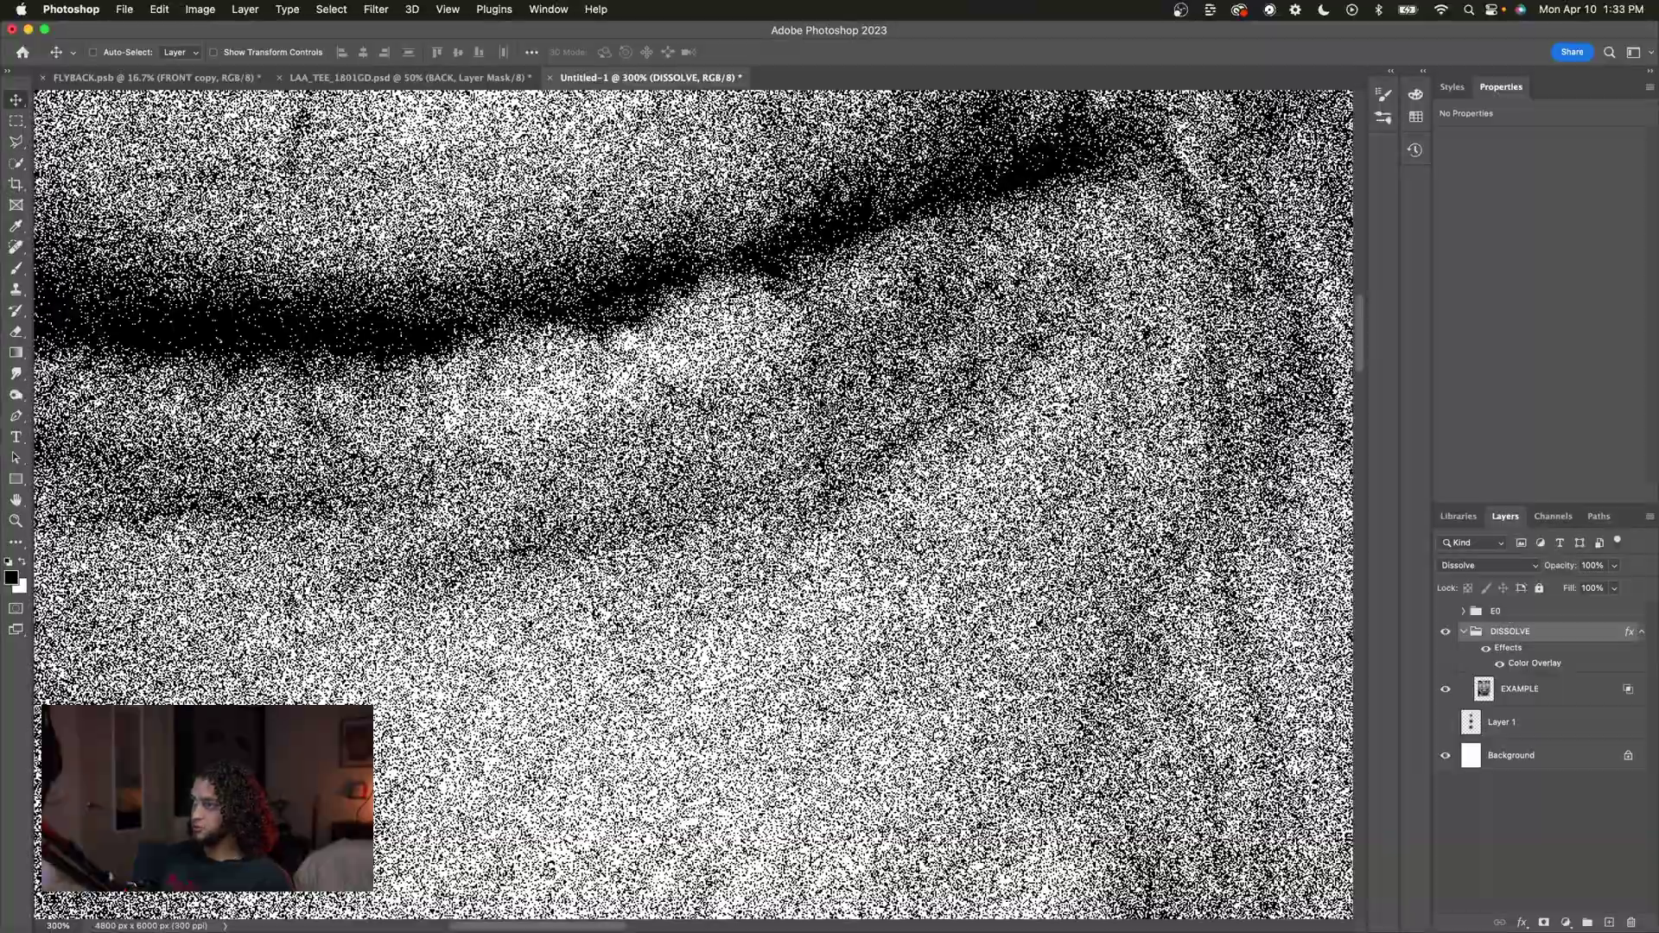
scroll(821, 402, "up", 10)
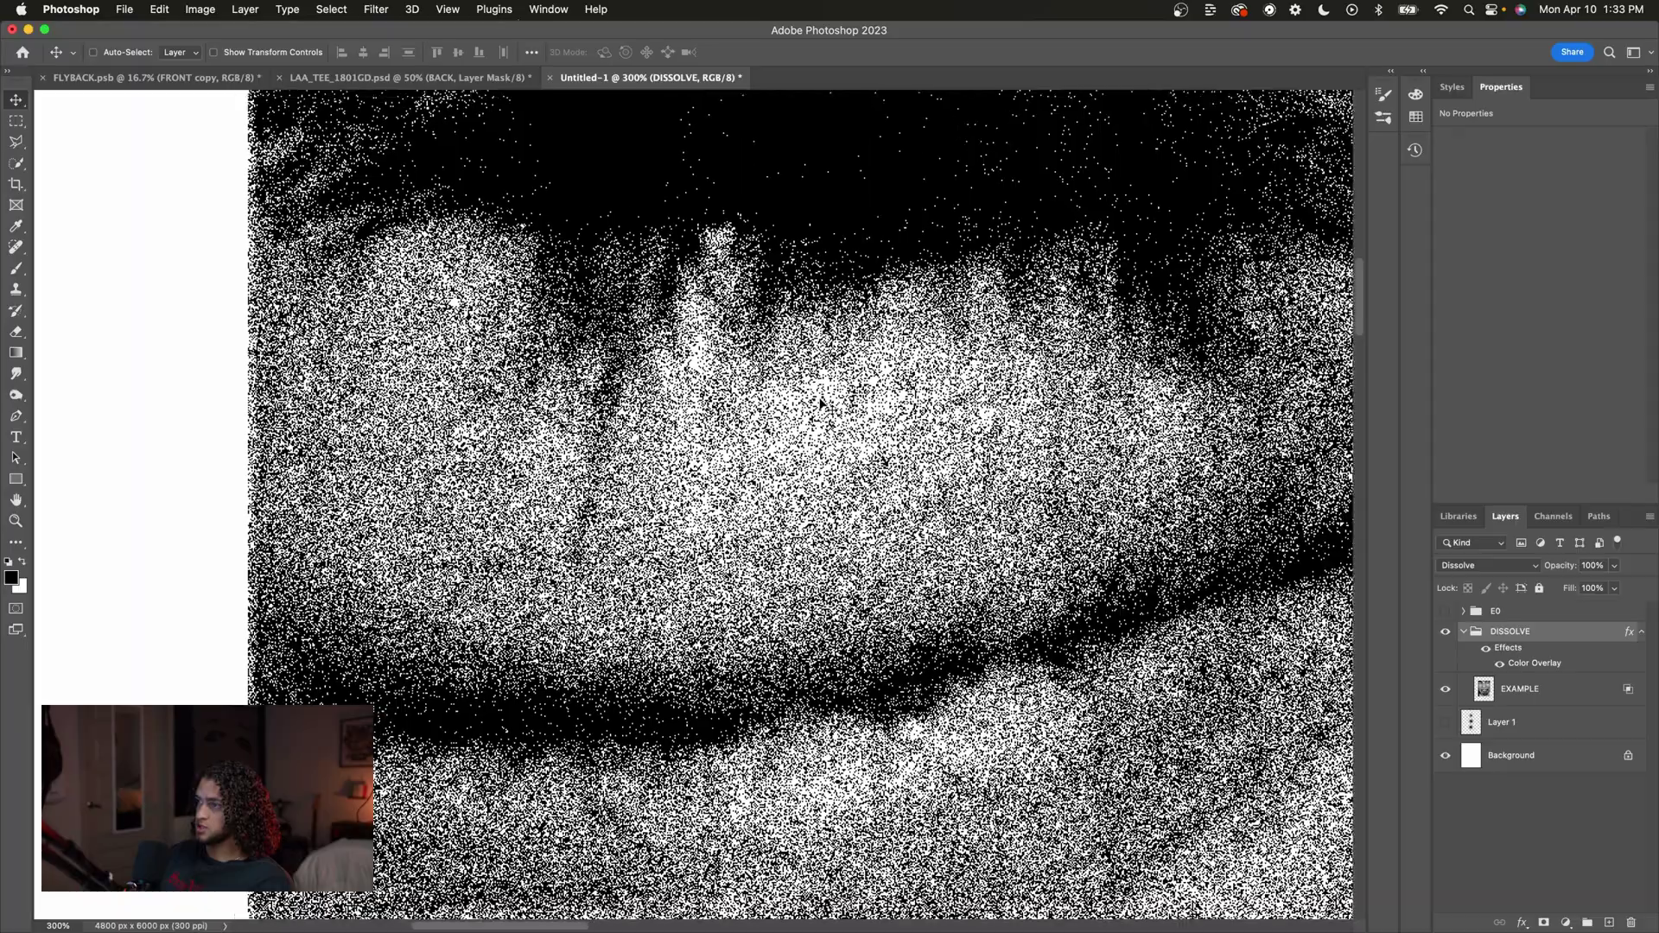
scroll(820, 402, "up", 5)
scroll(821, 403, "right", 4)
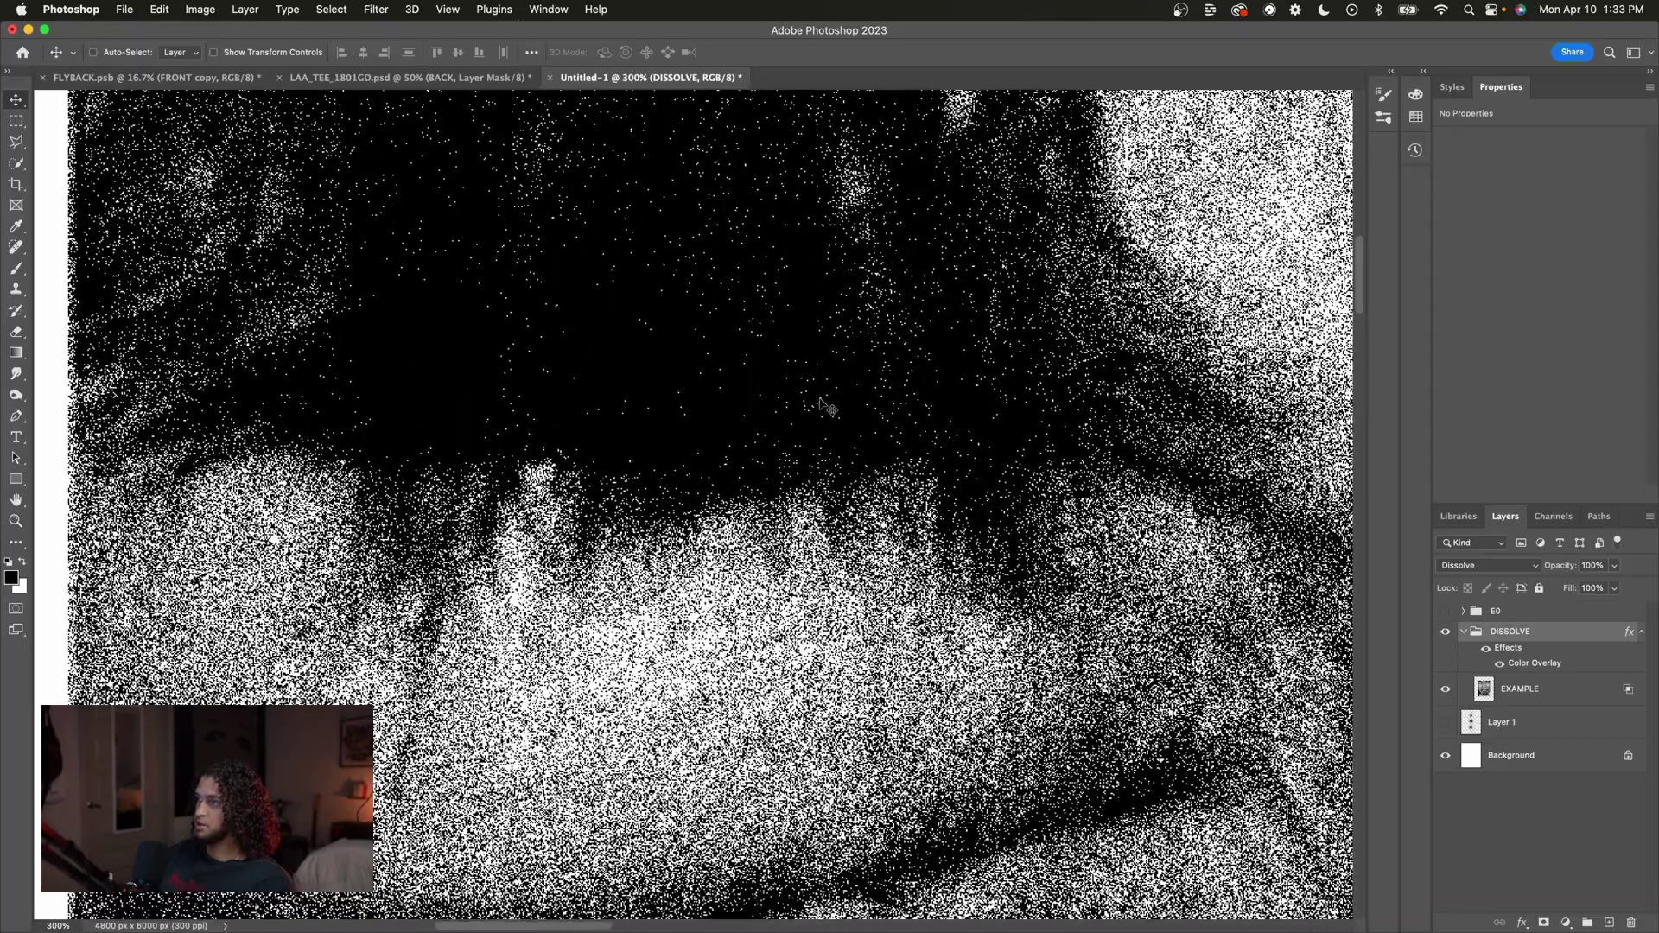
scroll(821, 405, "down", 3)
scroll(821, 405, "right", 5)
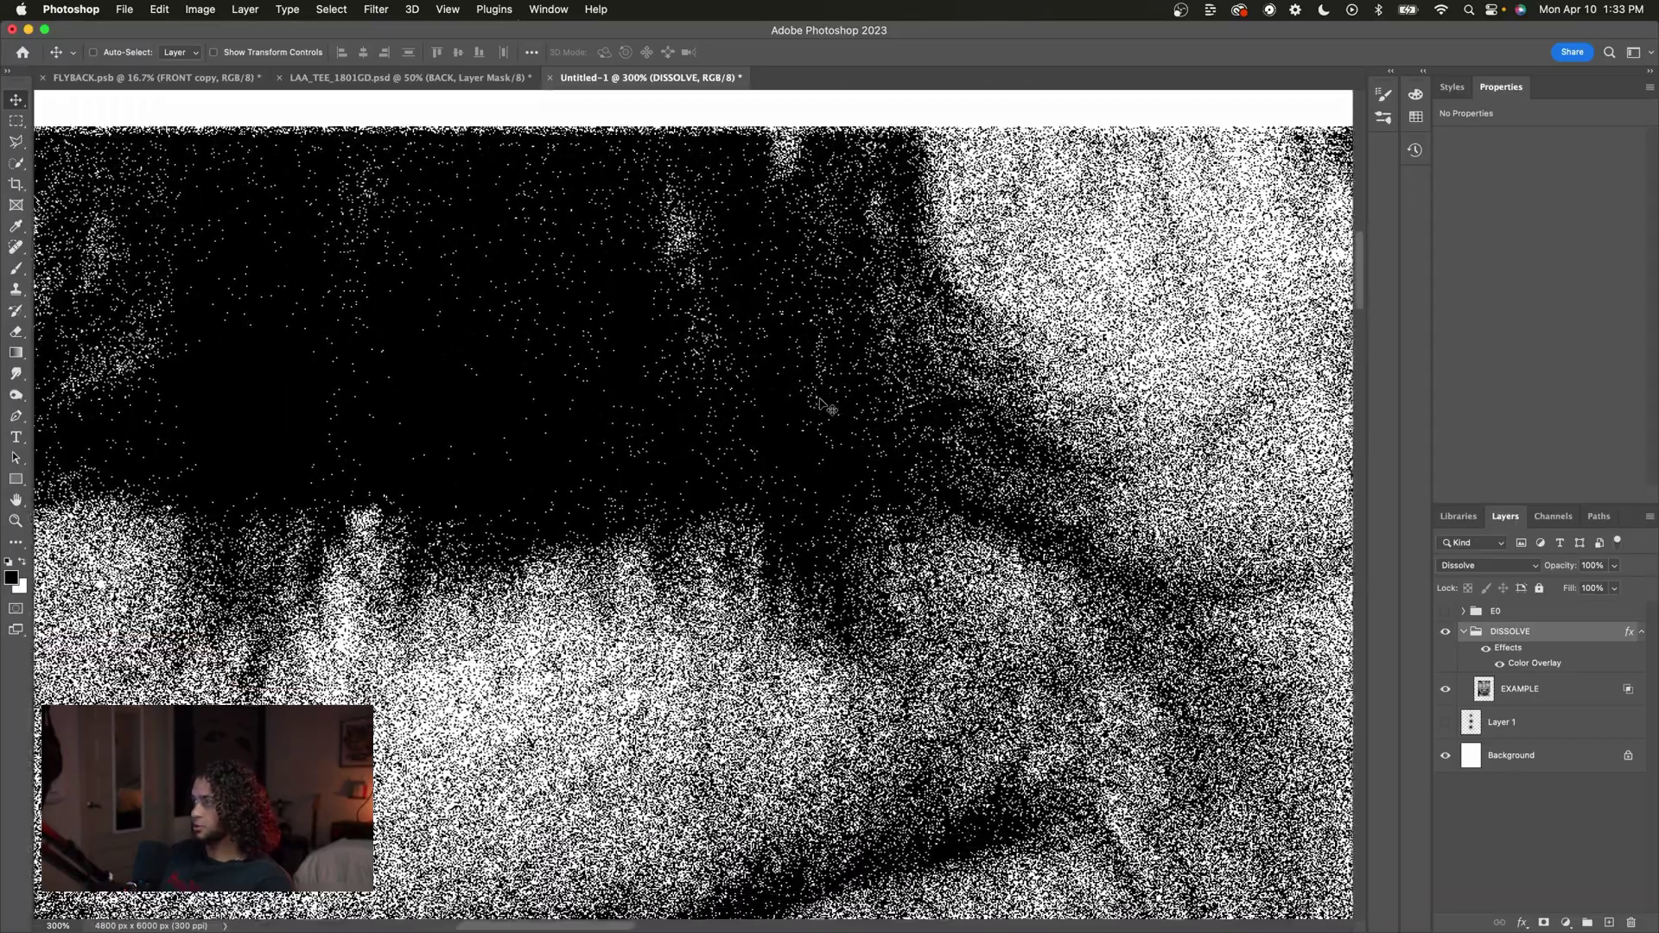
scroll(821, 404, "down", 5)
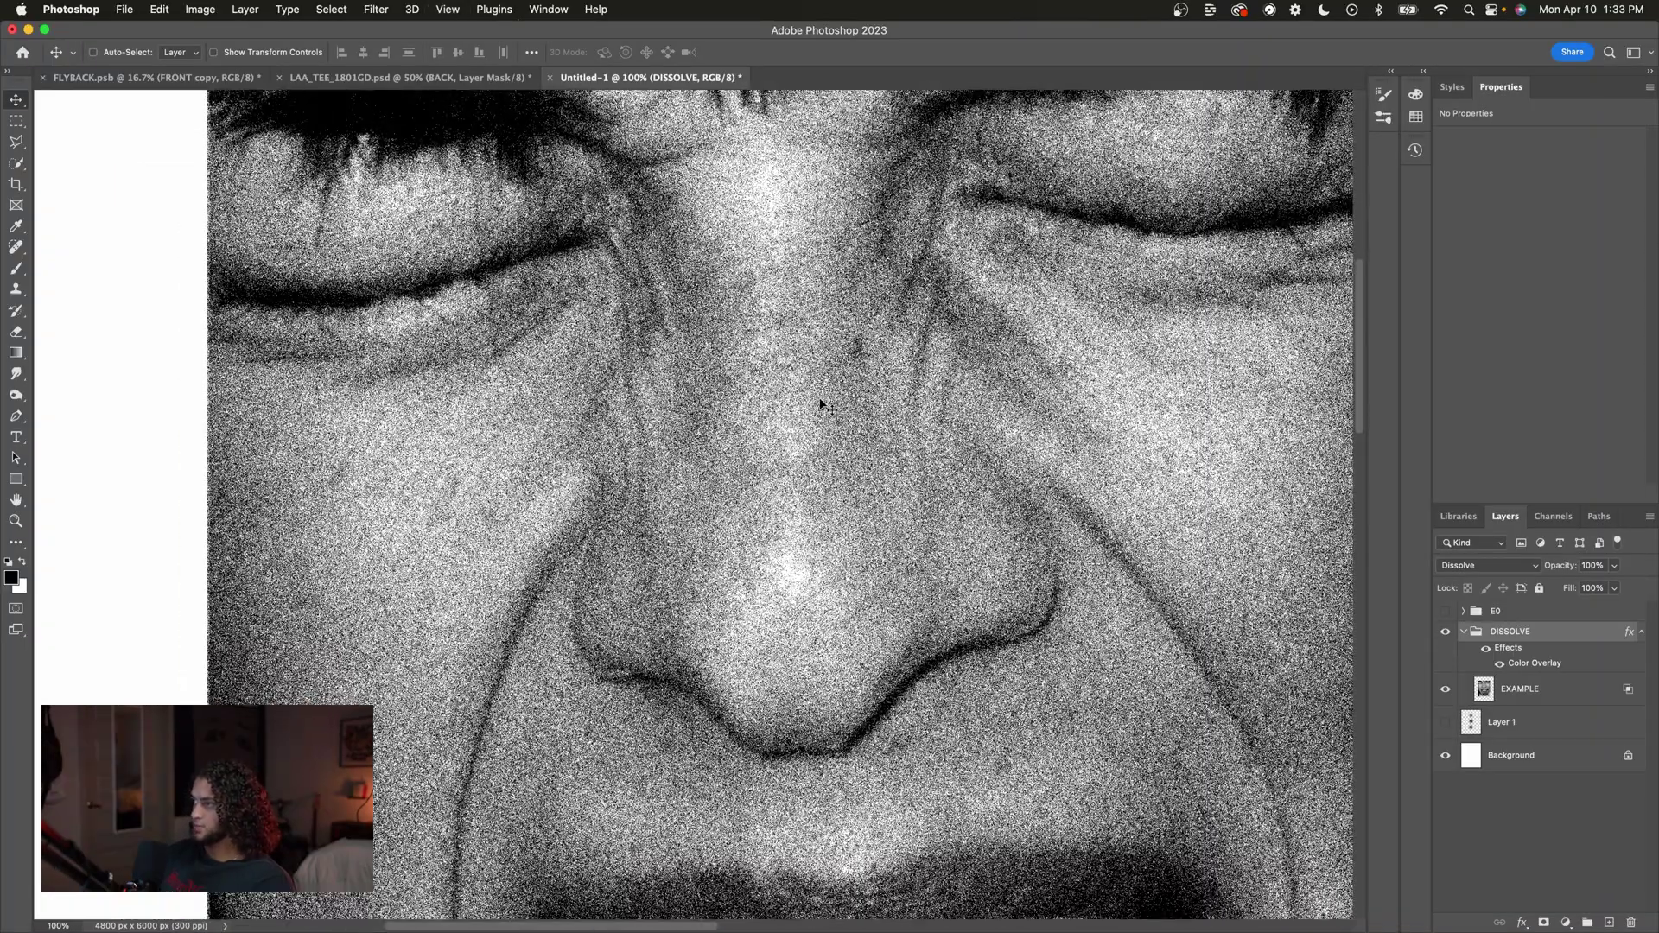
scroll(821, 404, "down", 5)
scroll(821, 404, "right", 2)
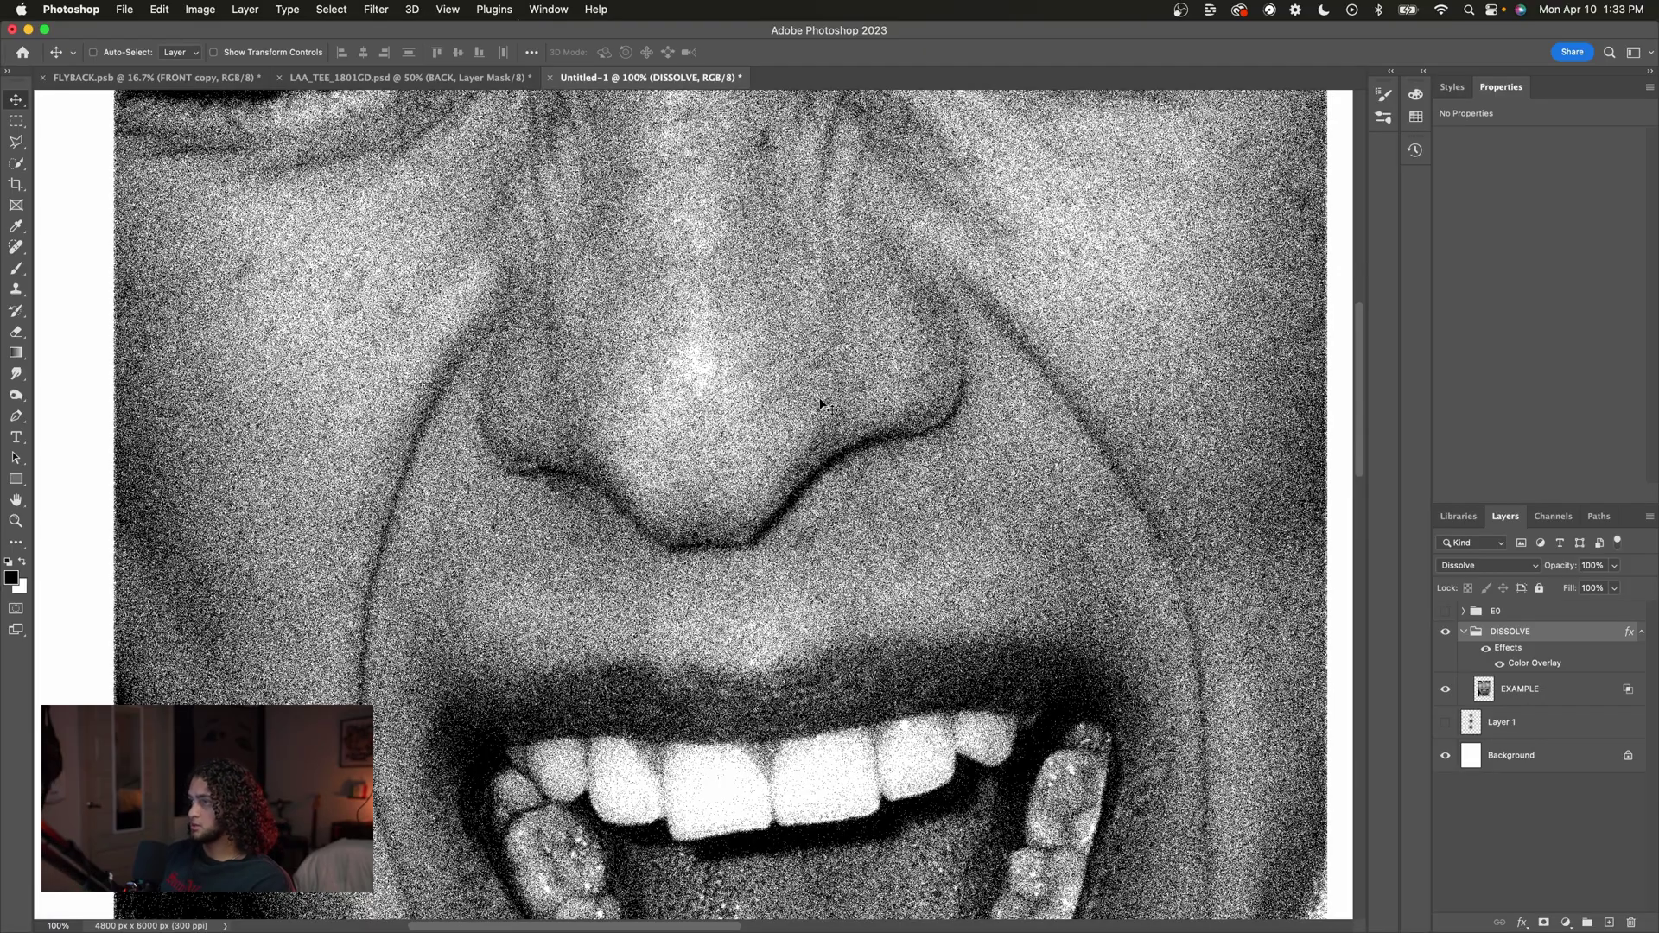
scroll(821, 404, "up", 1)
scroll(821, 404, "right", 1)
key("super+plus")
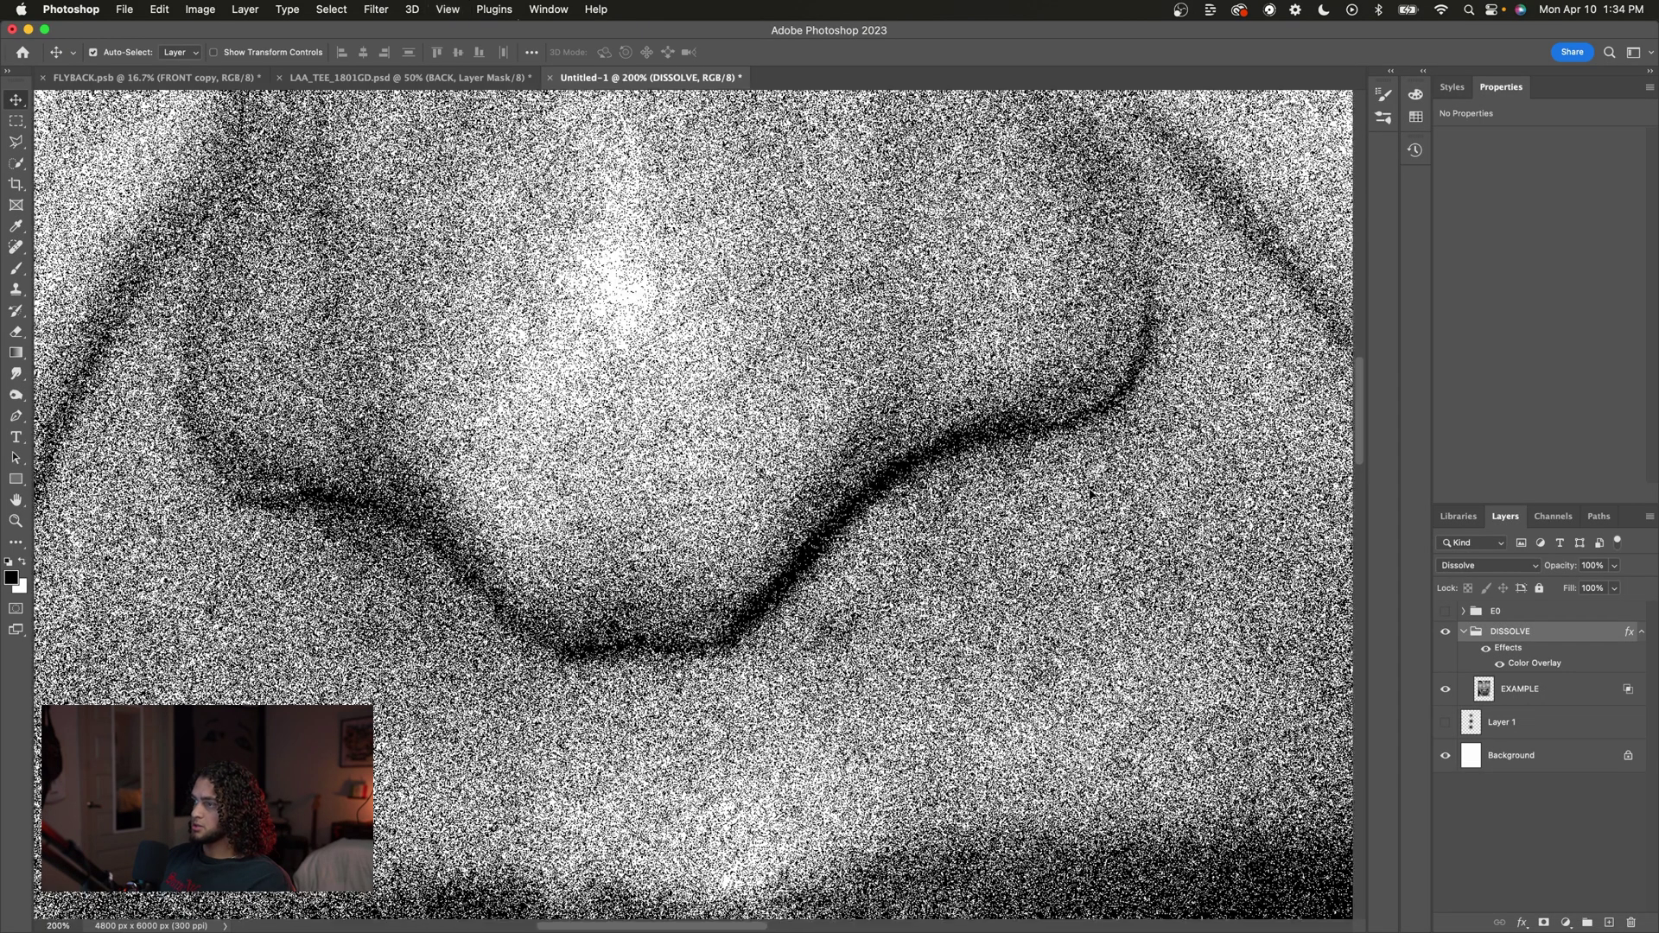
key("super+minus")
key("super+minus")
key("super+minus")
key("super+plus")
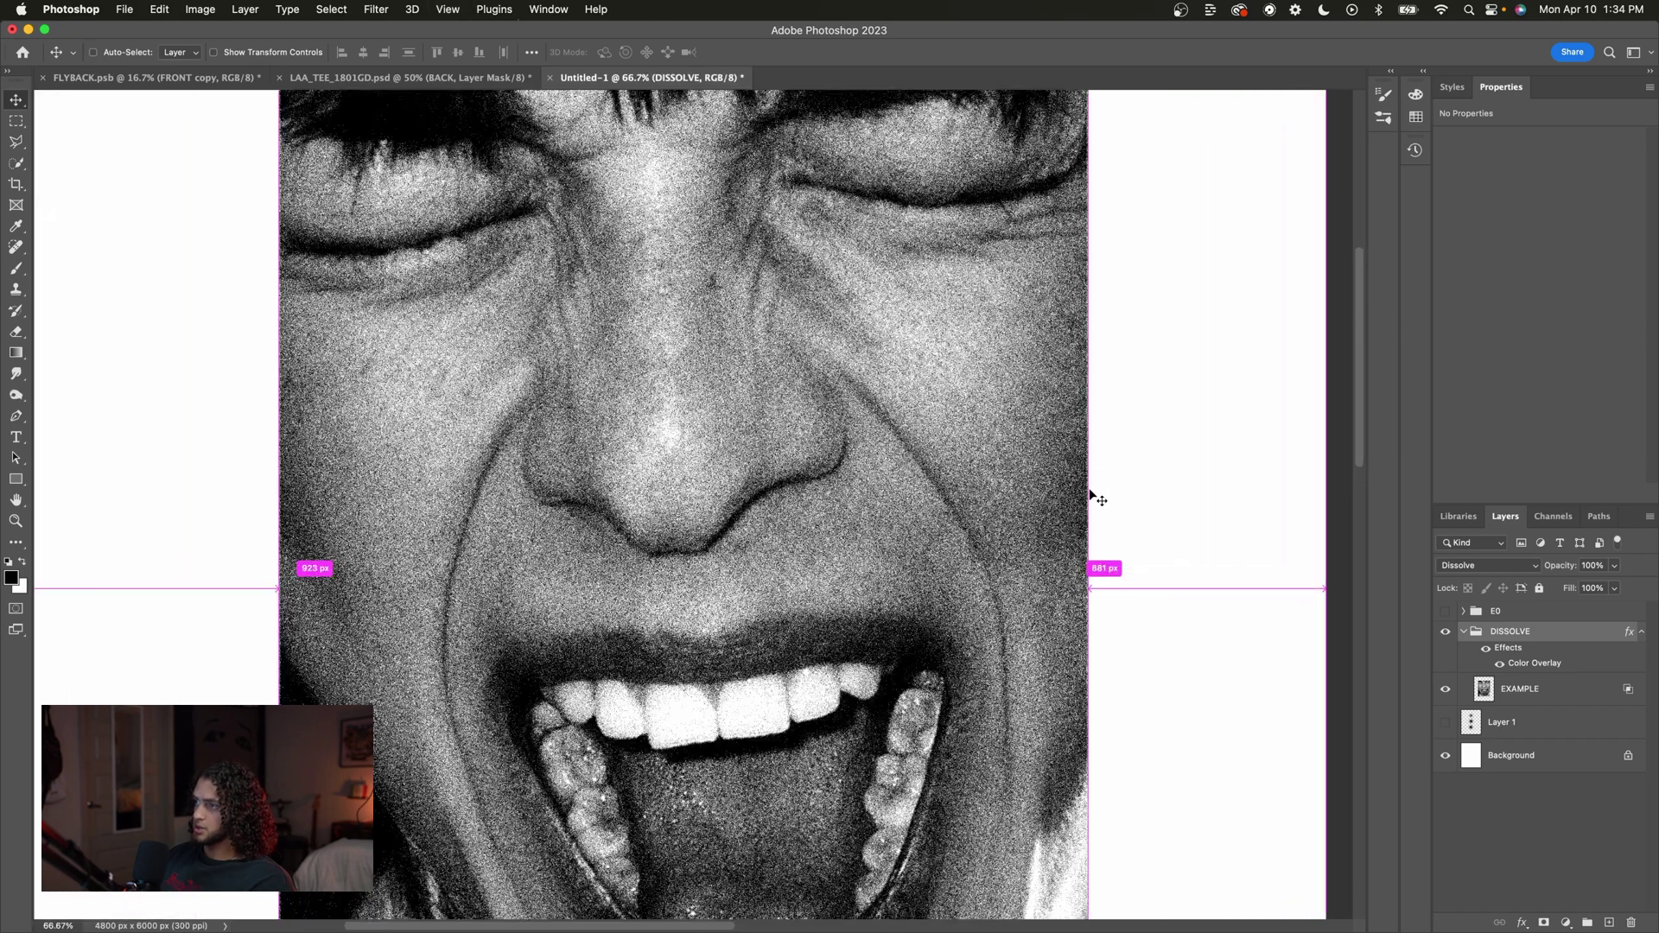
scroll(1089, 488, "up", 1)
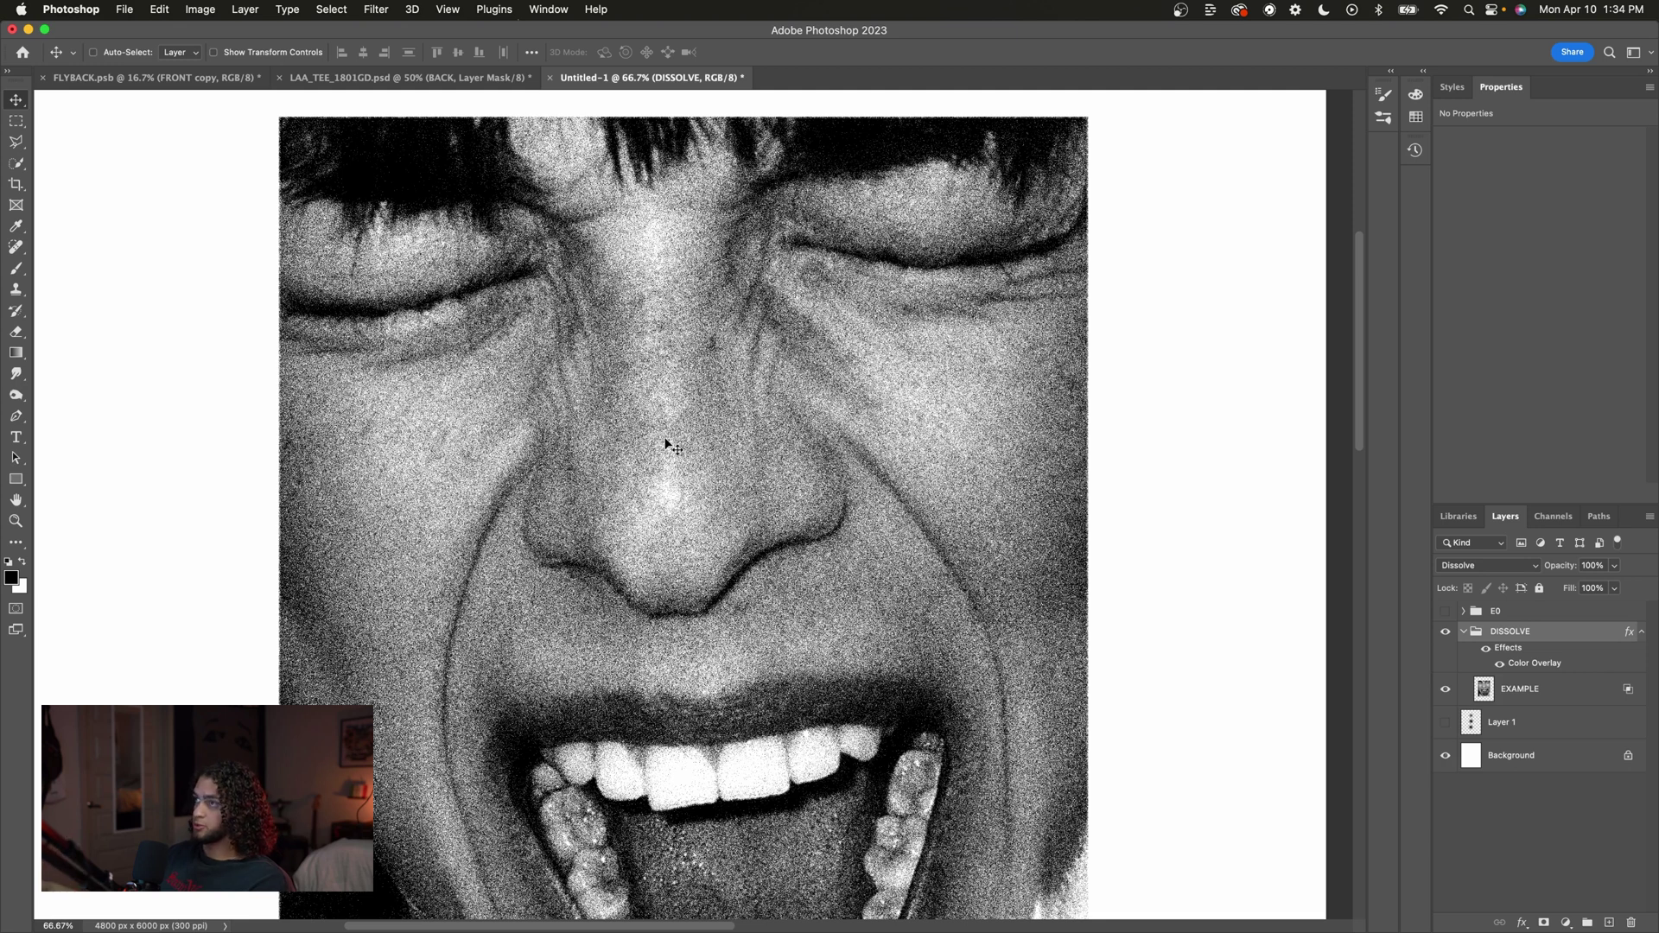
scroll(1170, 529, "up", 1)
scroll(1170, 529, "down", 1)
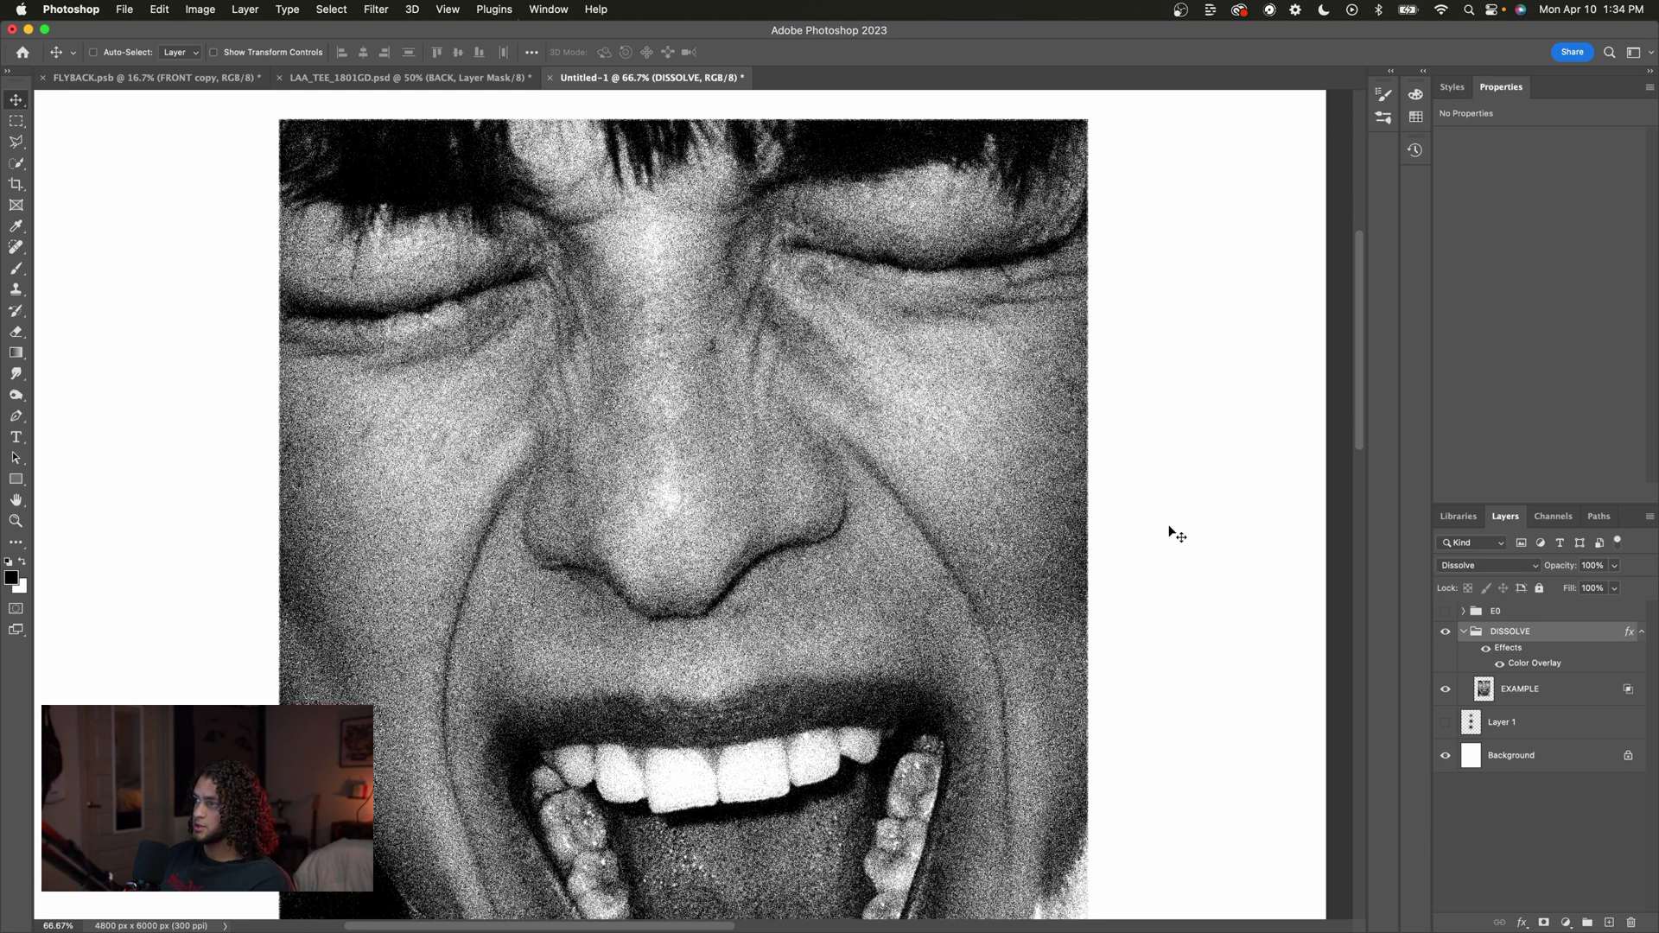
scroll(1170, 529, "down", 2)
scroll(909, 610, "up", 2)
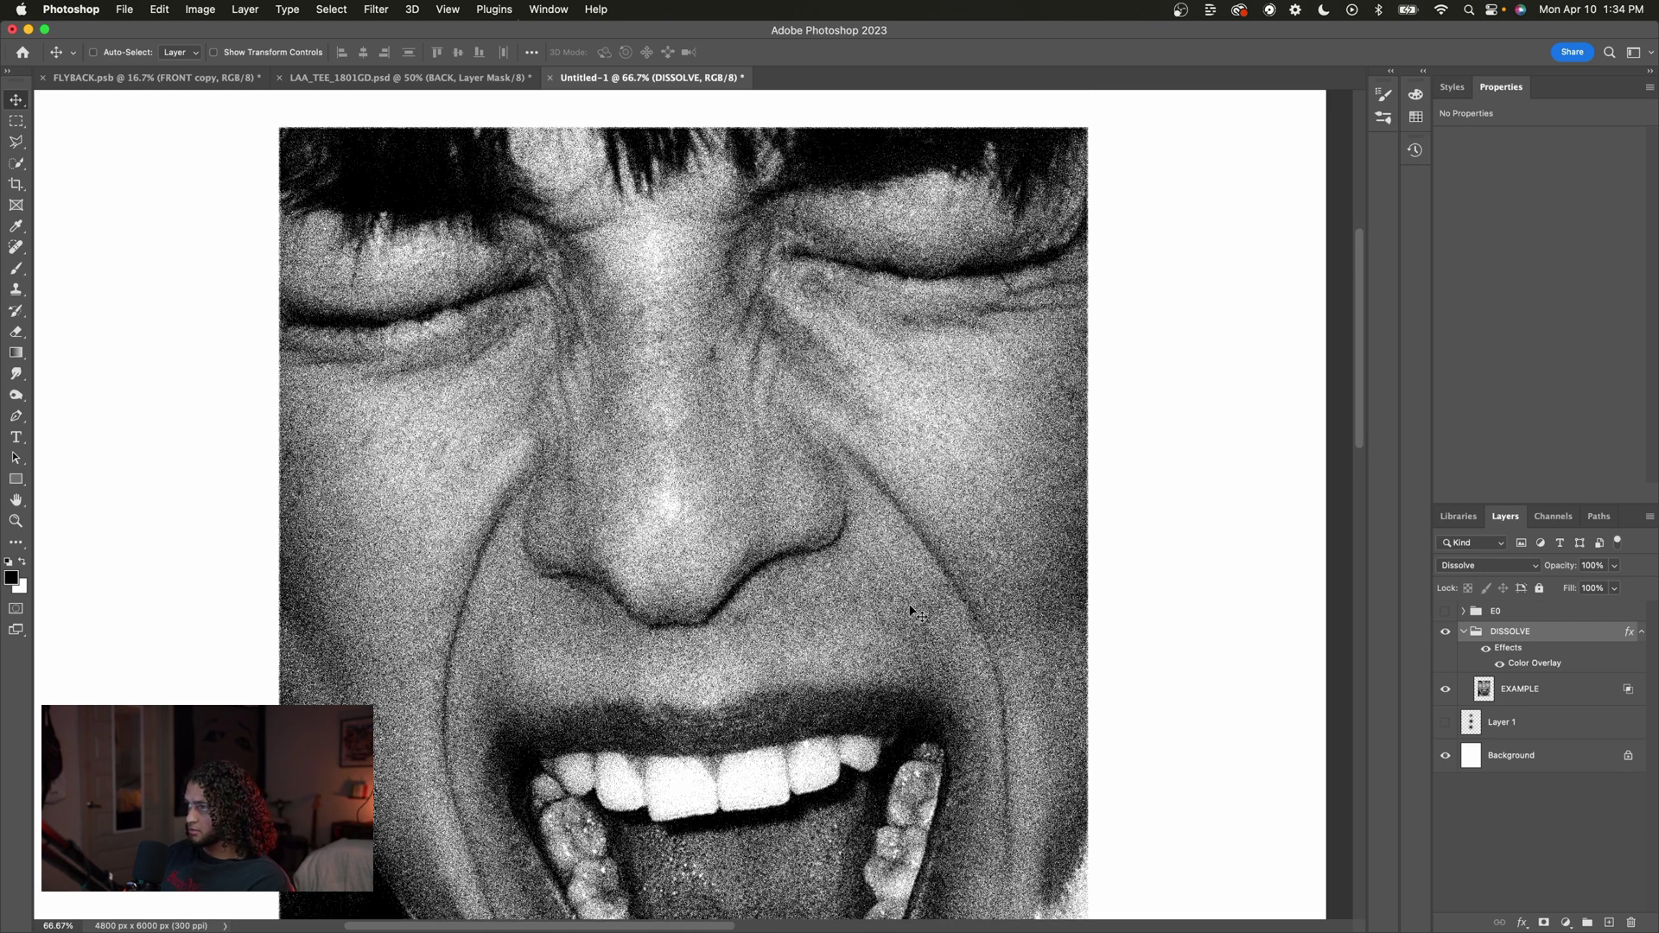
scroll(909, 610, "down", 4)
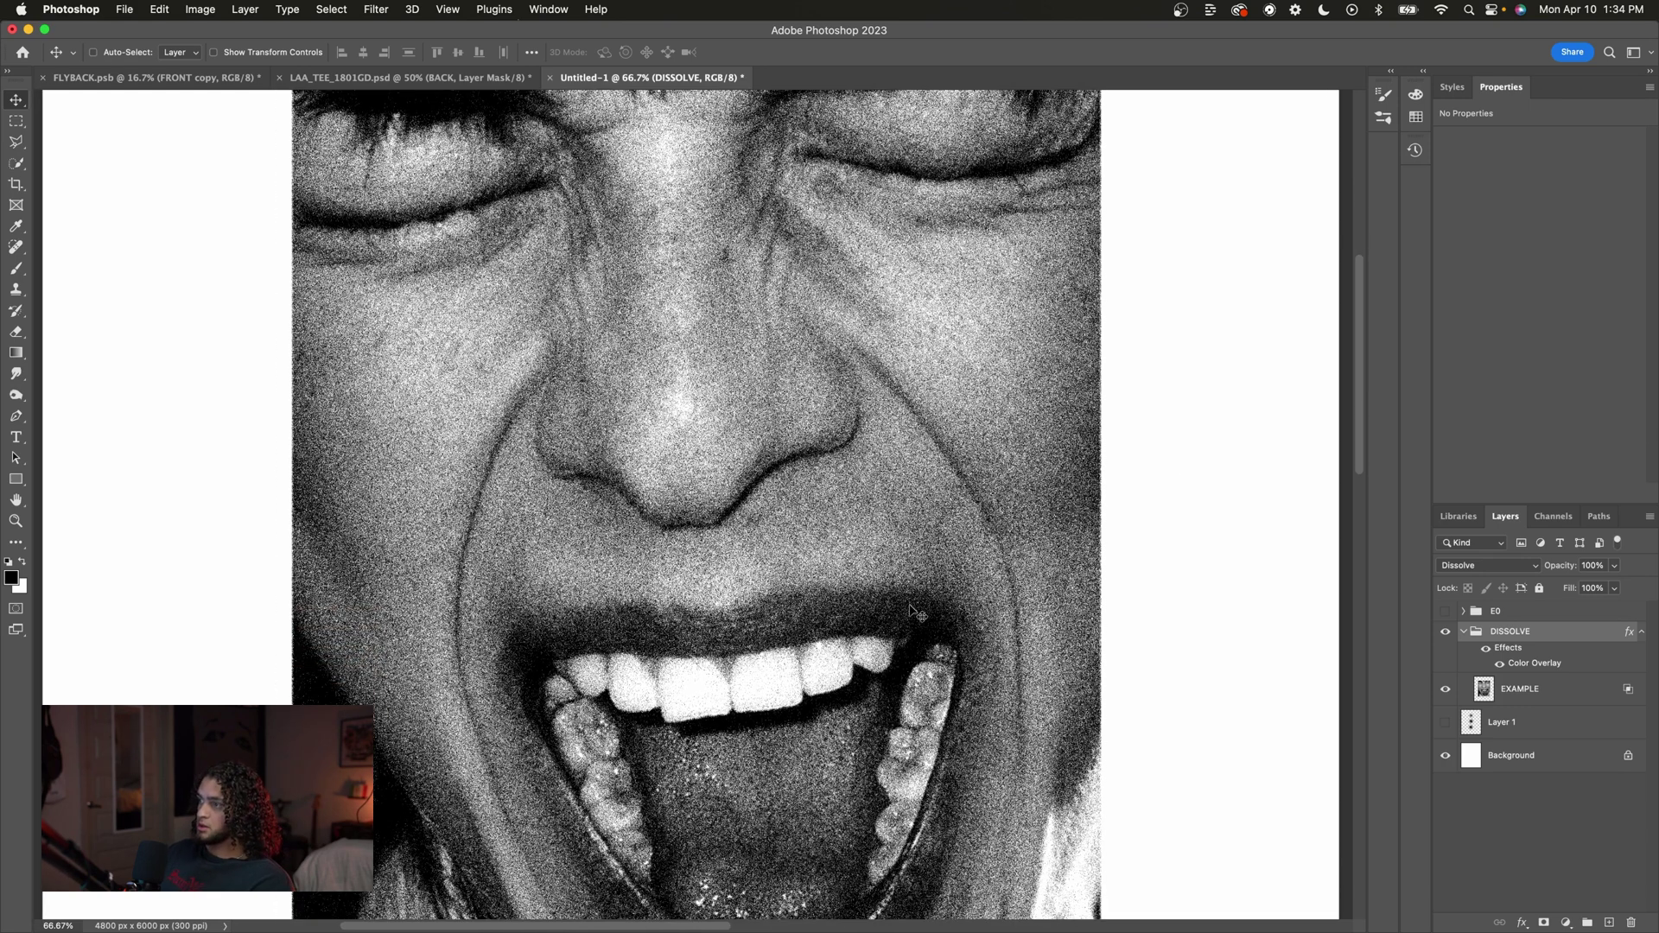
key("super+equal")
key("super+equal")
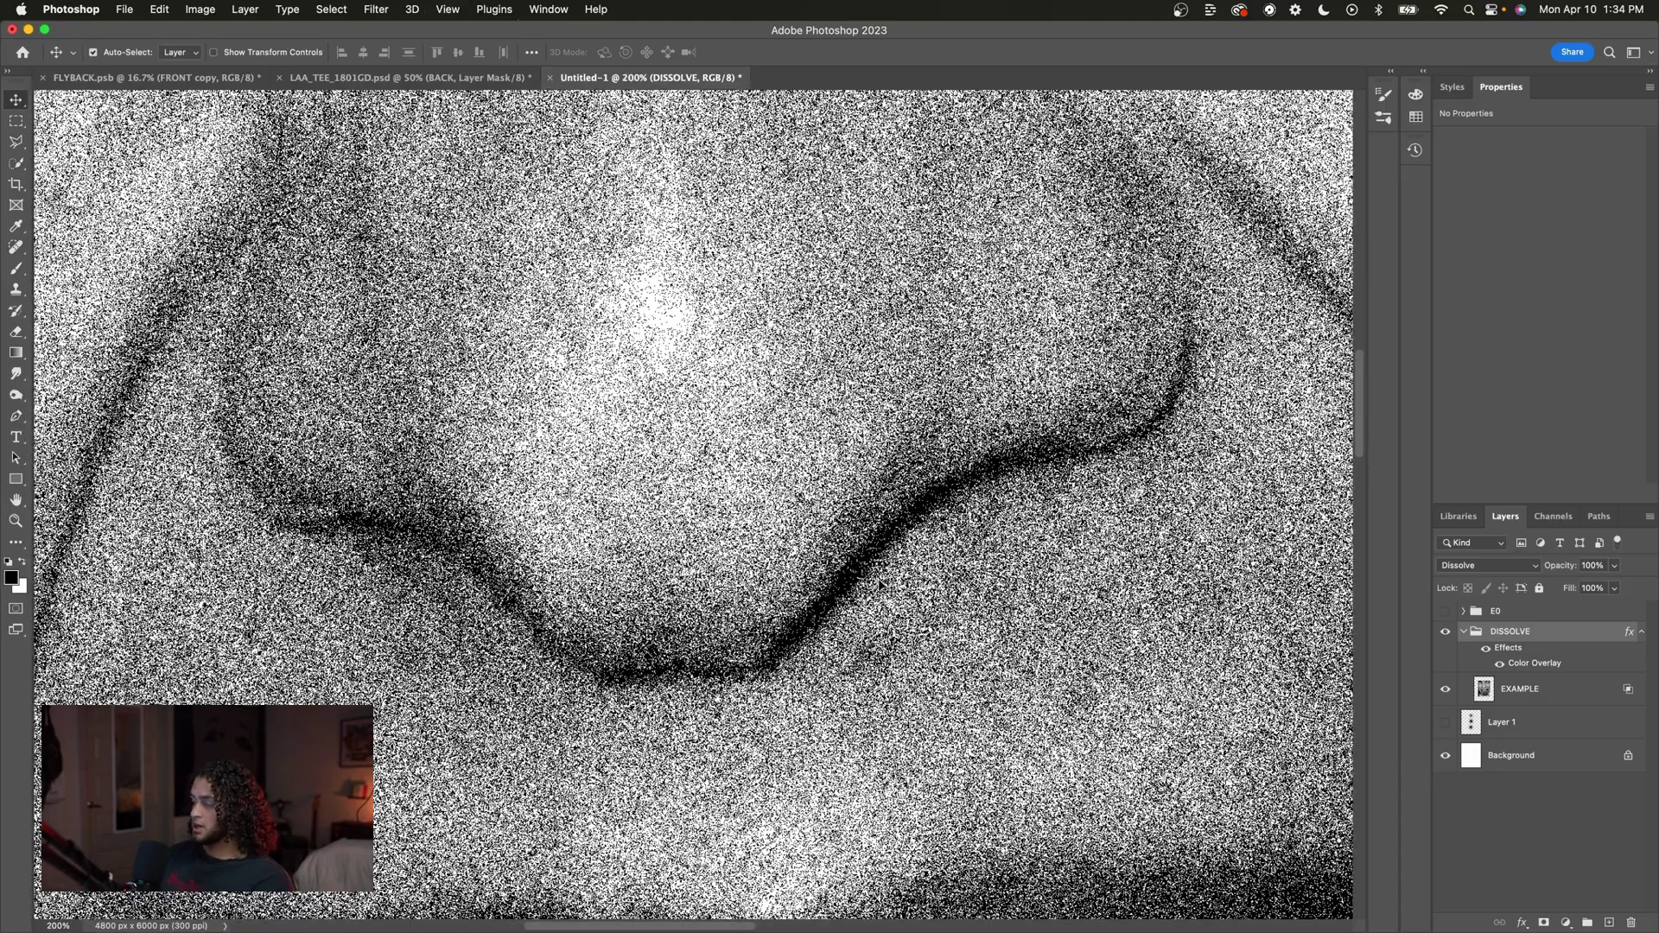
key("super+0")
key("super+equal")
left_click(220, 7)
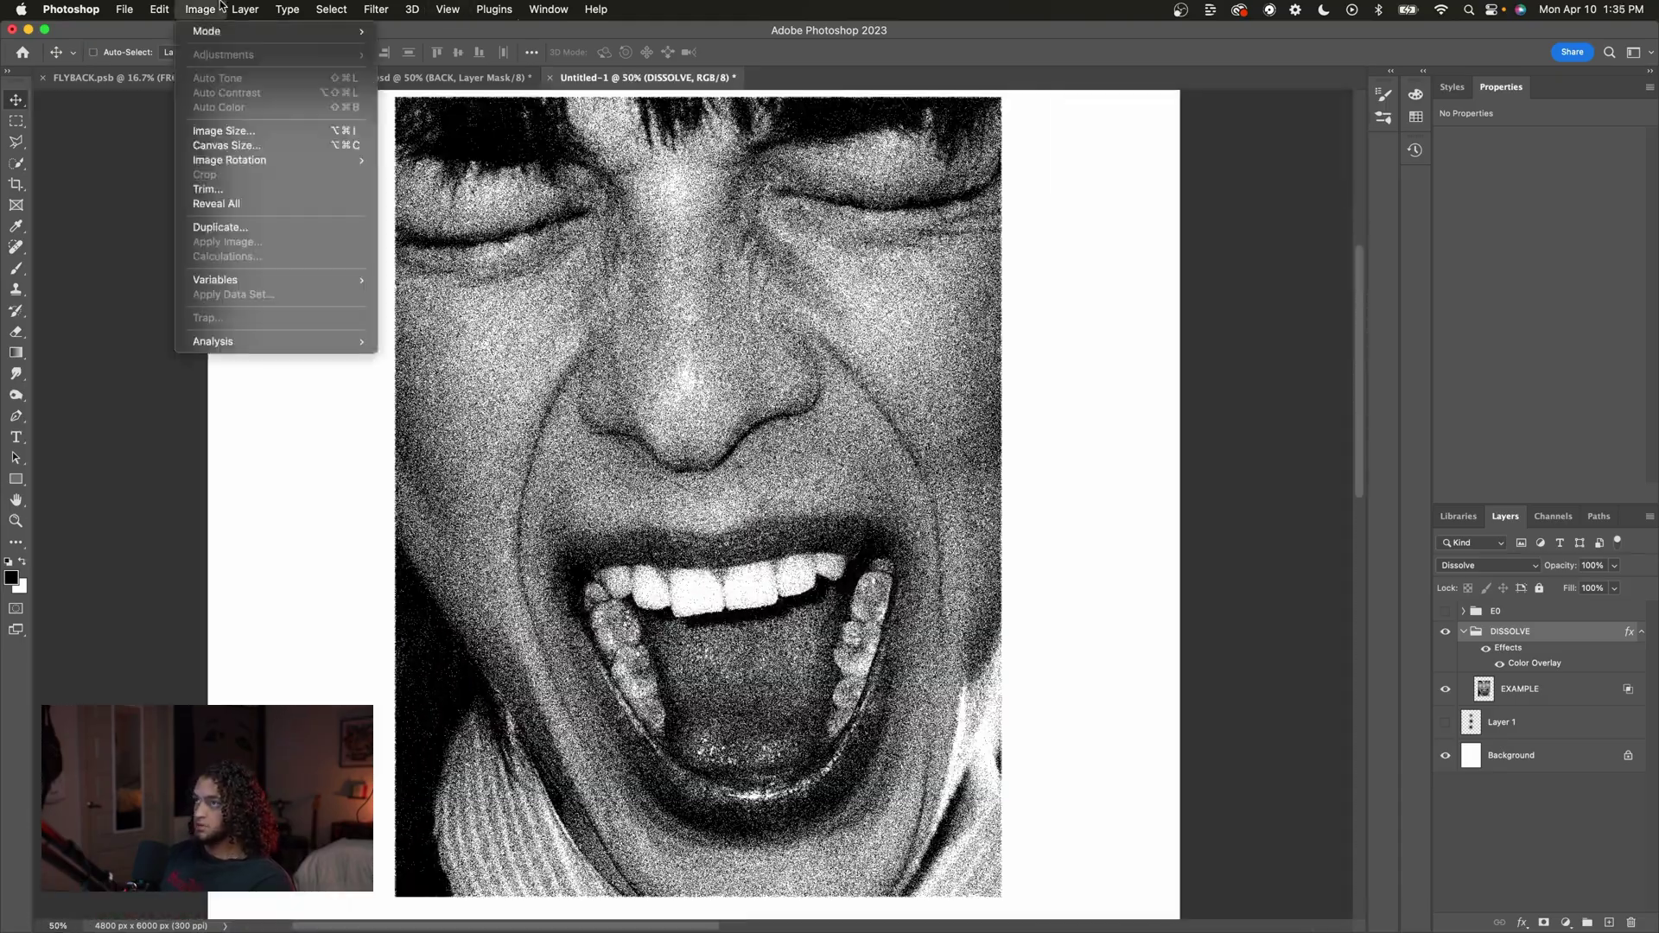
left_click(222, 131)
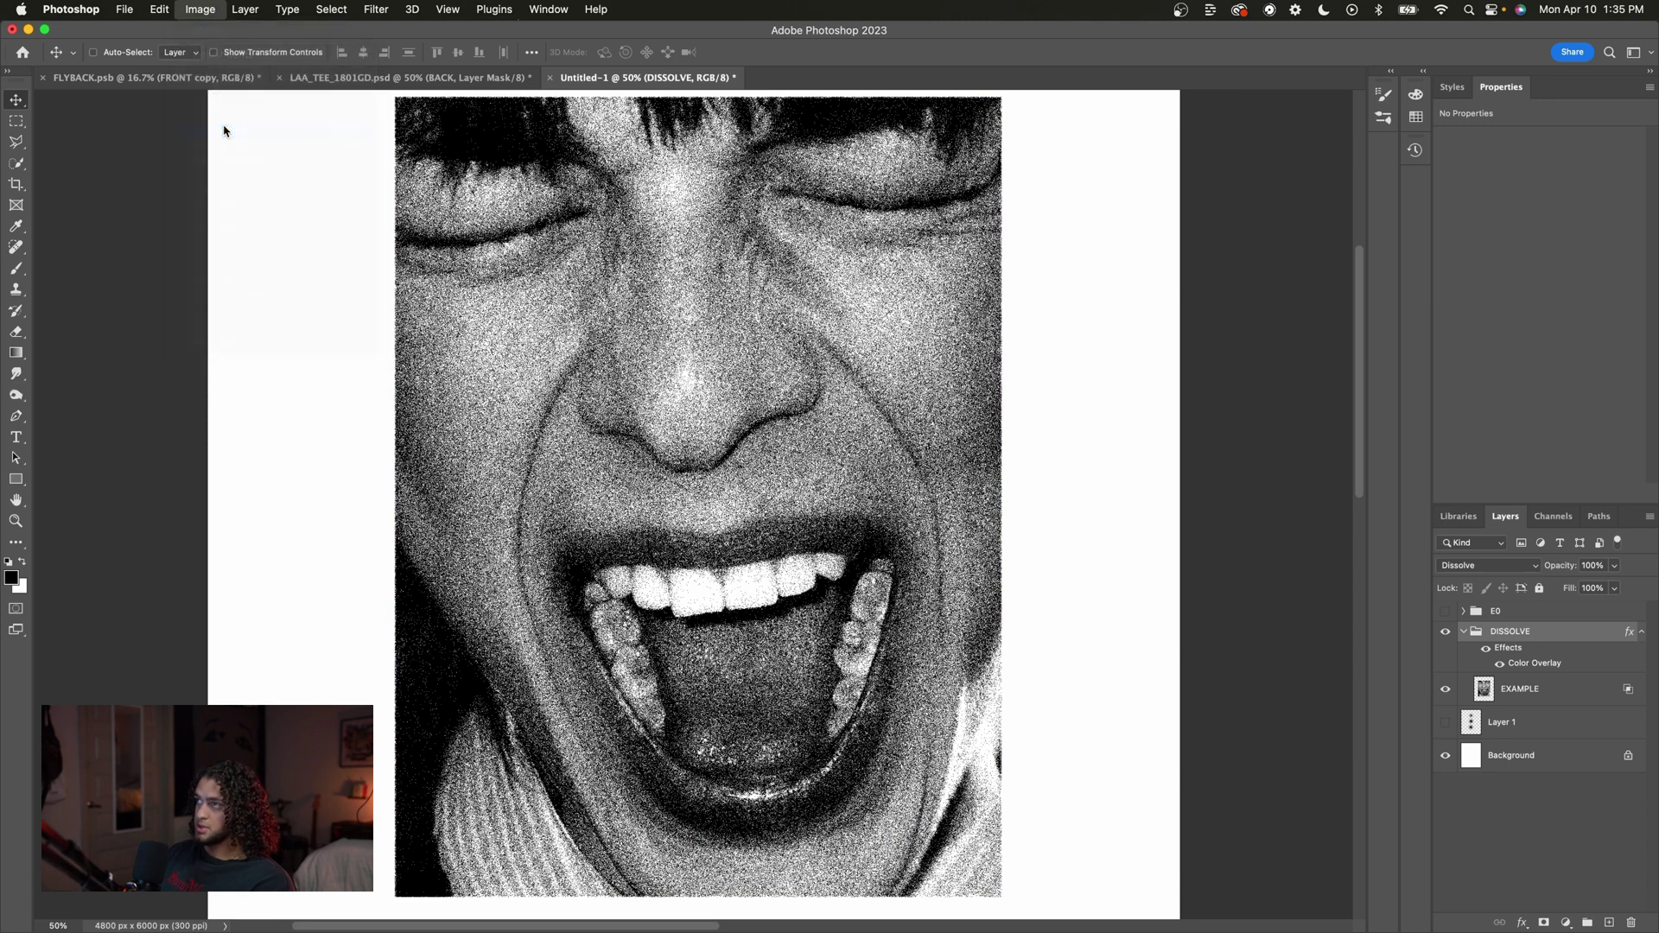
double_click(1082, 542)
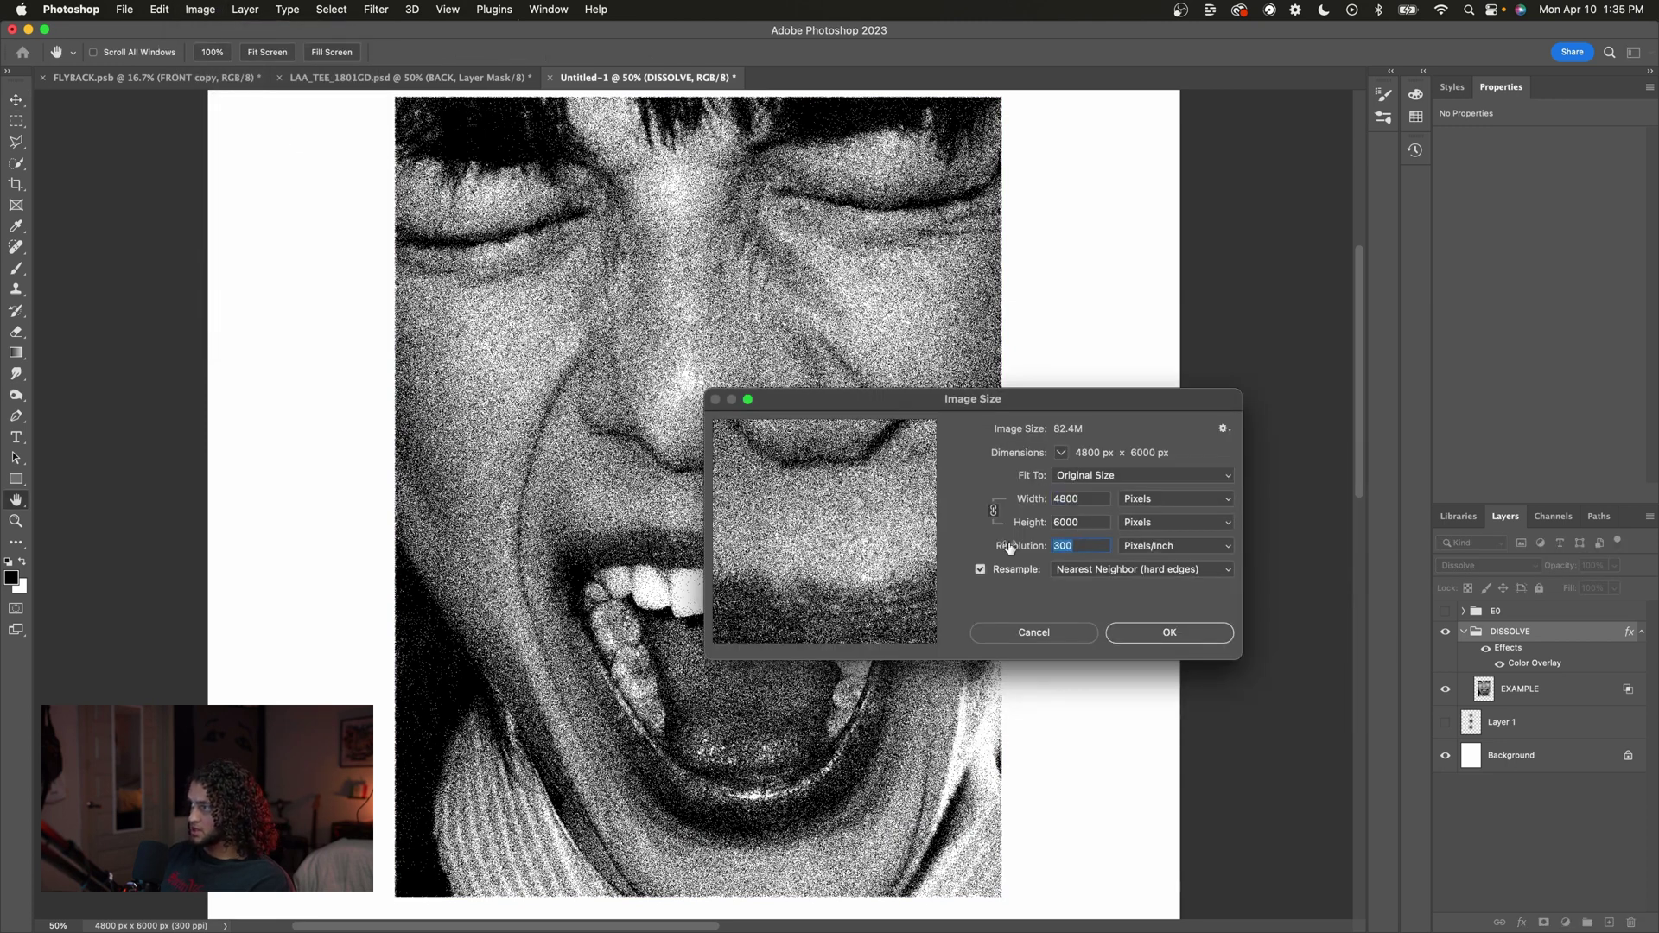
type("50")
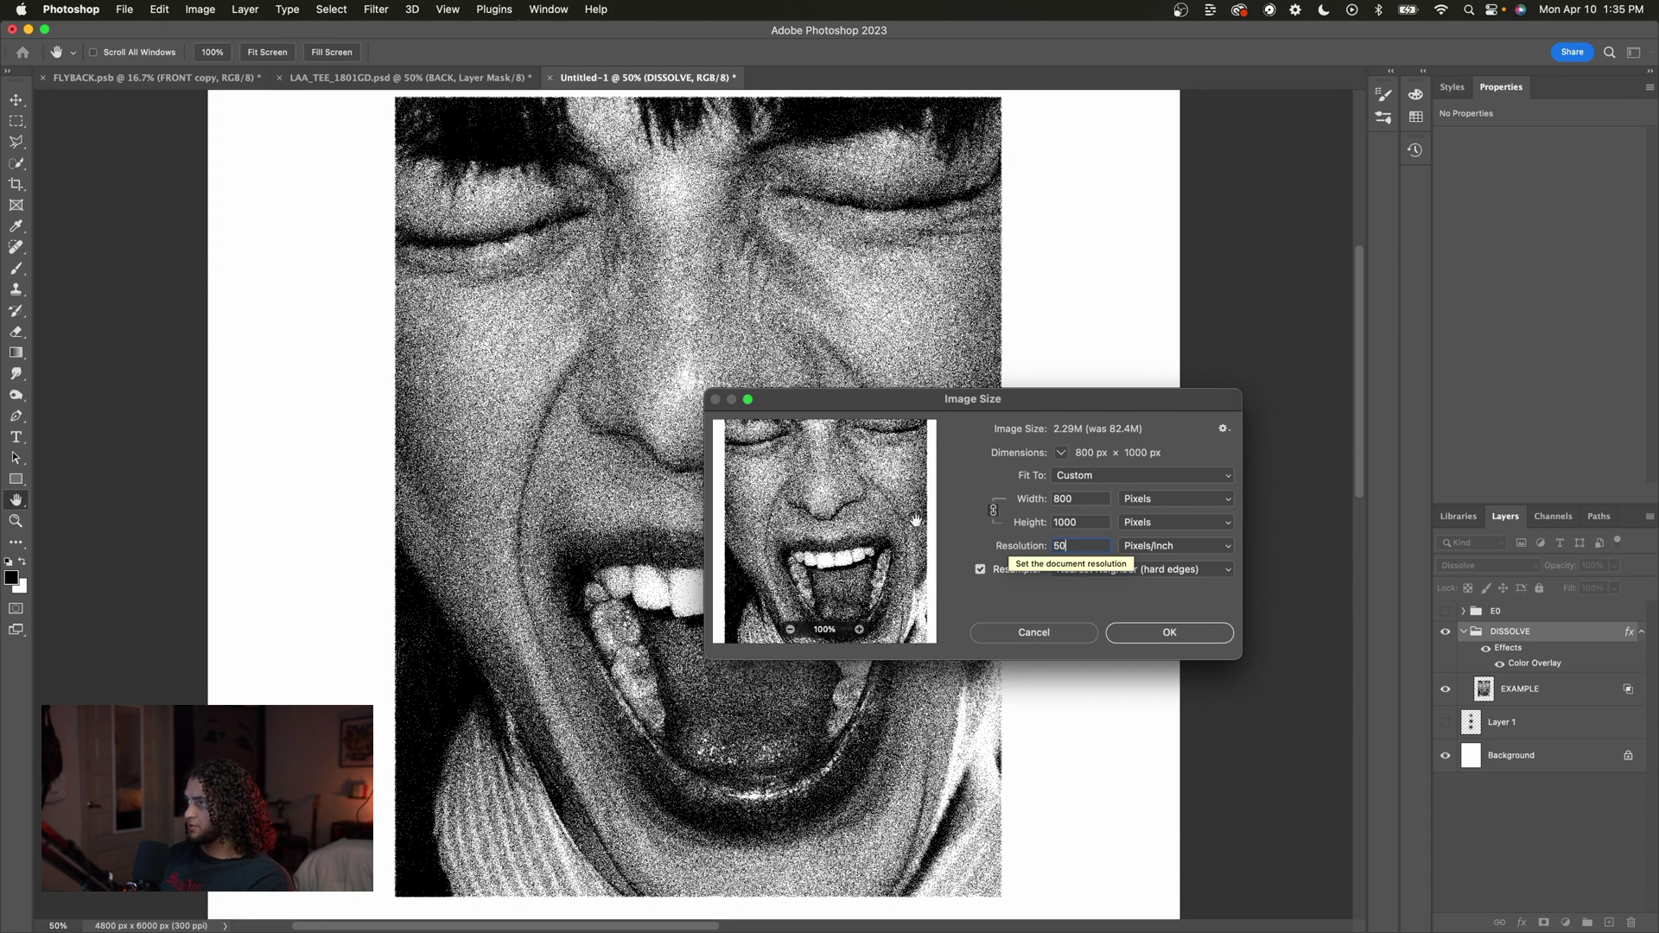
left_click(860, 630)
left_click_drag(850, 409, 856, 162)
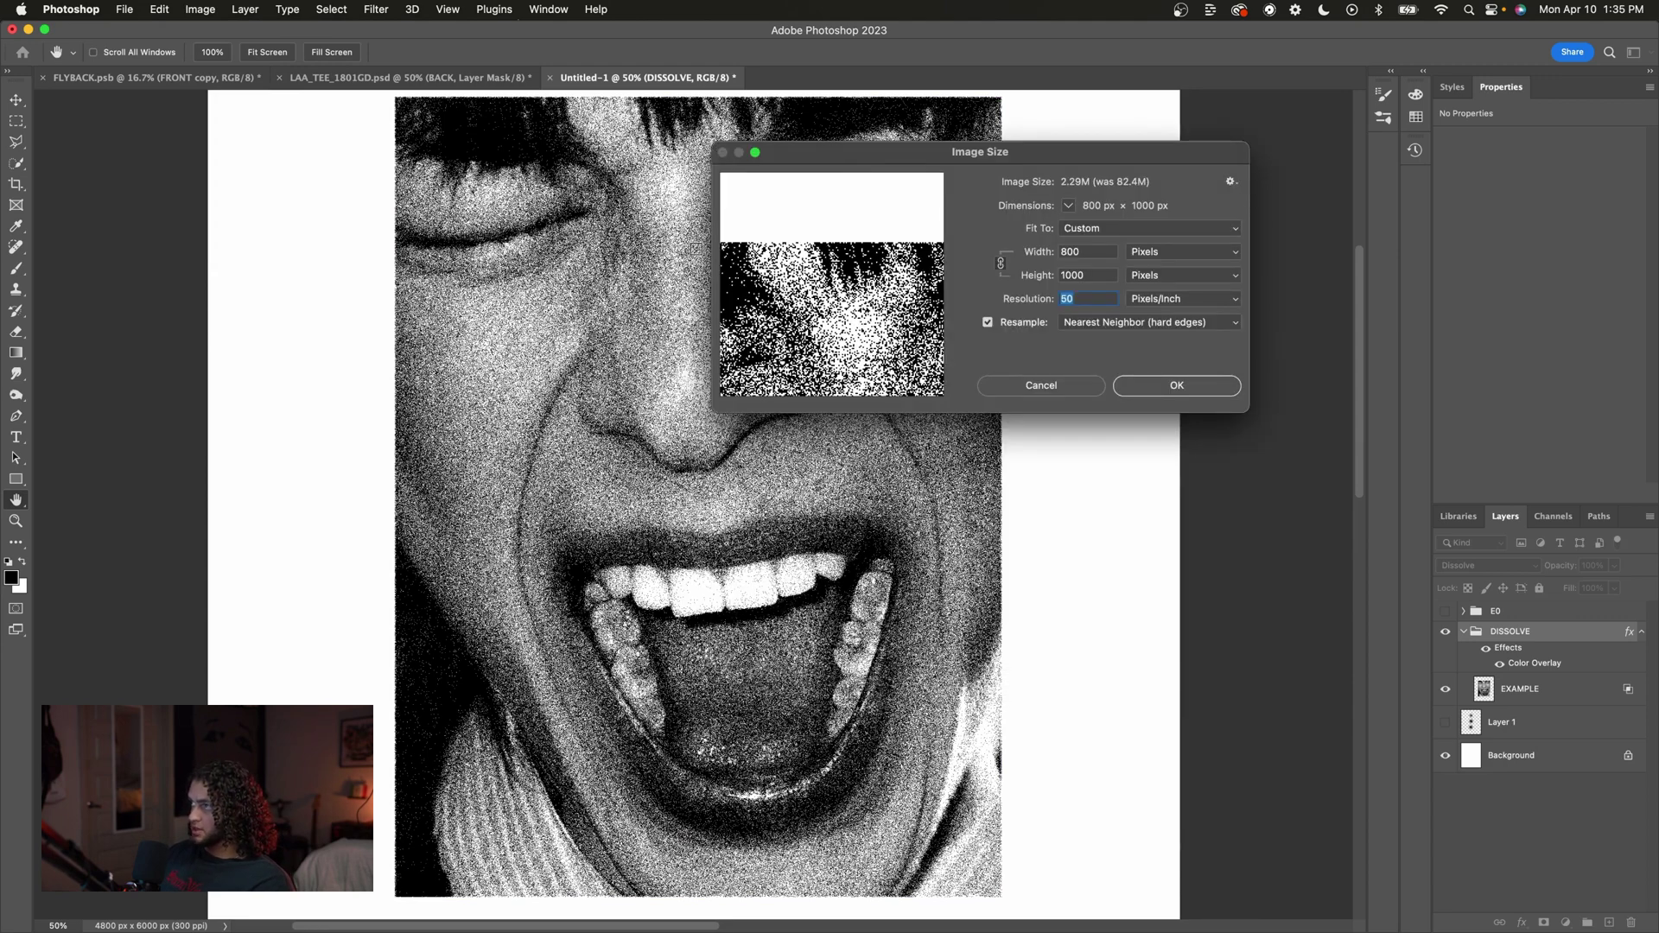
scroll(695, 250, "right", 3)
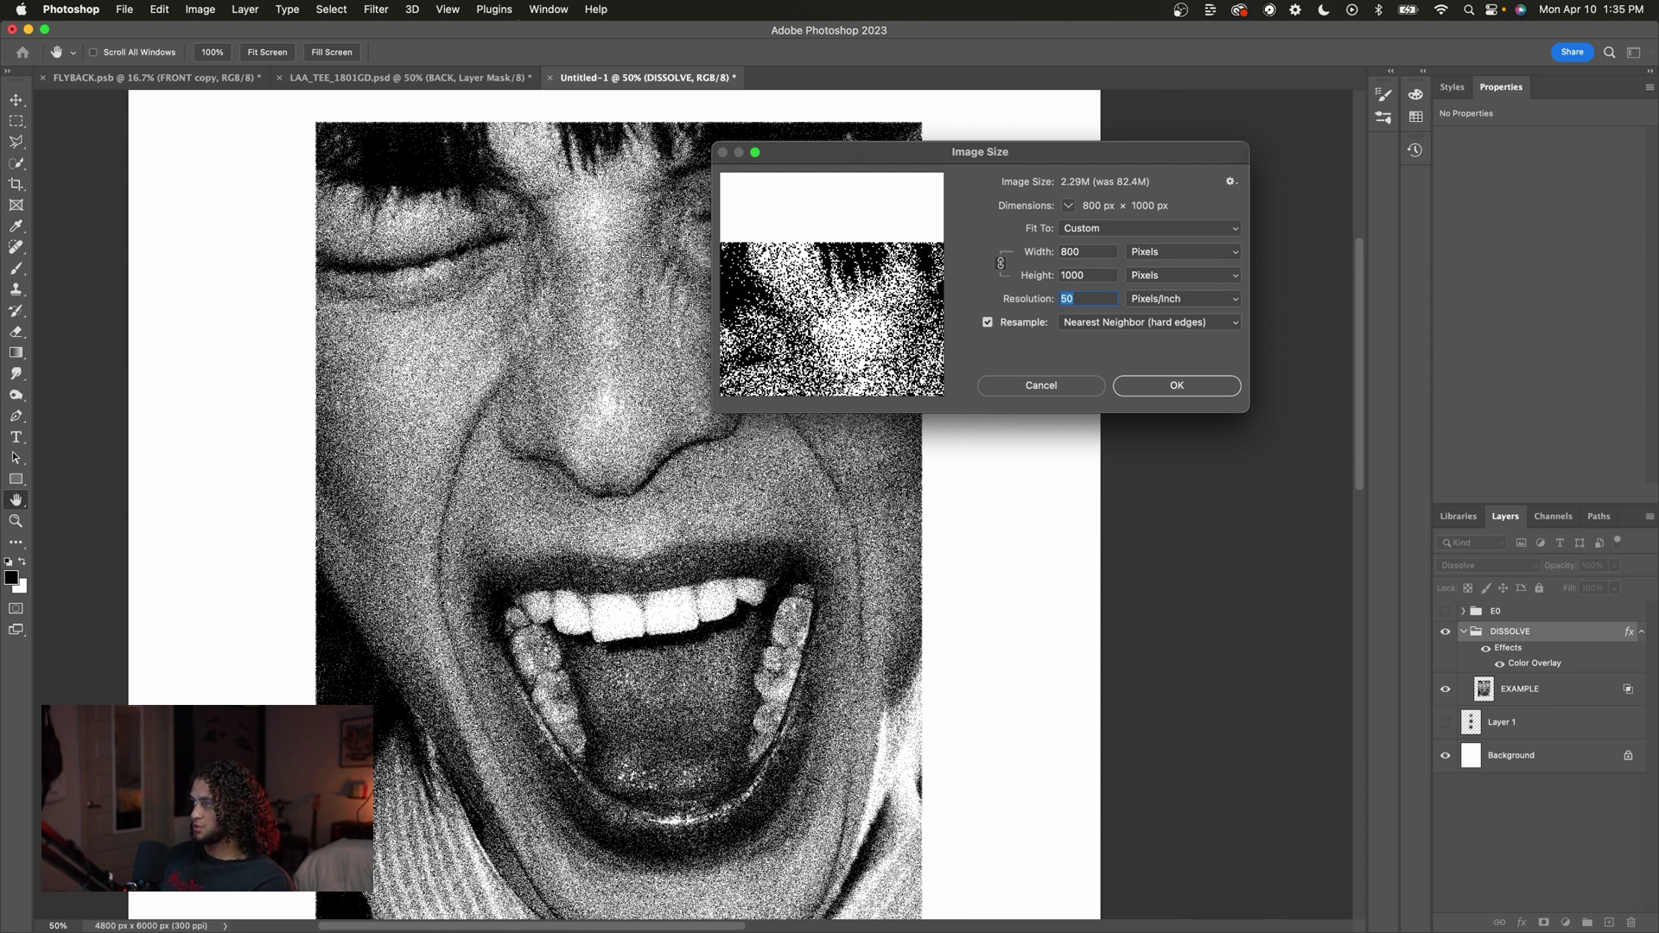
left_click_drag(864, 151, 864, 192)
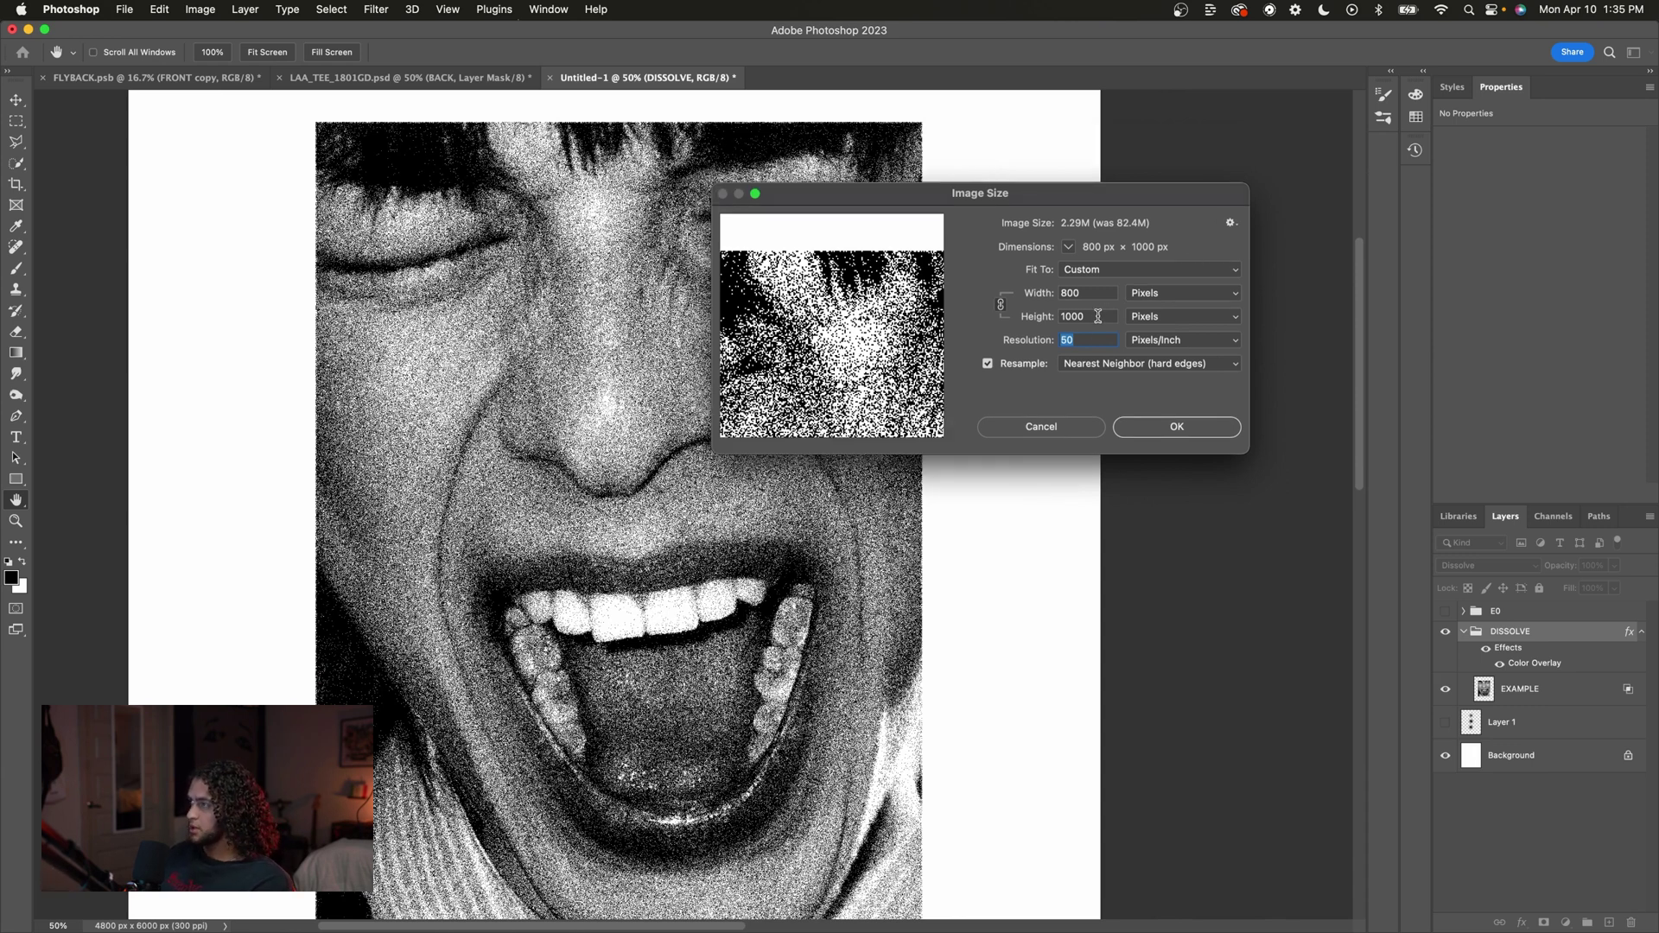
double_click(1079, 340)
type("20")
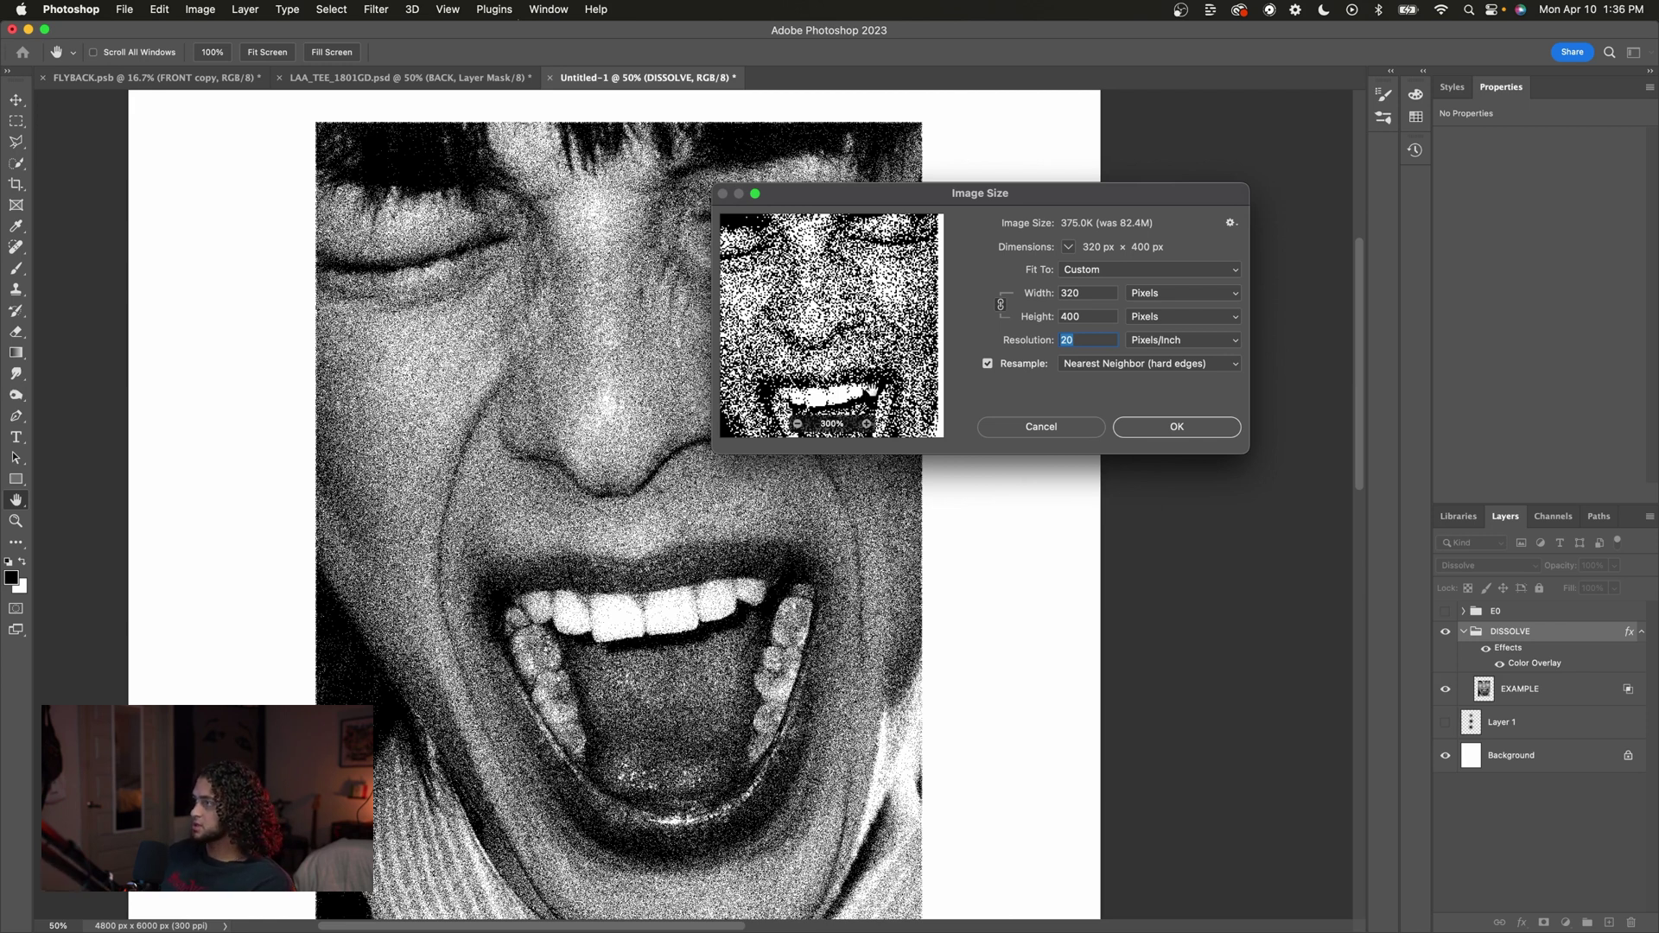
left_click(1041, 427)
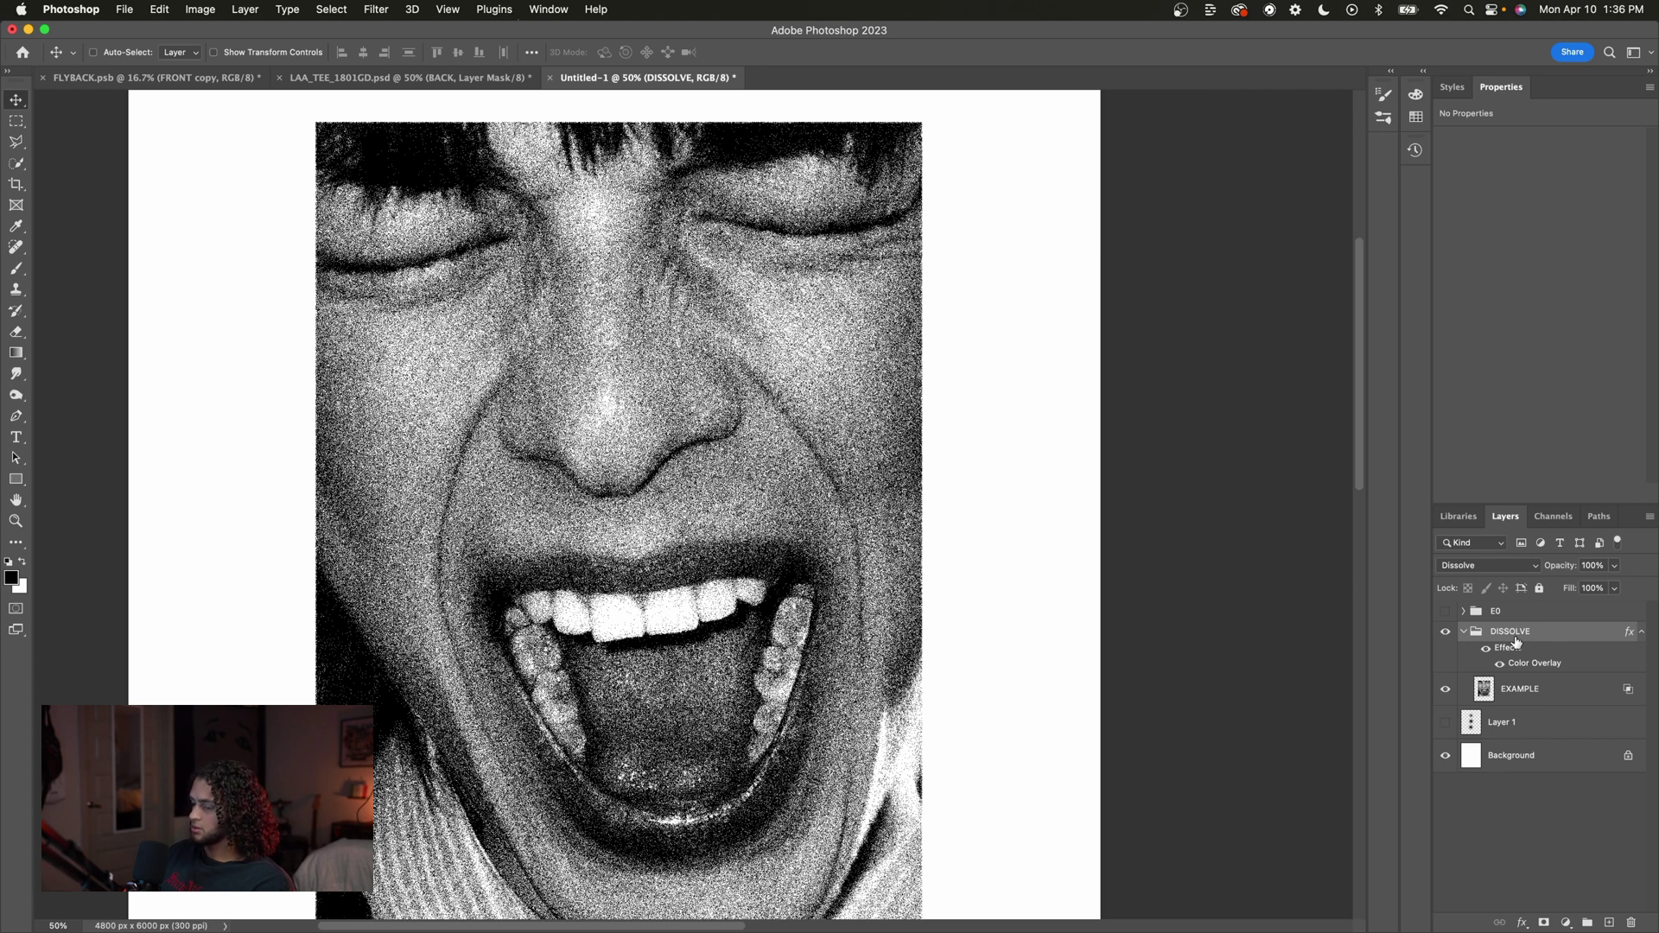
key("super+g")
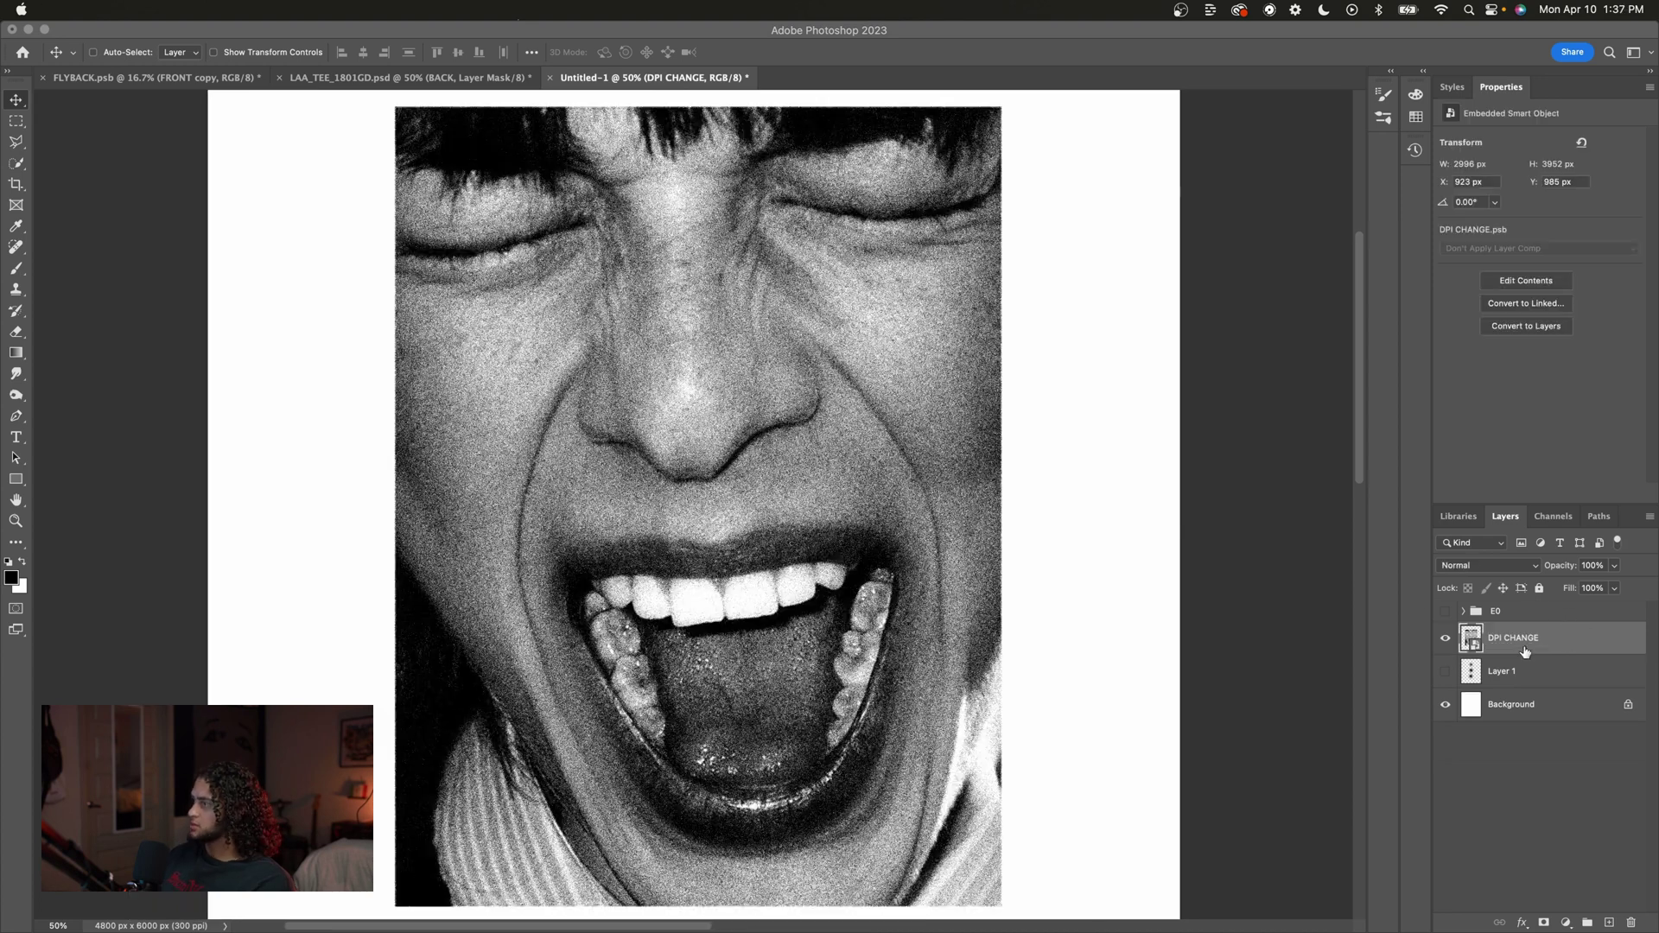
Open the DPI CHANGE smart object and resize it to 60 ppi (599 × 790 px) using Nearest Neighbor.
left_click(1472, 644)
double_click(1472, 644)
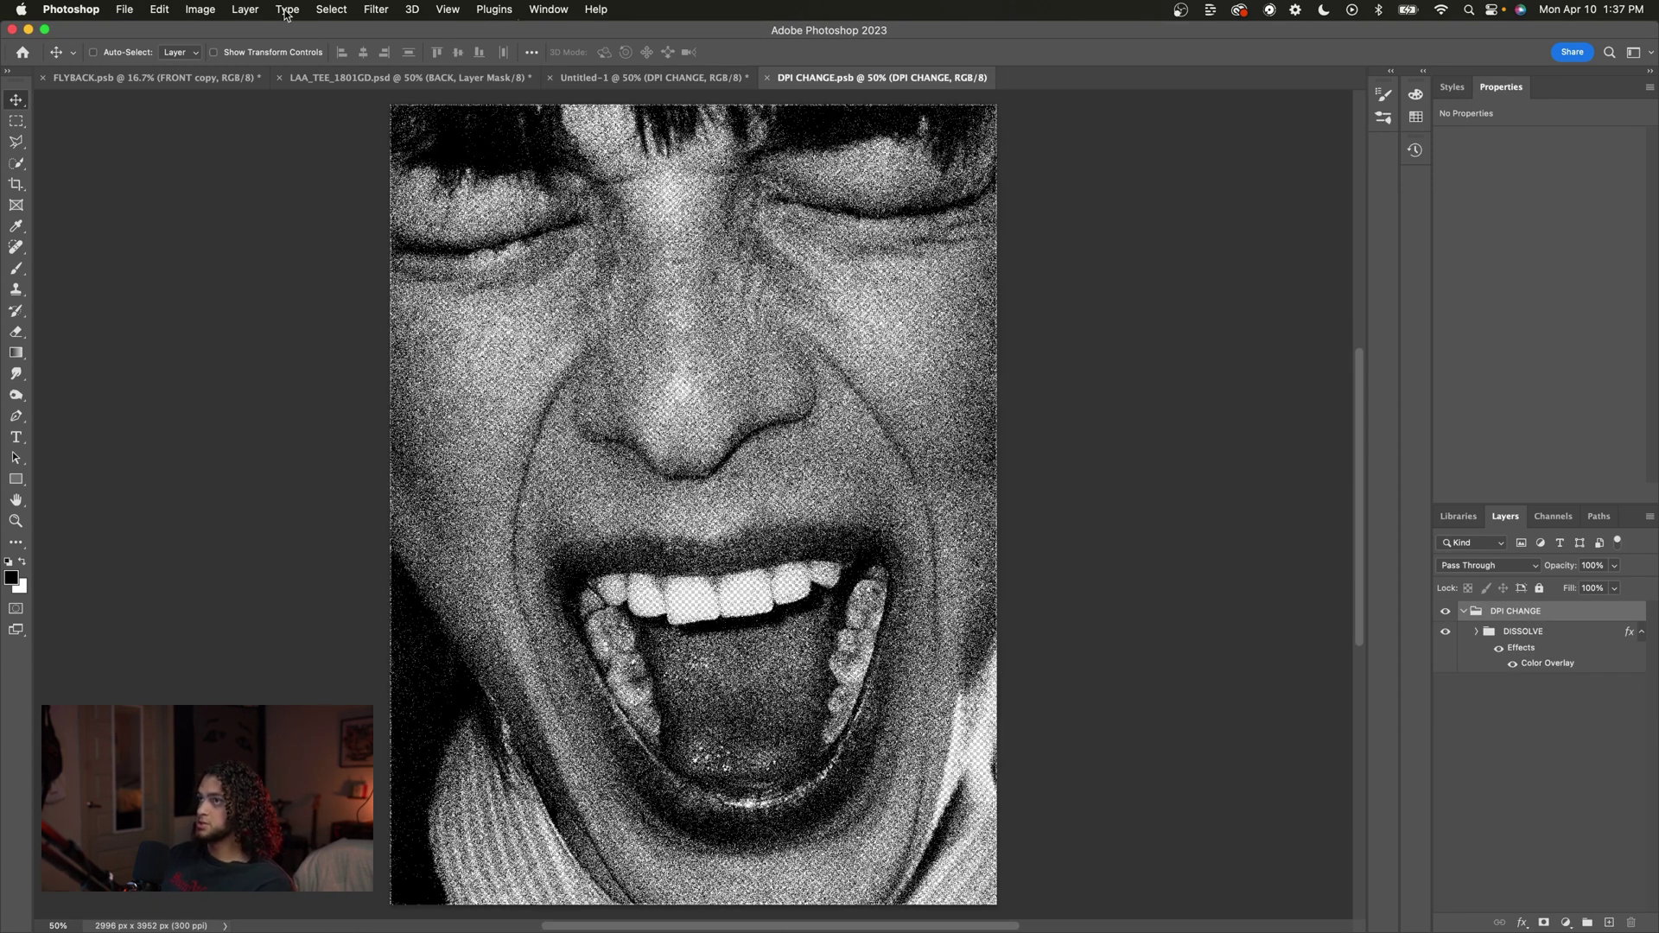
left_click(204, 9)
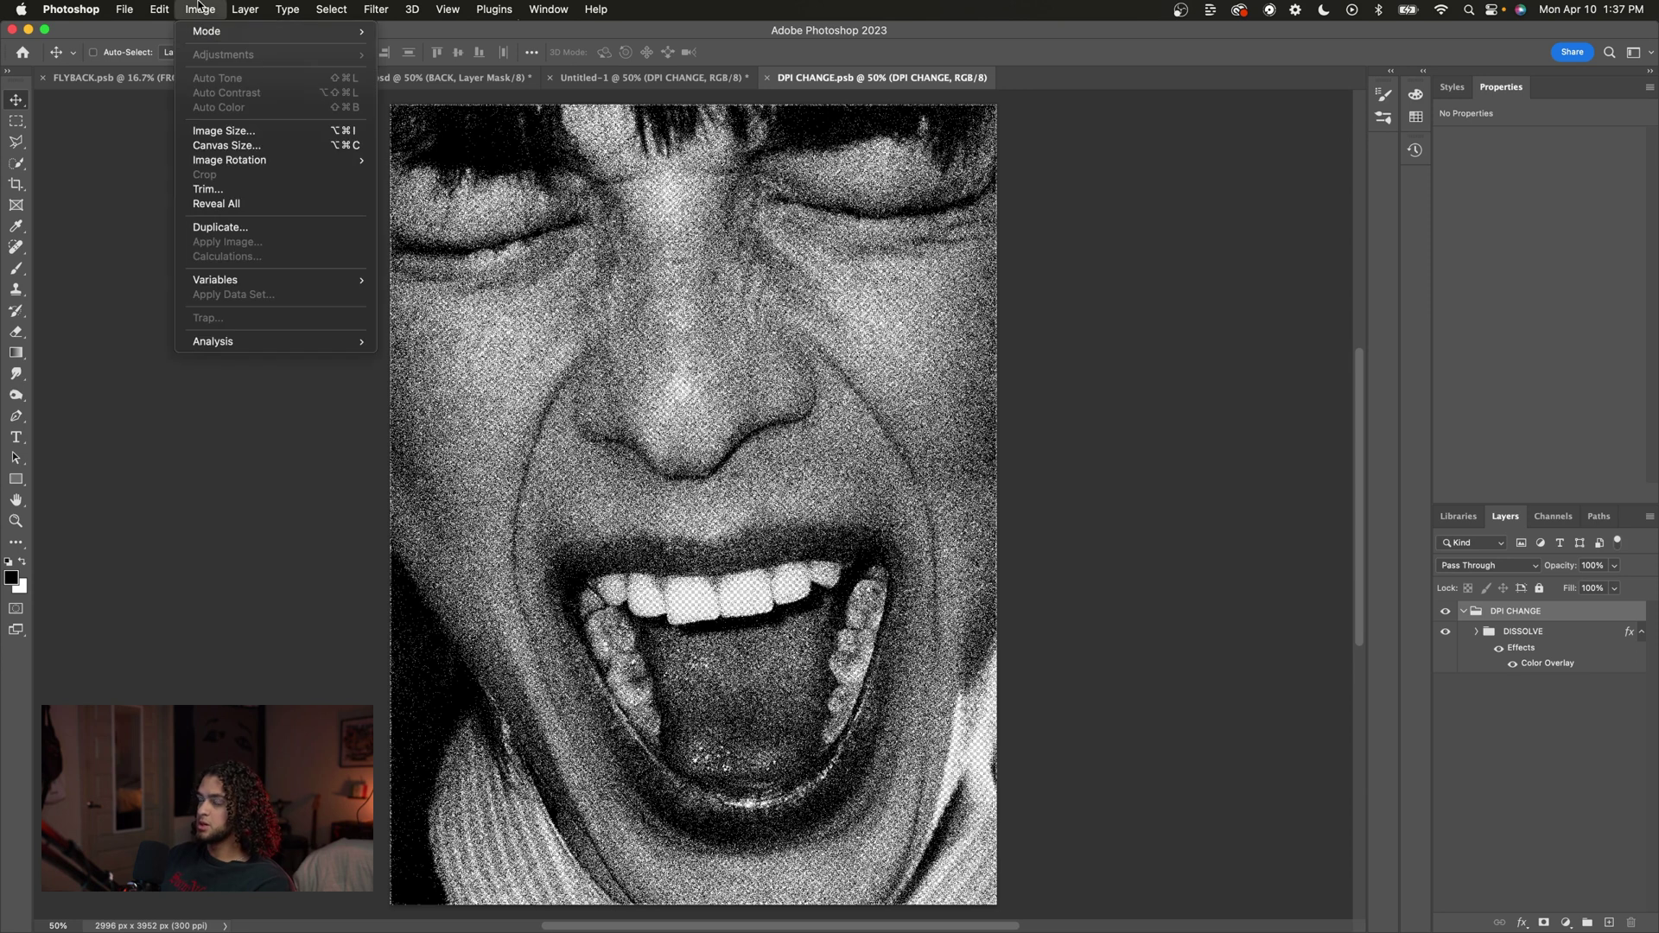
left_click(259, 135)
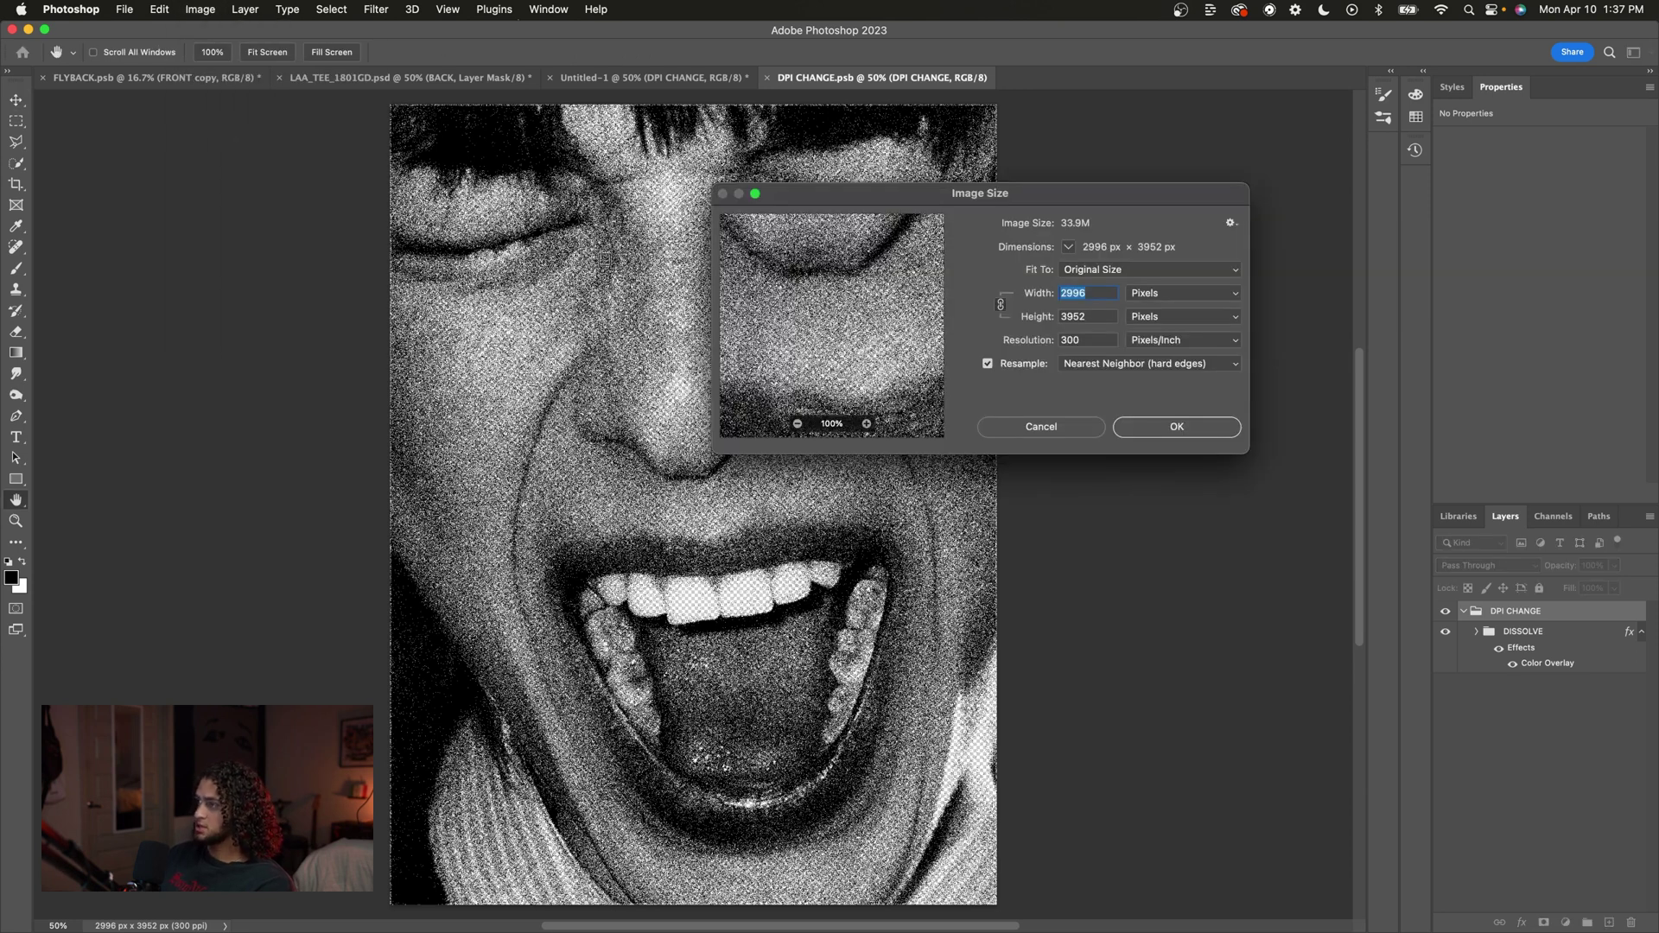
left_click_drag(748, 299, 828, 368)
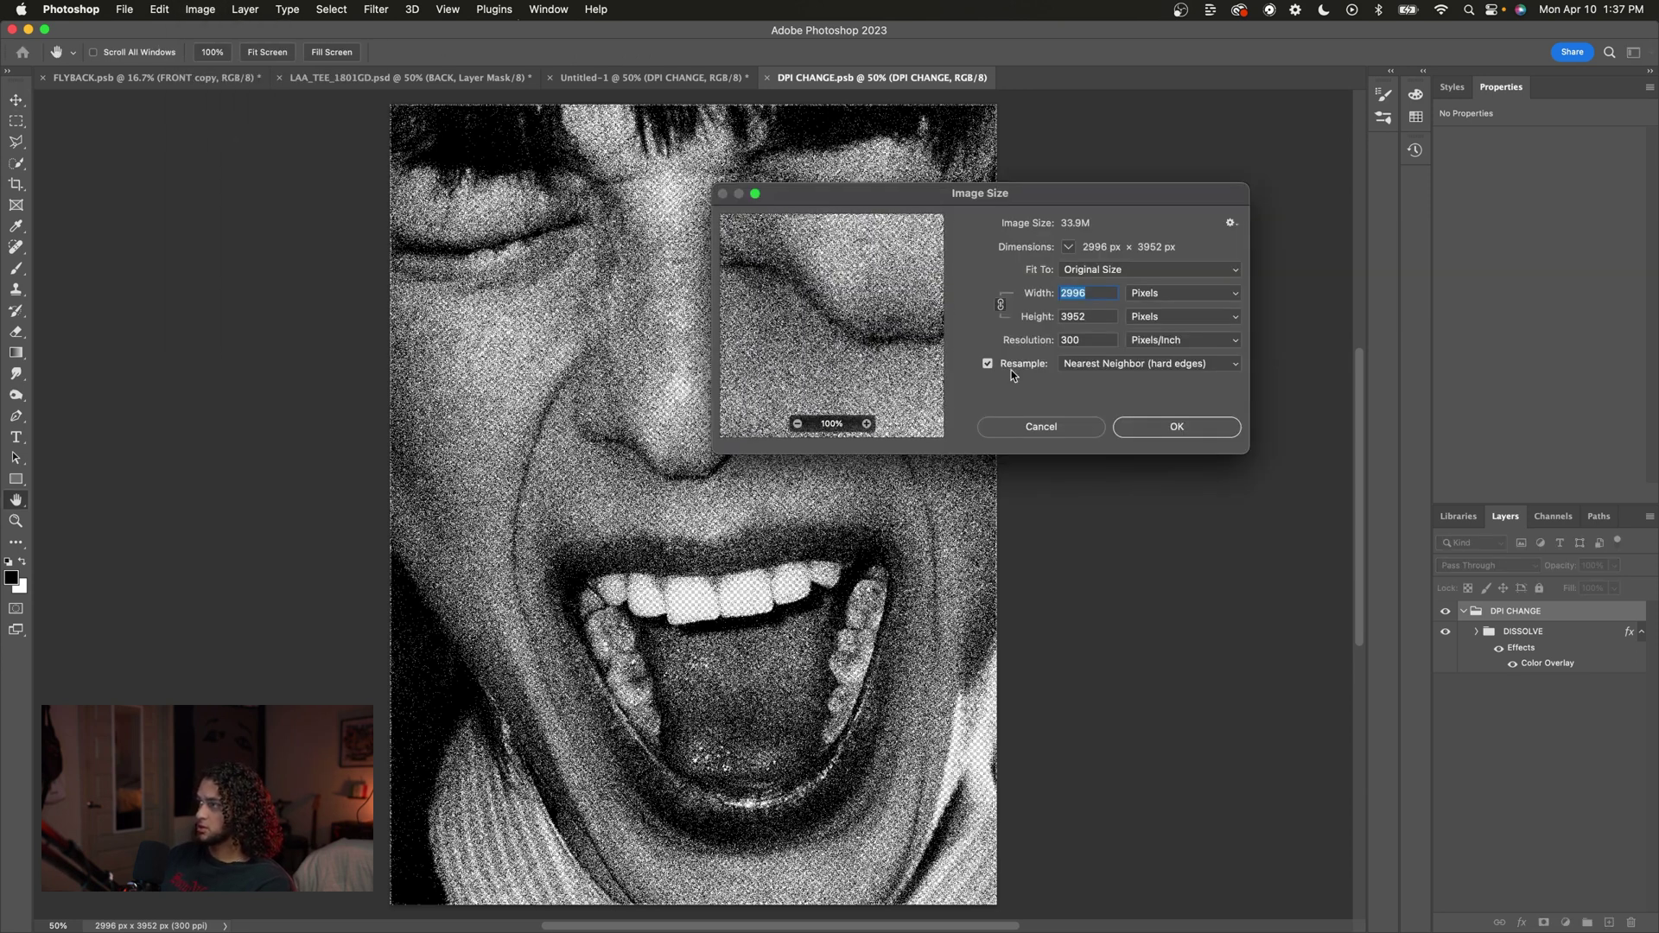
double_click(1085, 340)
type("60")
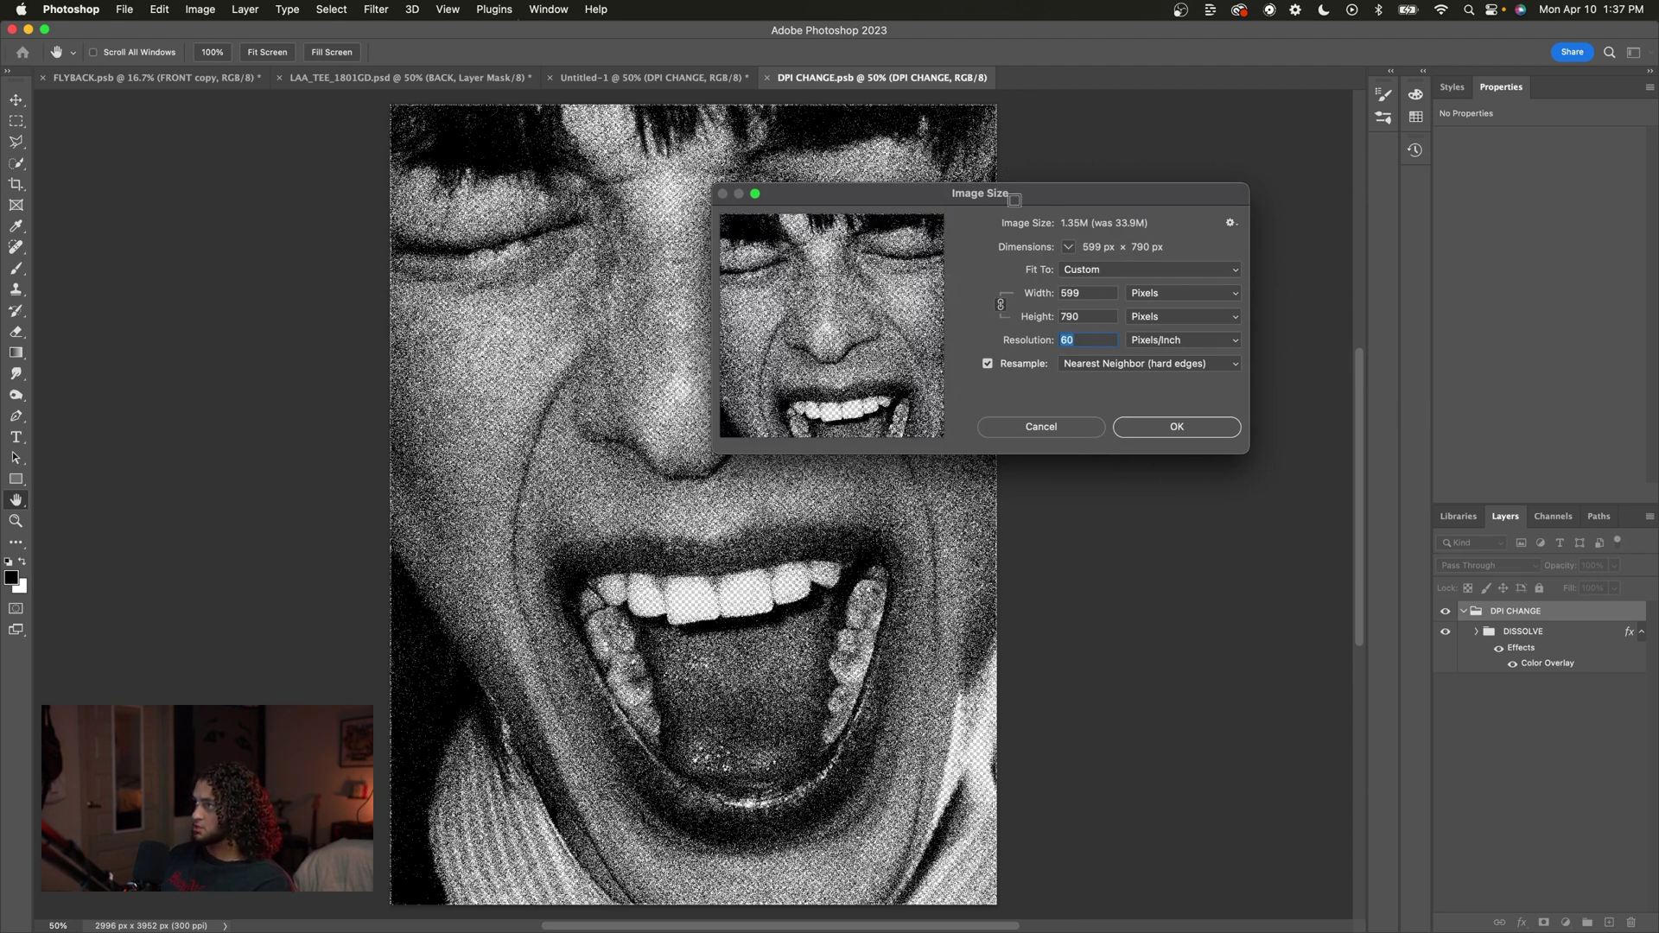
left_click_drag(1015, 199, 774, 158)
left_click(843, 322)
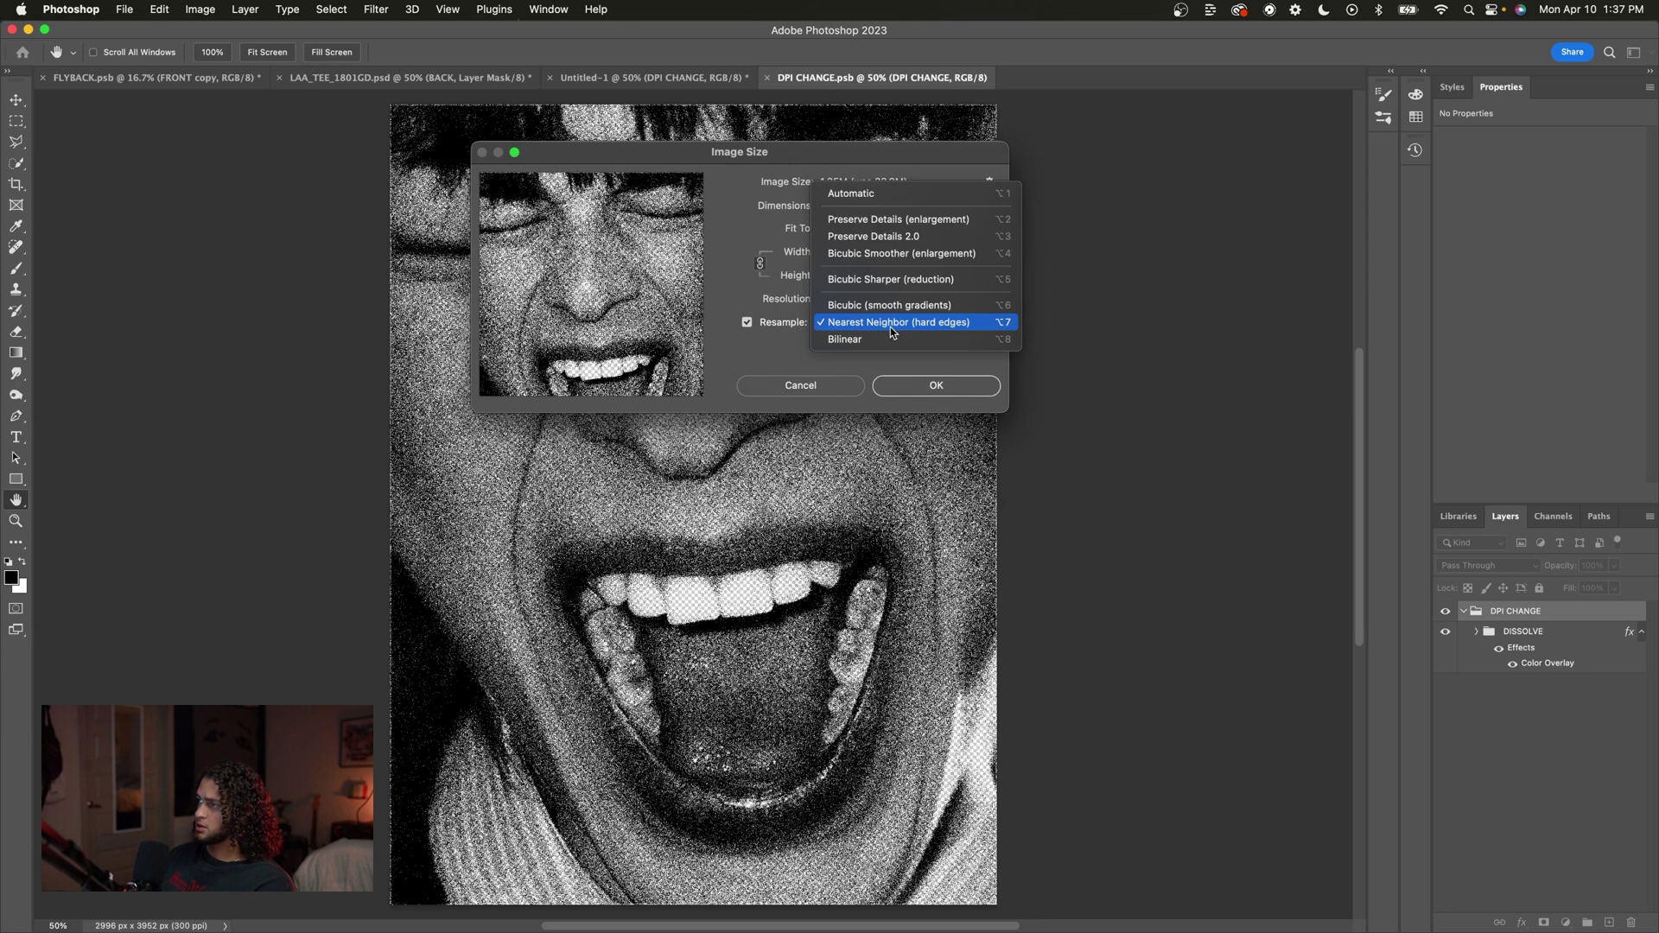
left_click(866, 324)
left_click(921, 386)
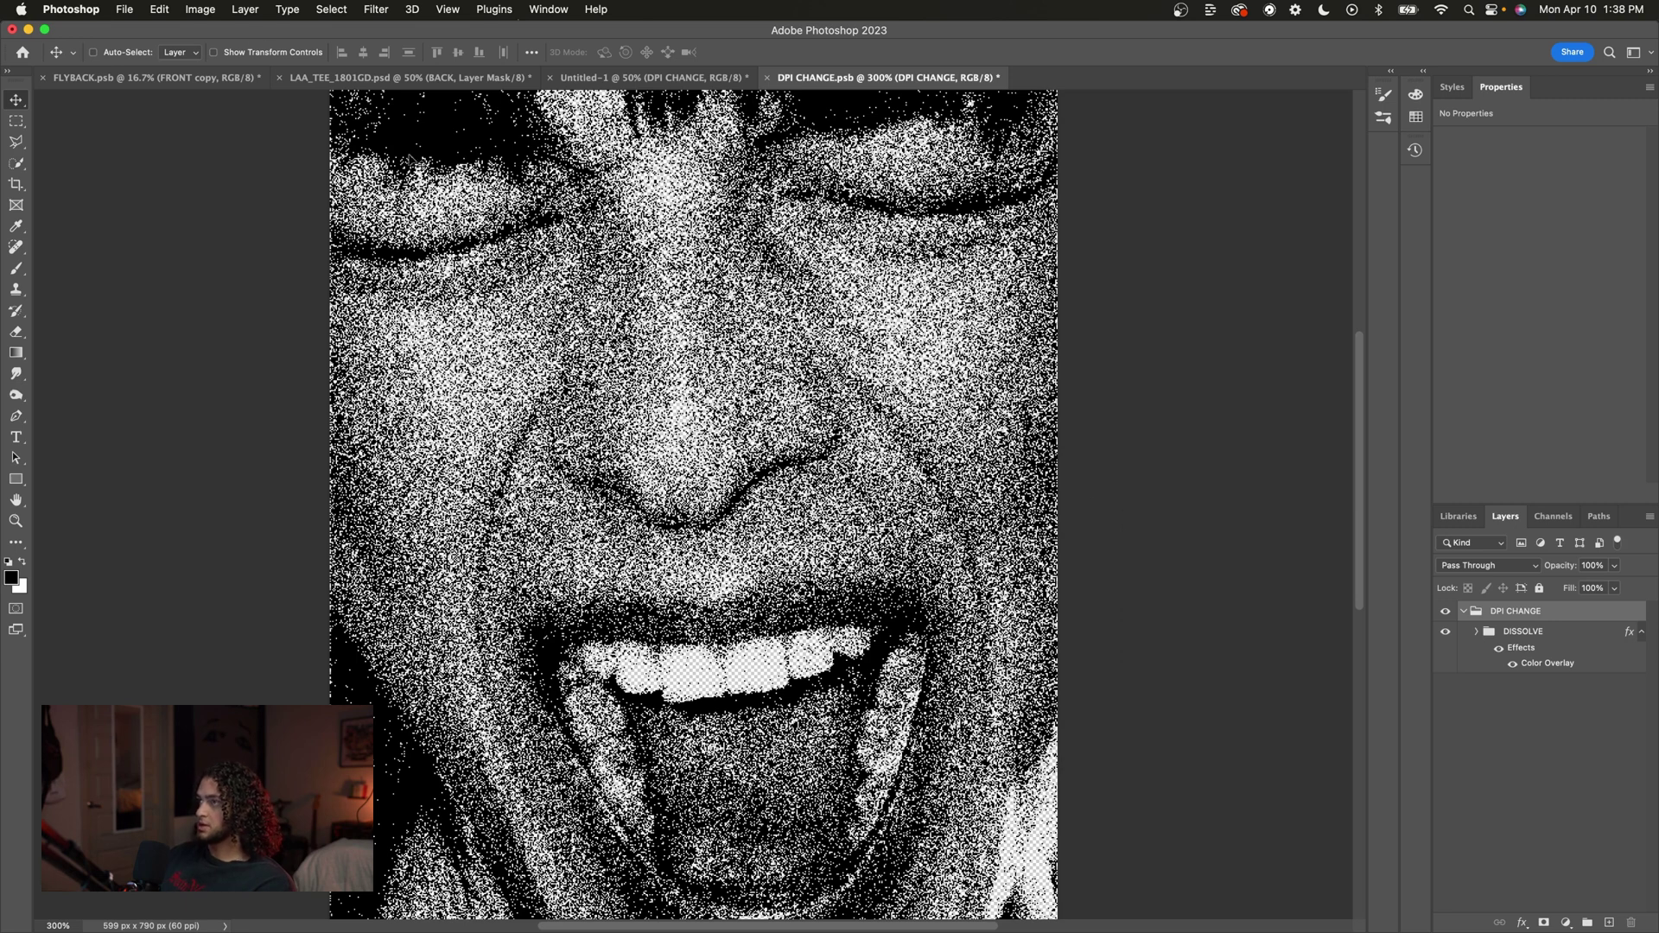
Save DPI CHANGE.psb and inspect the coarser face grain in Untitled-1.
left_click(126, 9)
left_click(159, 171)
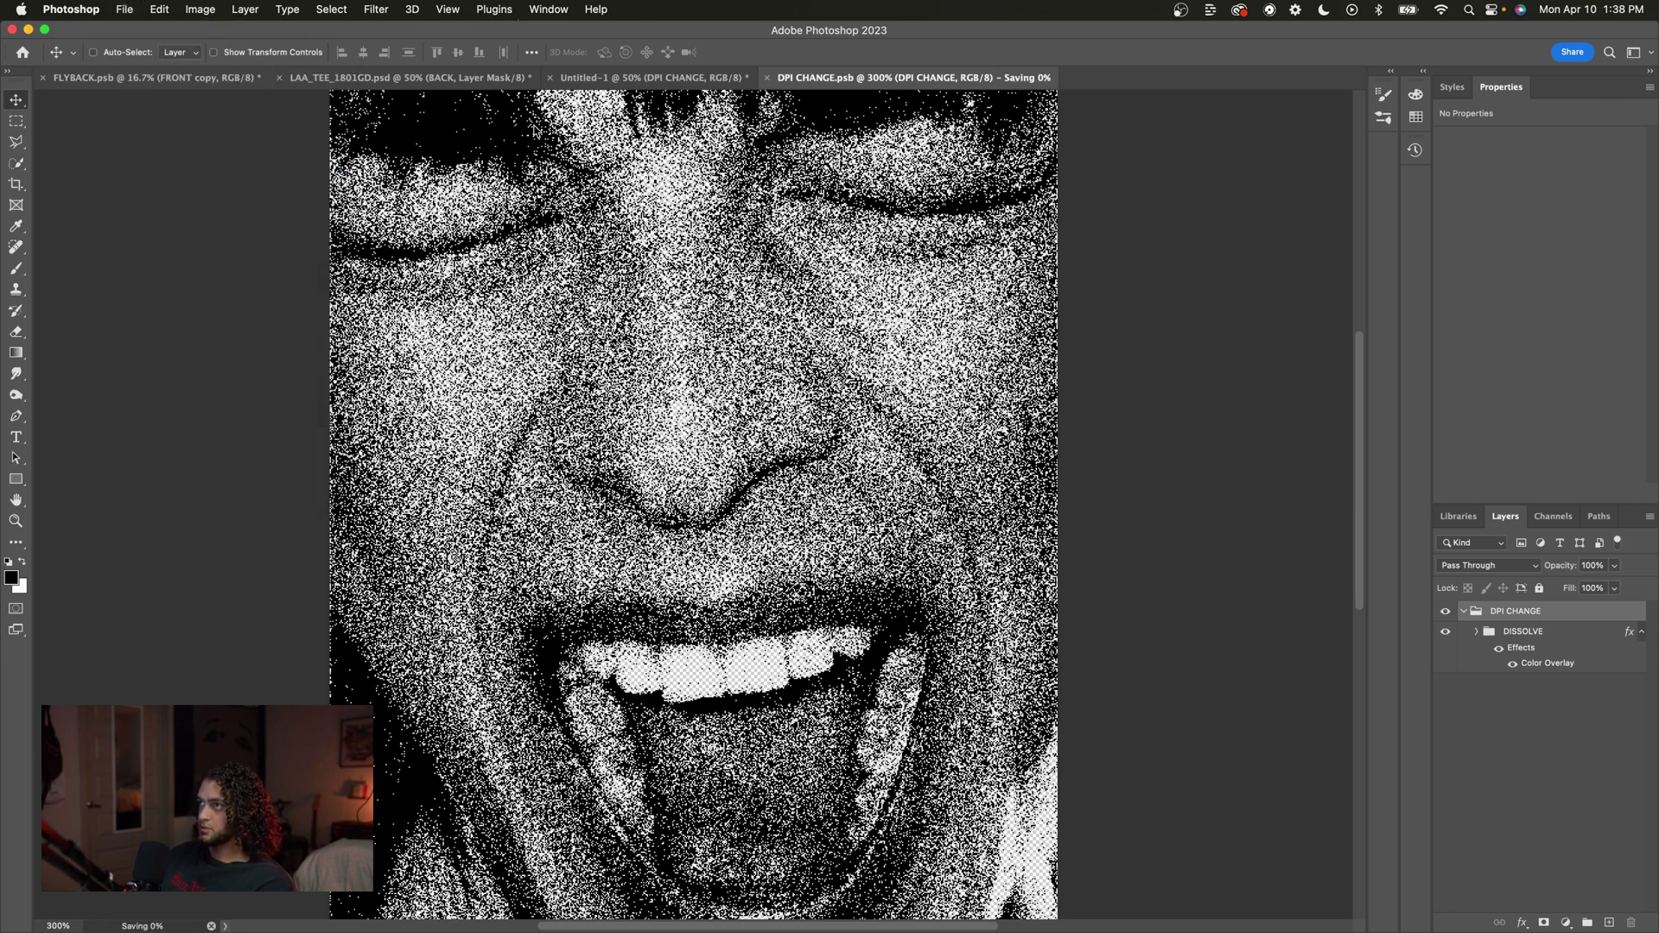
left_click(629, 77)
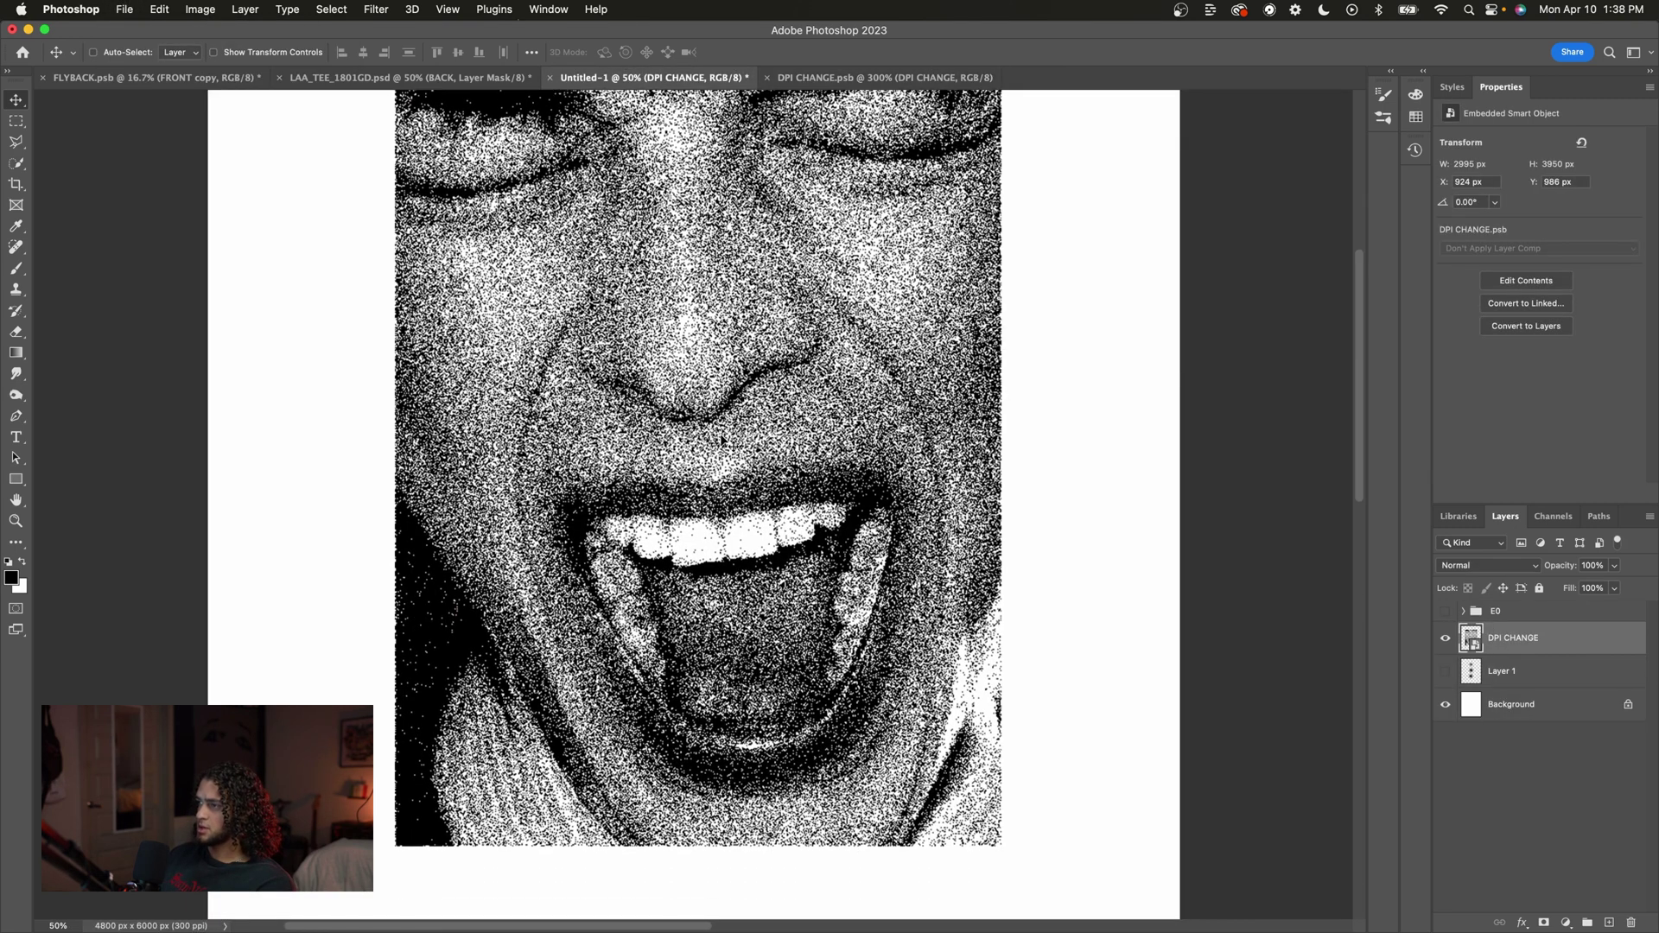
key("super+equal")
key("super+equal")
key("super+equal")
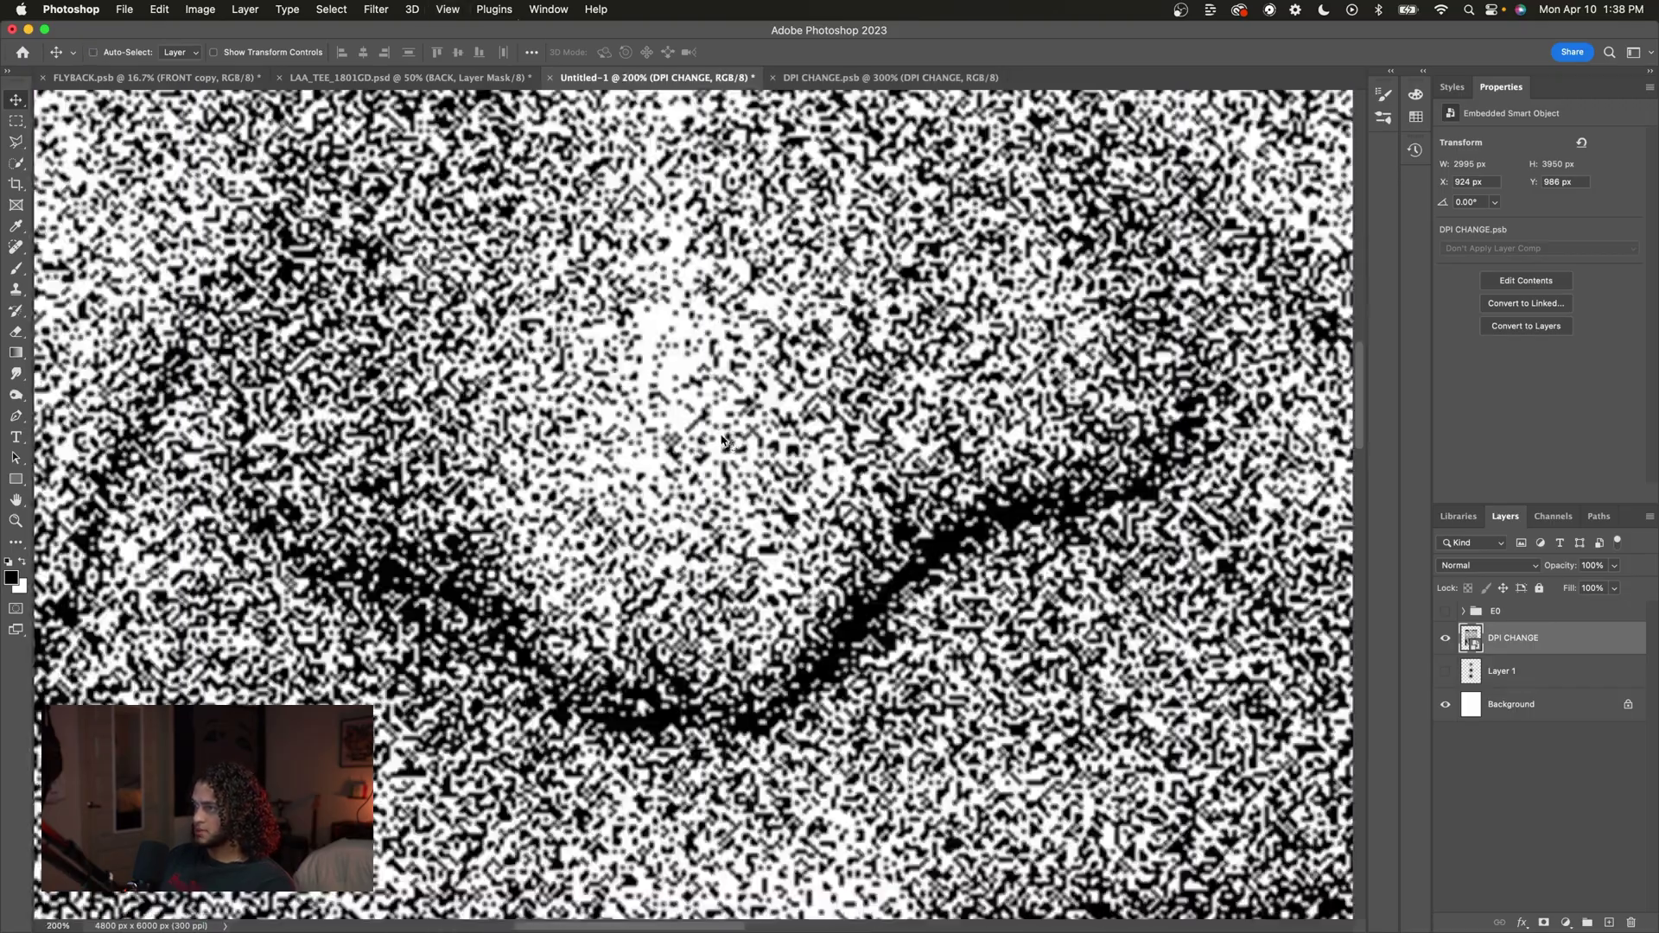
key("super+minus")
scroll(721, 440, "up", 3)
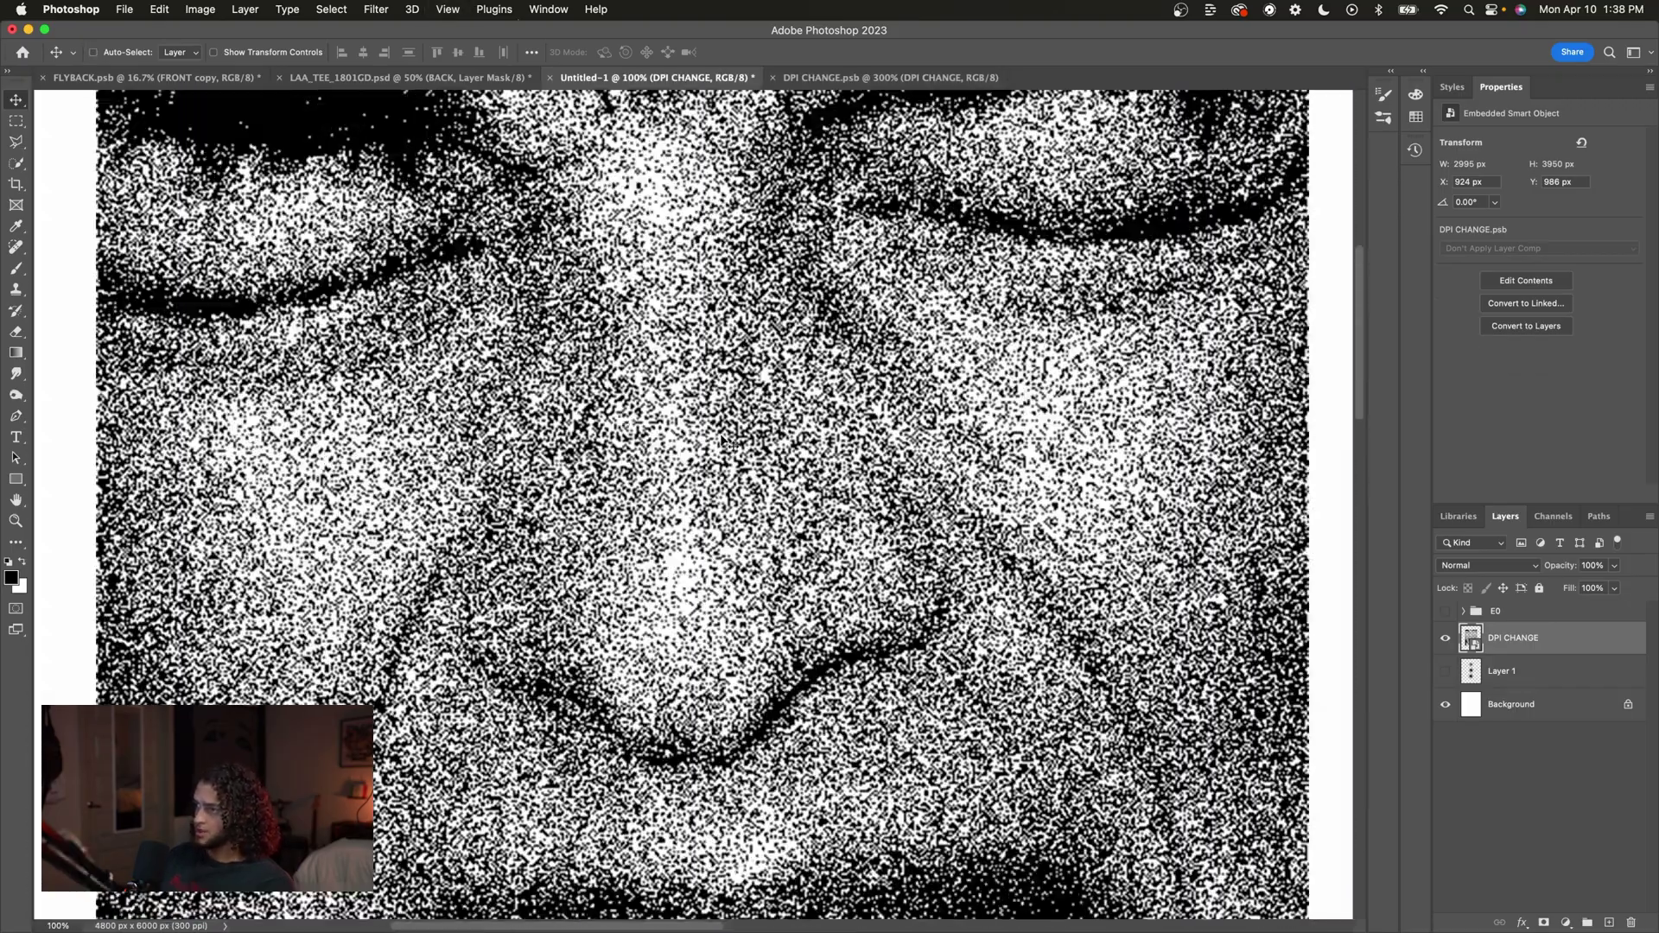
scroll(721, 441, "up", 2)
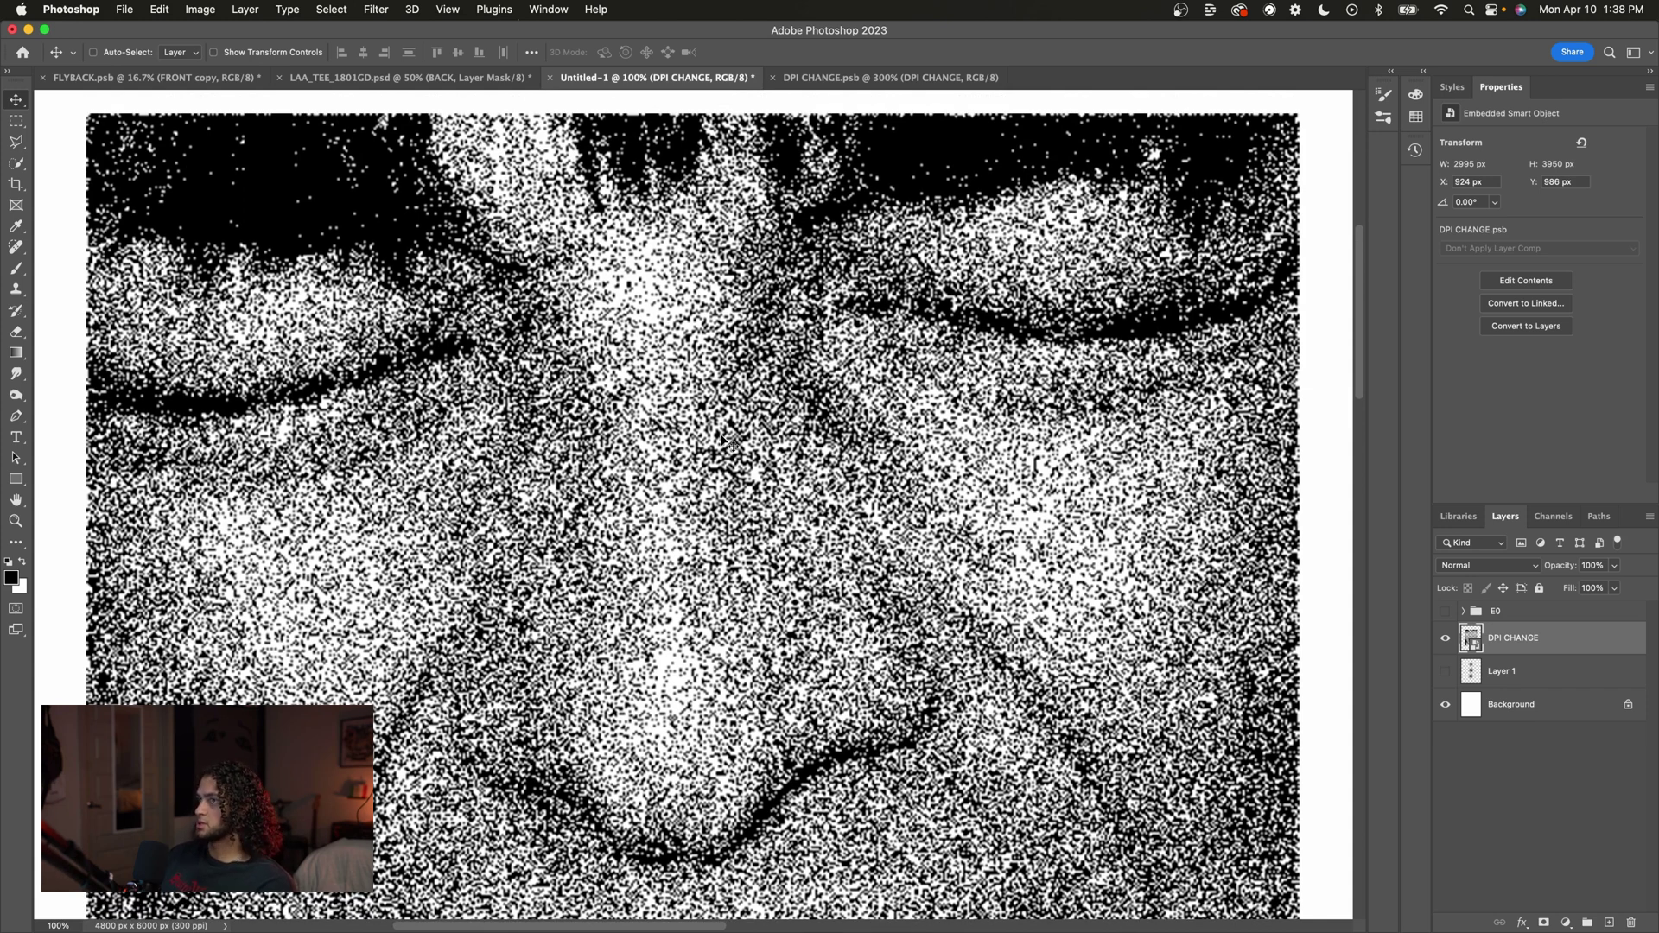
scroll(725, 441, "down", 1)
scroll(723, 442, "down", 3)
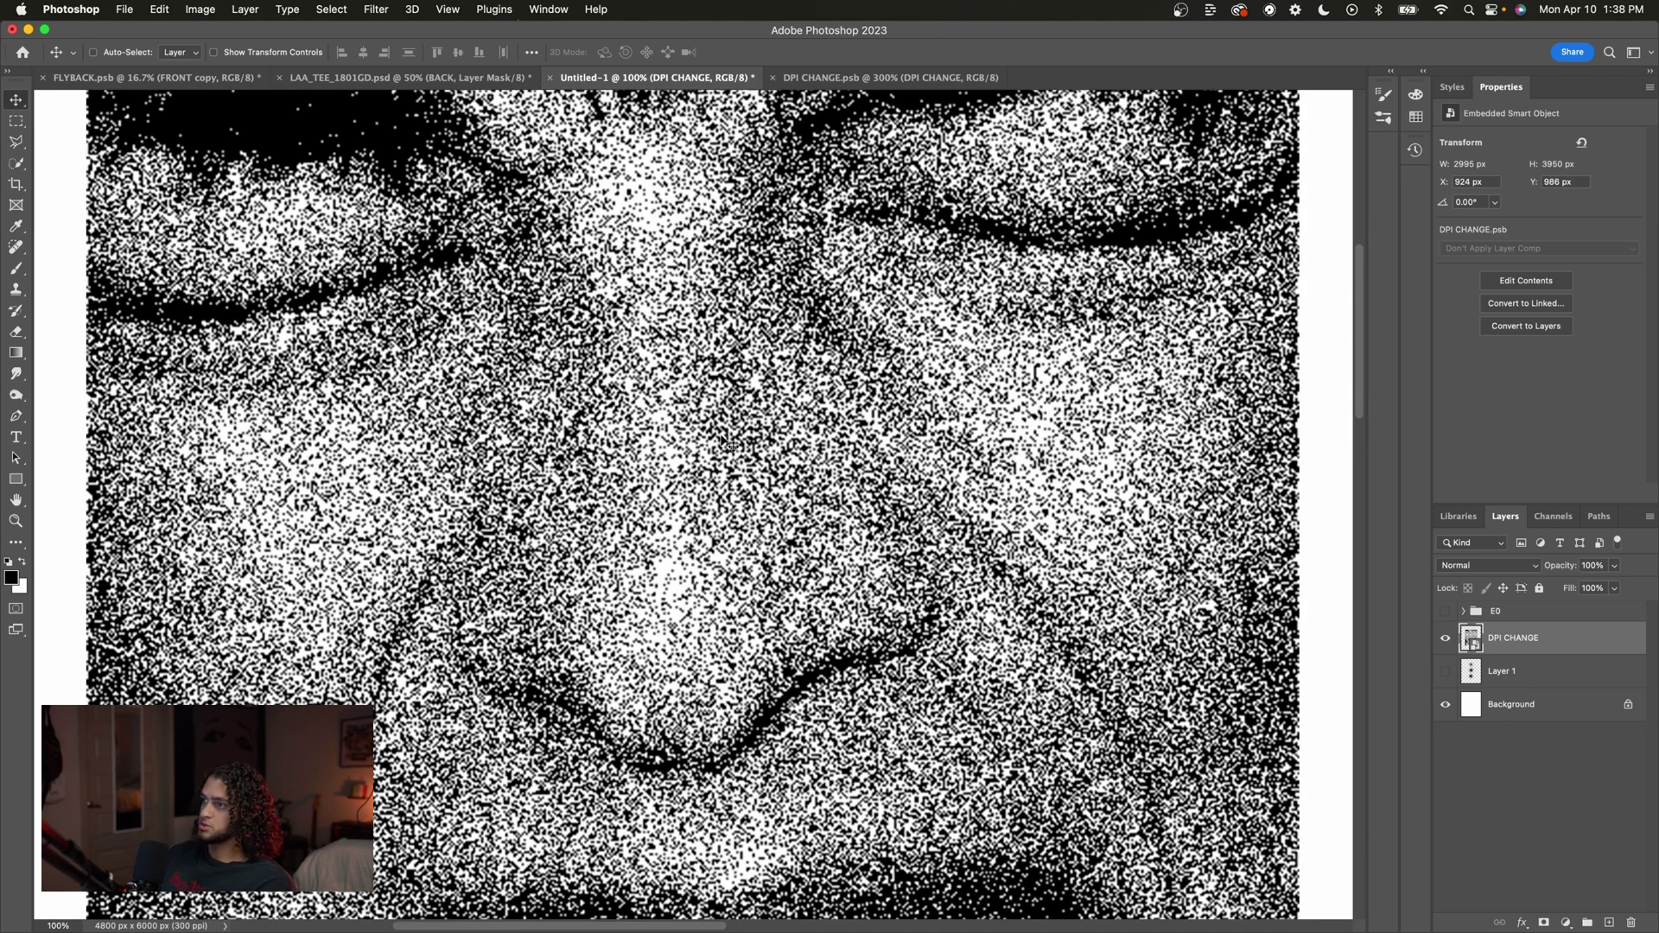
scroll(724, 442, "down", 2)
key("super+minus")
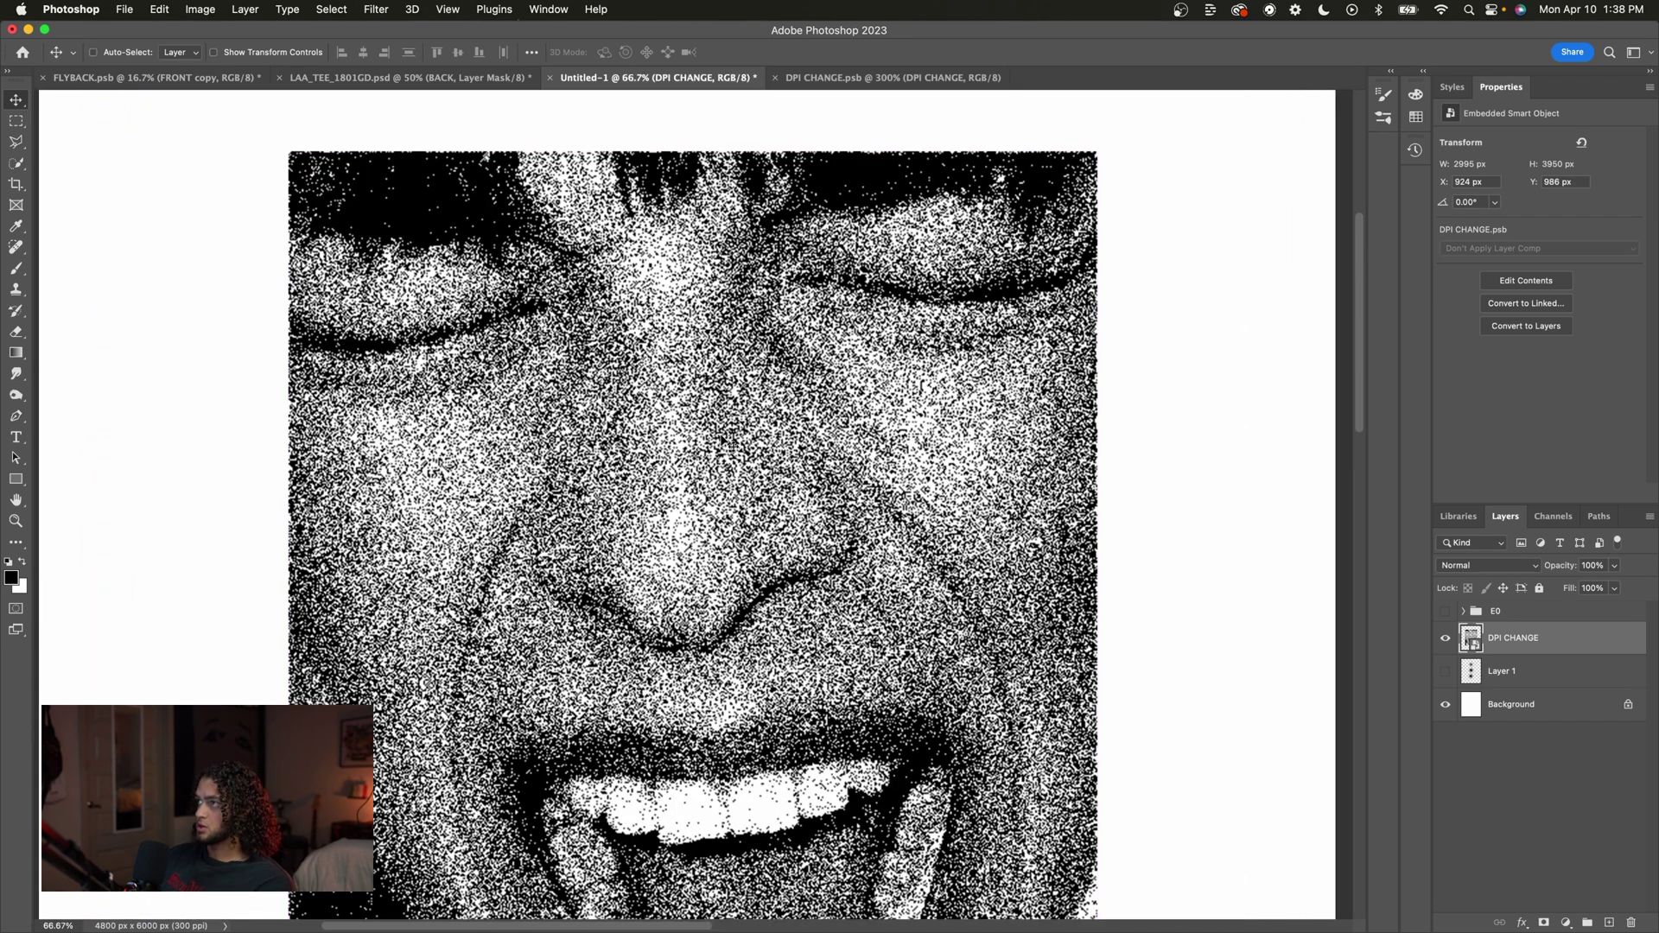
Compare the grain between Untitled-1 and DPI CHANGE.psb, ending on DPI CHANGE.psb.
left_click(832, 78)
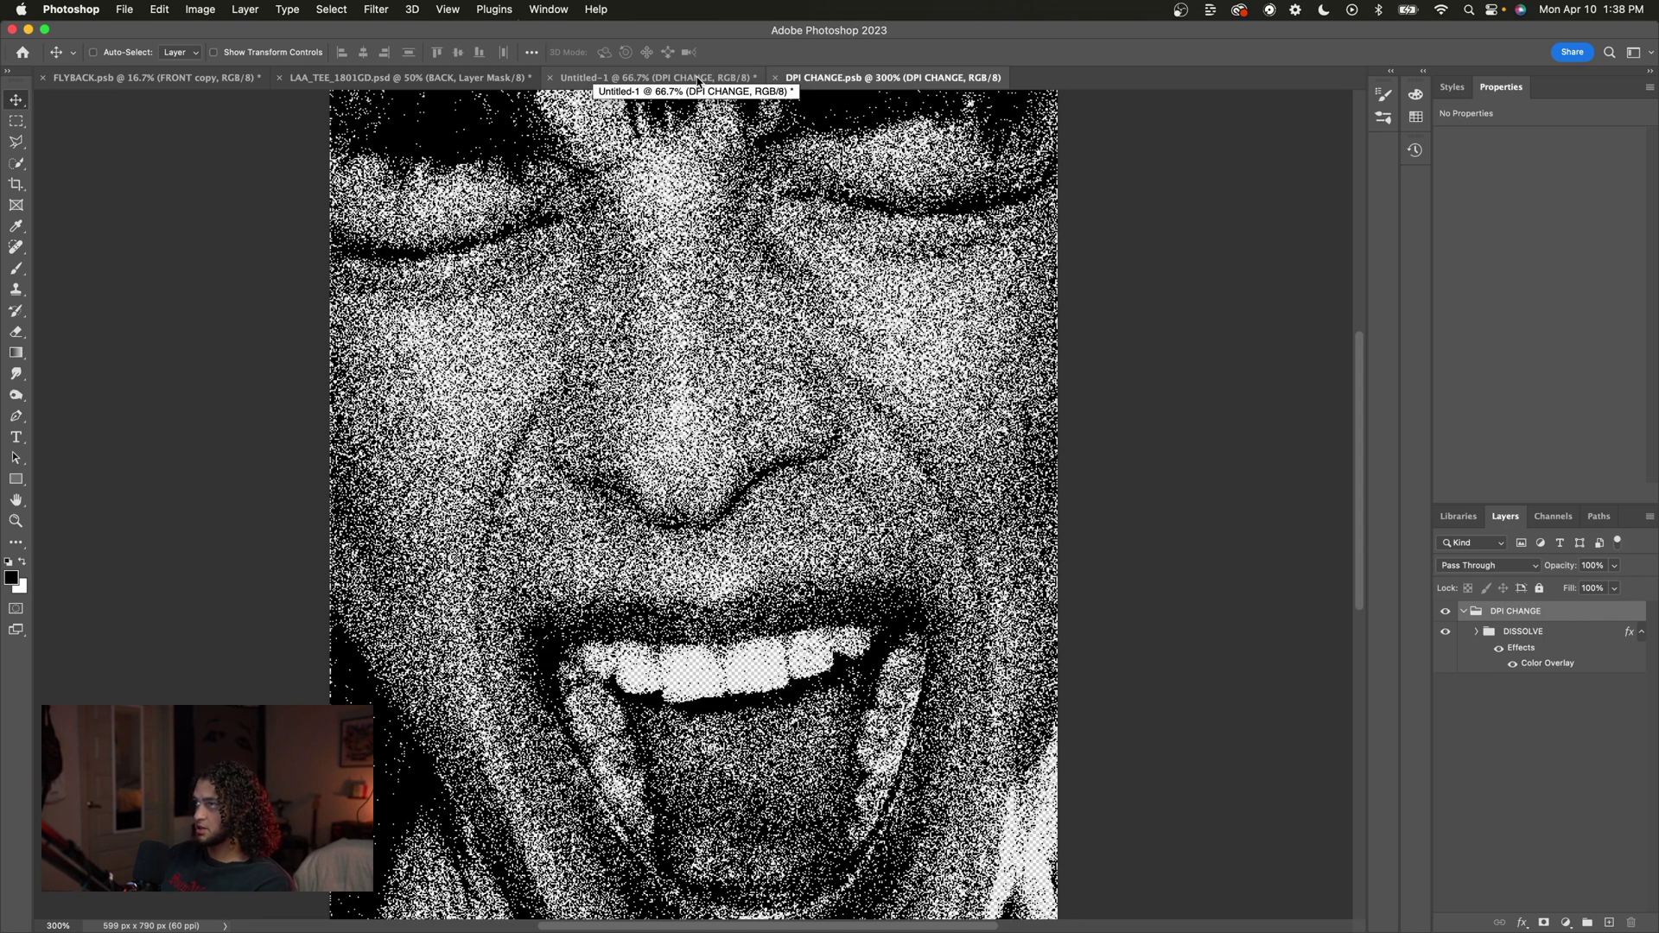
left_click(698, 80)
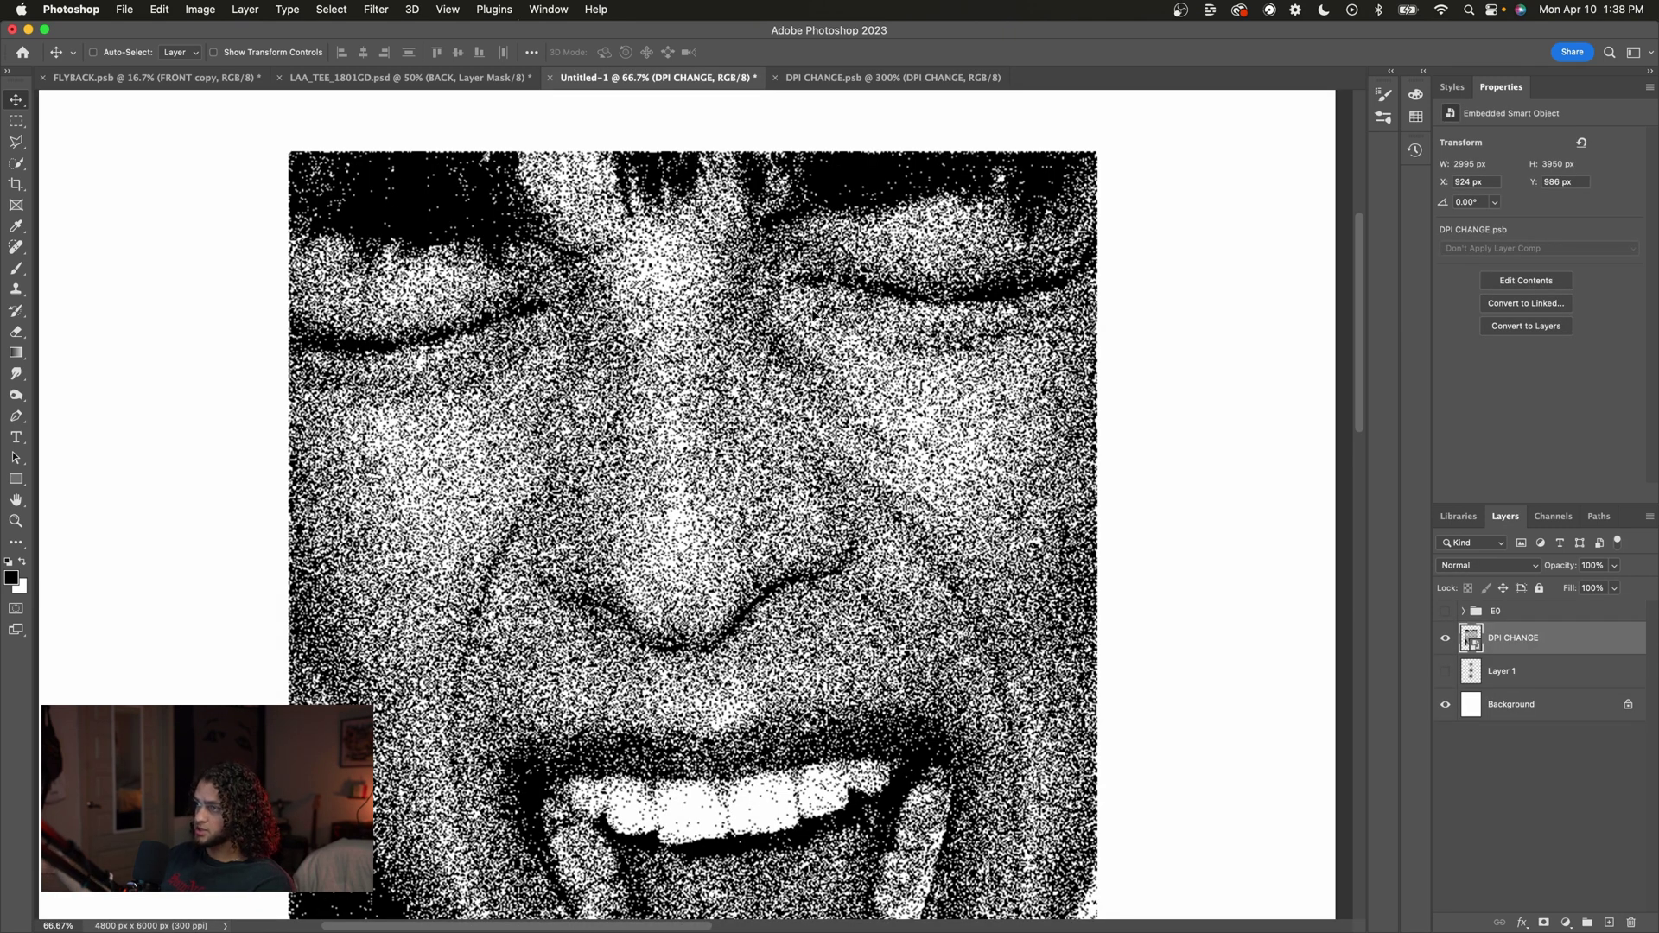
scroll(691, 506, "down", 2)
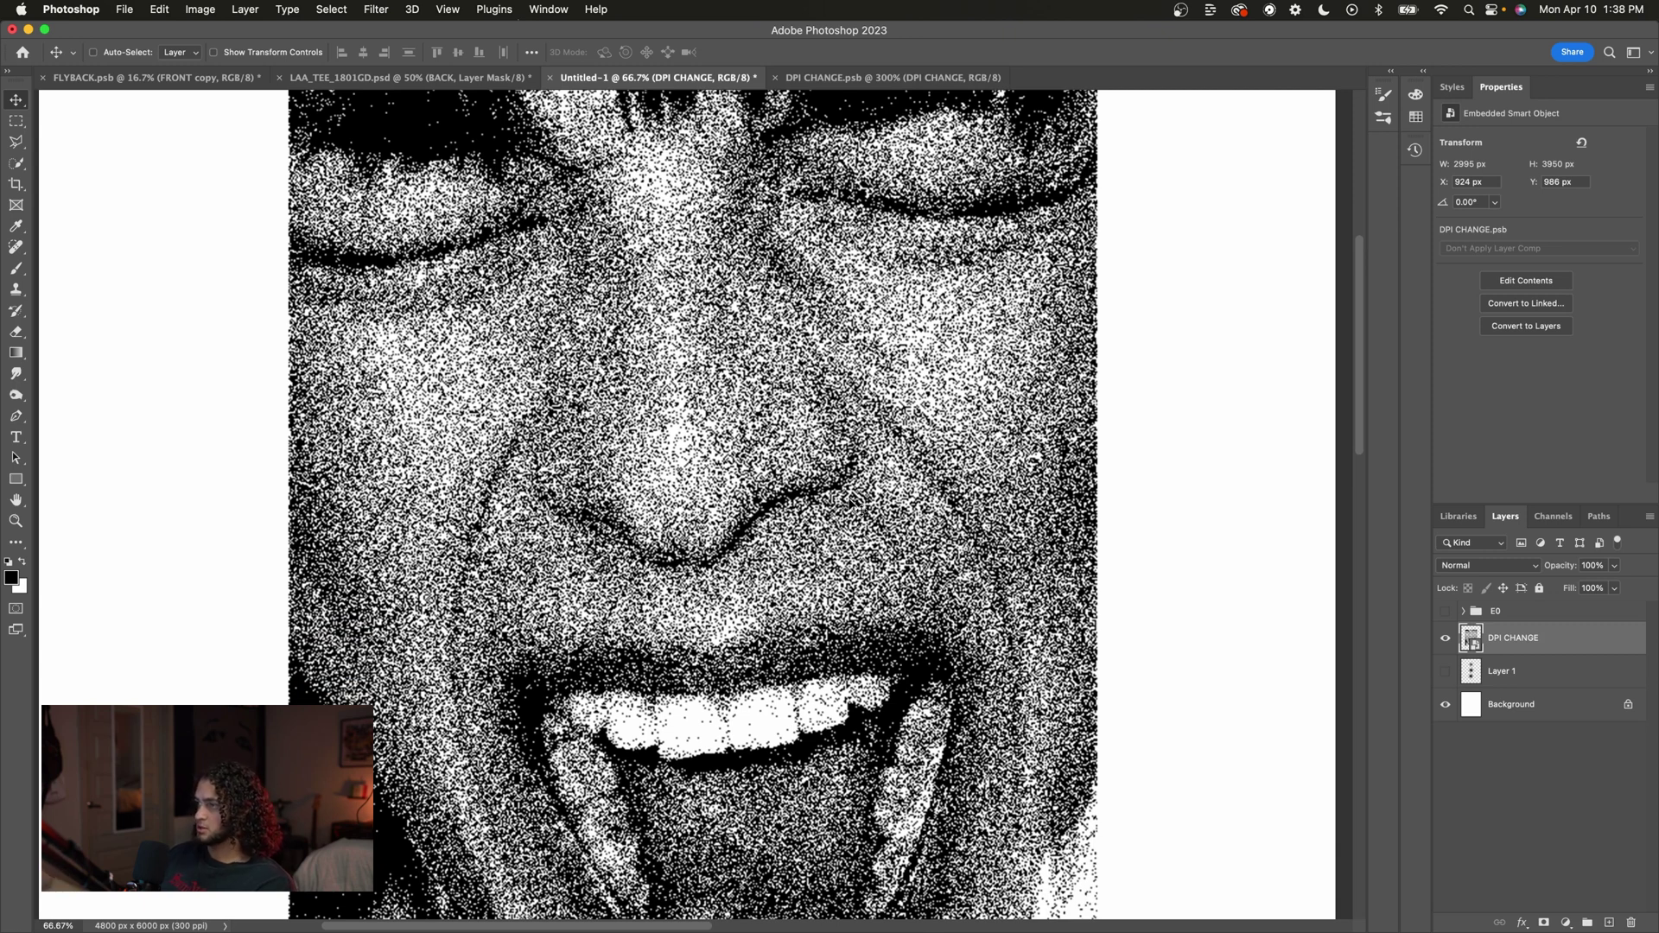
key("super+equal")
key("super+equal")
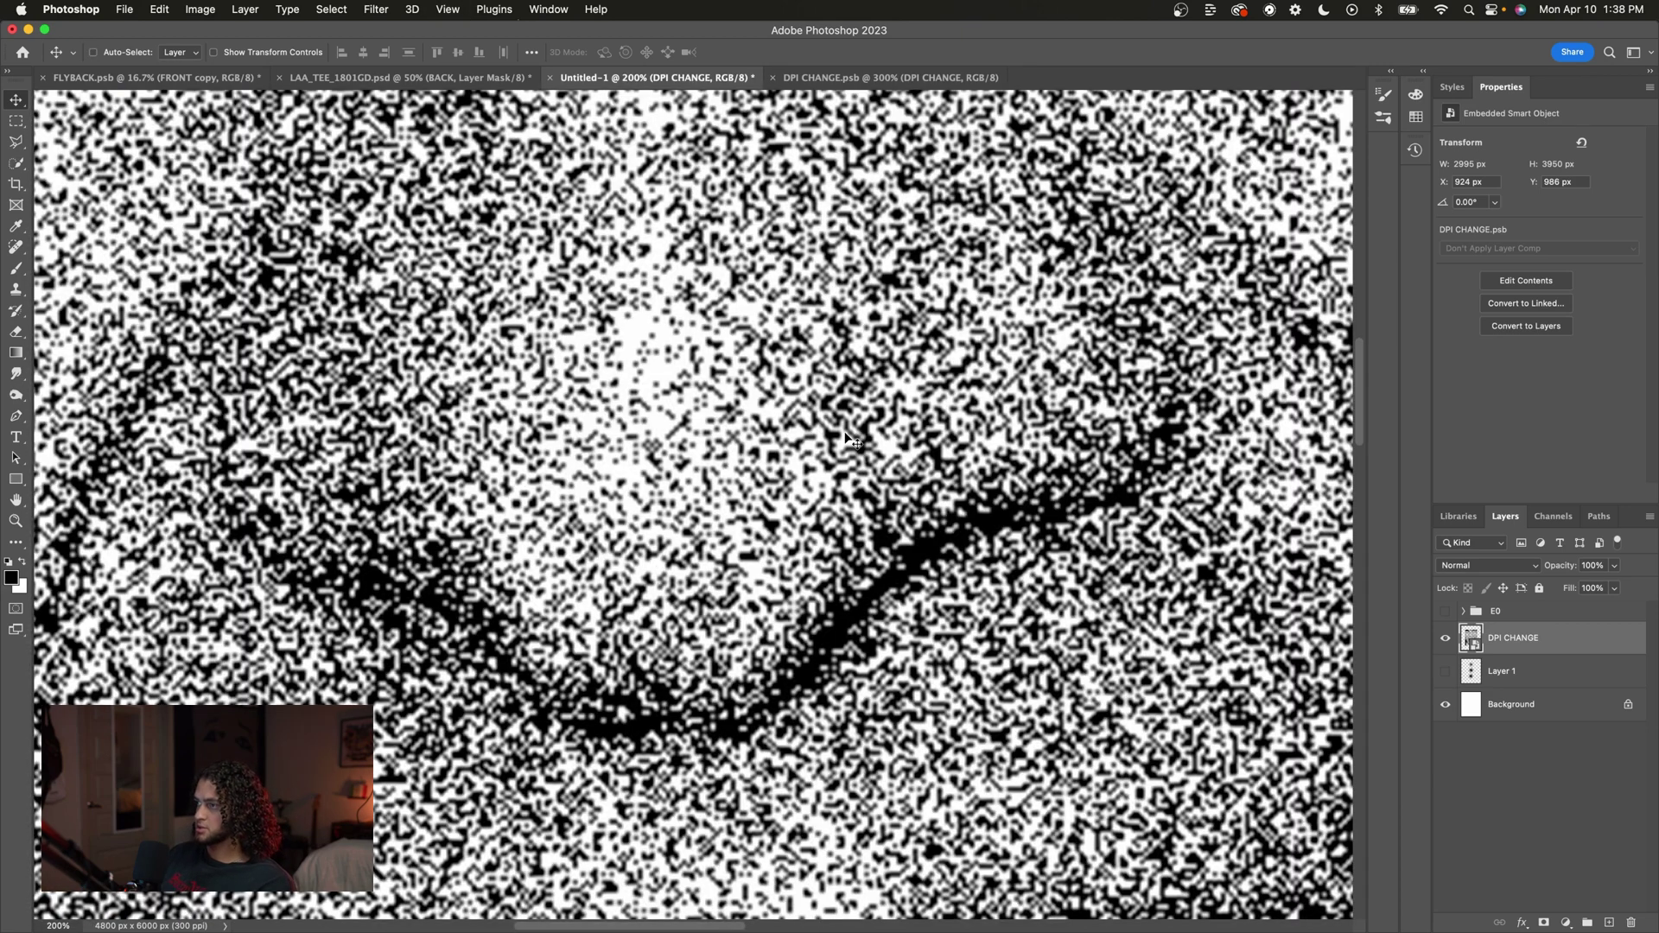
key("super+minus")
key("super+minus")
key("super+minus")
left_click(886, 77)
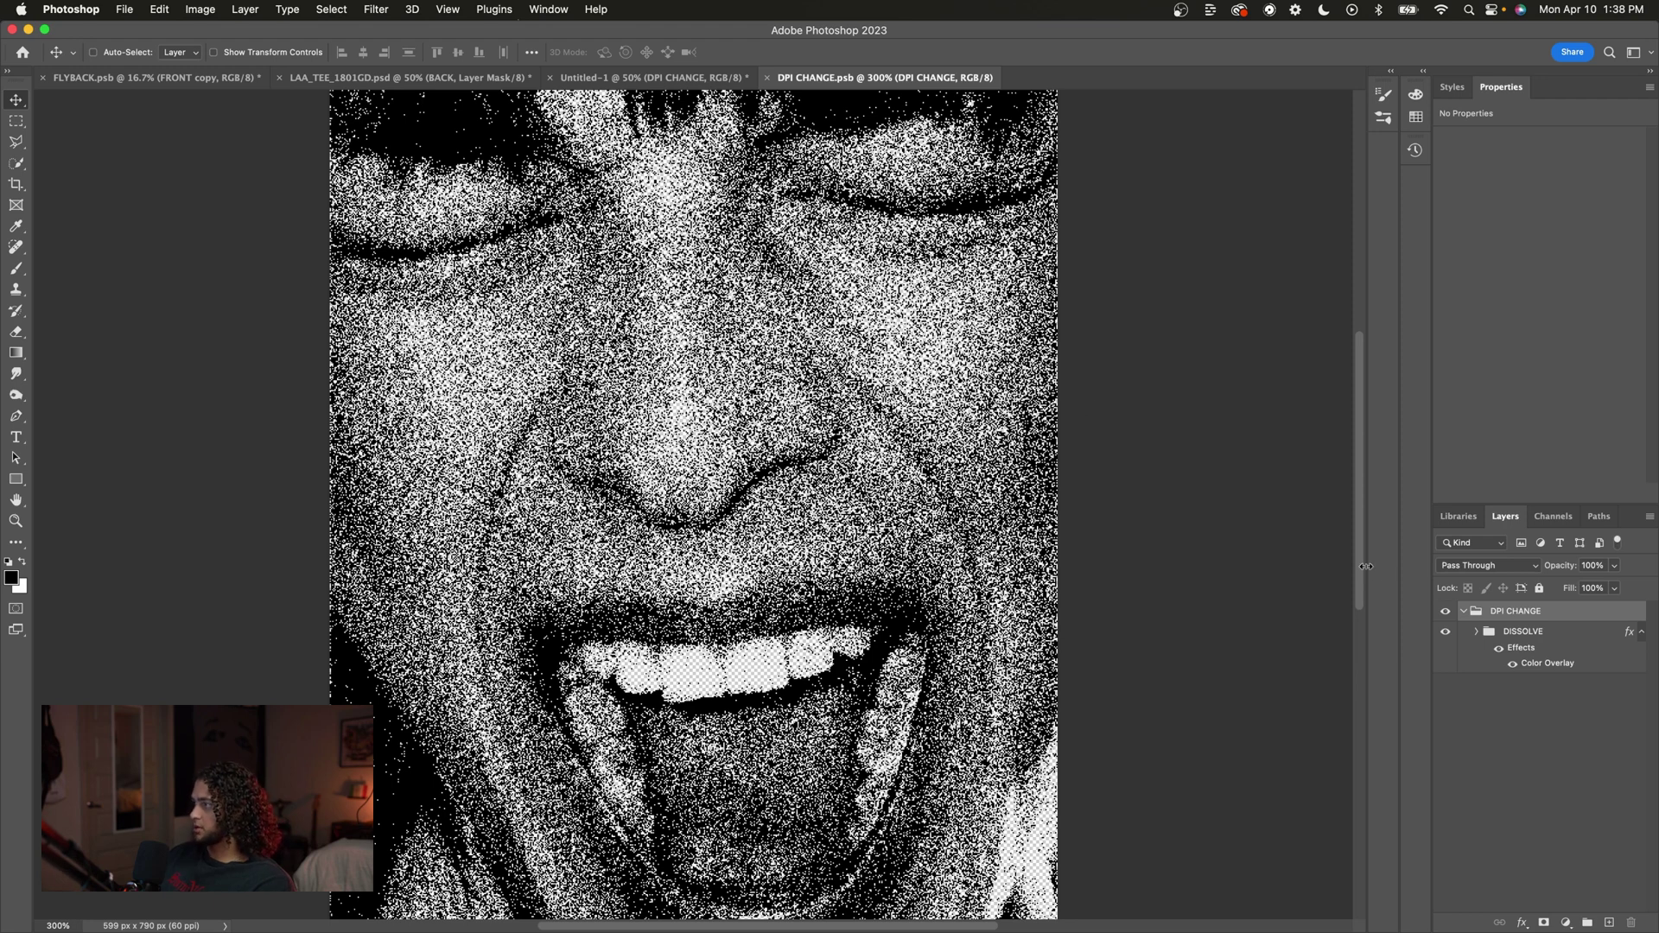
Merge the DPI CHANGE group into a single layer with Cmd+E and check the pixels.
left_click(1525, 620)
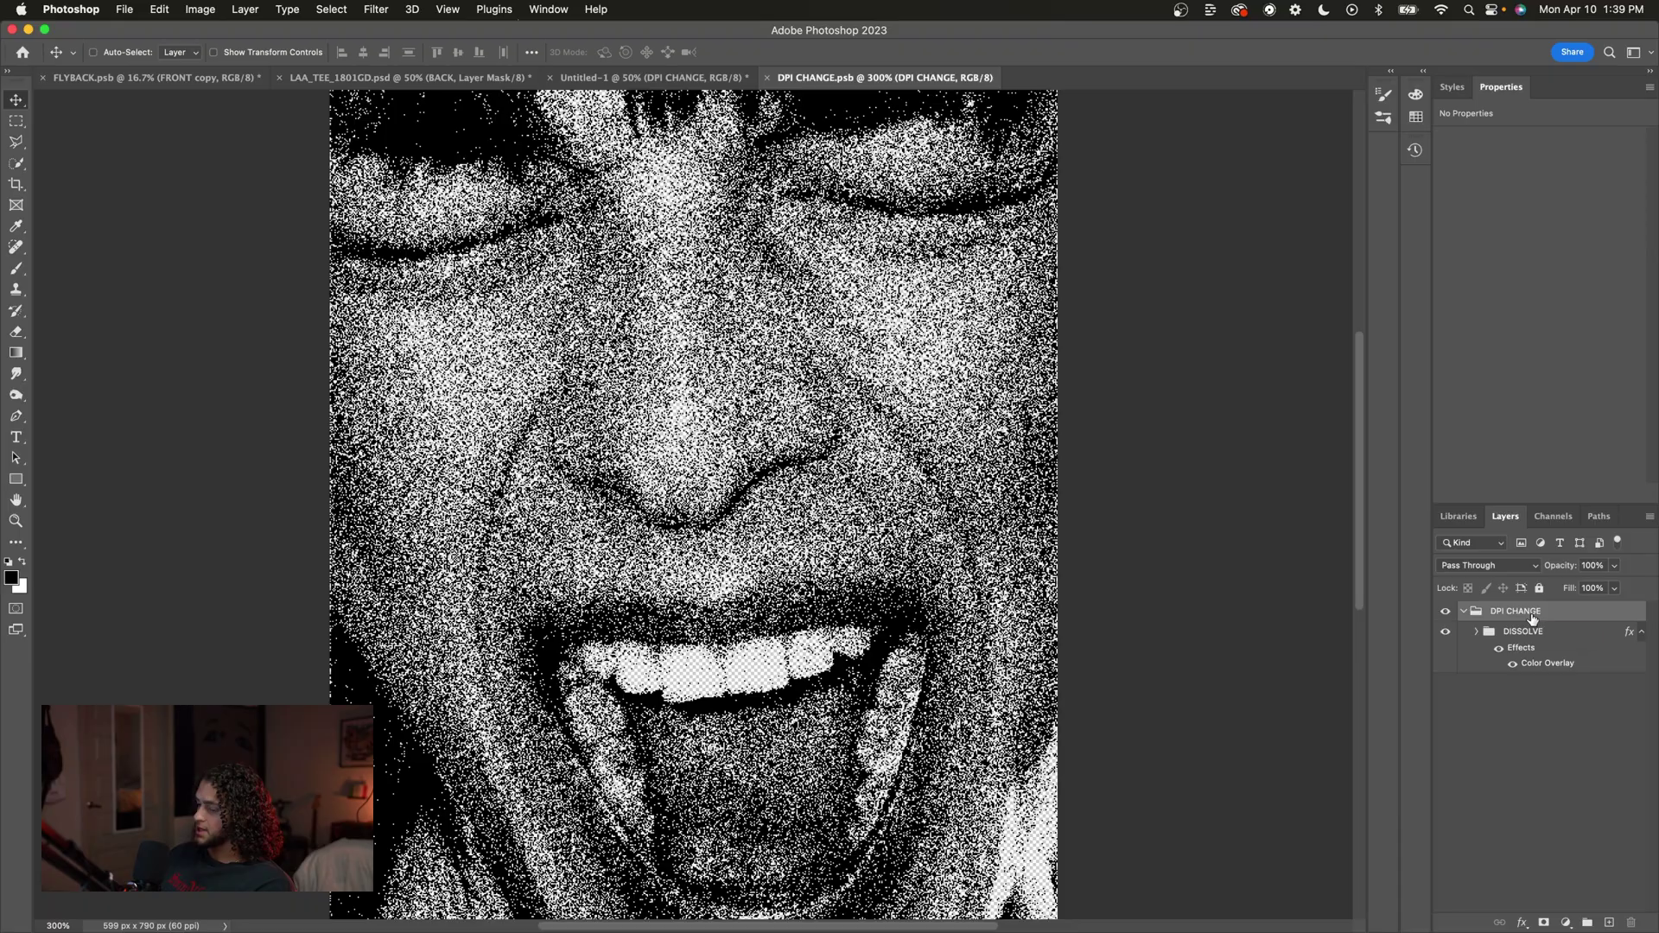
key("super")
key("super+e")
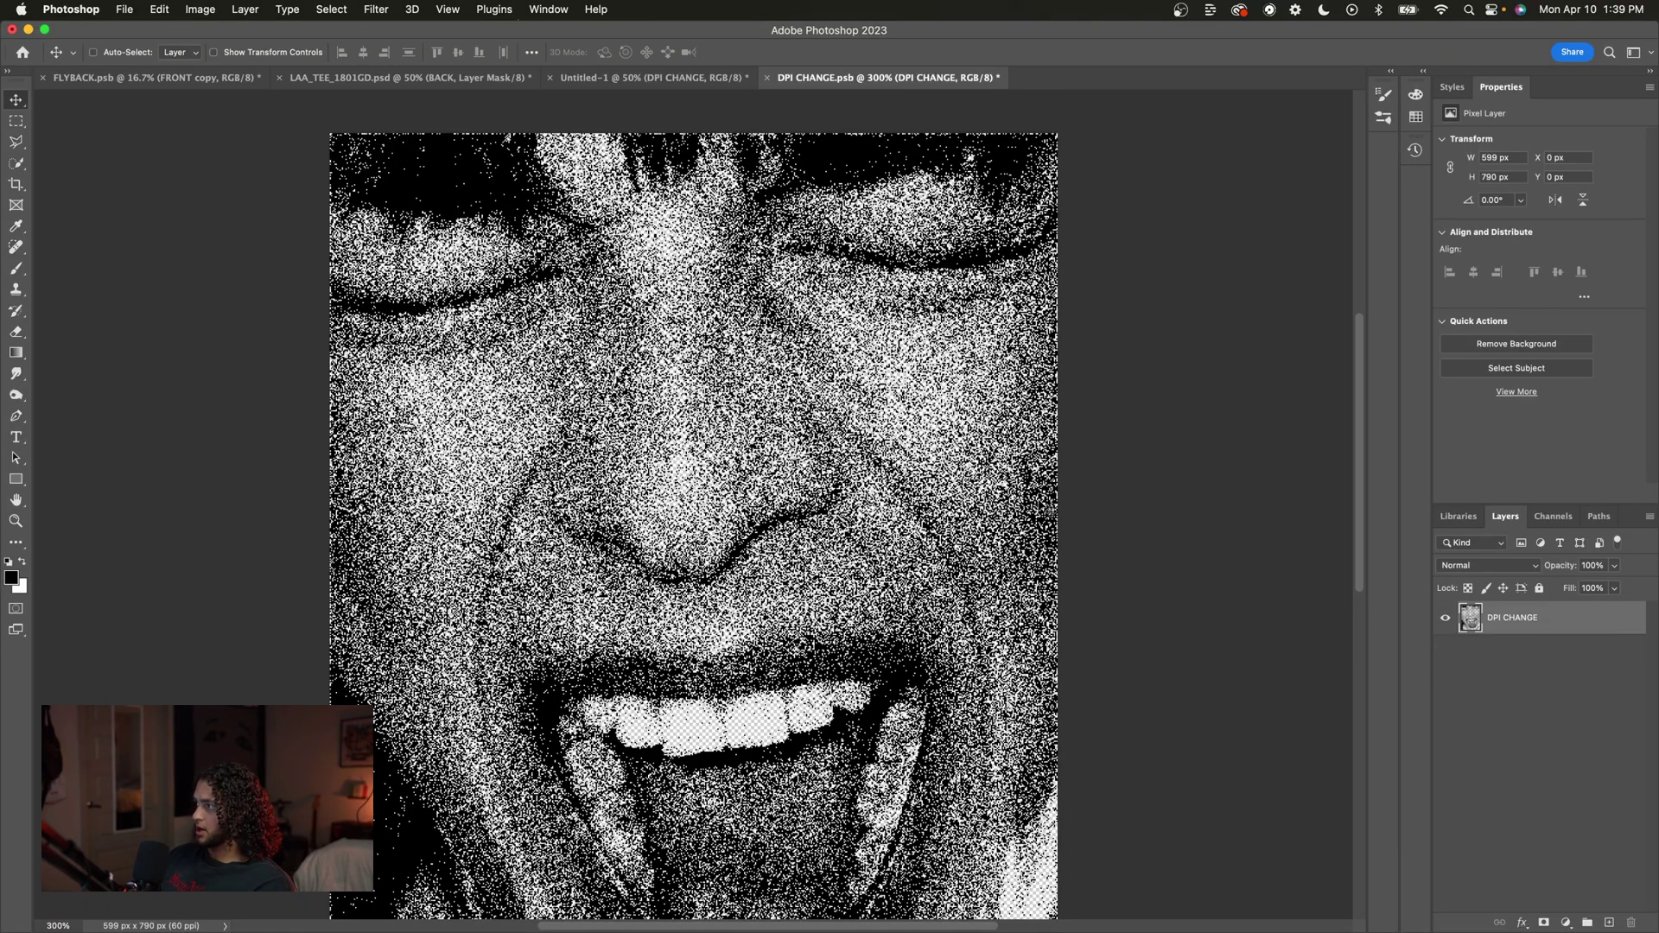
key("super+plus")
key("super+plus")
key("super+minus")
key("super+minus")
scroll(691, 502, "down", 2)
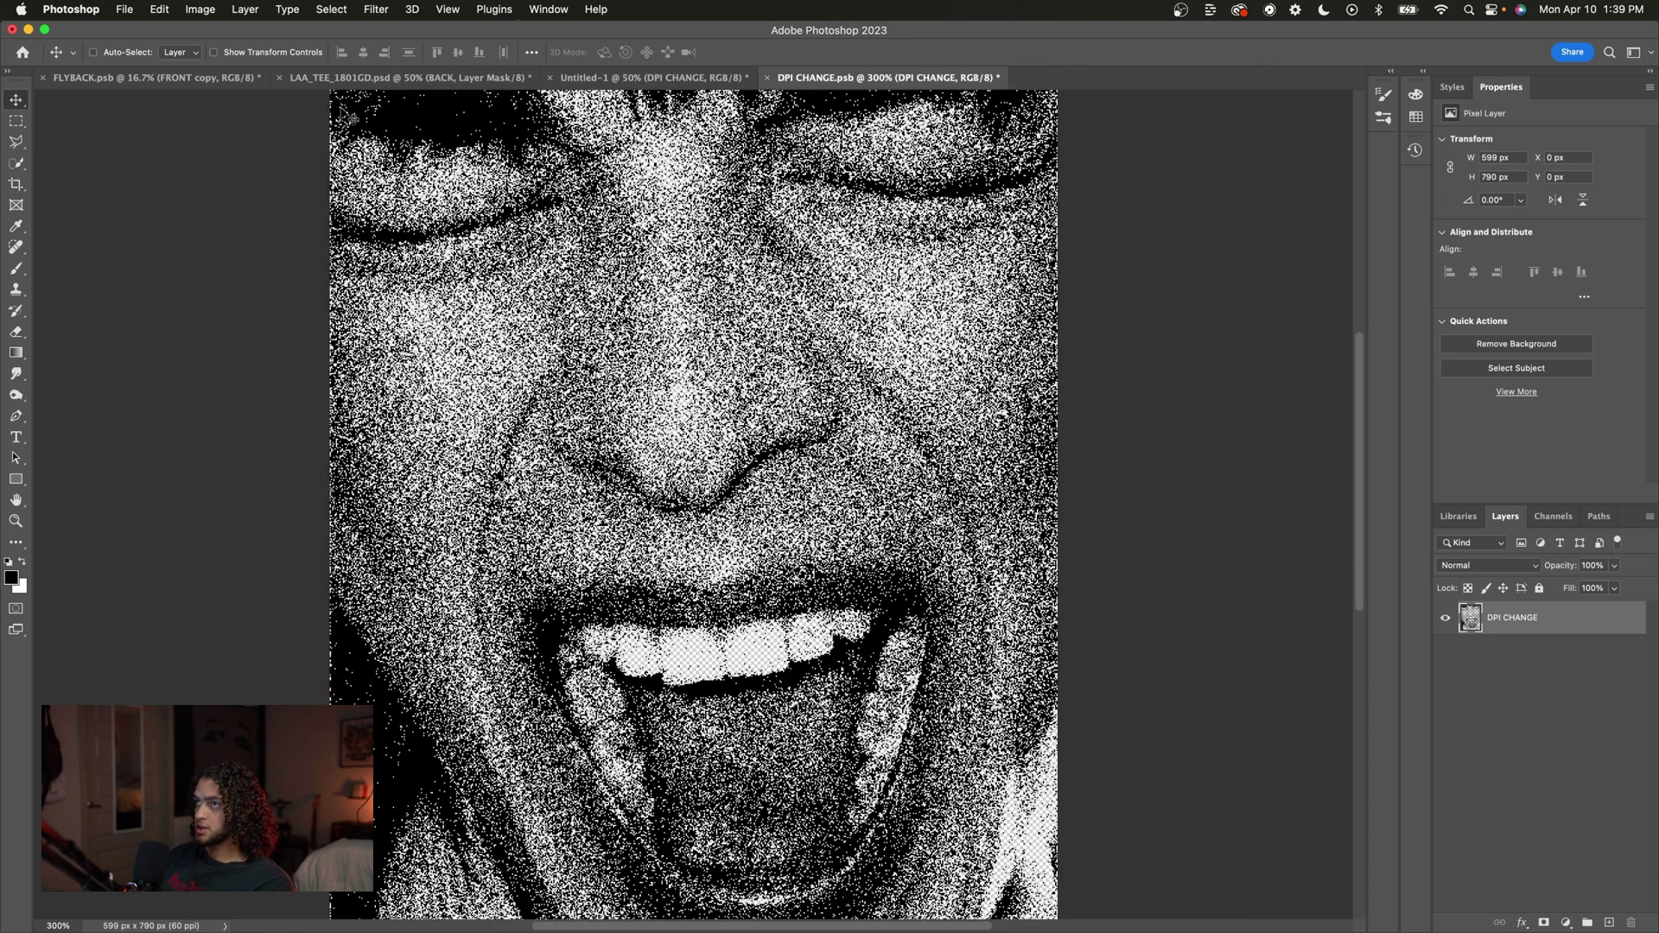
Upscale the image to 300 ppi (2995 × 3950 px) with Nearest Neighbor (hard edges) resampling.
left_click(204, 9)
left_click(224, 130)
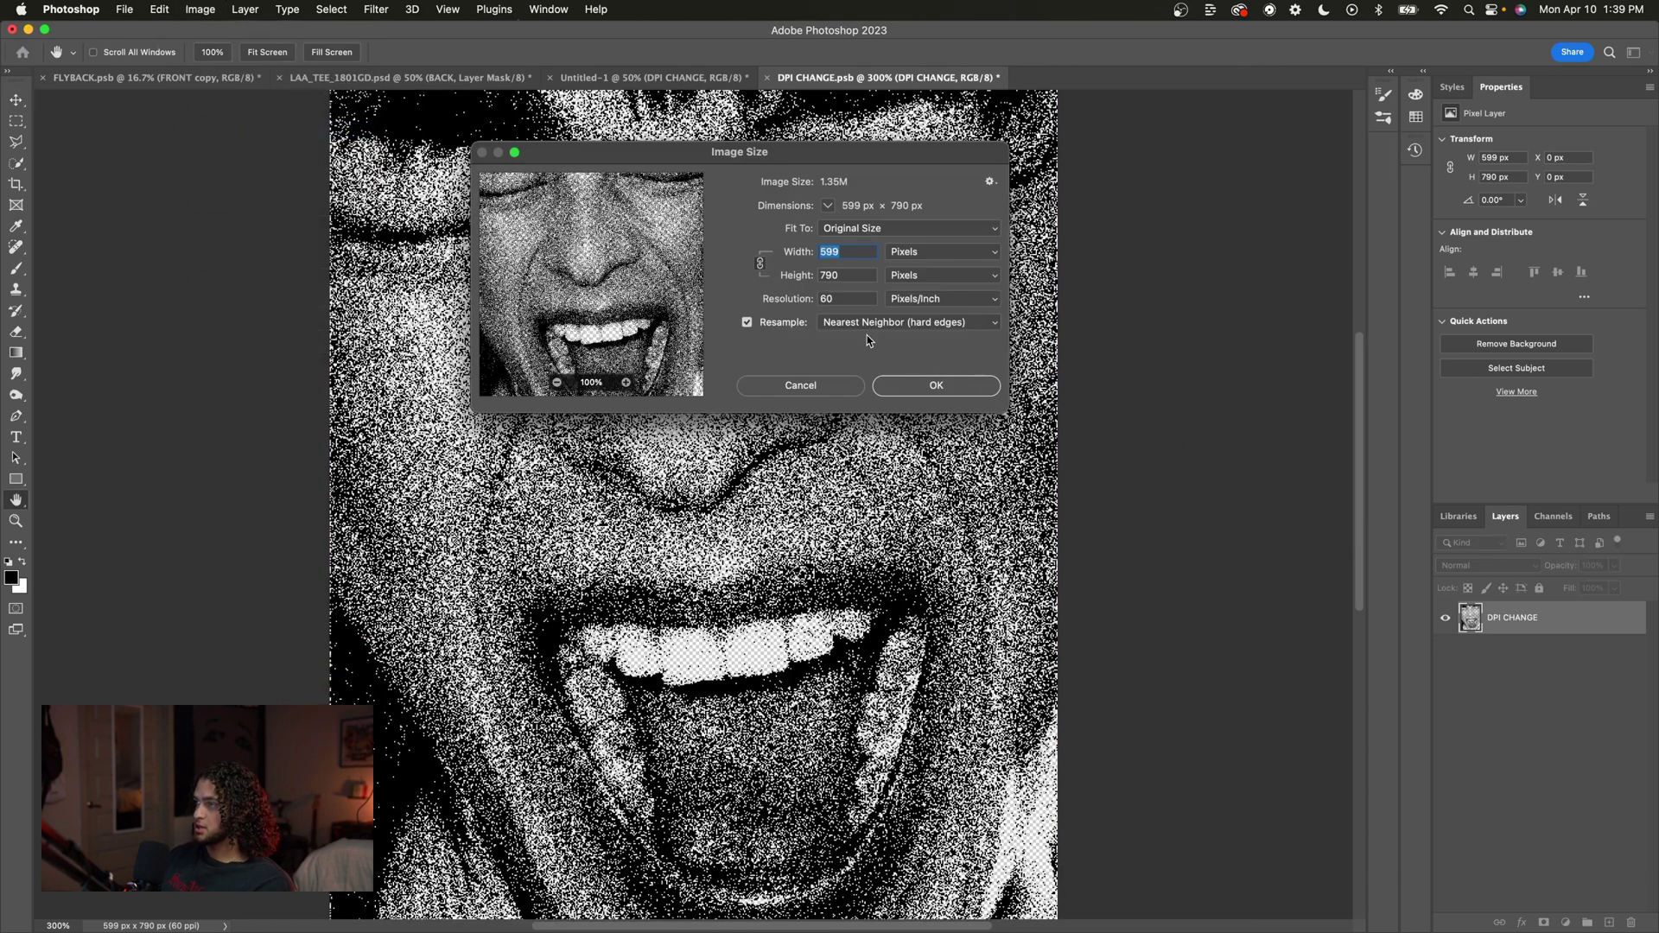
double_click(834, 298)
type("300")
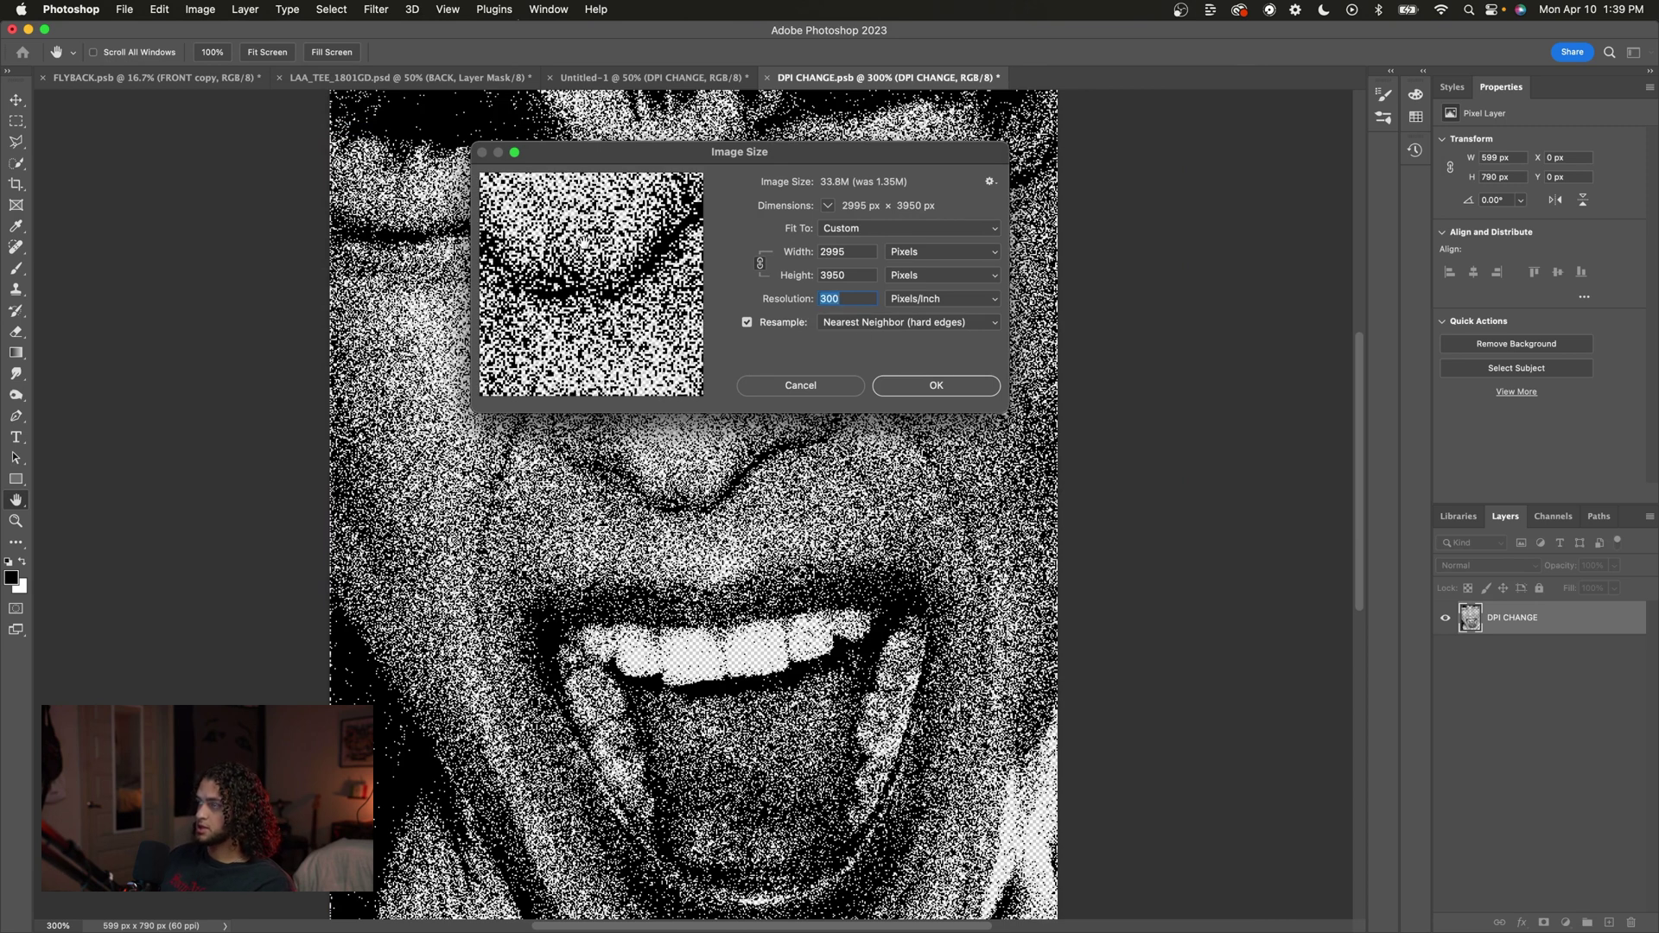
left_click(865, 326)
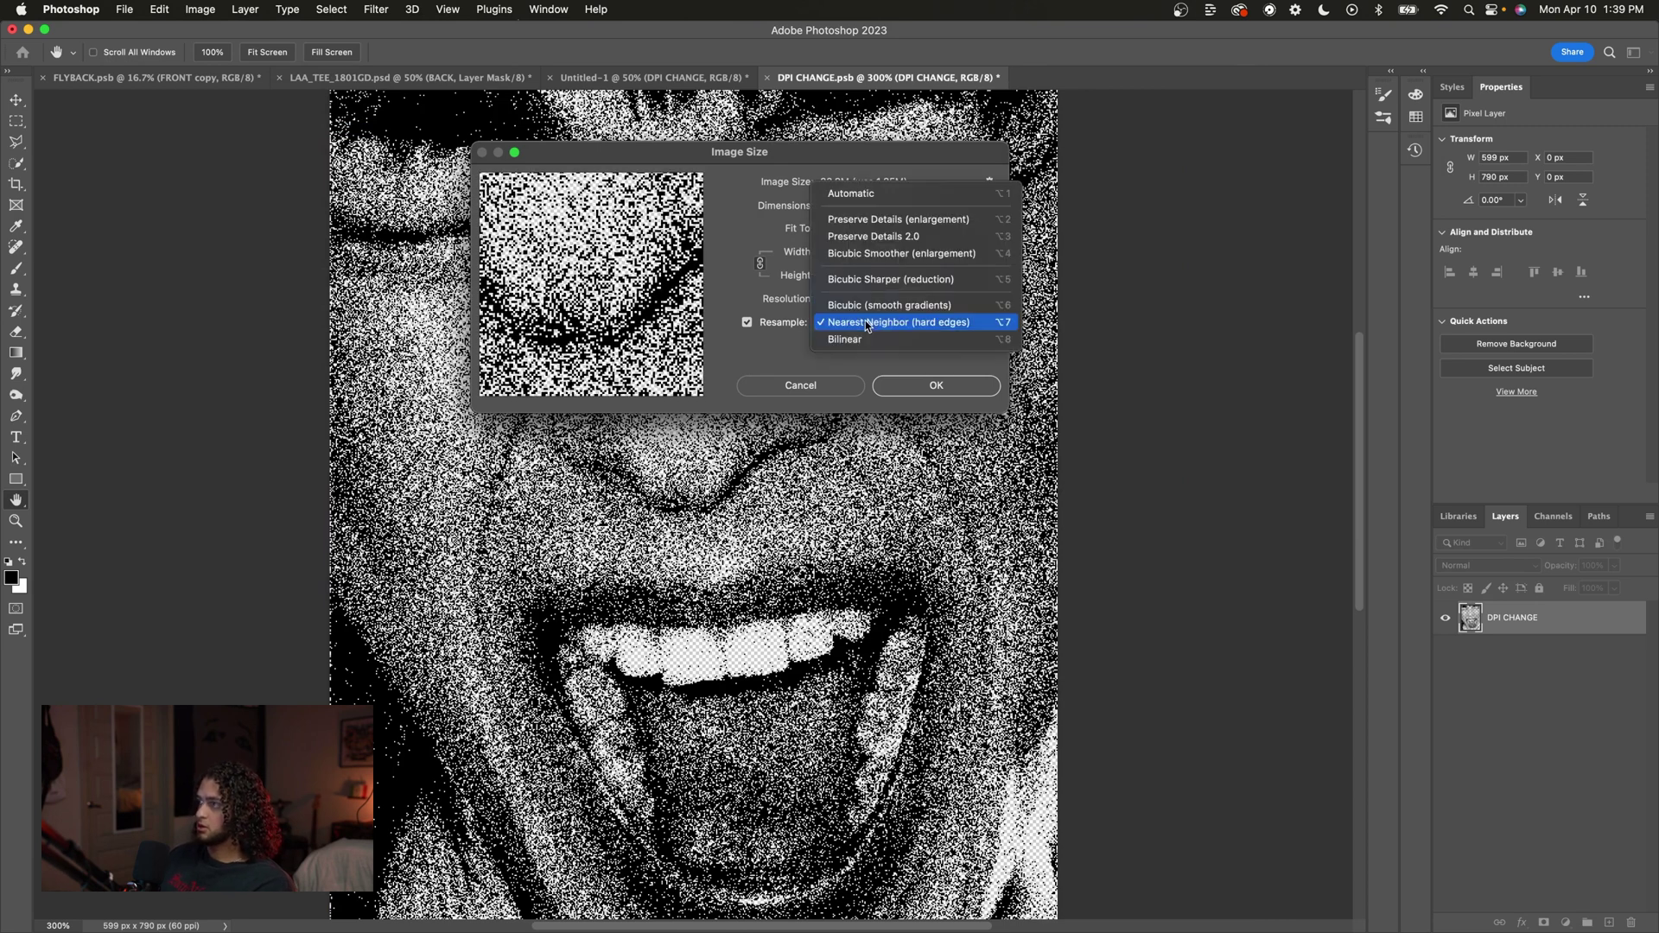
left_click(857, 198)
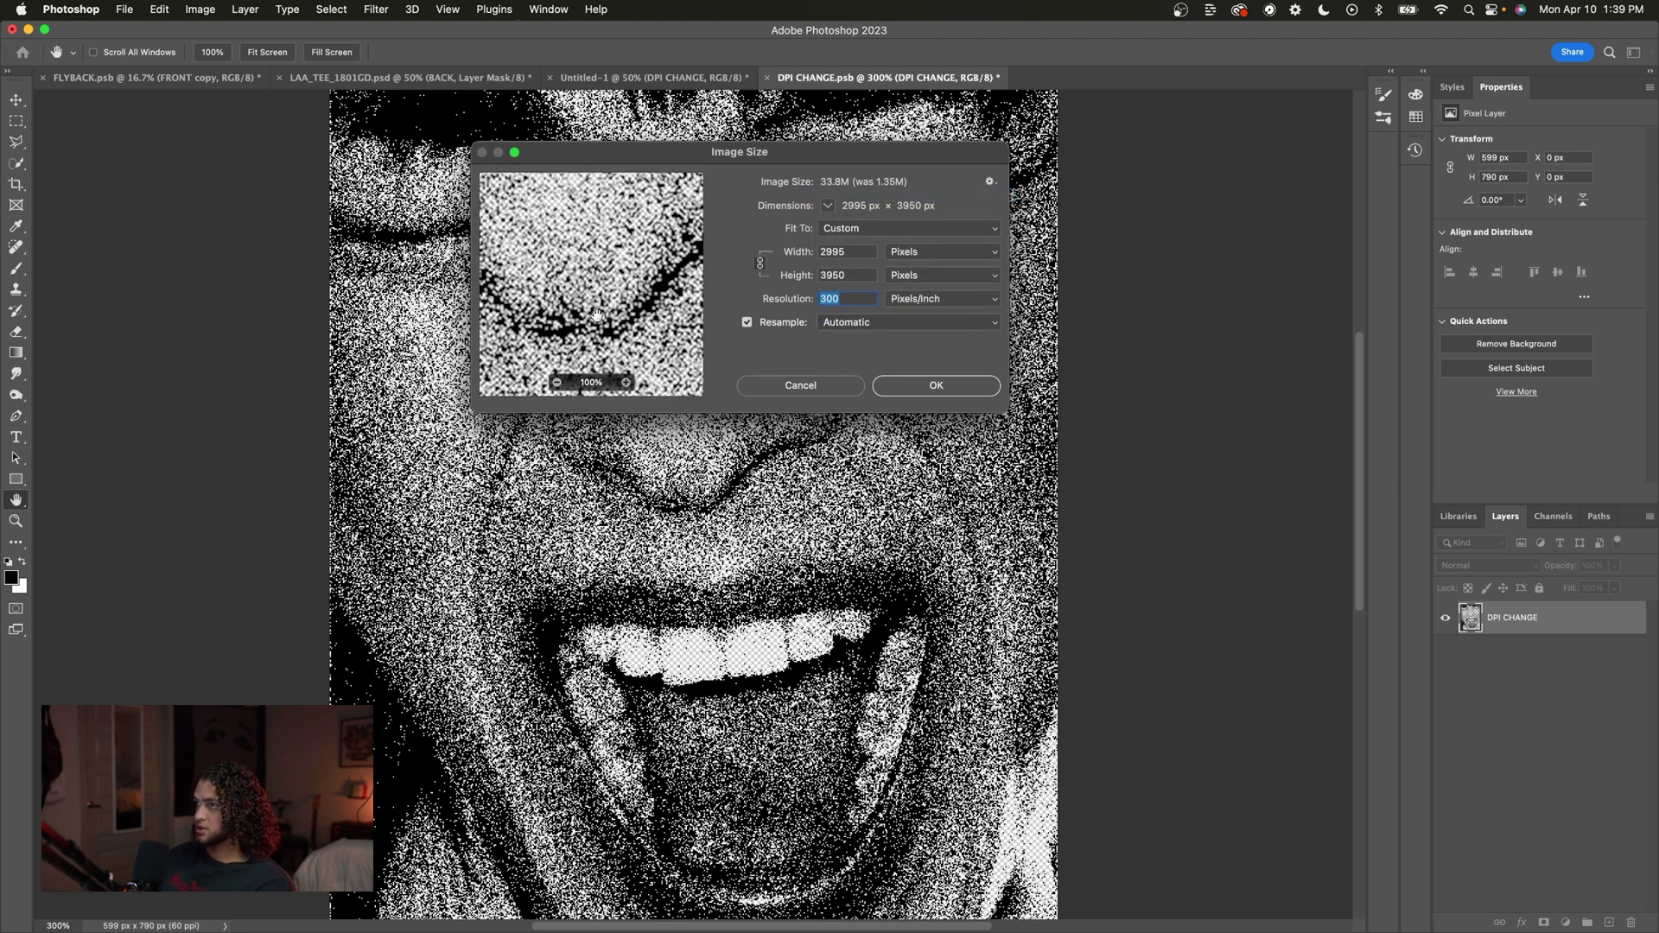
left_click_drag(596, 314, 596, 276)
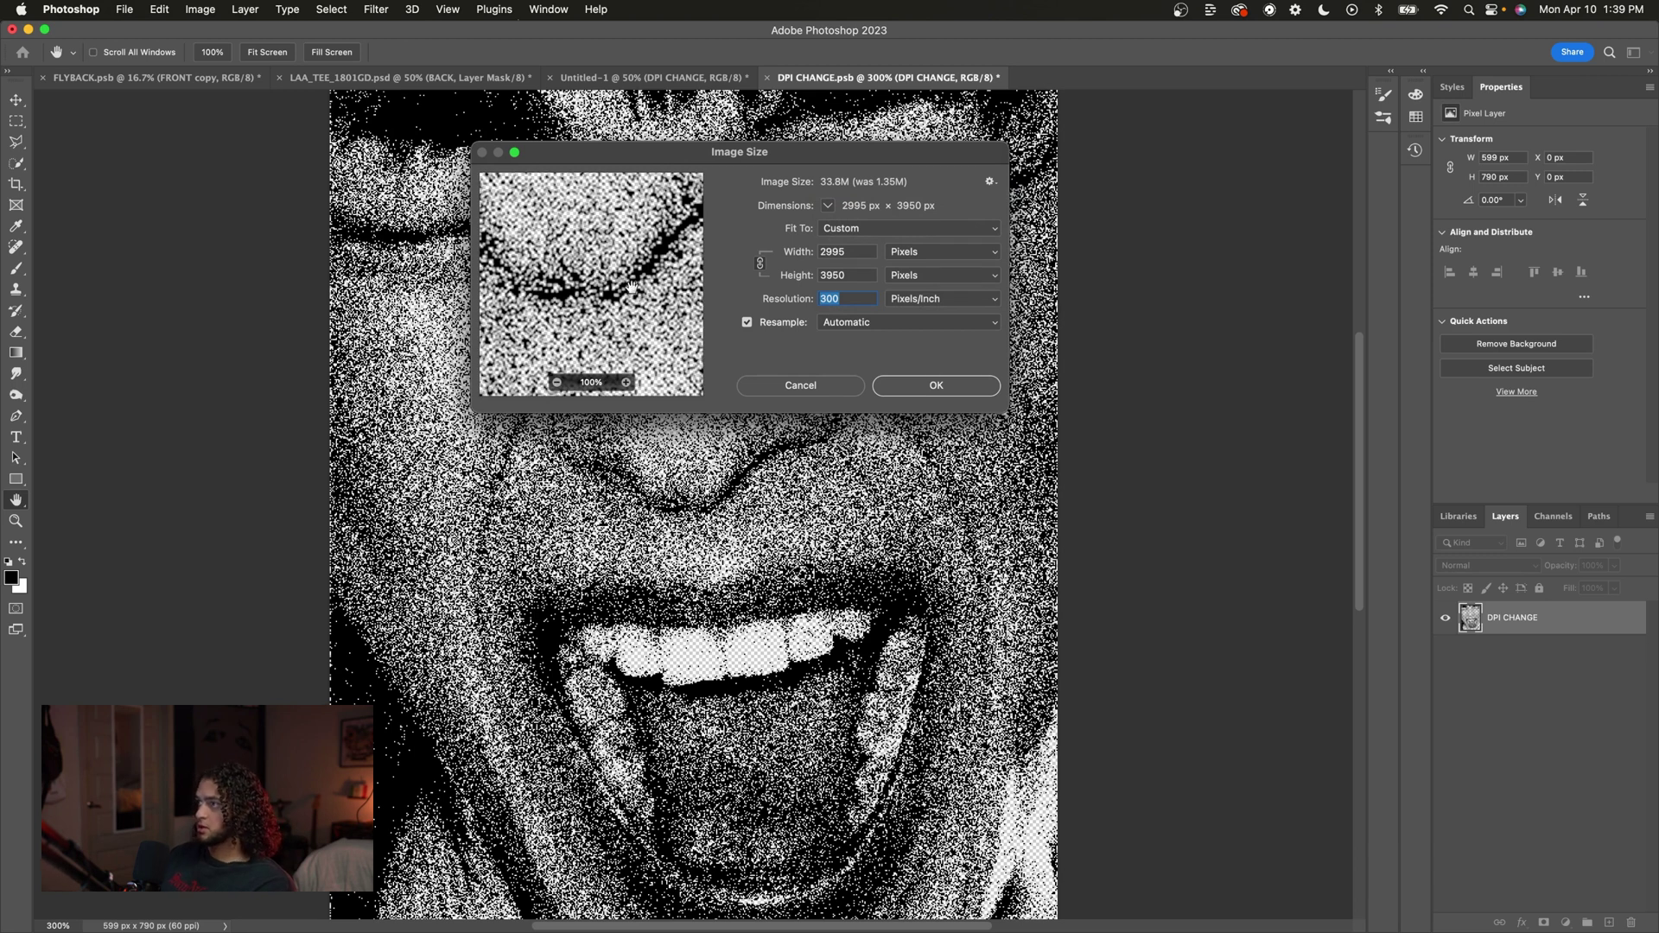
left_click(850, 323)
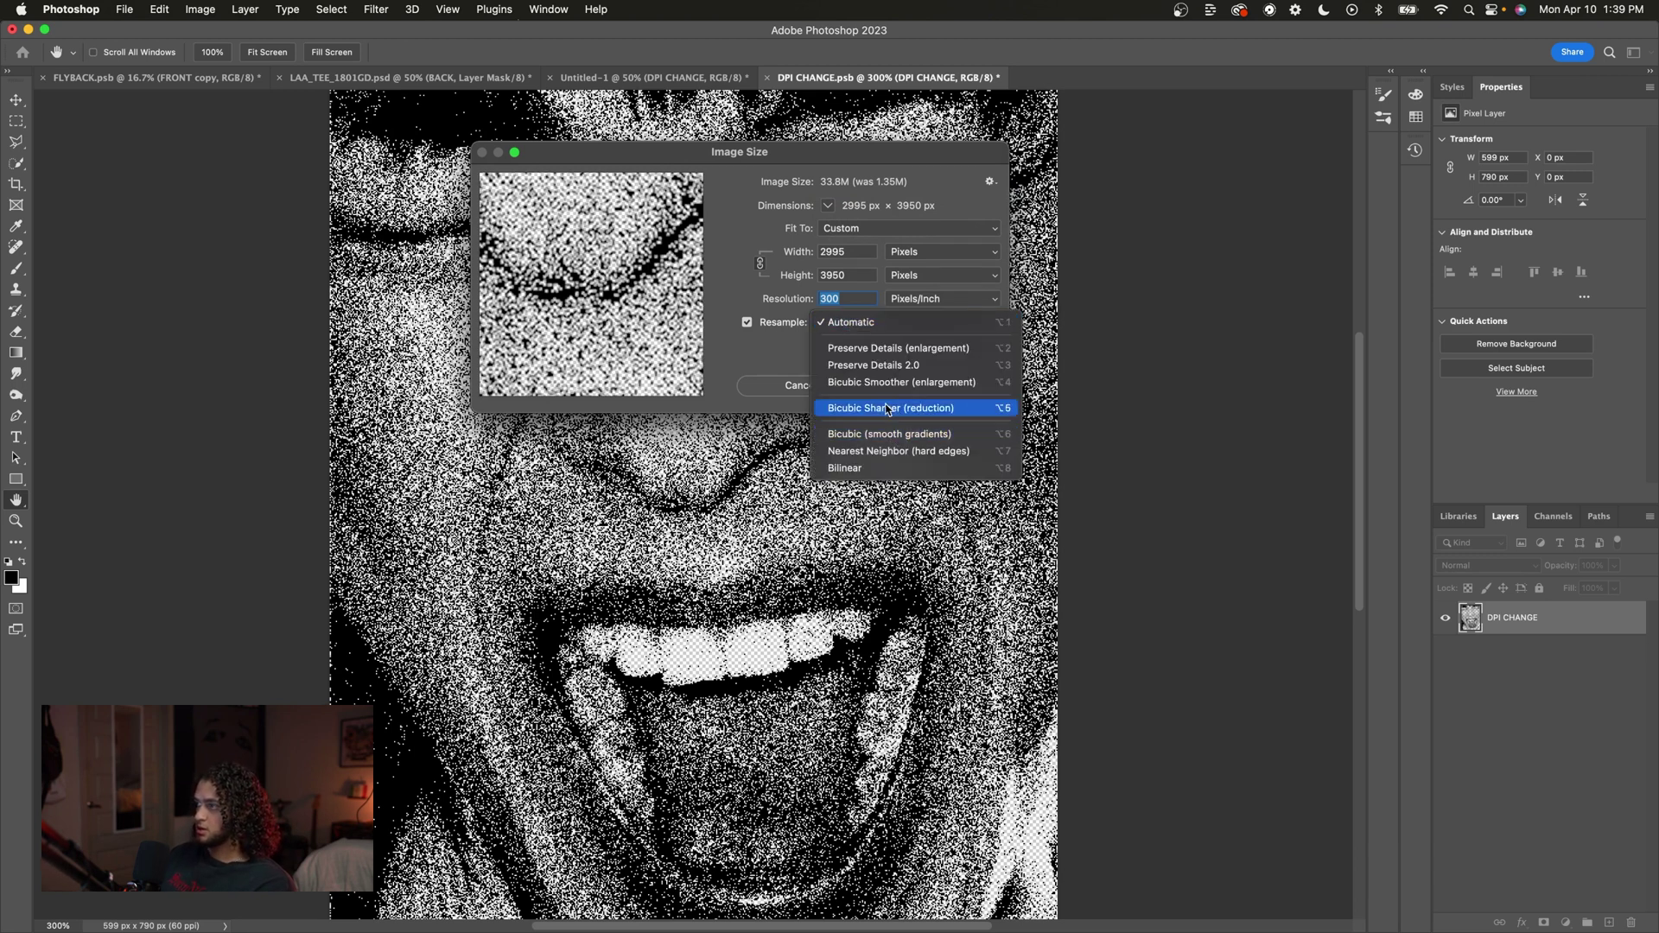
left_click(908, 451)
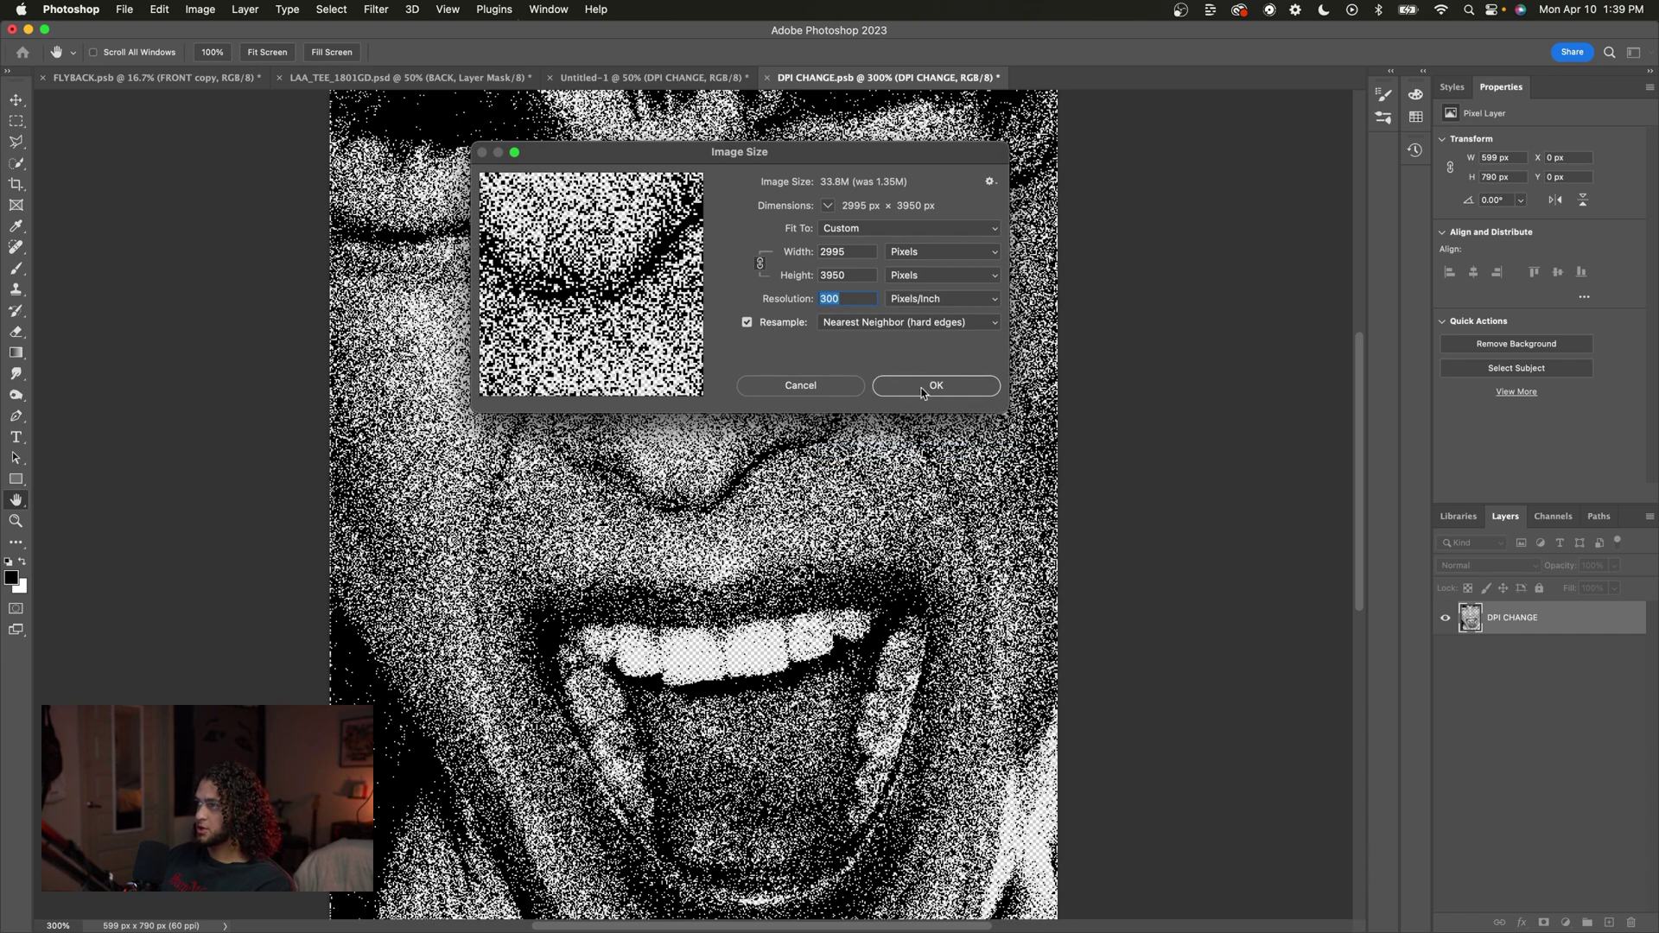
left_click(924, 387)
Fit the upscaled image in view and save DPI CHANGE.psb.
key("super+0")
key("super+equal")
key("super+equal")
key("super+equal")
key("v")
key("super+s")
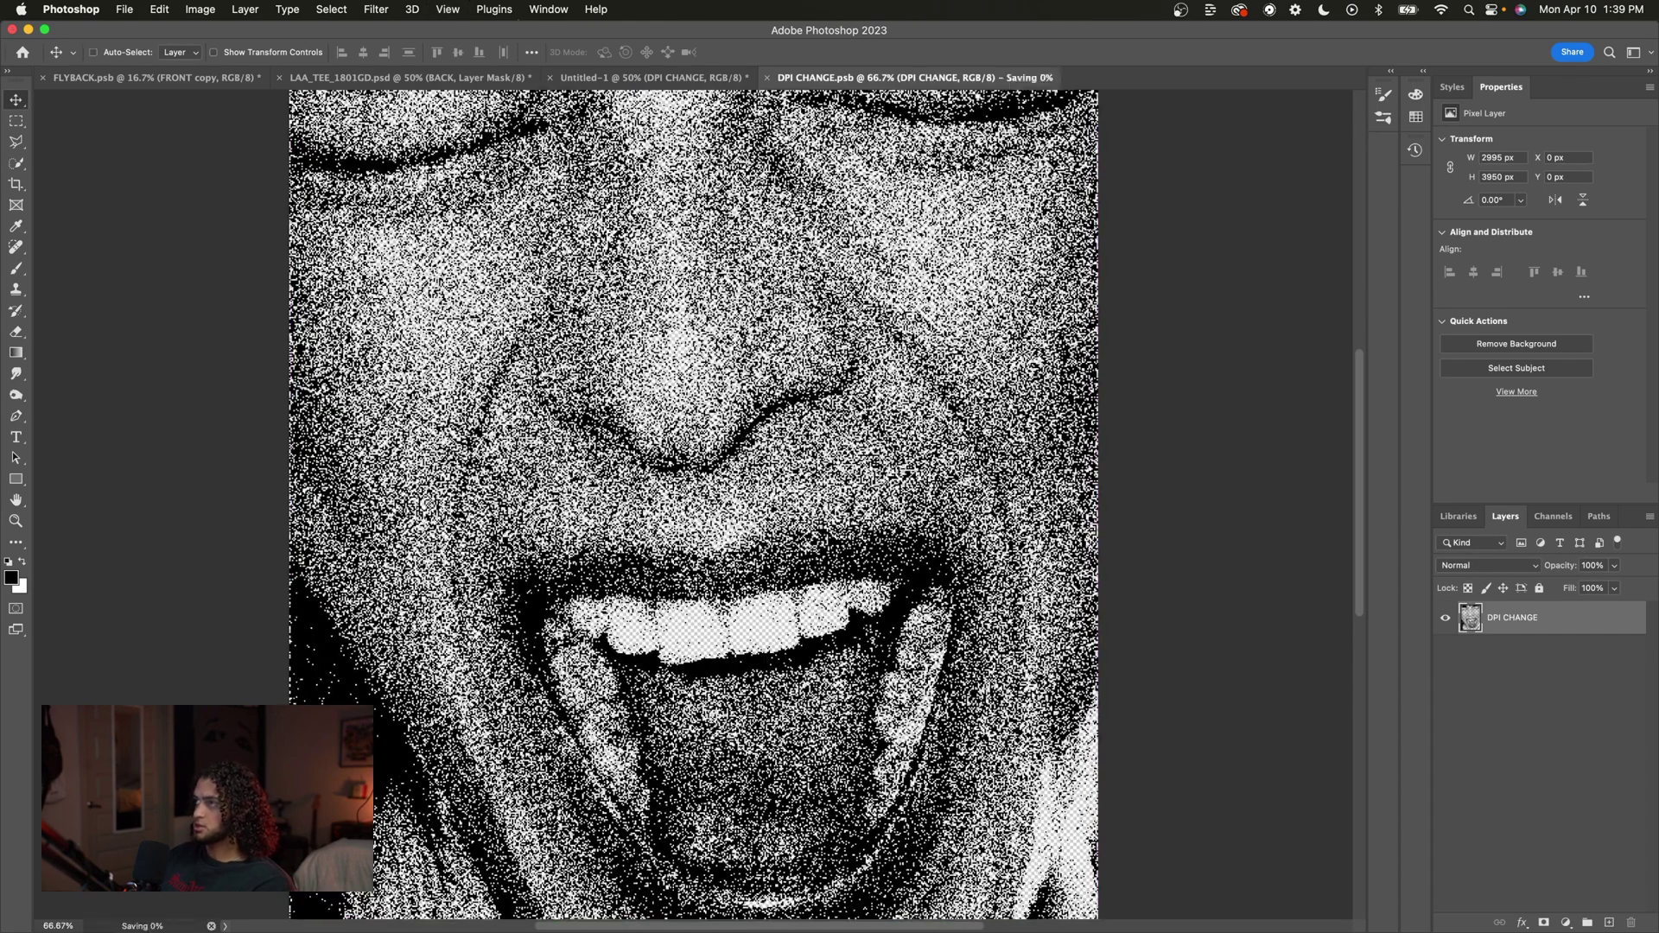
Return to Untitled-1 and zoom in and out to inspect the updated result.
left_click(698, 78)
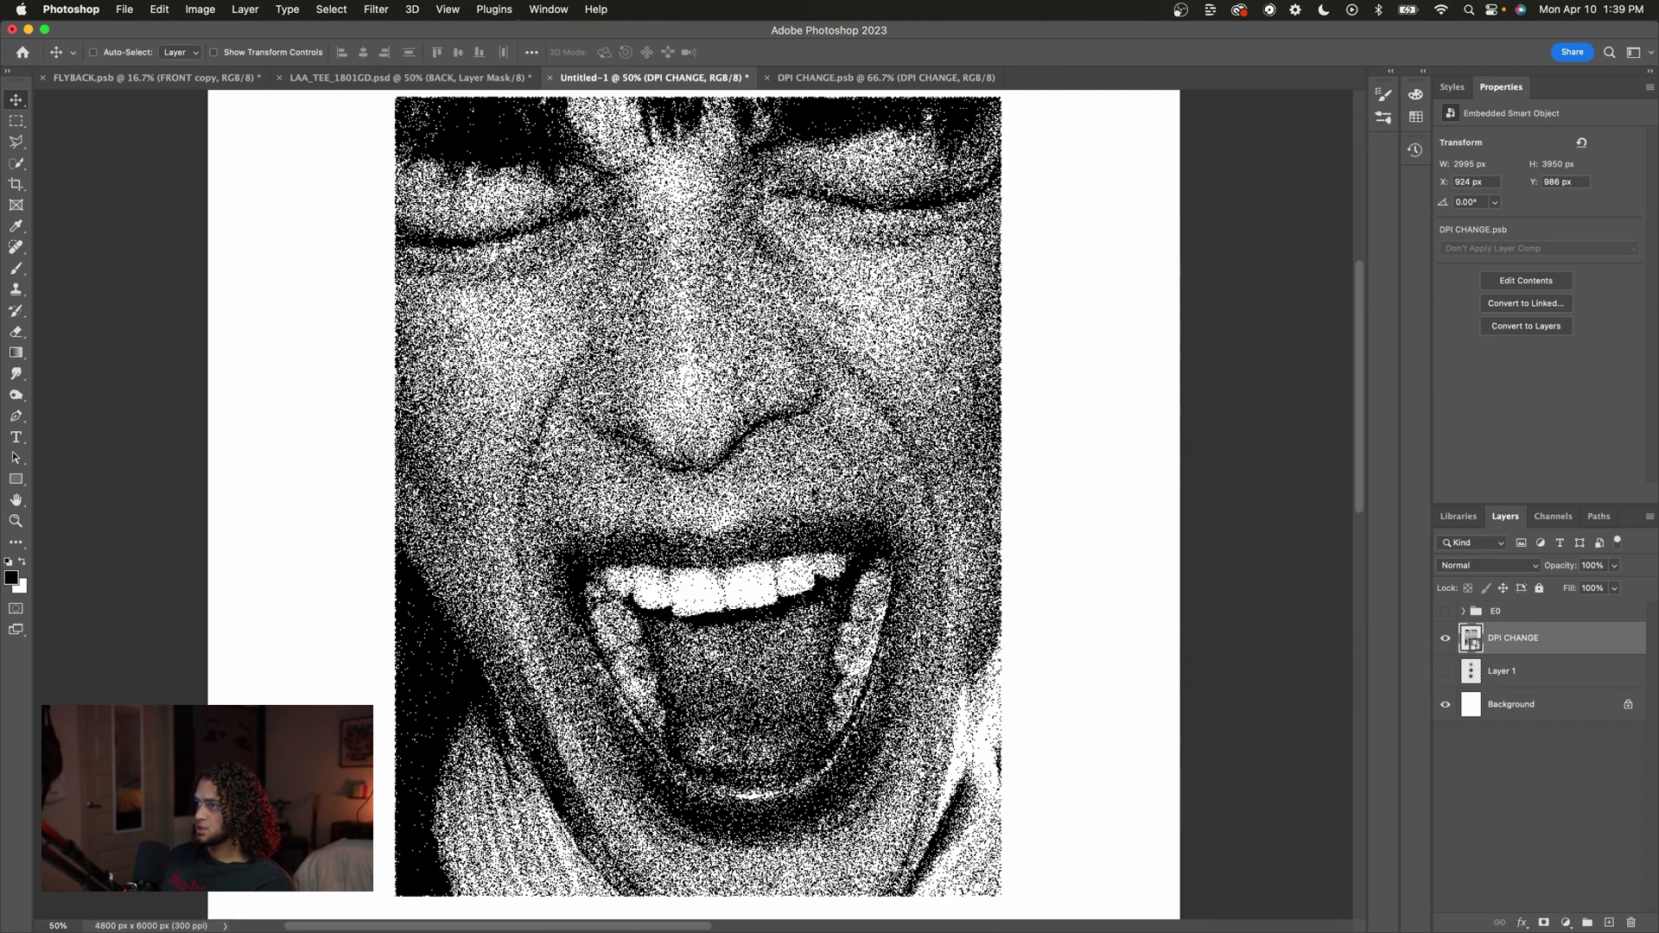
key("super+equal")
key("super+equal")
key("super+equal")
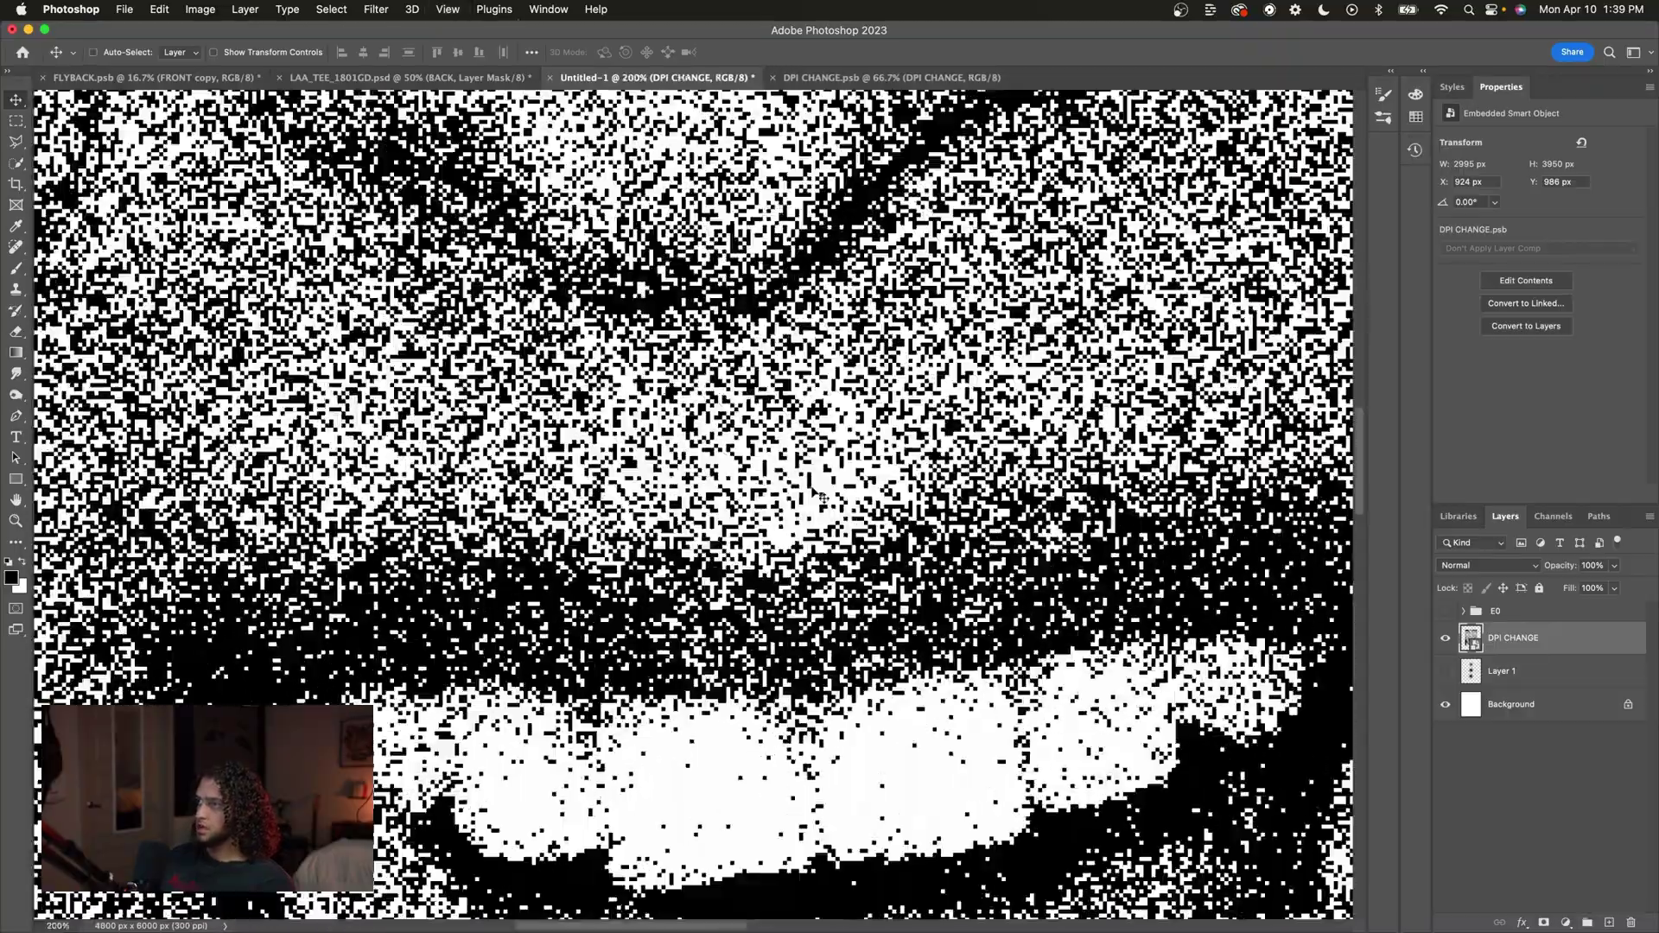
key("super+minus")
key("super+minus")
key("super+minus")
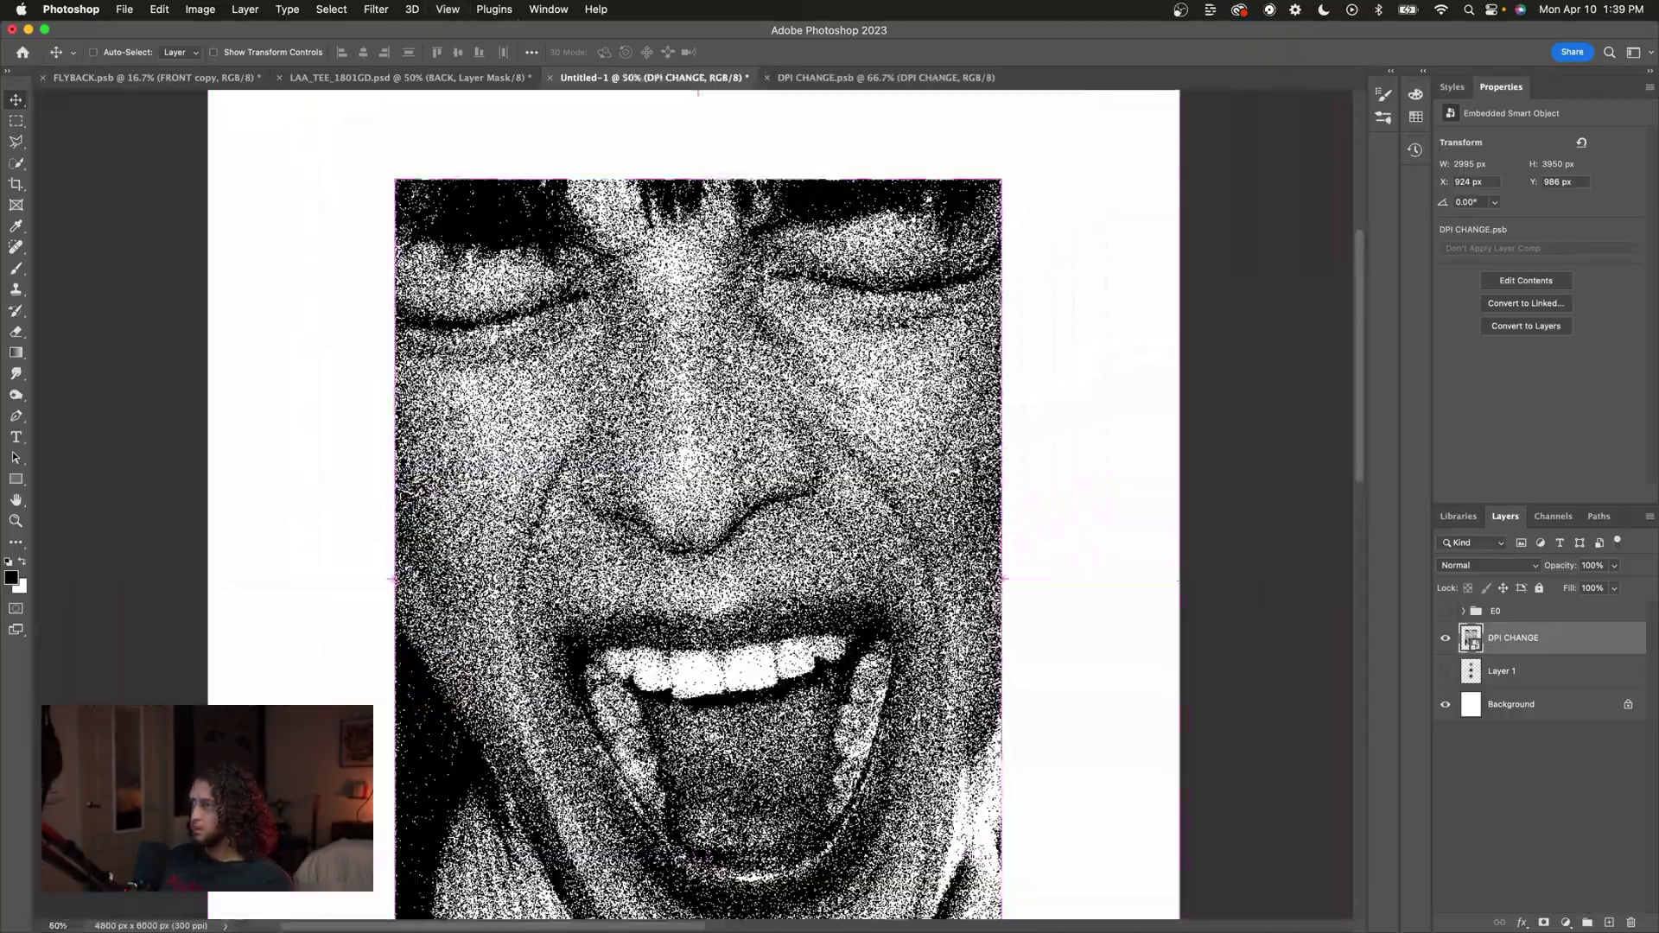
scroll(698, 518, "down", 2)
scroll(698, 519, "down", 1)
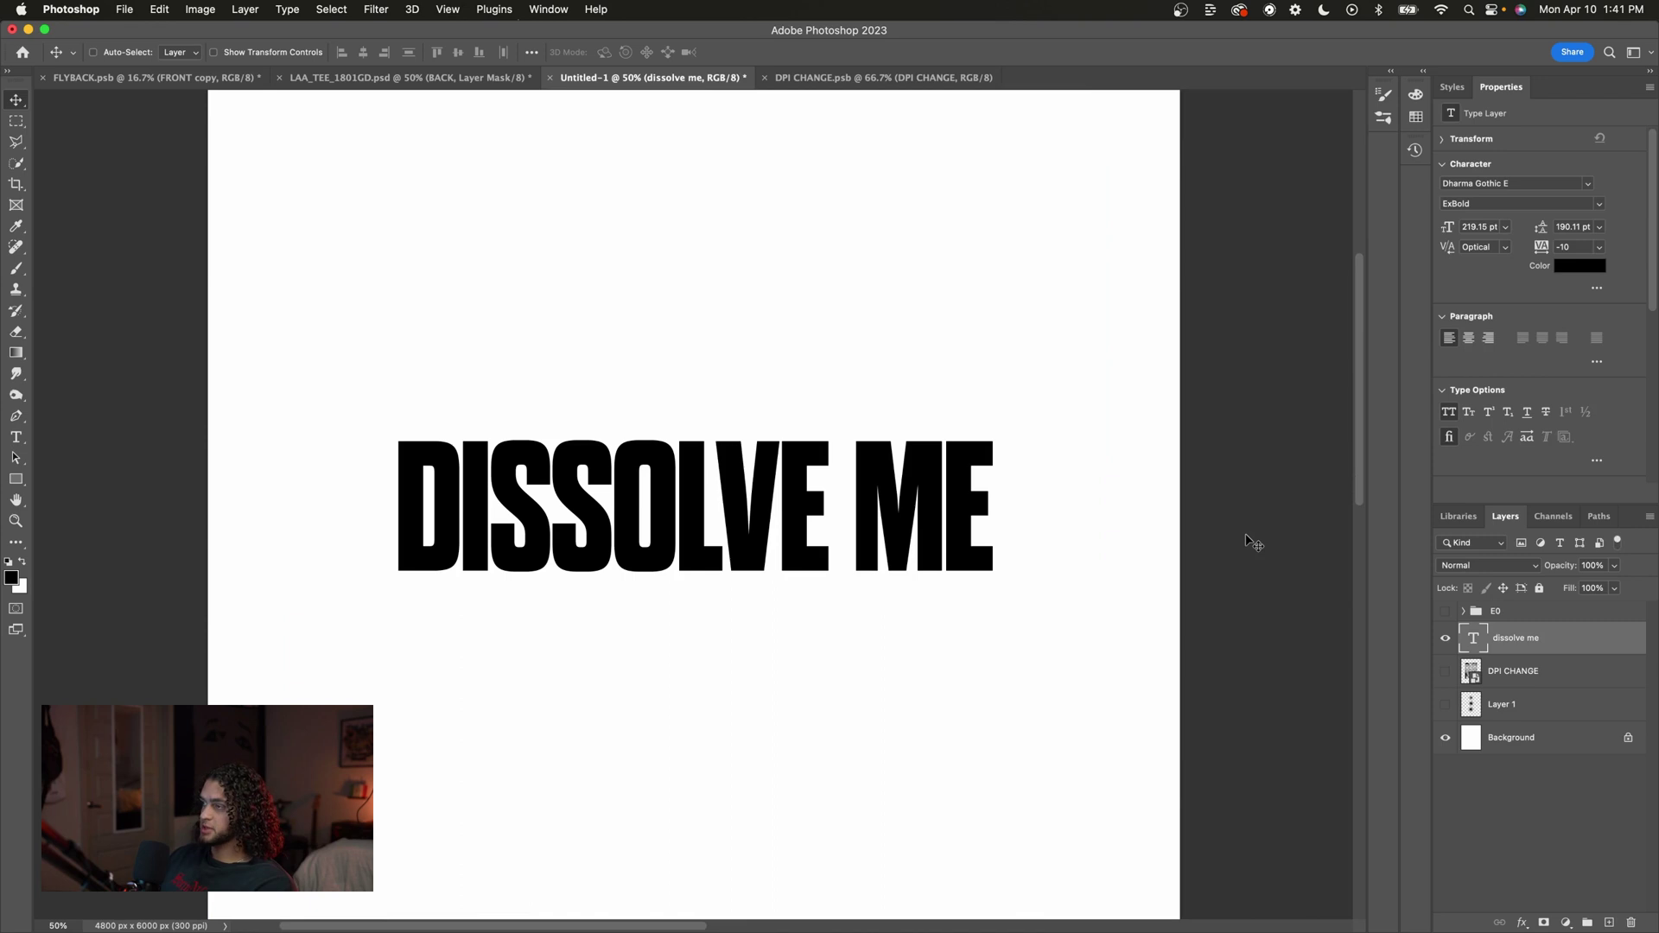
Show the dissolve me text layer, hide the E0 group, and move the text slightly lower.
left_click(1444, 638)
left_click(1444, 610)
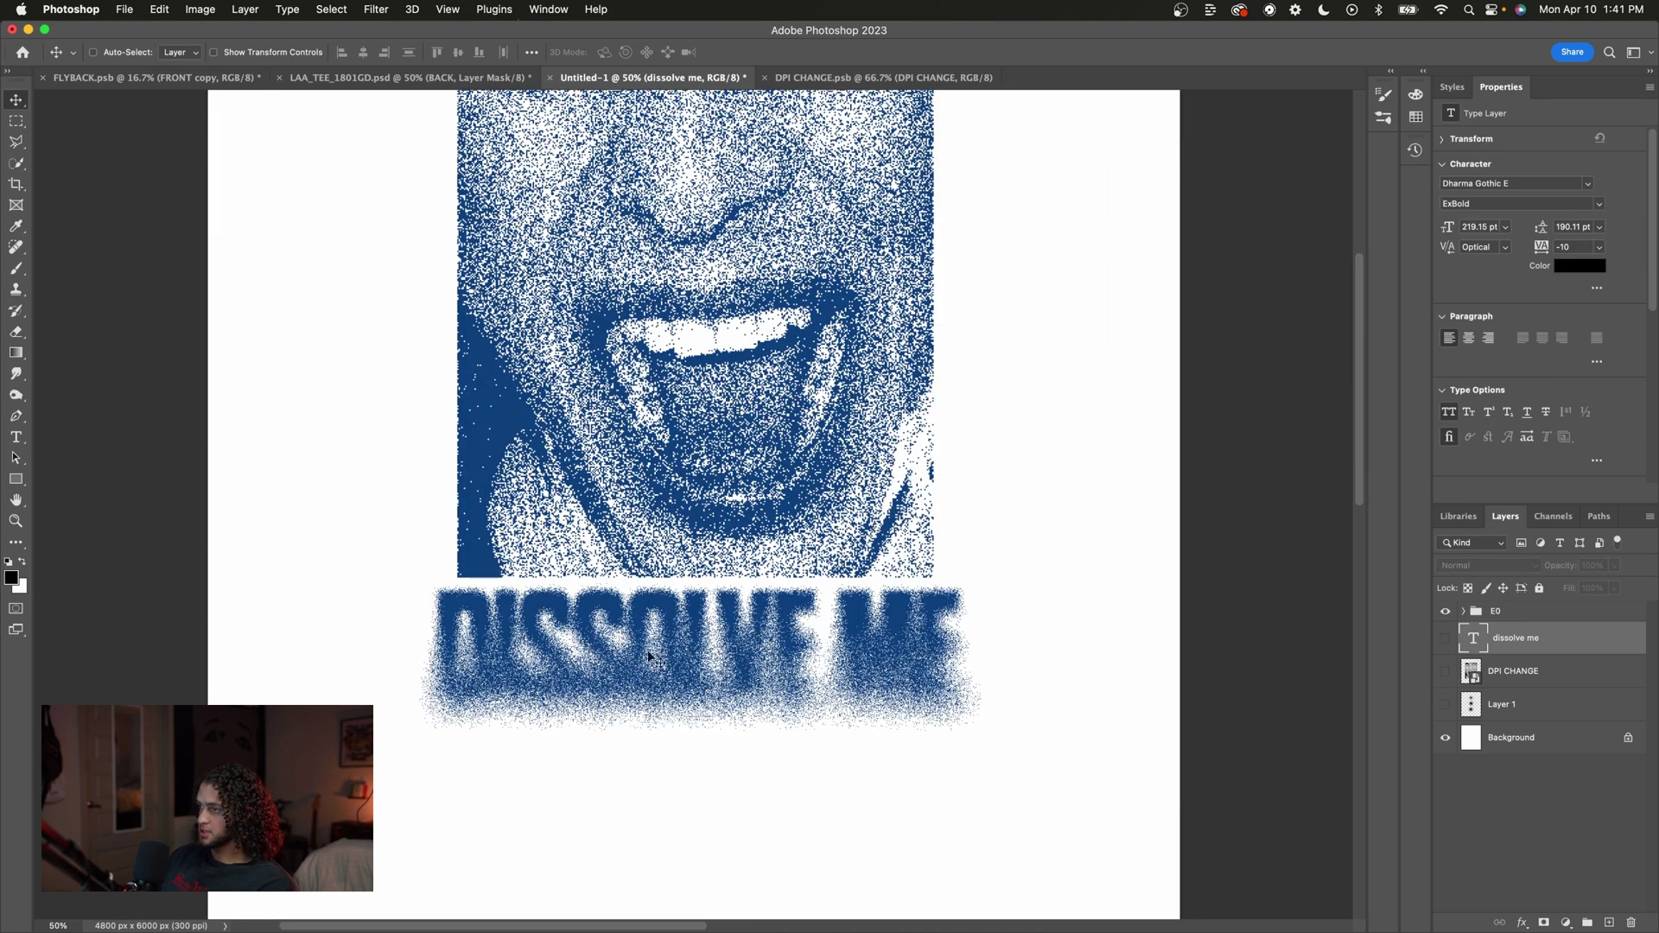
left_click(1444, 638)
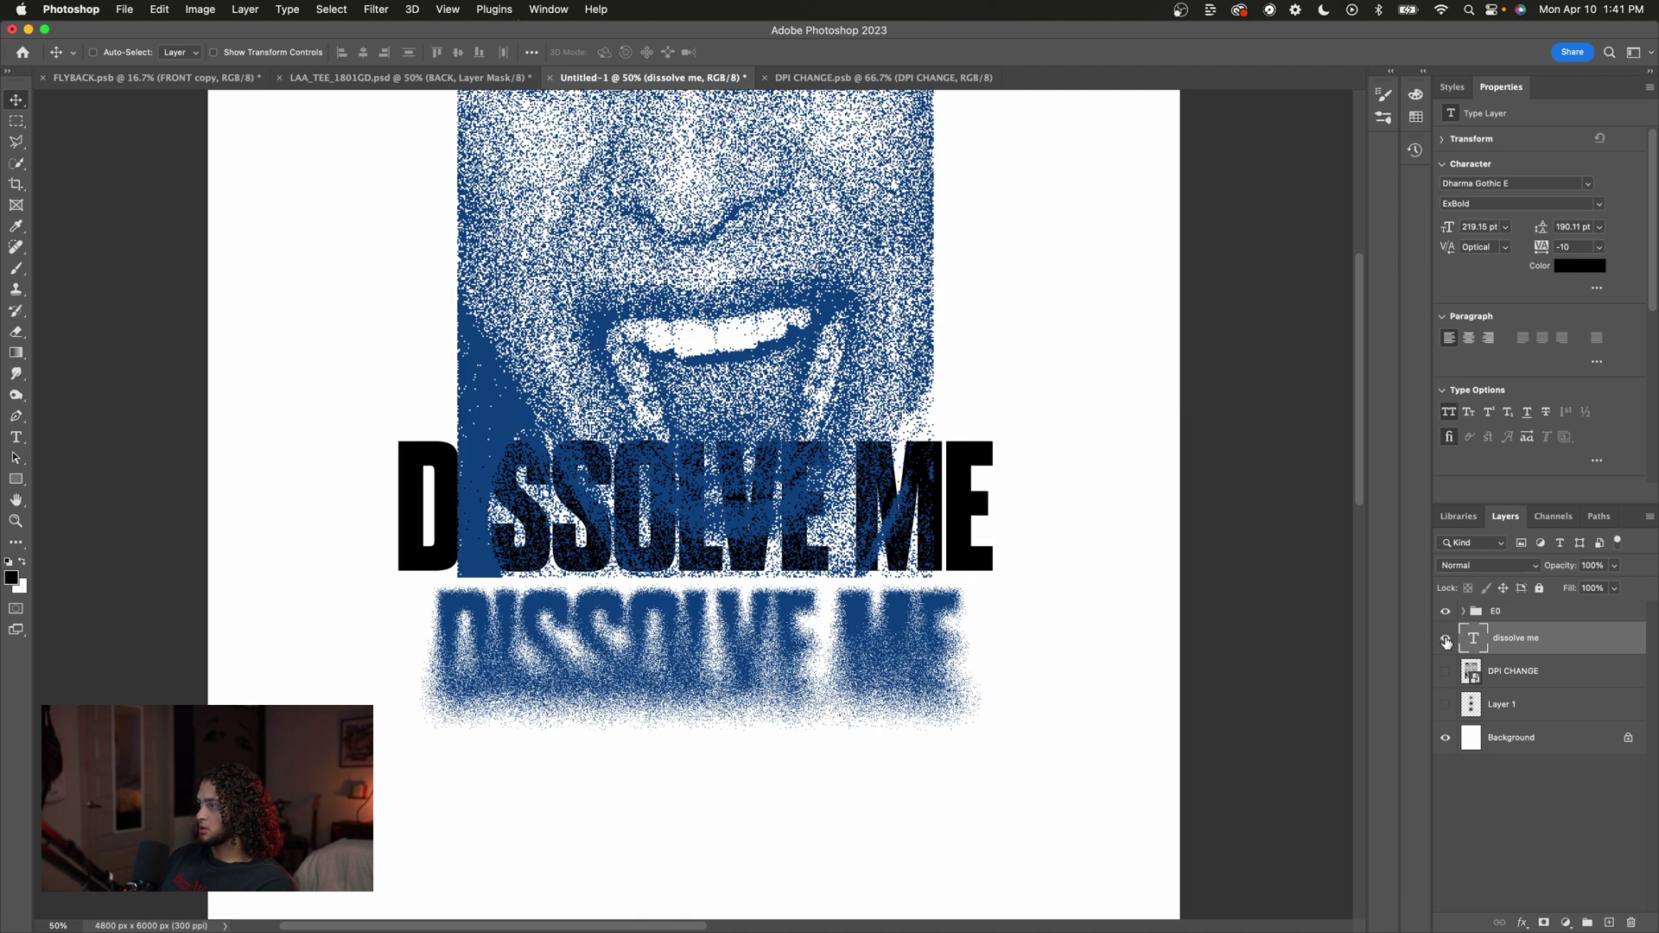
left_click(1445, 611)
left_click_drag(1160, 500, 1160, 541)
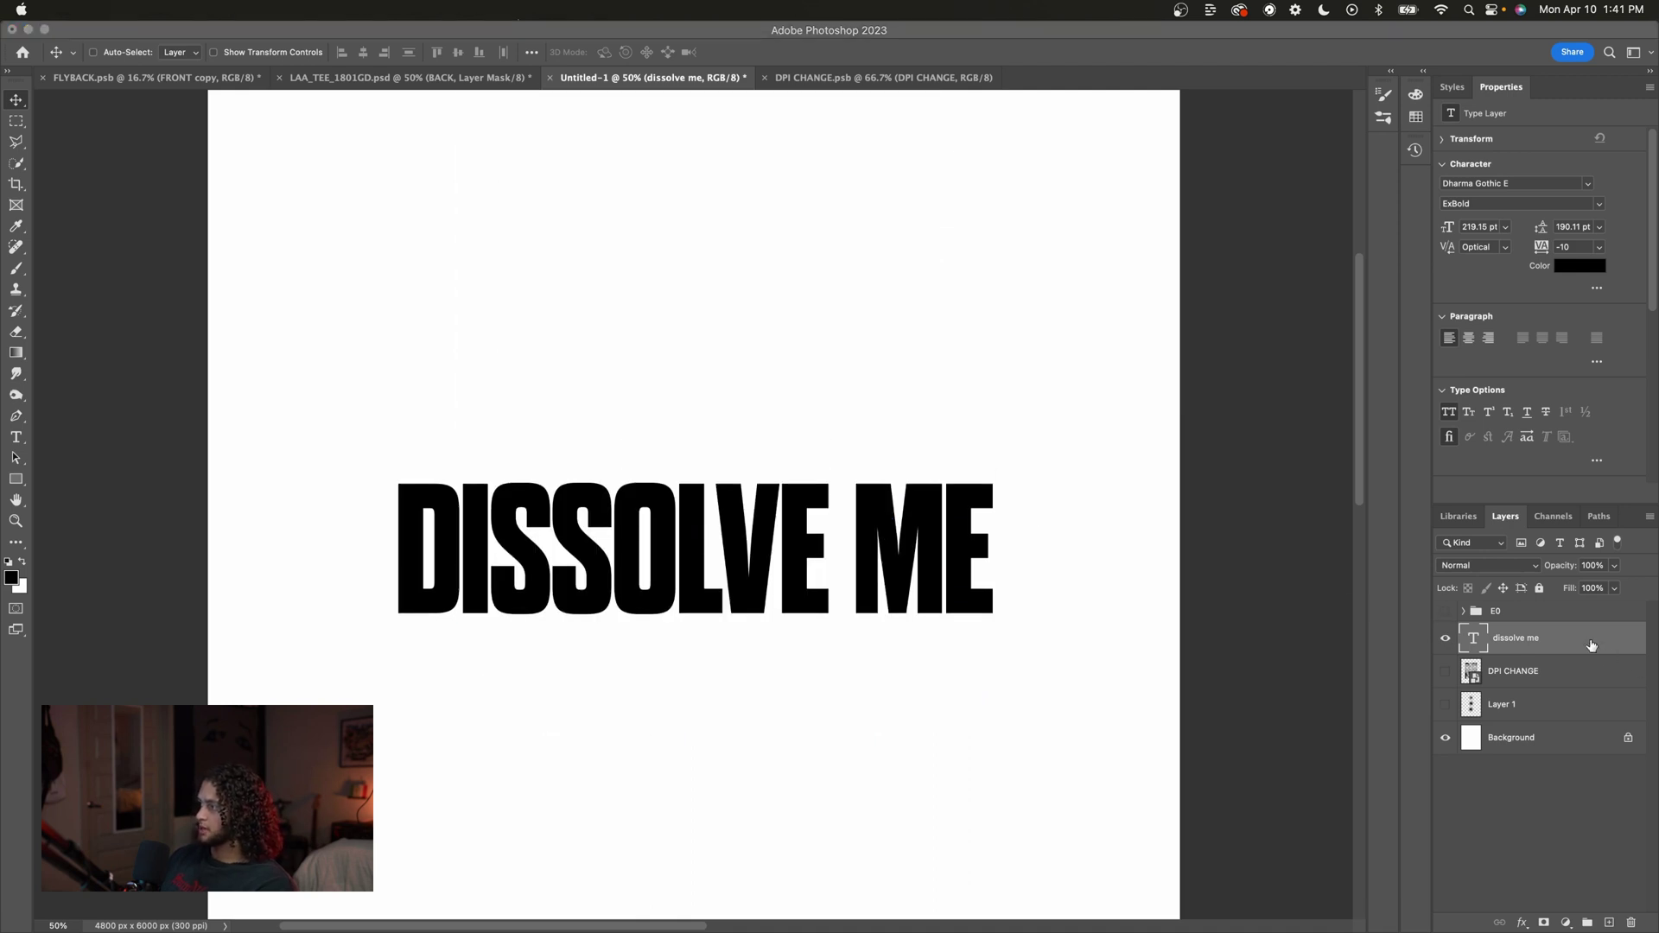
Convert the dissolve me text layer into a smart object.
right_click(1590, 645)
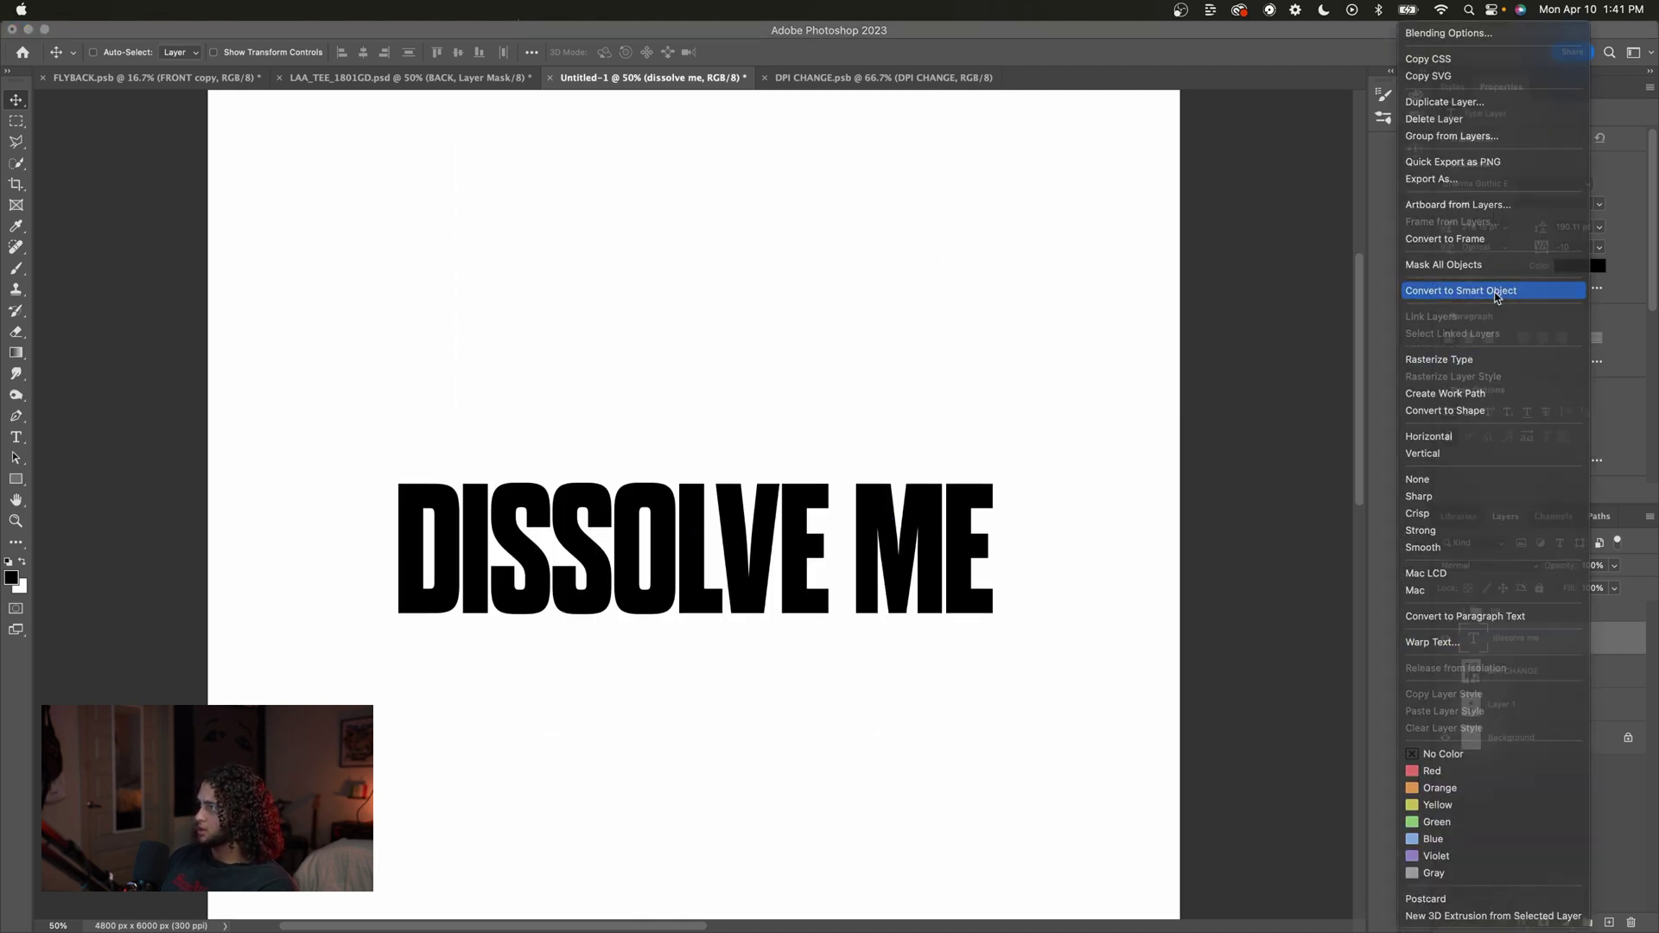
left_click(1495, 294)
scroll(957, 462, "up", 1)
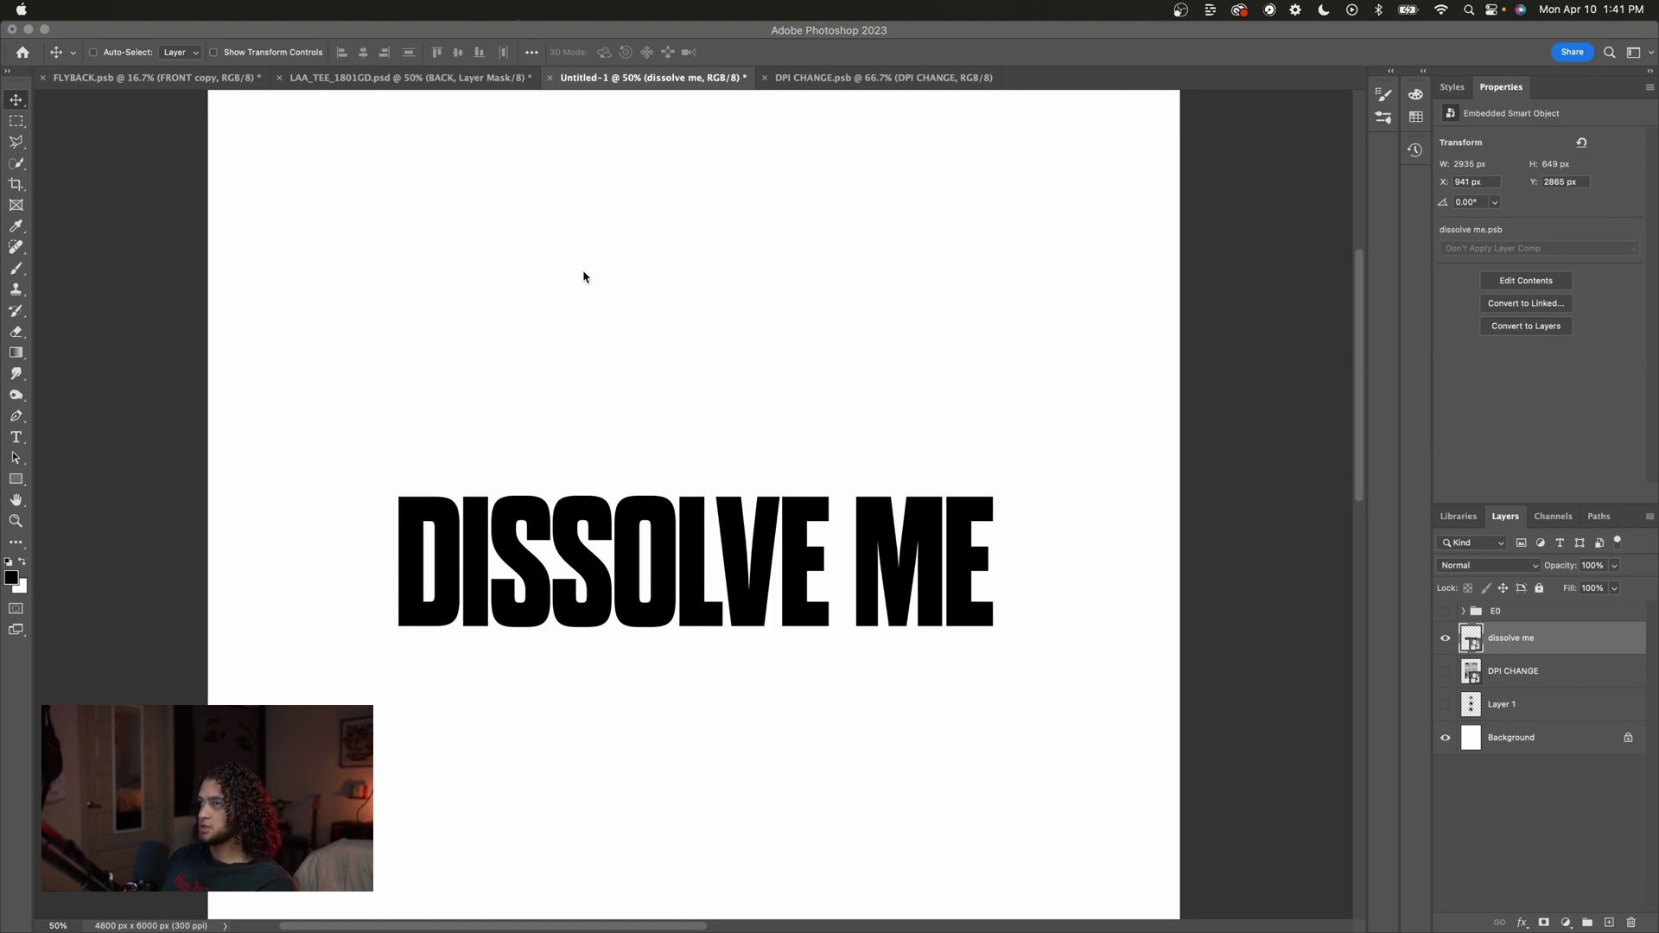
left_click(384, 6)
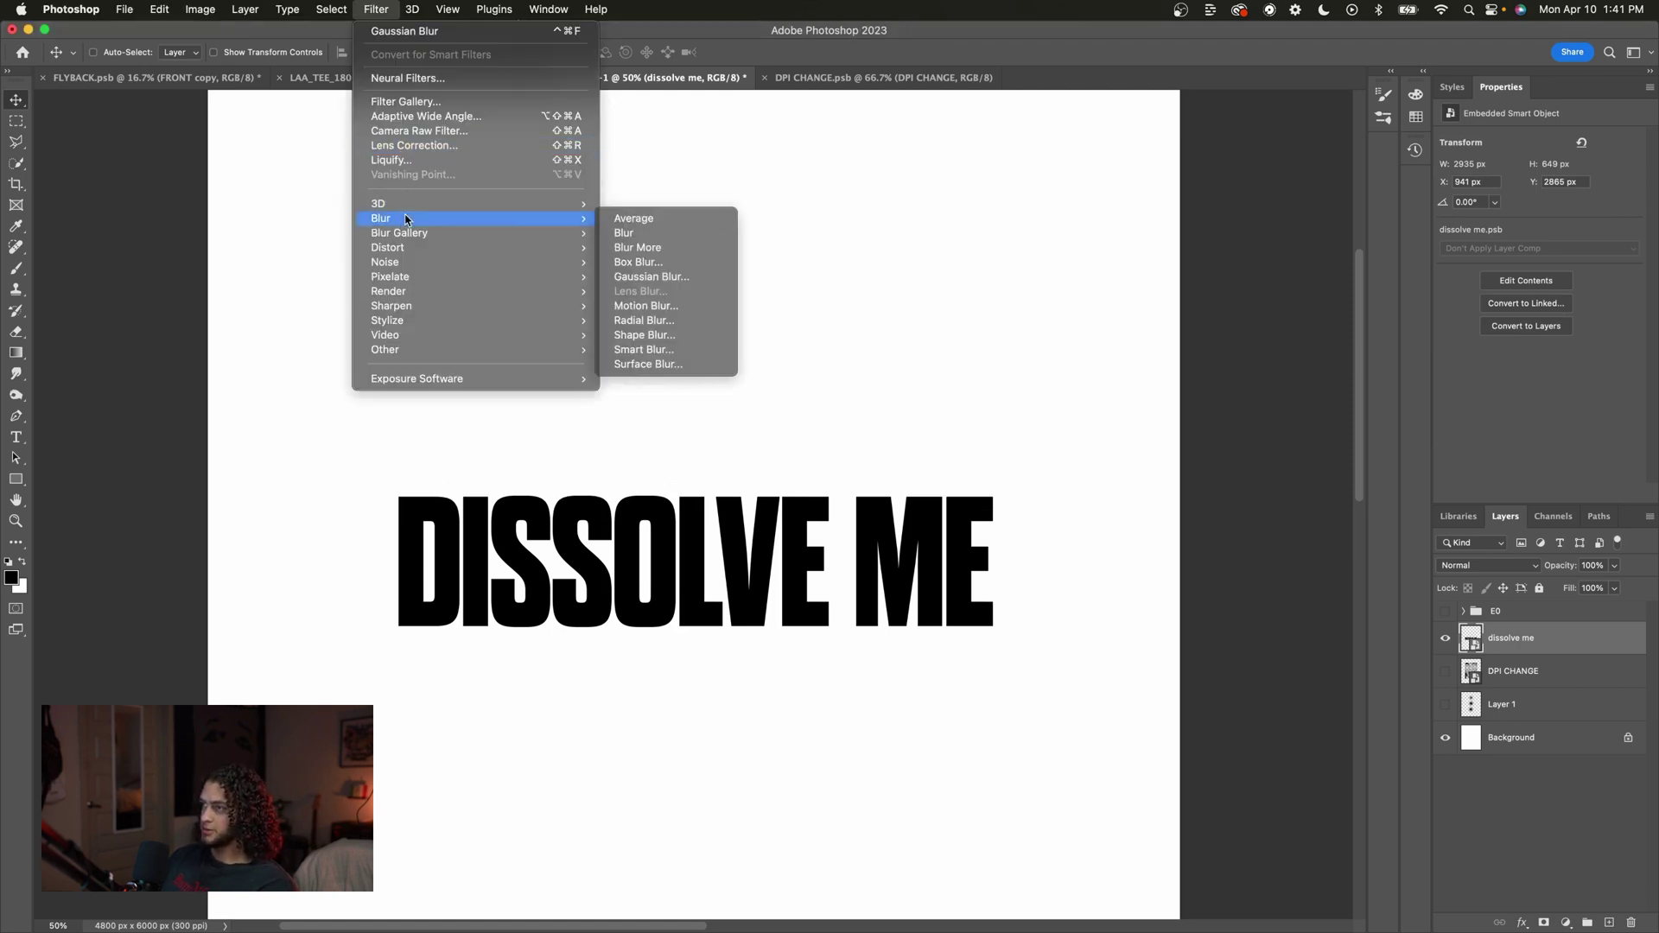
Field Blur the text at 9 px with a 201 px pin below it, then set Dissolve blending.
mouse_move(541, 235)
left_click(637, 232)
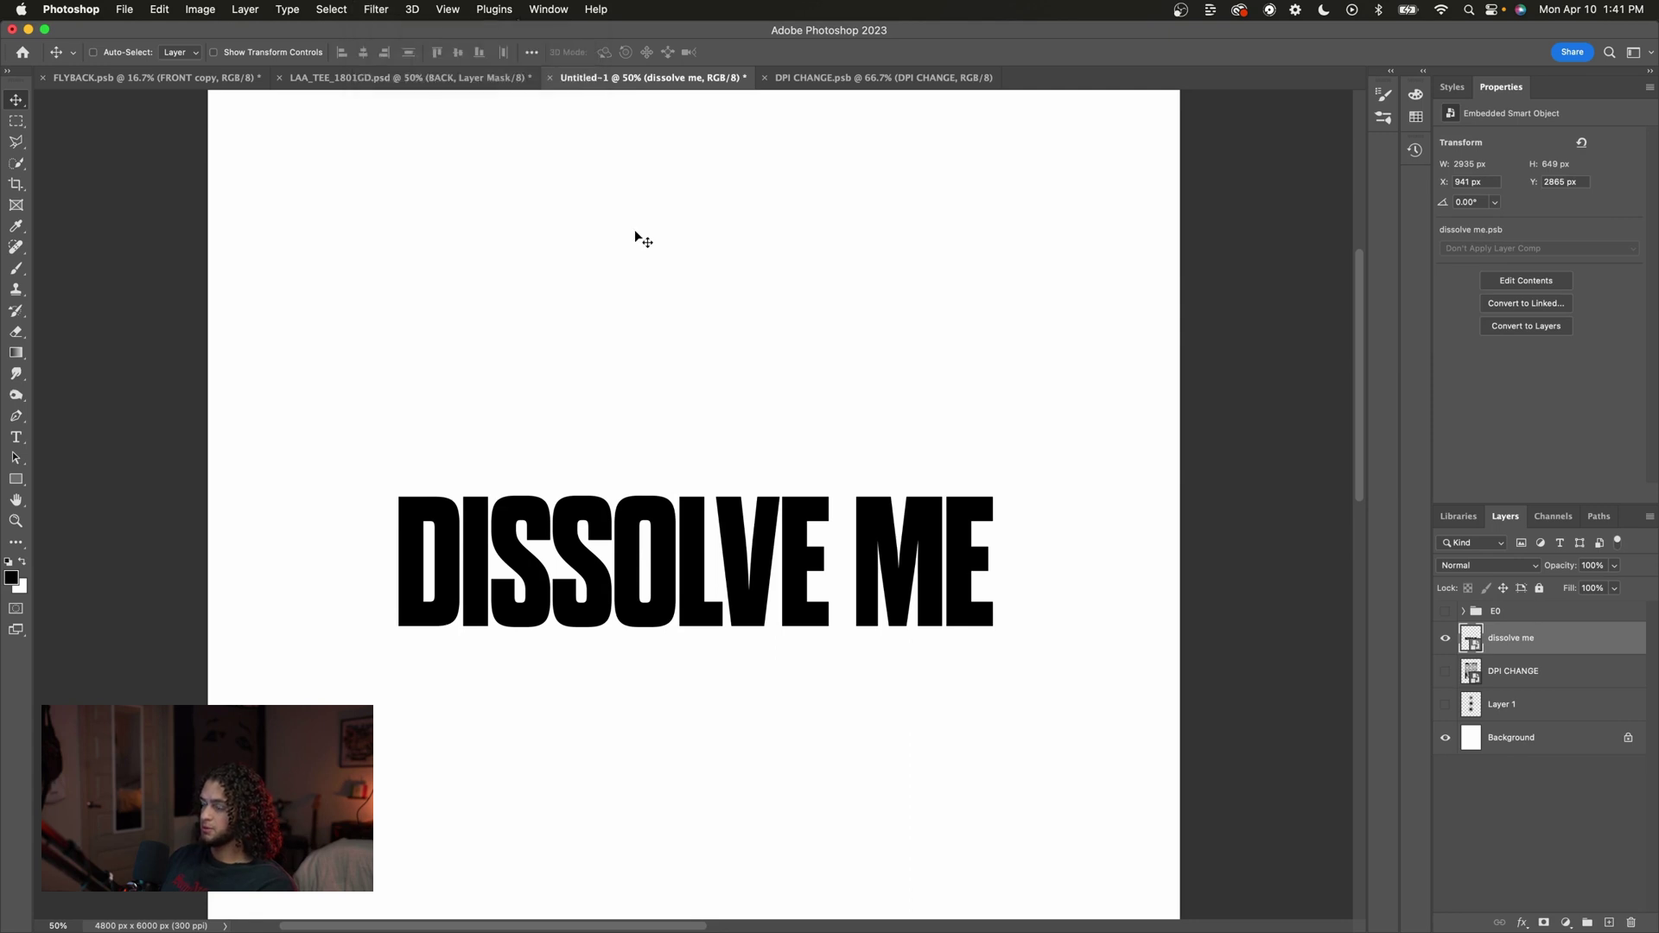
left_click_drag(733, 523, 741, 507)
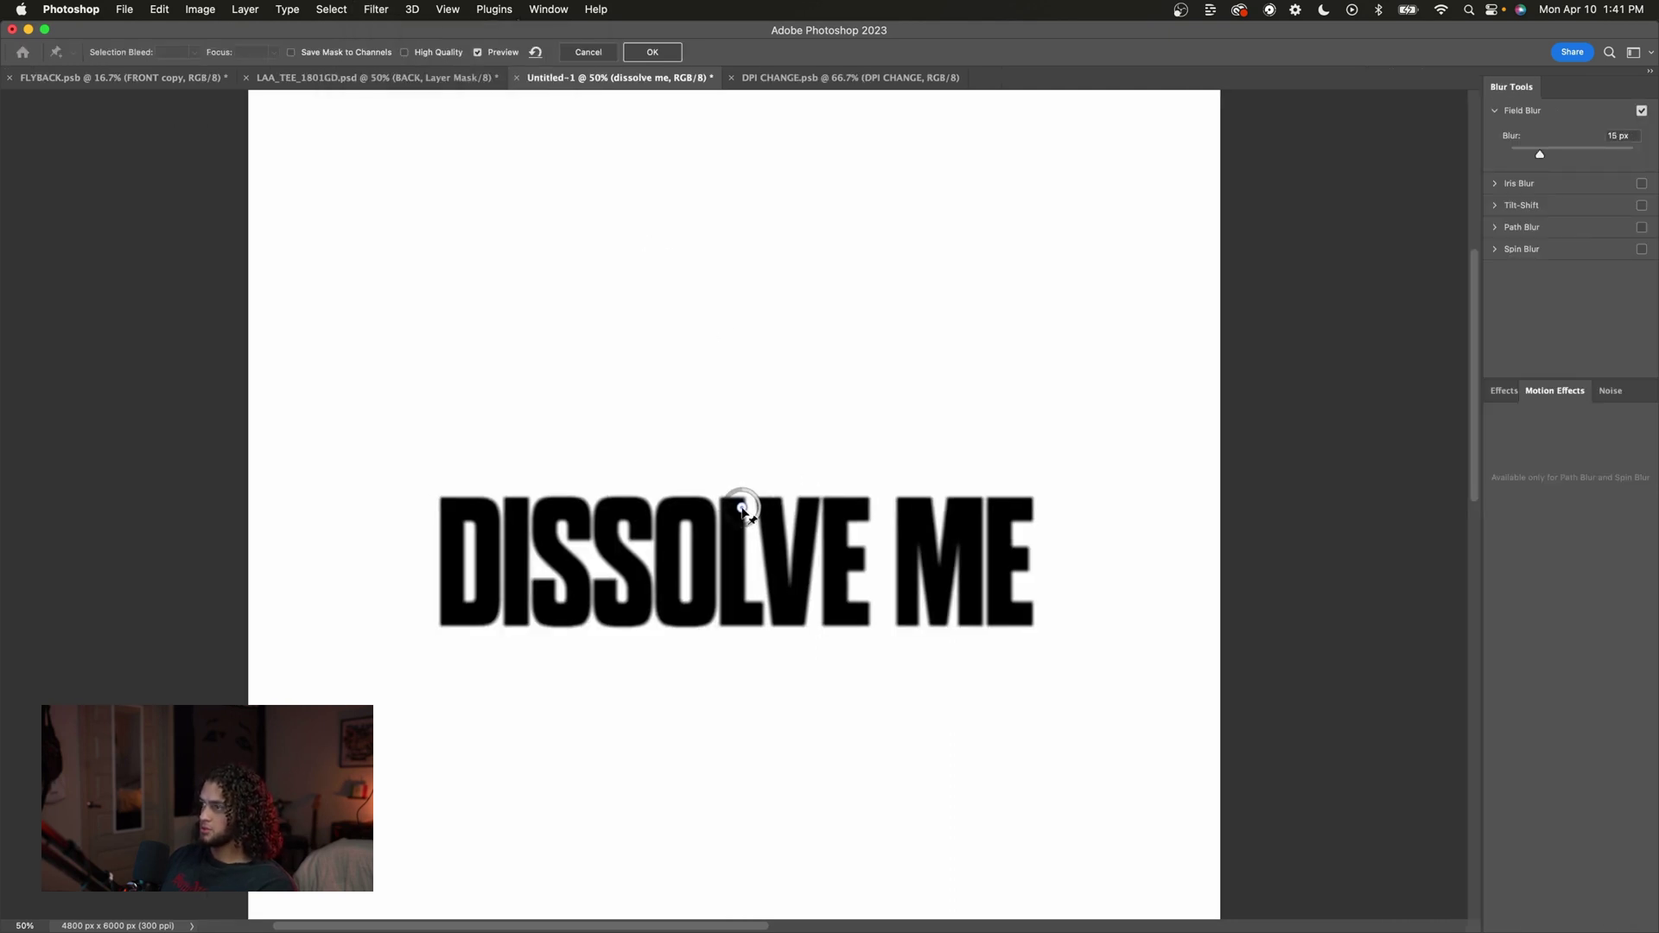
left_click_drag(1539, 154, 1534, 156)
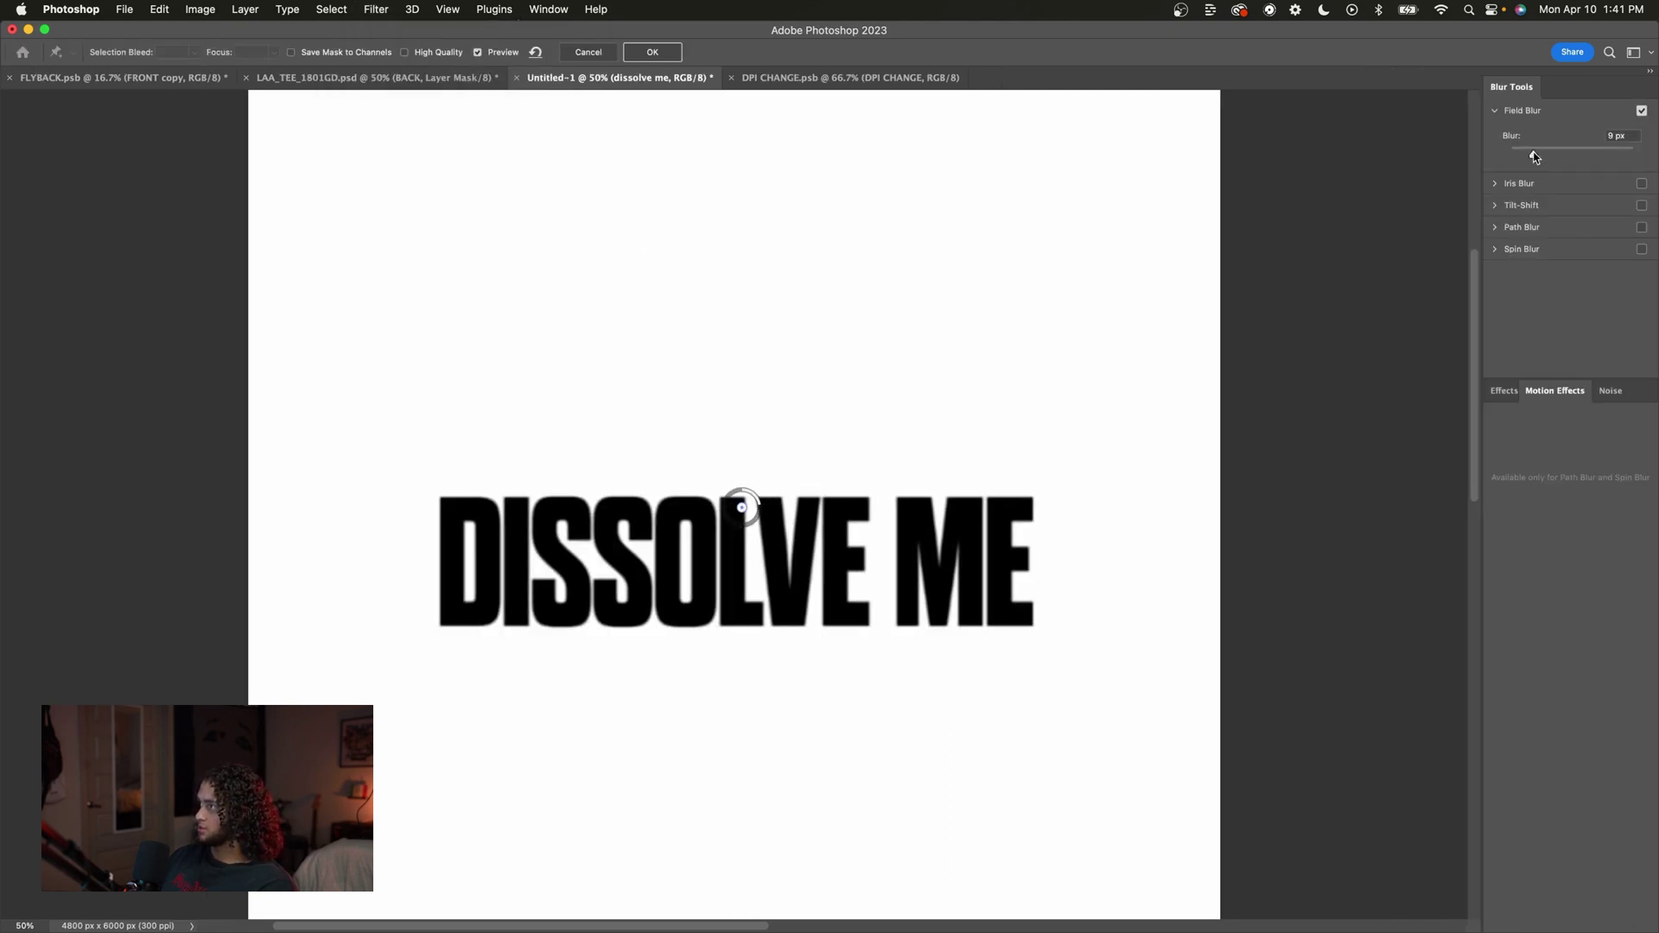
left_click(741, 668)
left_click(1597, 154)
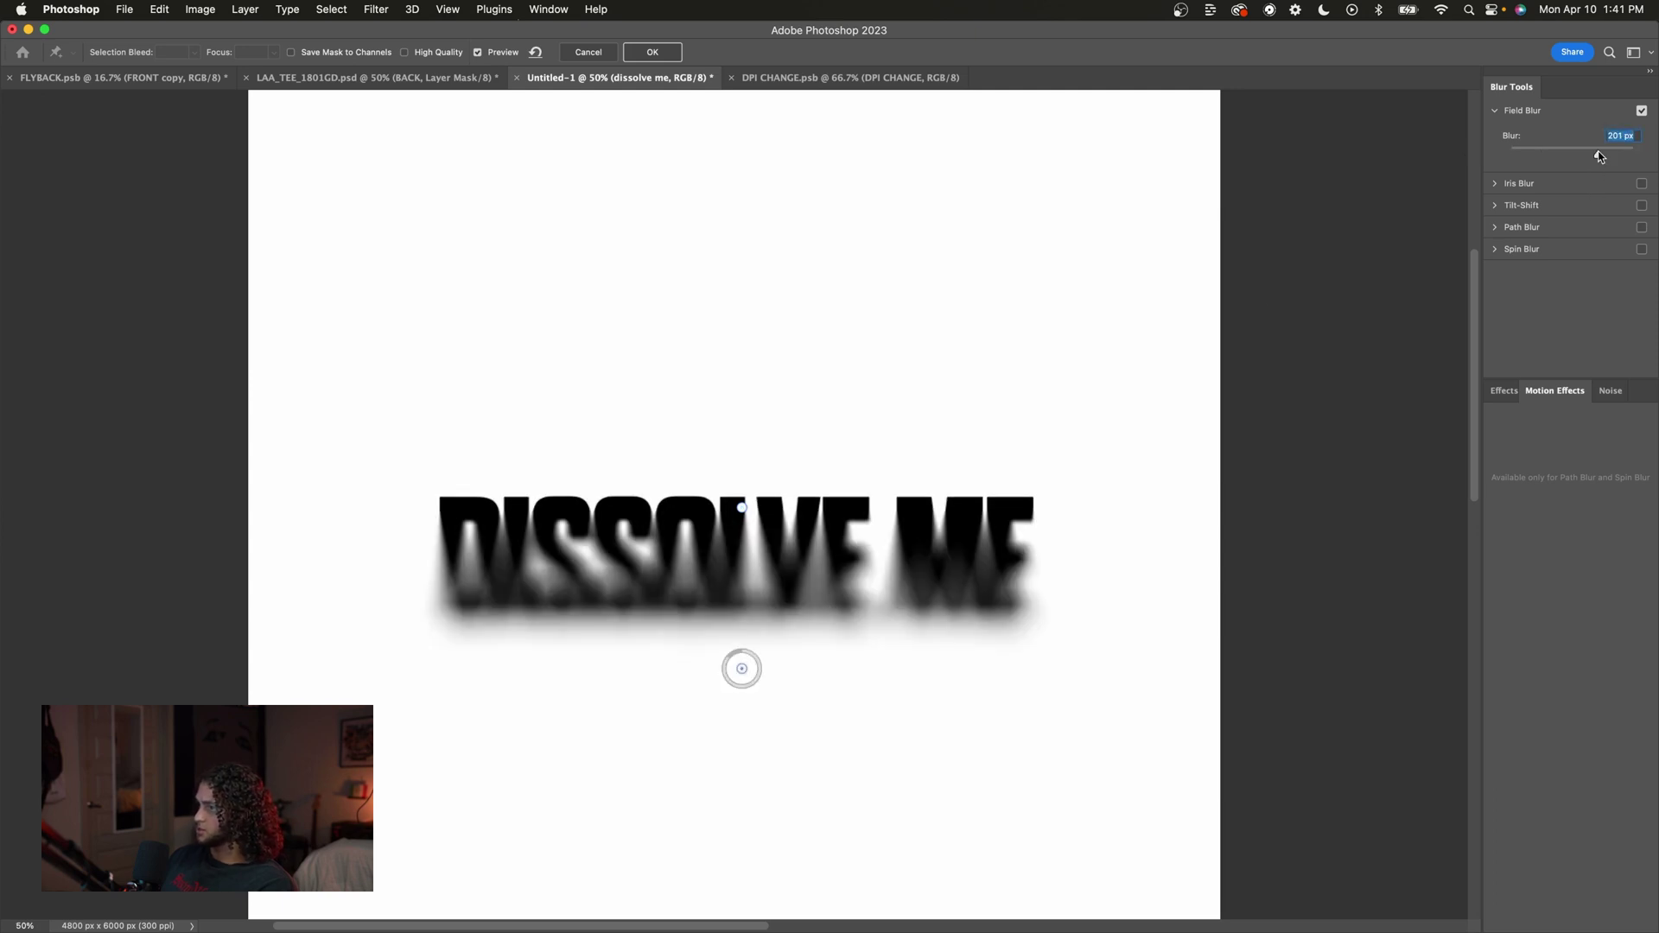
left_click_drag(741, 670, 741, 696)
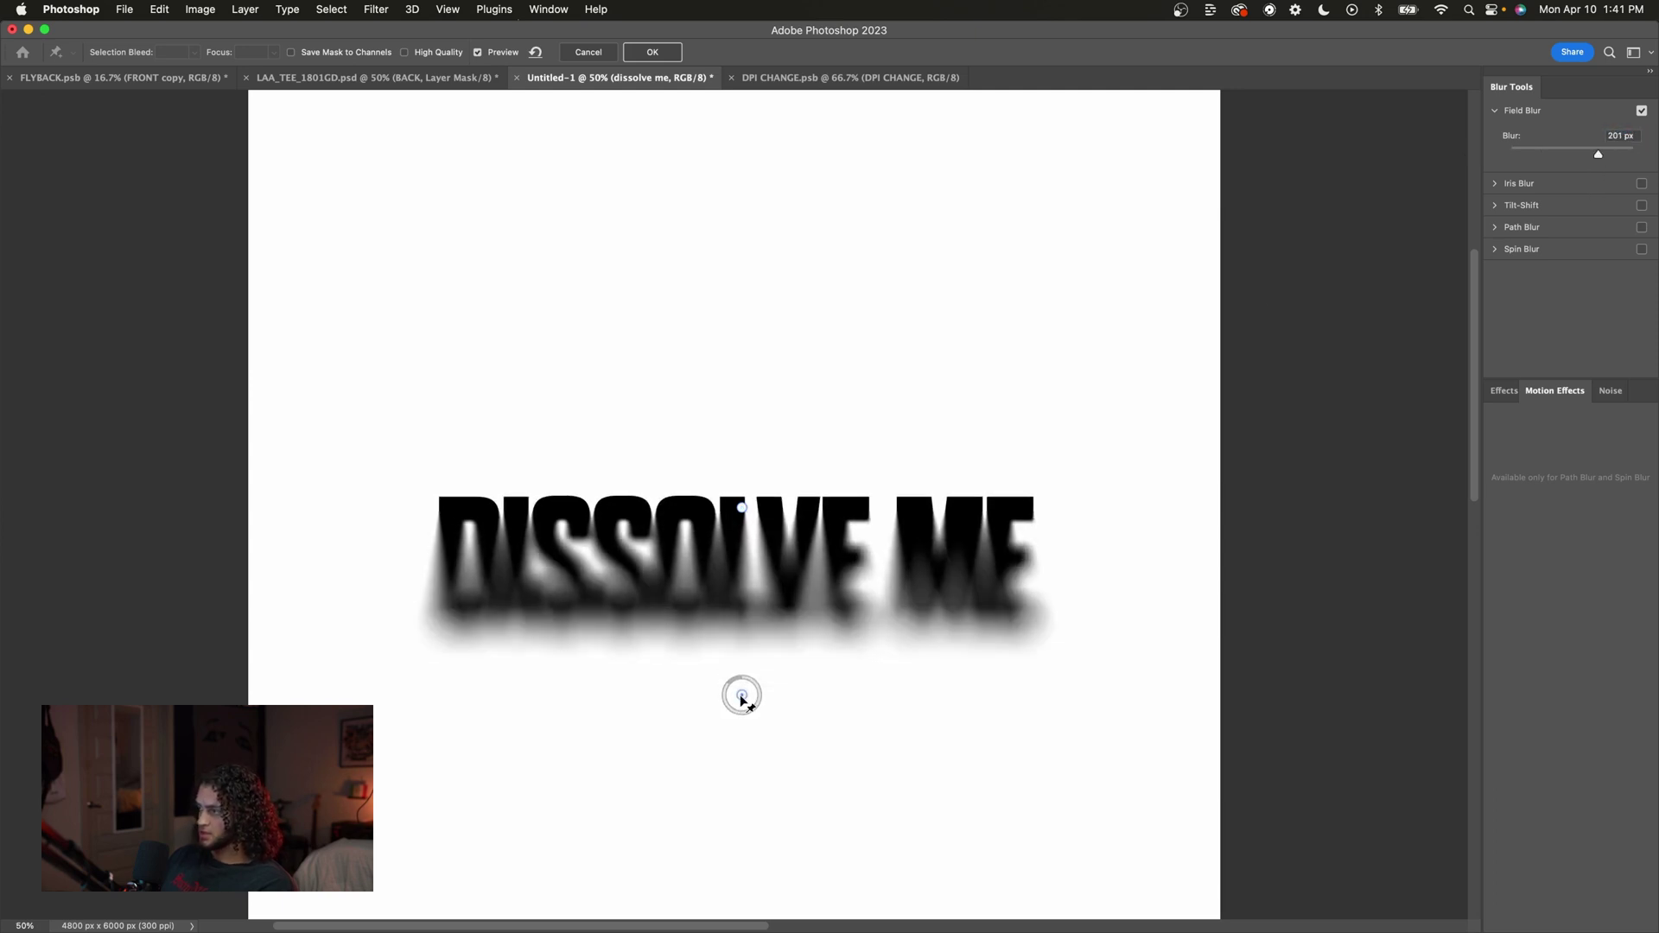
left_click_drag(741, 696, 741, 712)
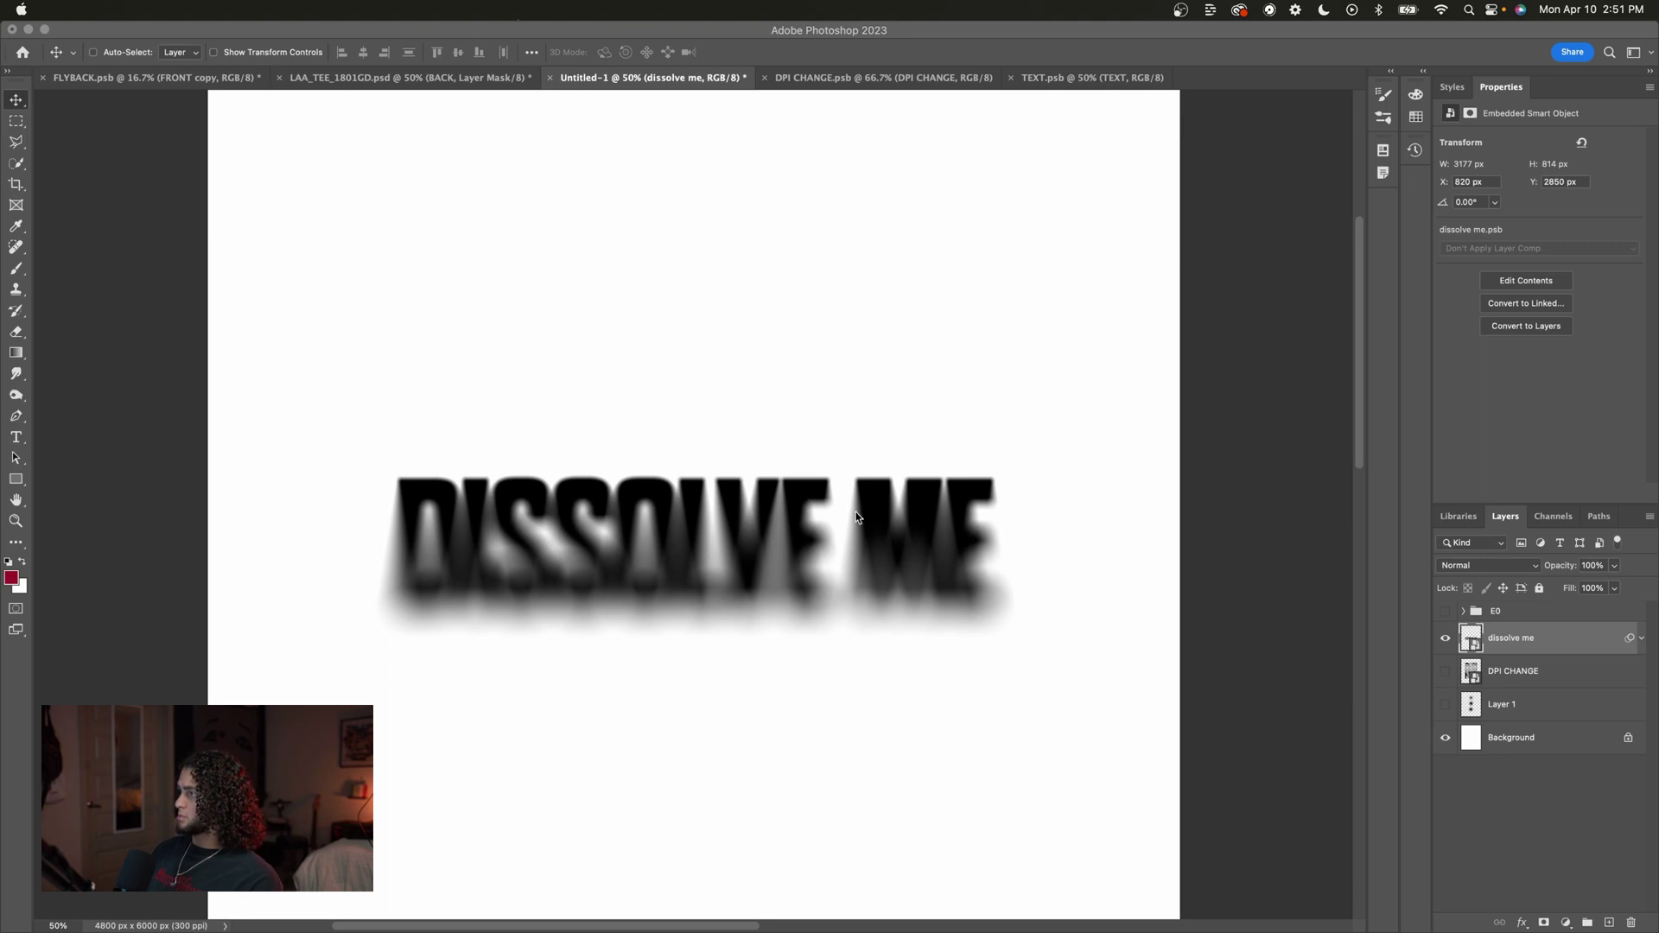
left_click(1444, 565)
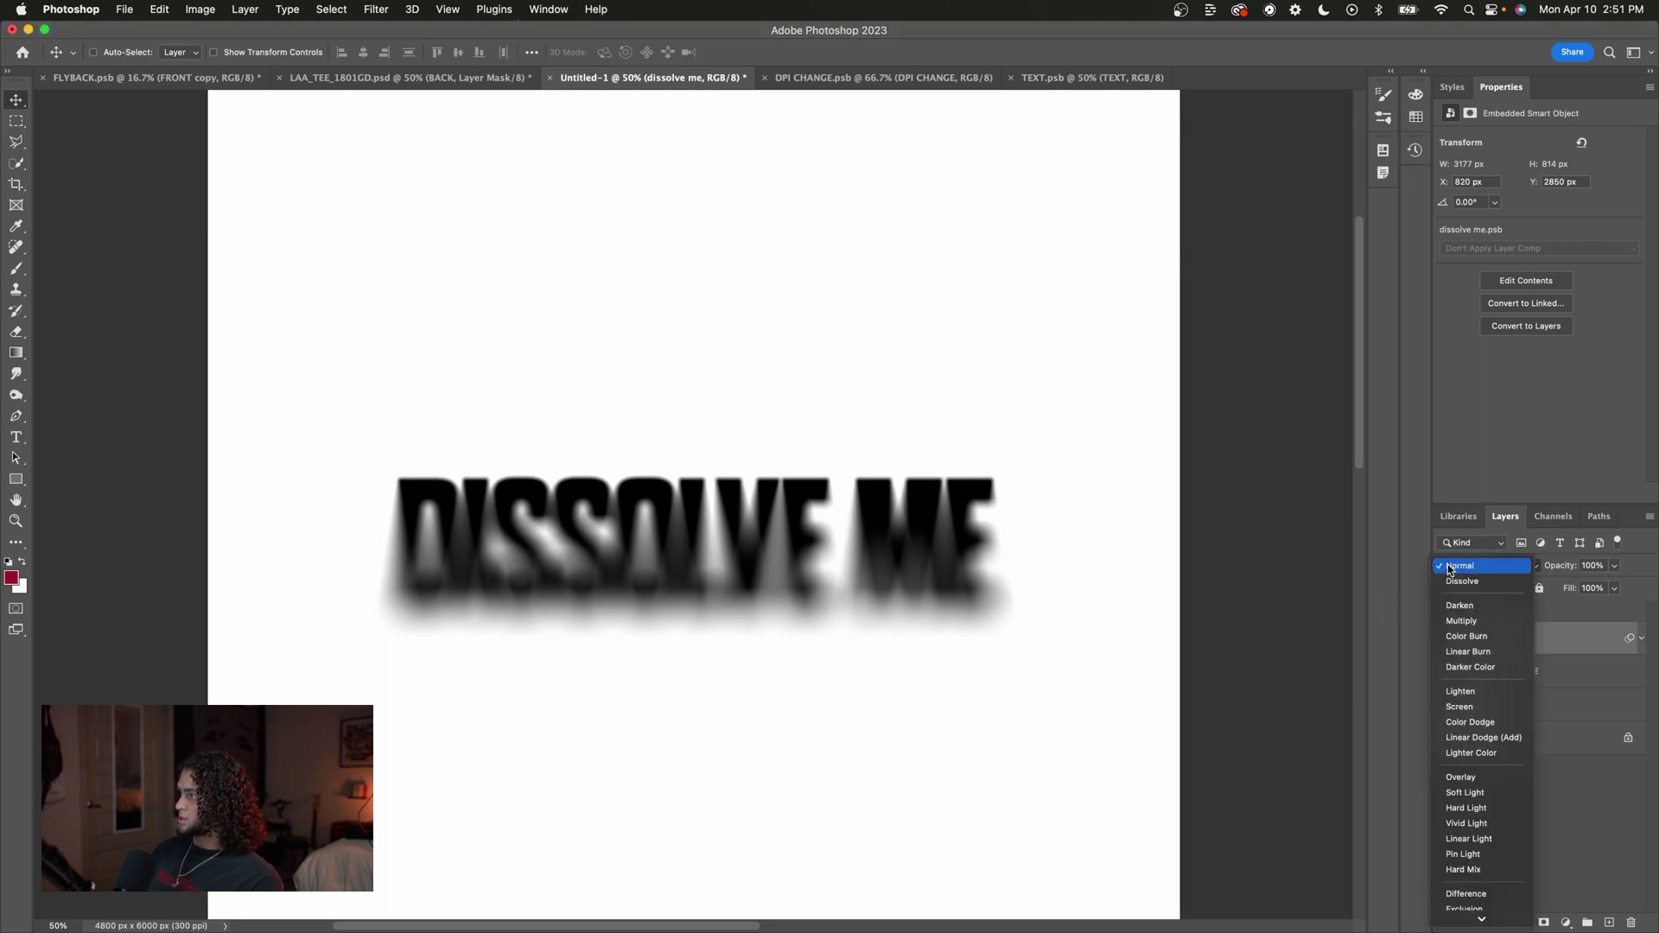
left_click(1461, 581)
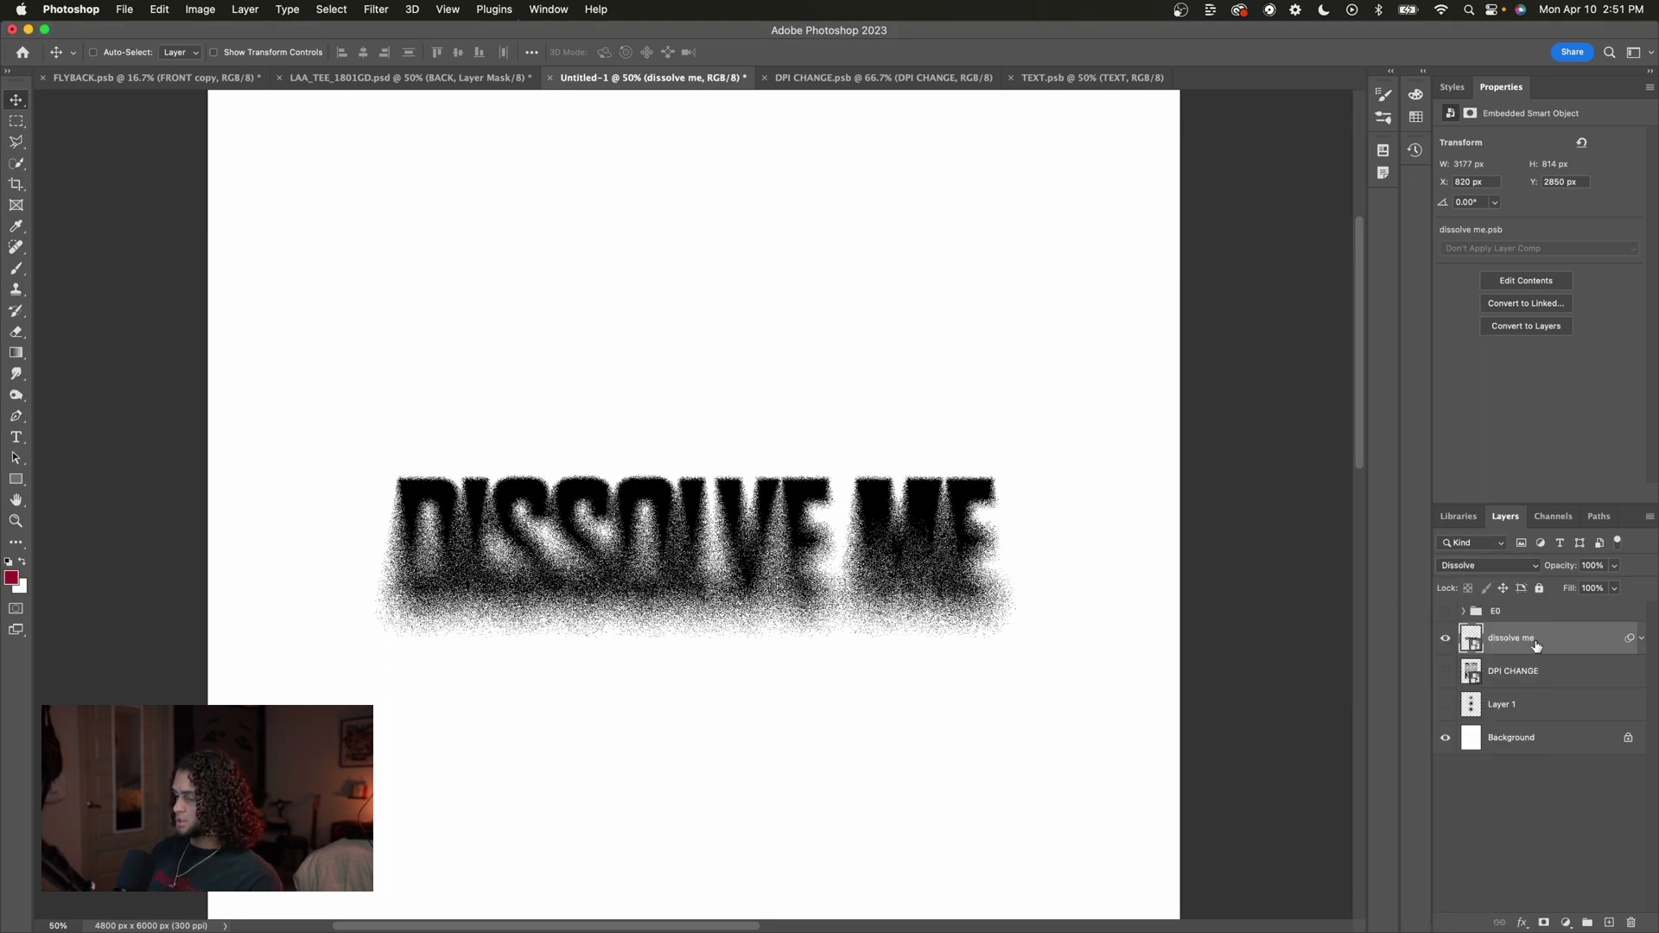
Group the dissolve me layer and convert the group into a smart object.
key("super+g")
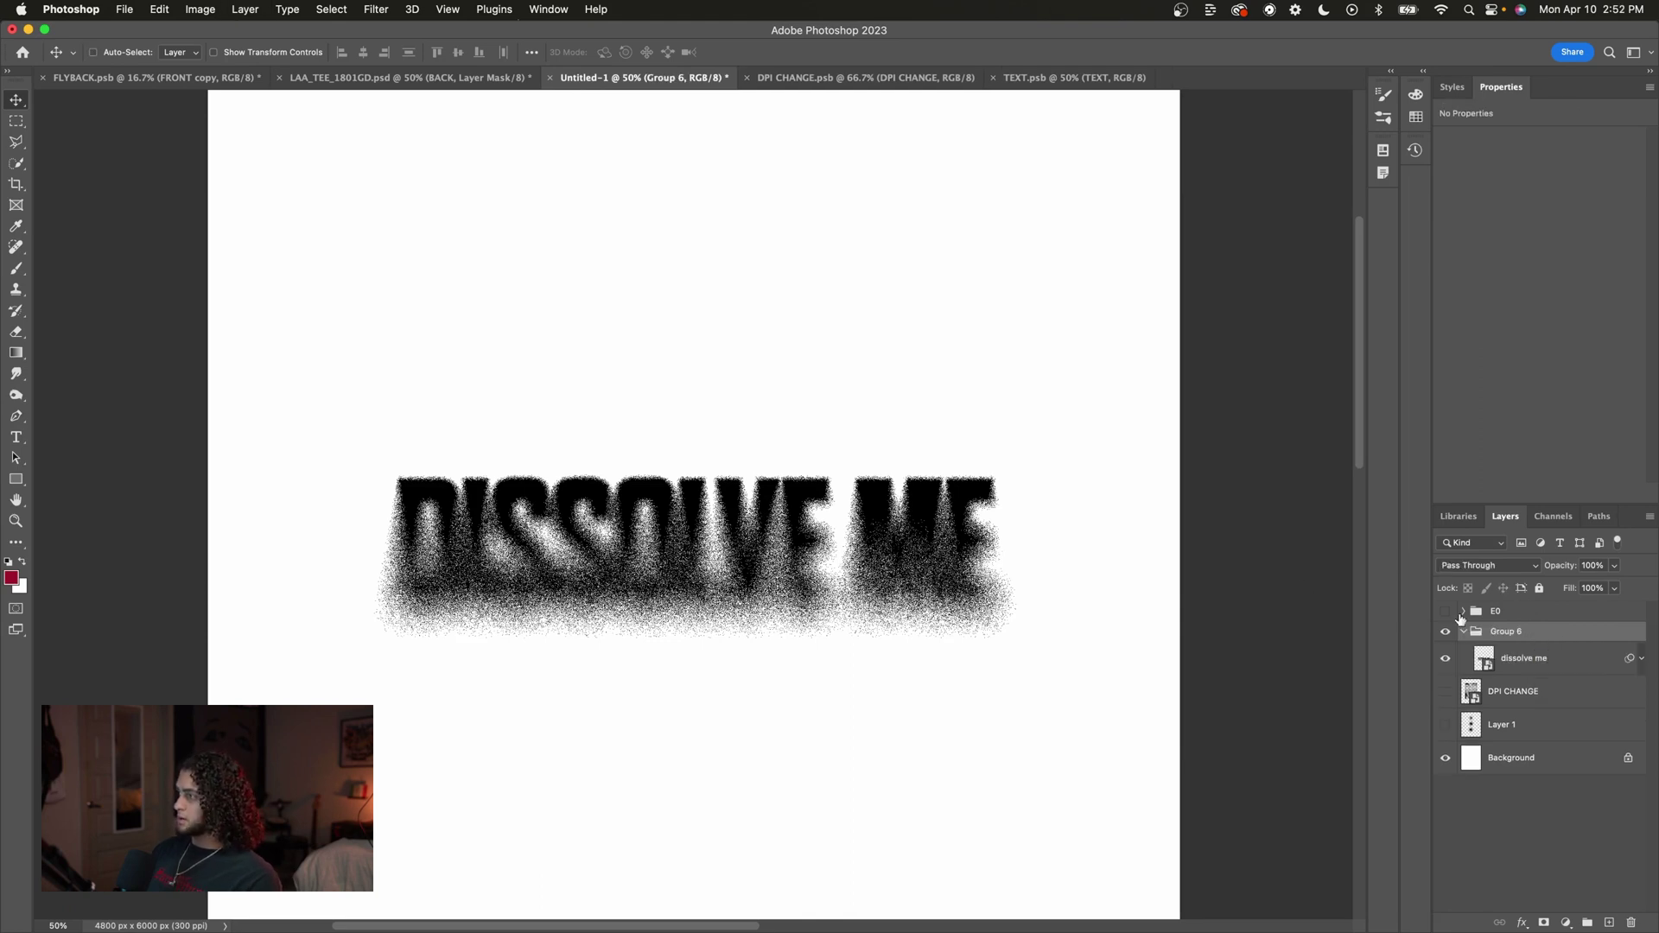
right_click(1550, 635)
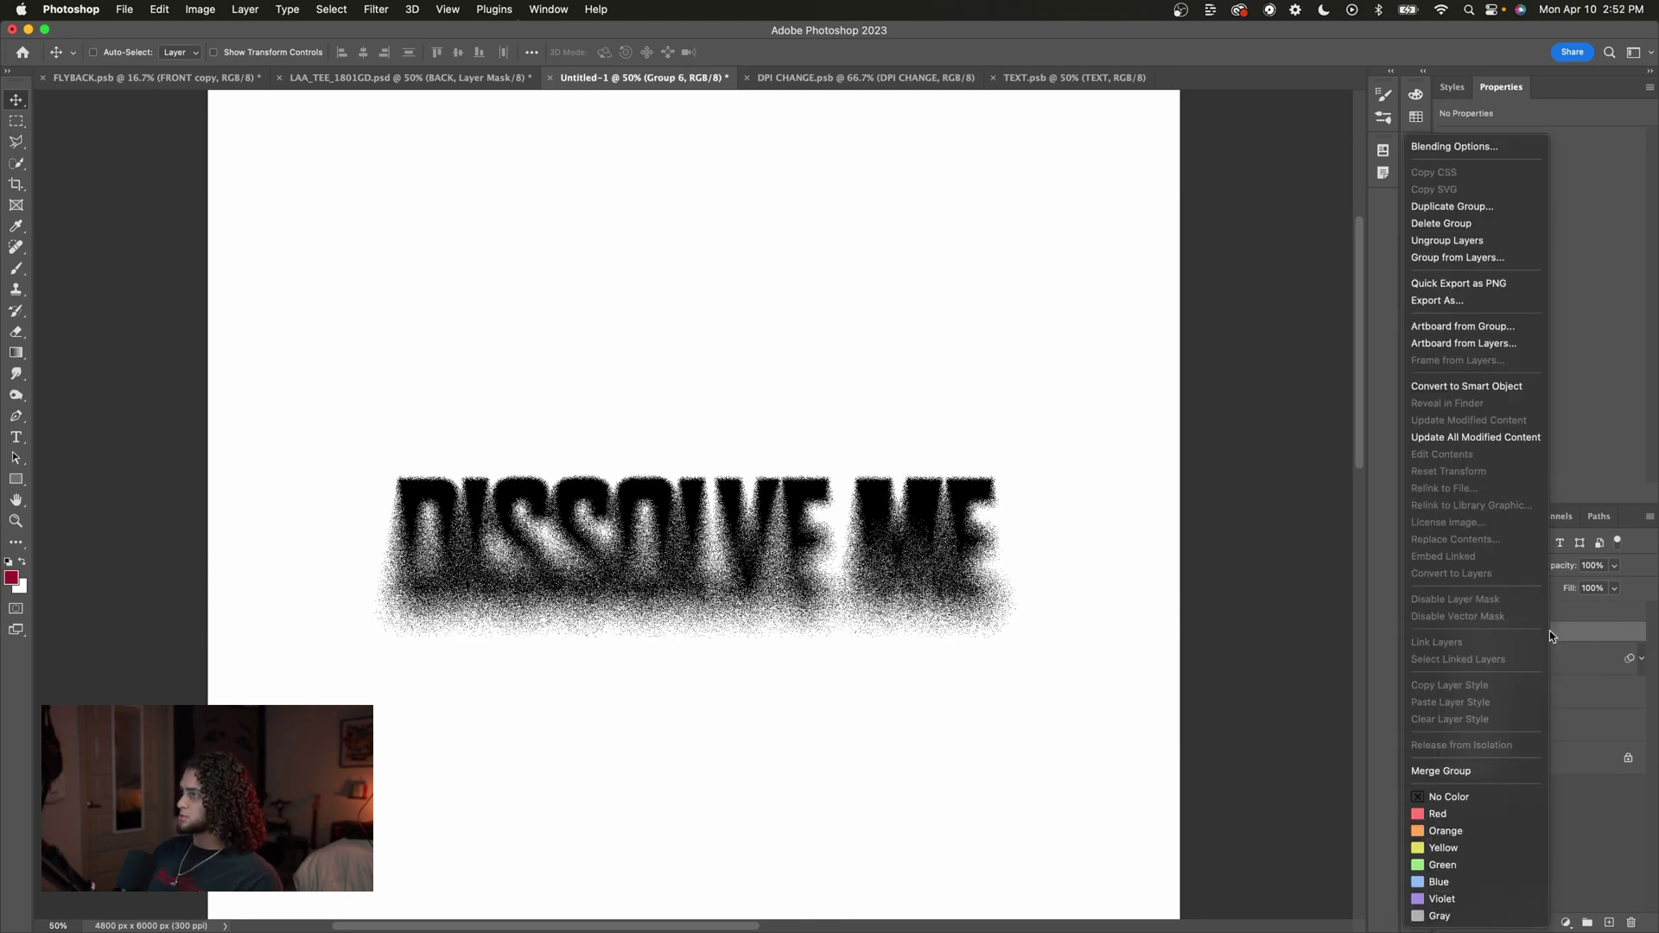
left_click(1470, 388)
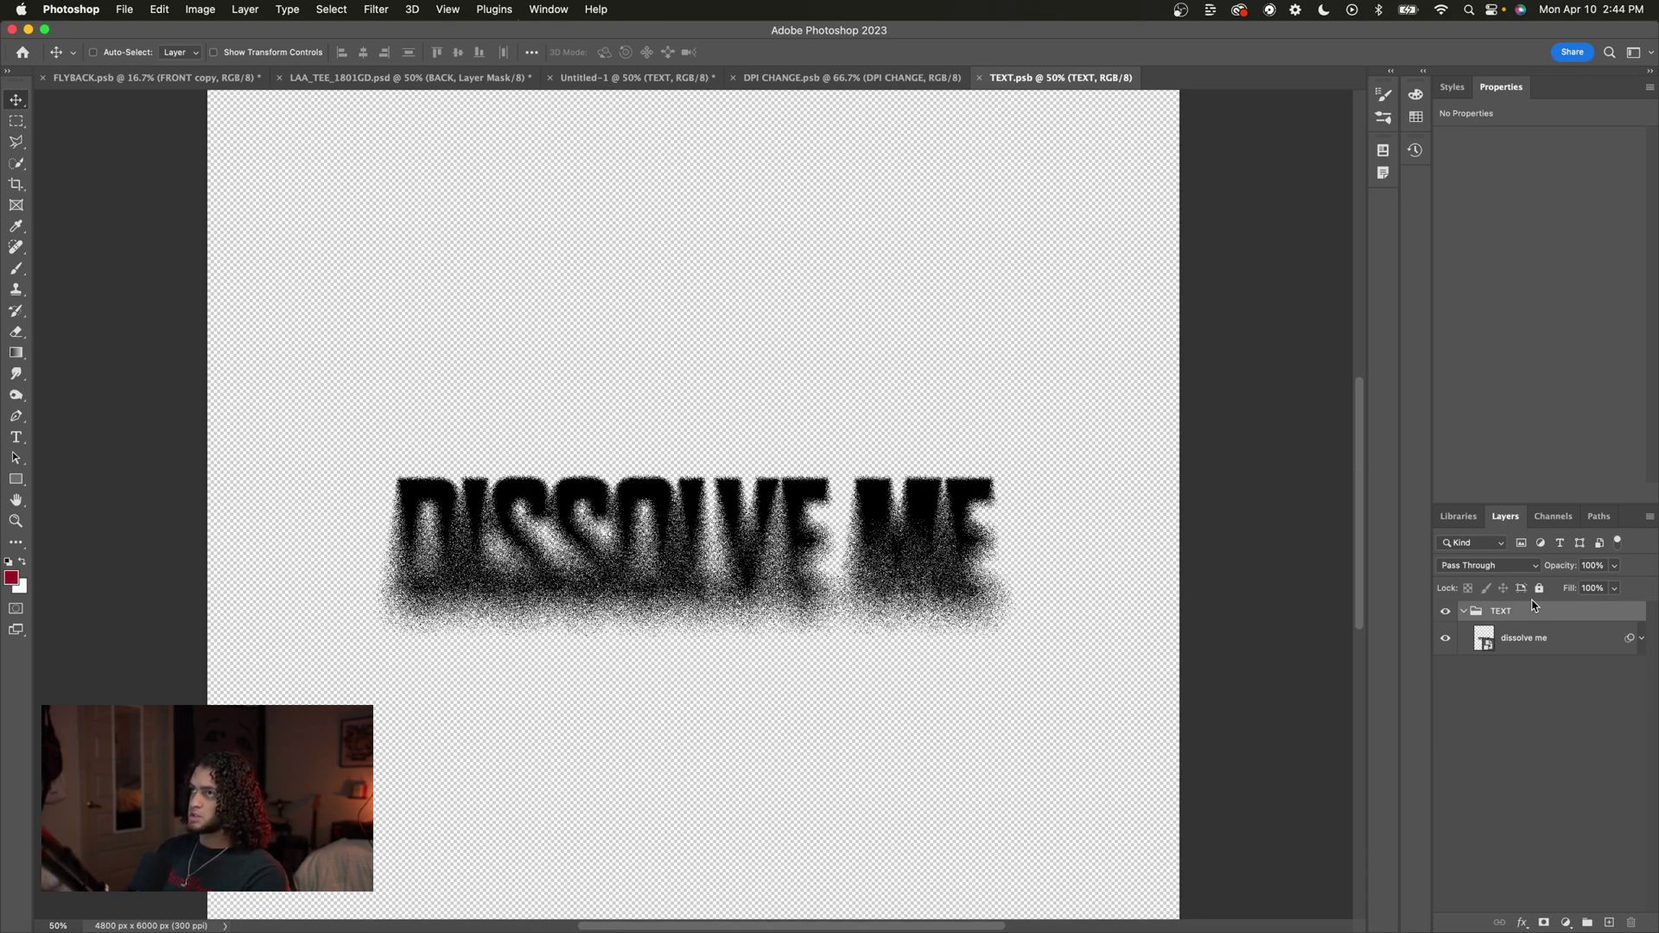
Inside the smart object, rasterize the blurred dissolve me layer into plain pixels.
left_click(1641, 639)
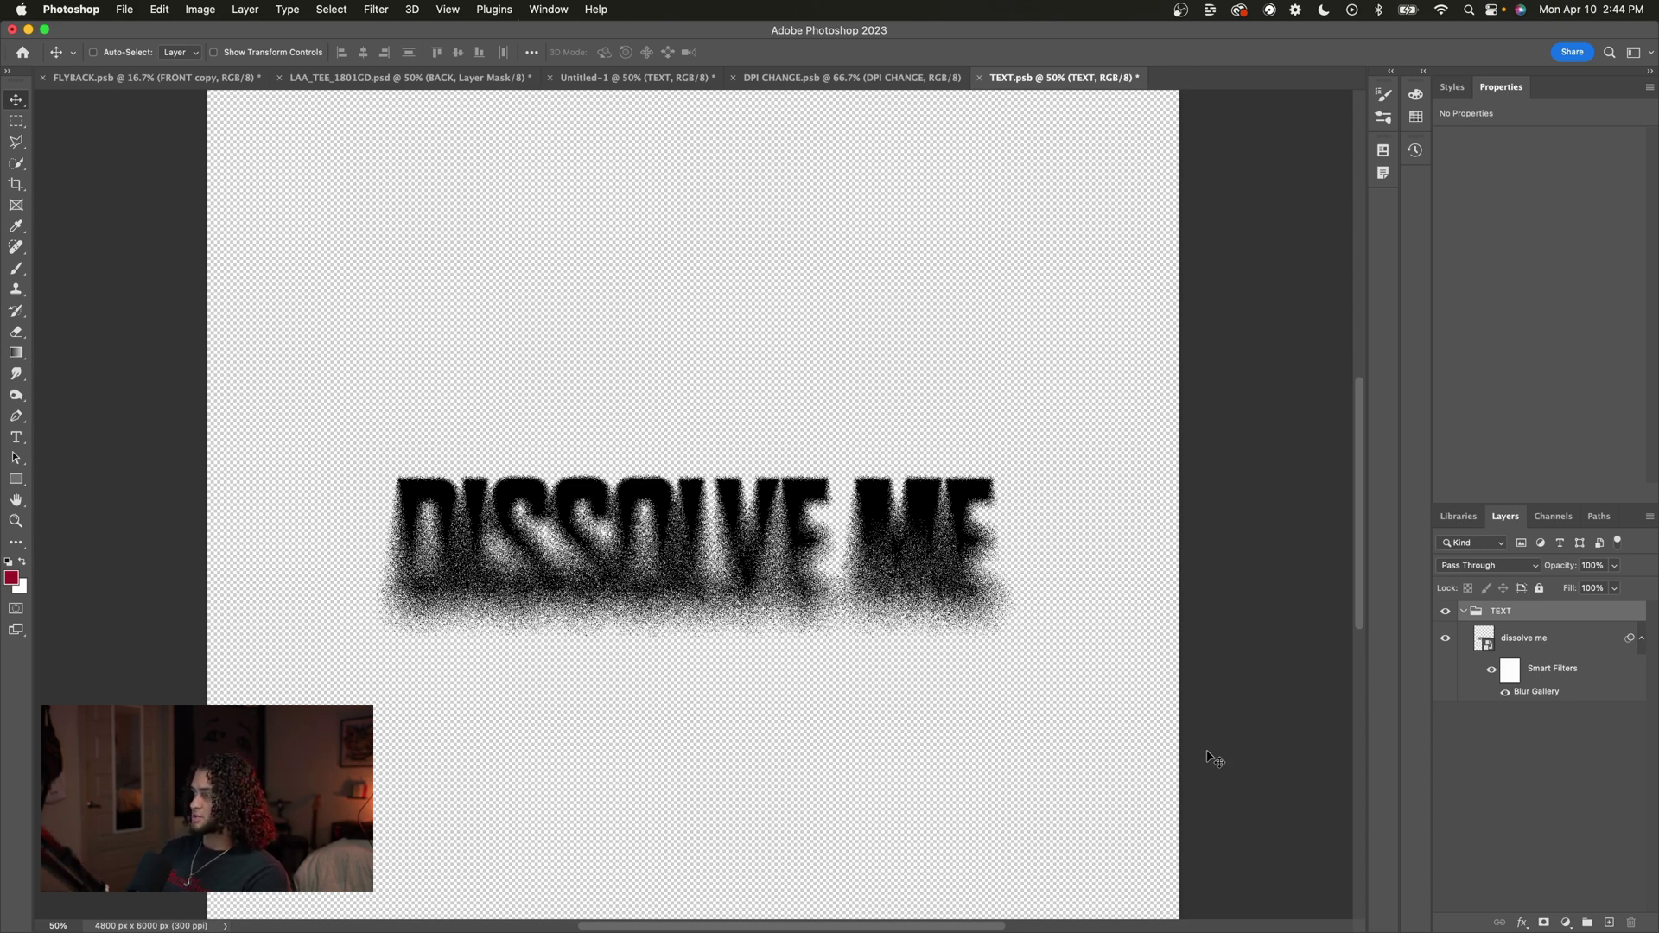
left_click(1572, 638)
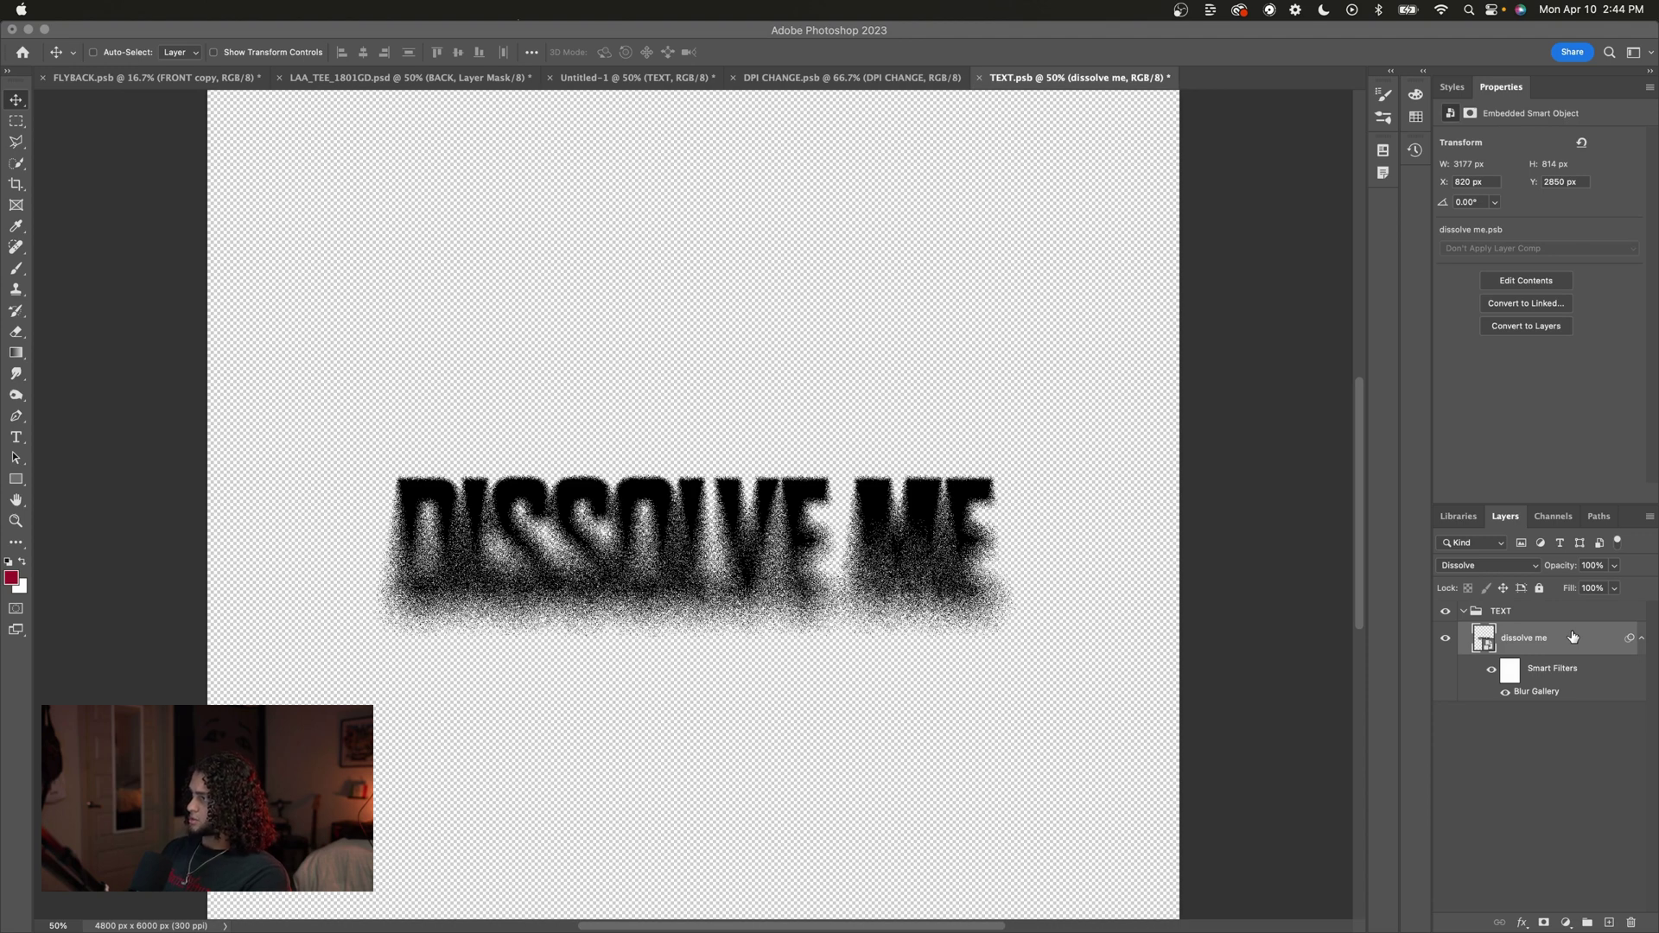
right_click(1572, 638)
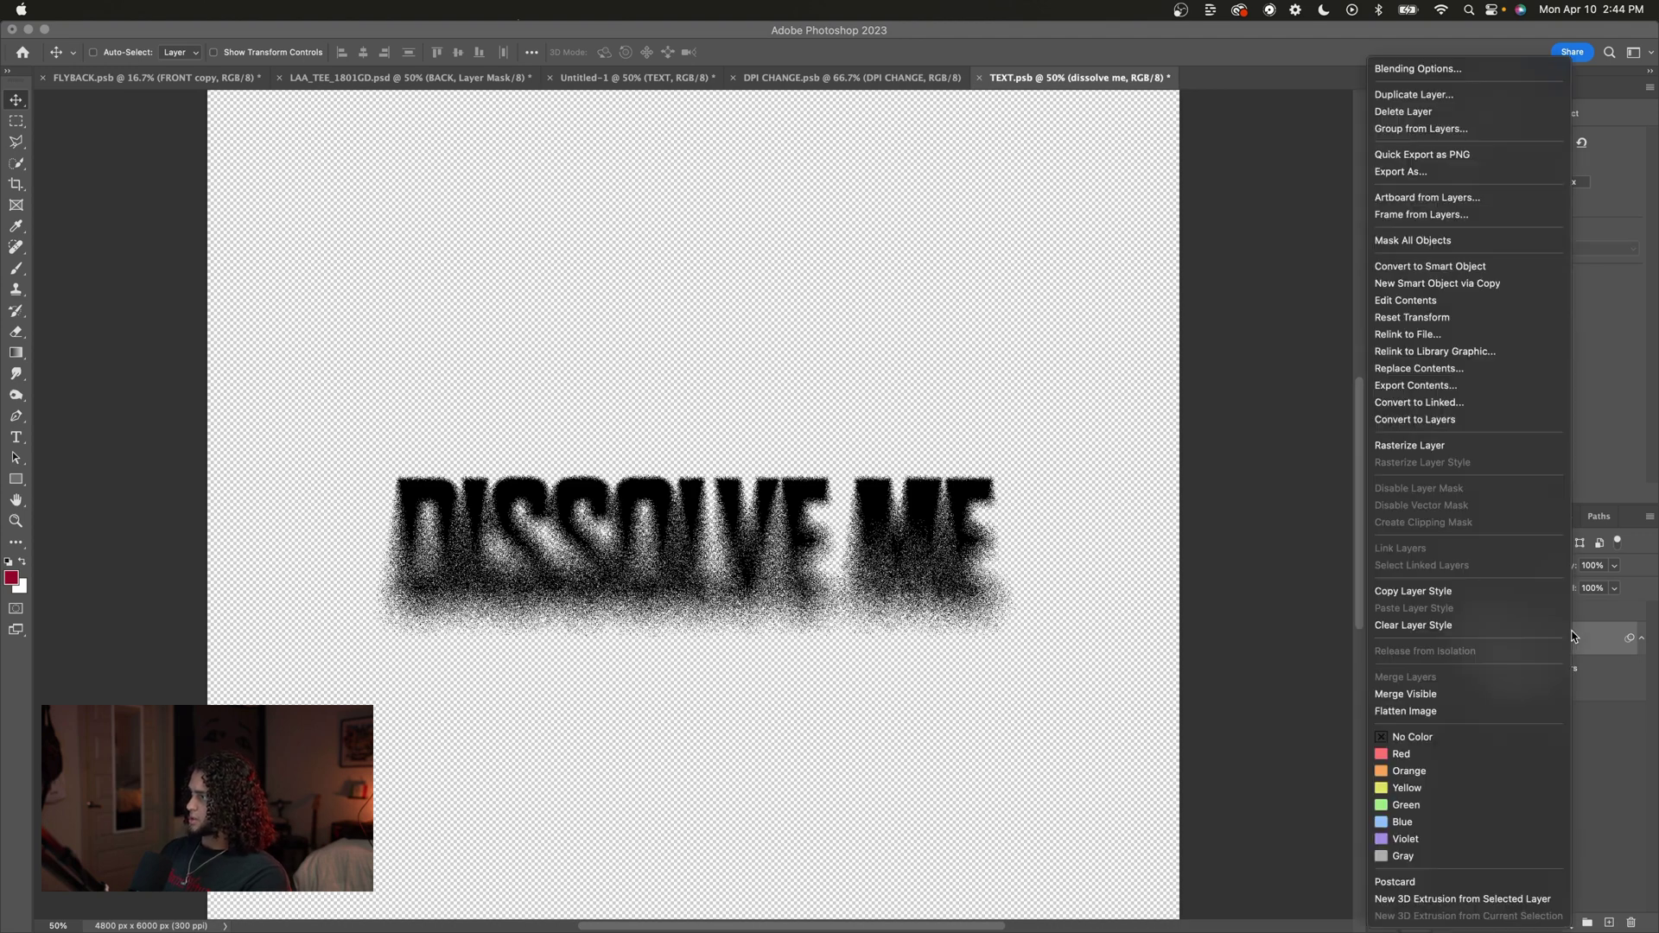
left_click(1426, 446)
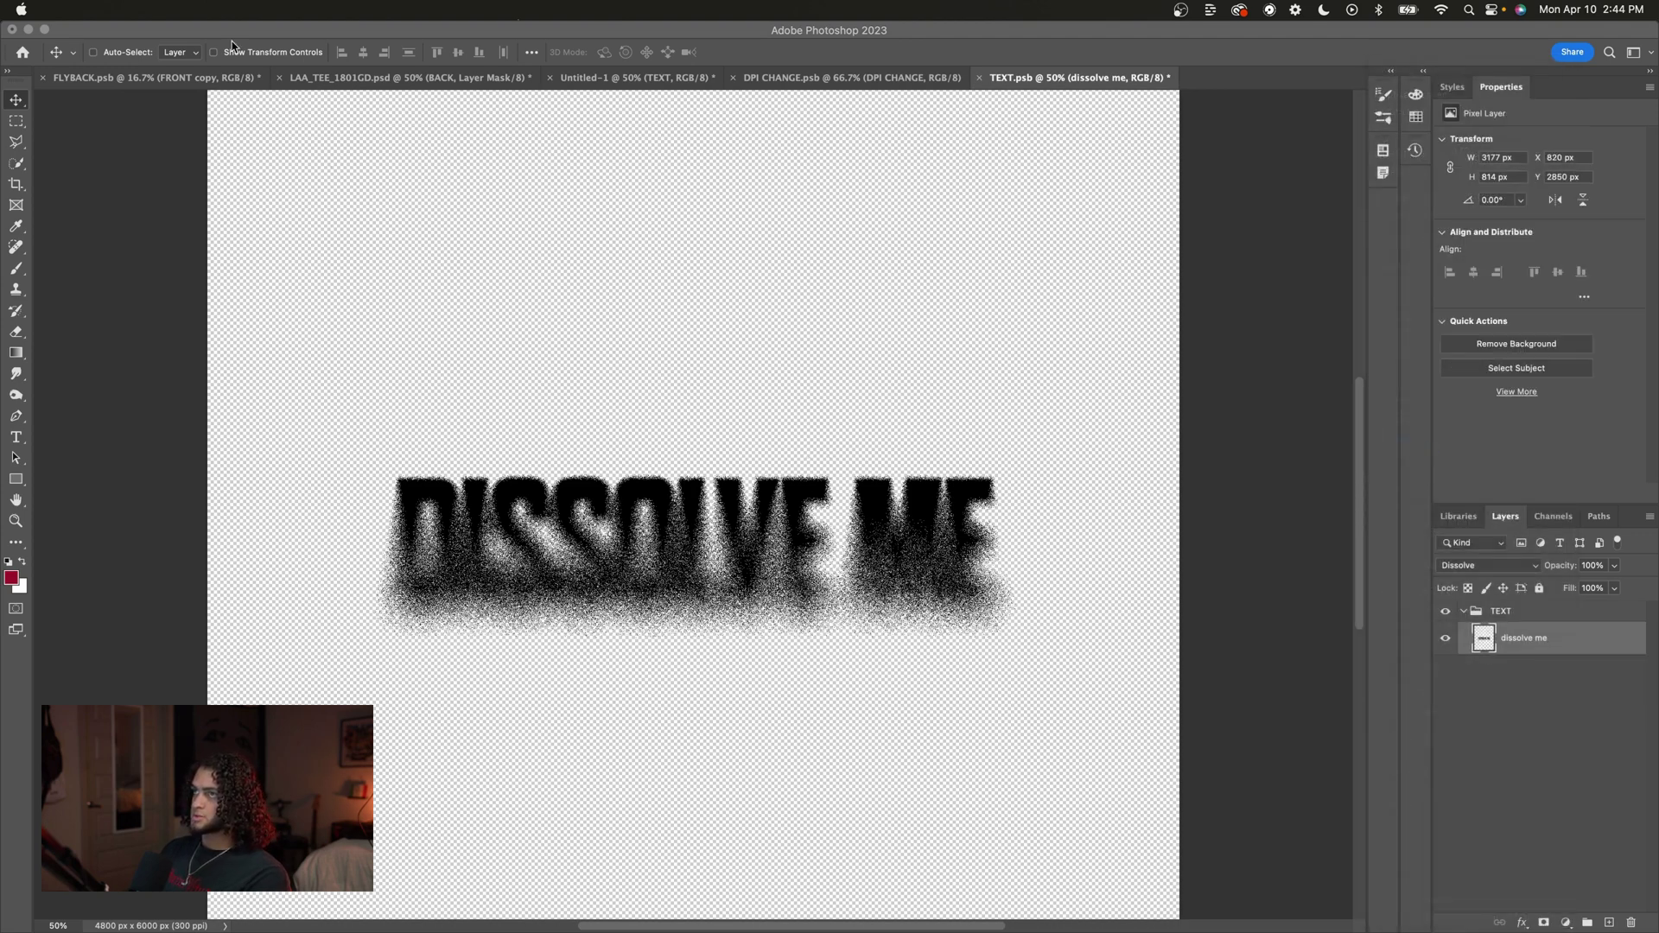
left_click(200, 9)
Resample the smart object contents to 50 ppi, giving 800 × 1000 px.
left_click(242, 129)
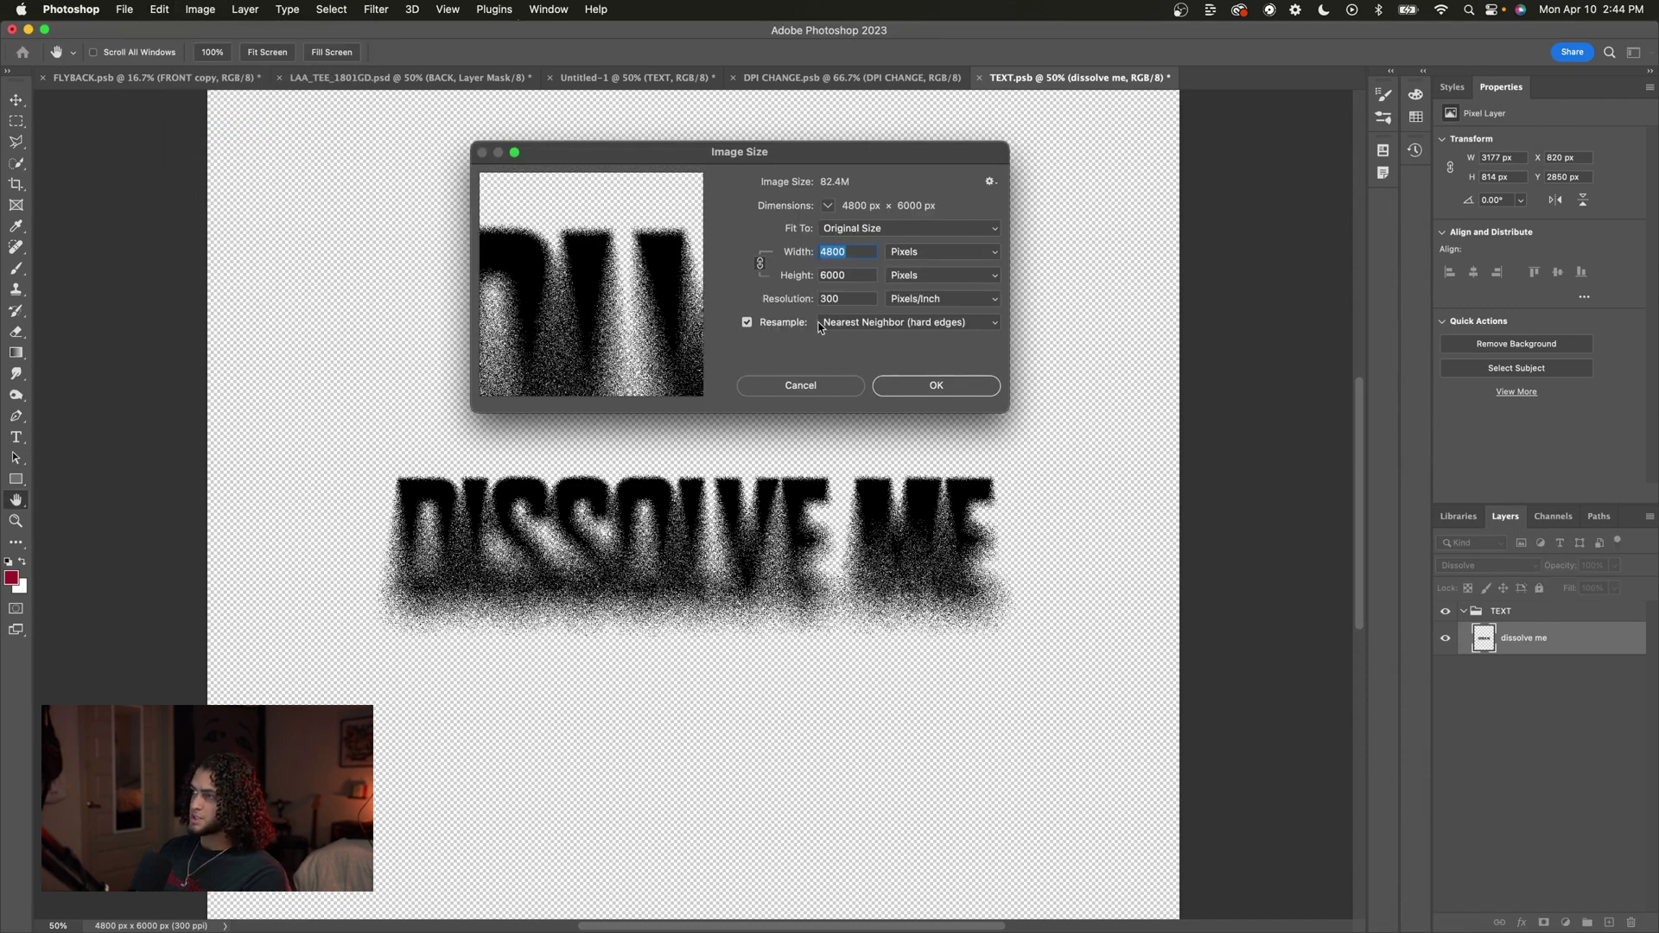
double_click(840, 298)
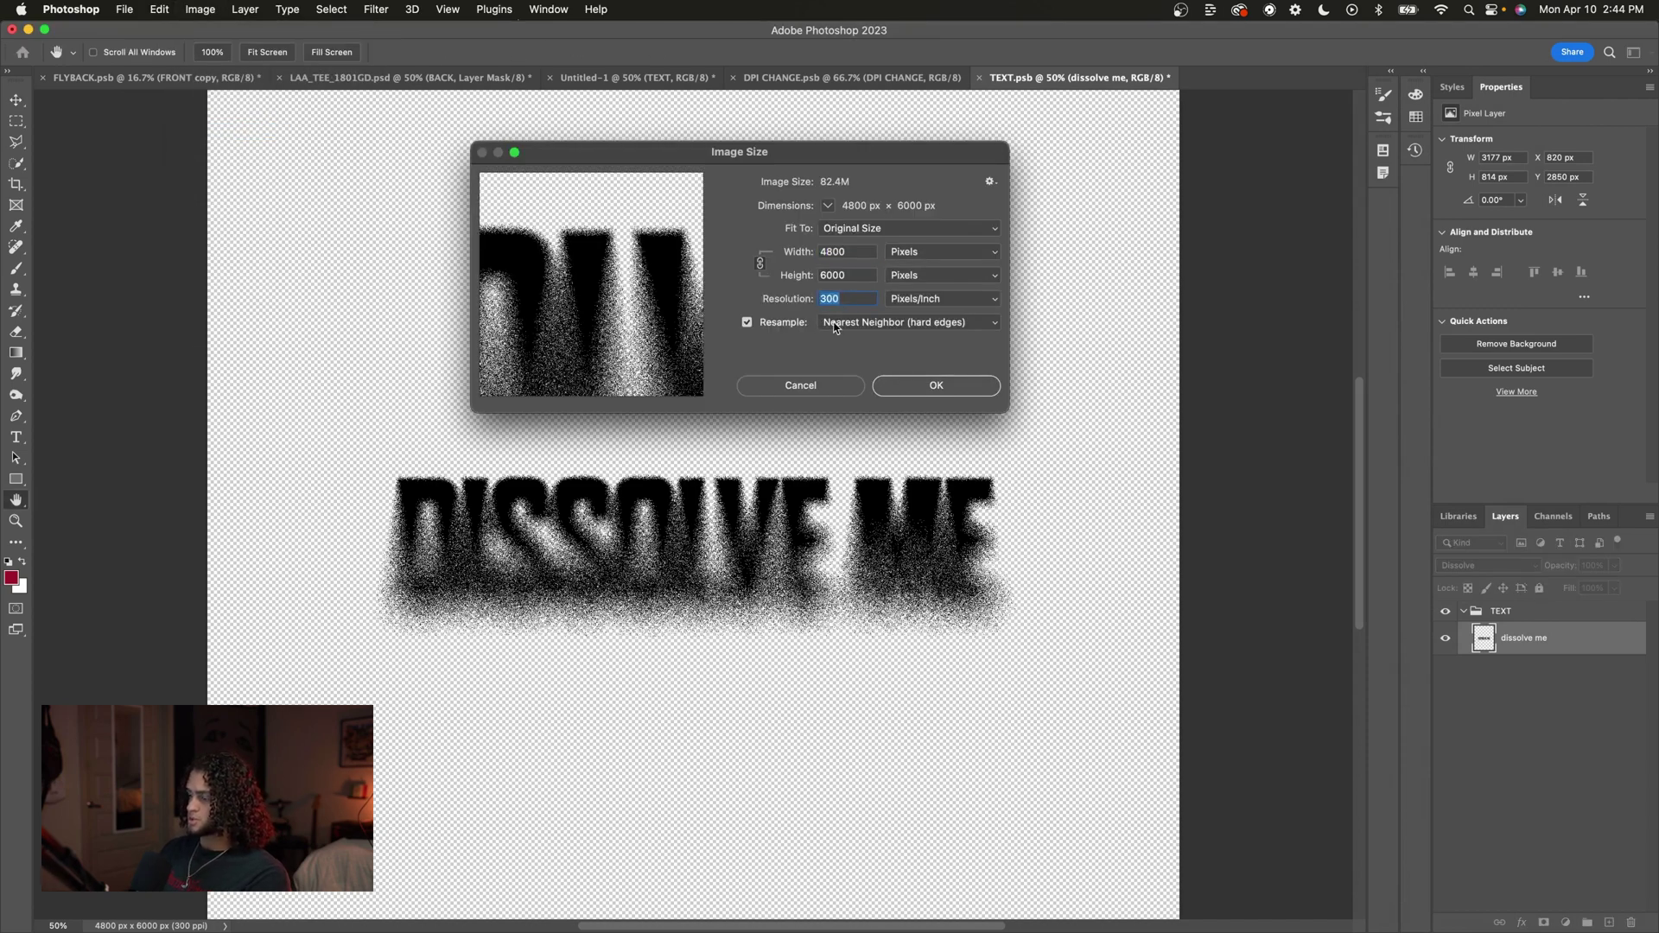
type("50")
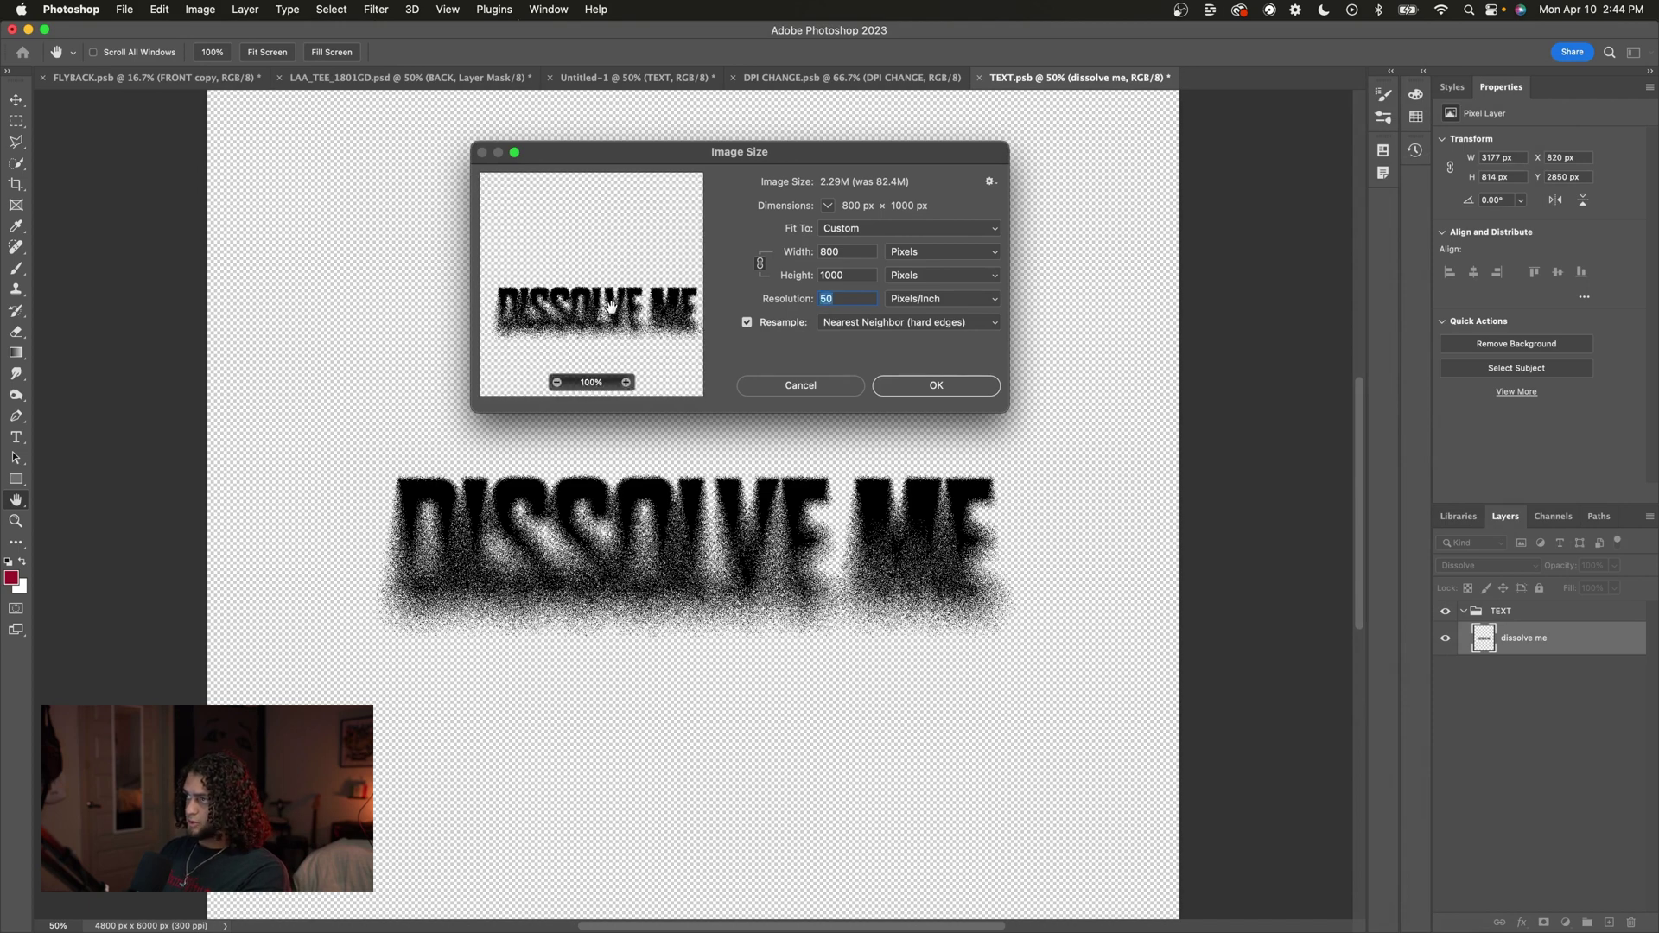
left_click(941, 385)
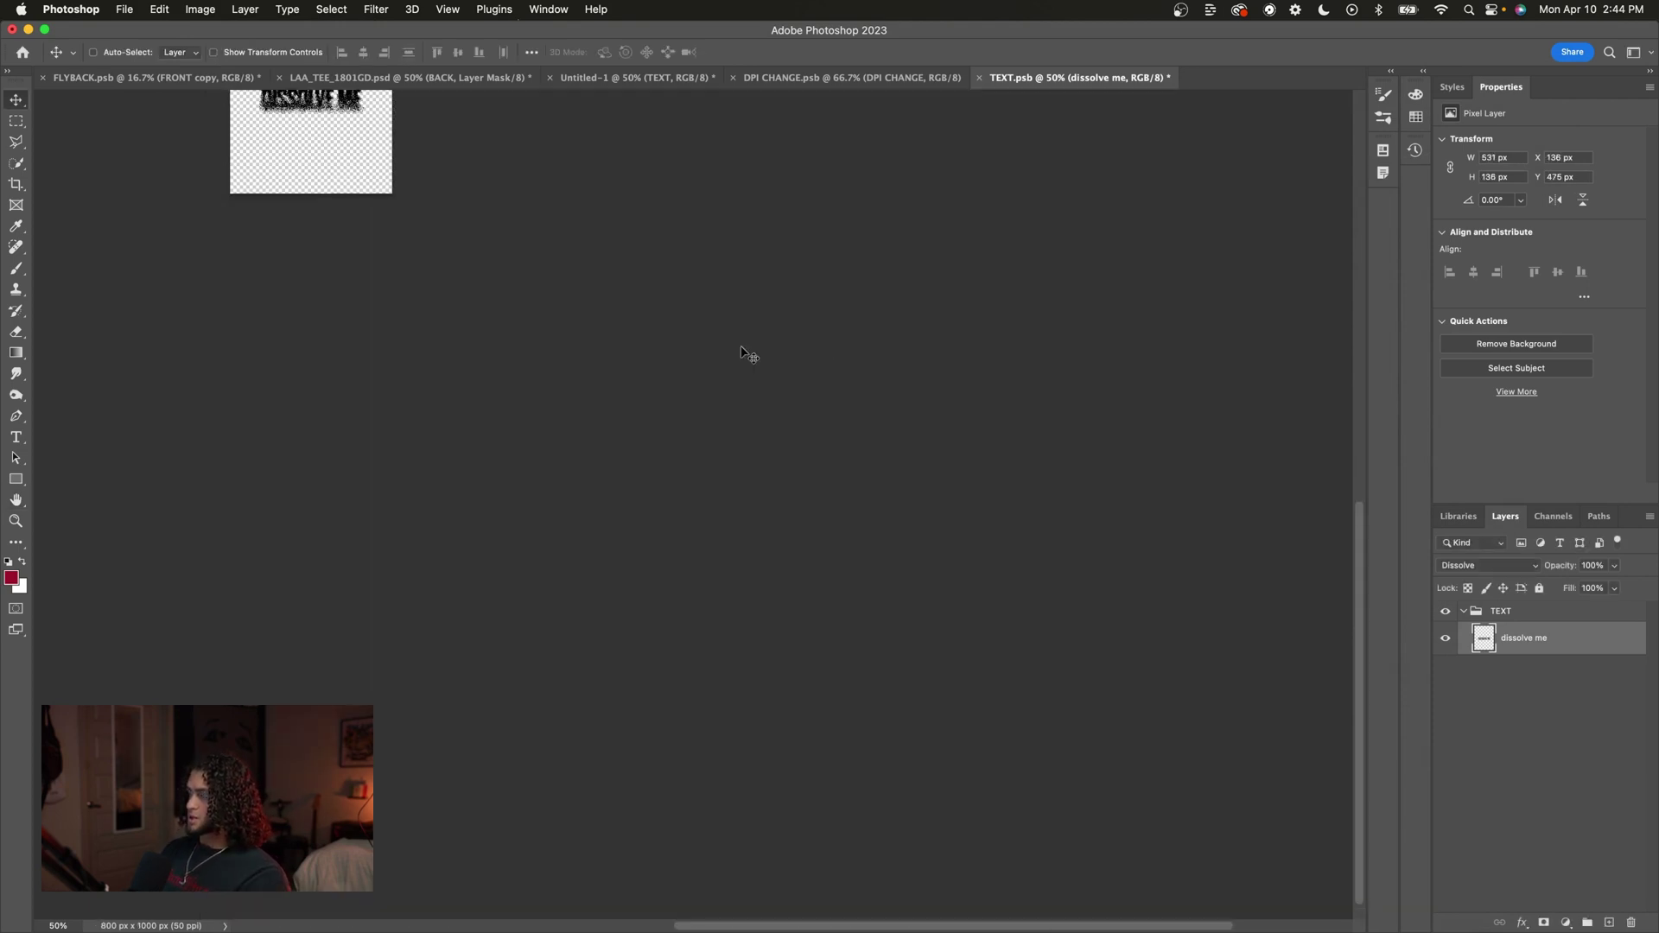
Zoom to 300% on the pixel grain, save the contents, and return to Untitled-1.
key("v")
key("super+equal")
key("super+equal")
key("super+equal")
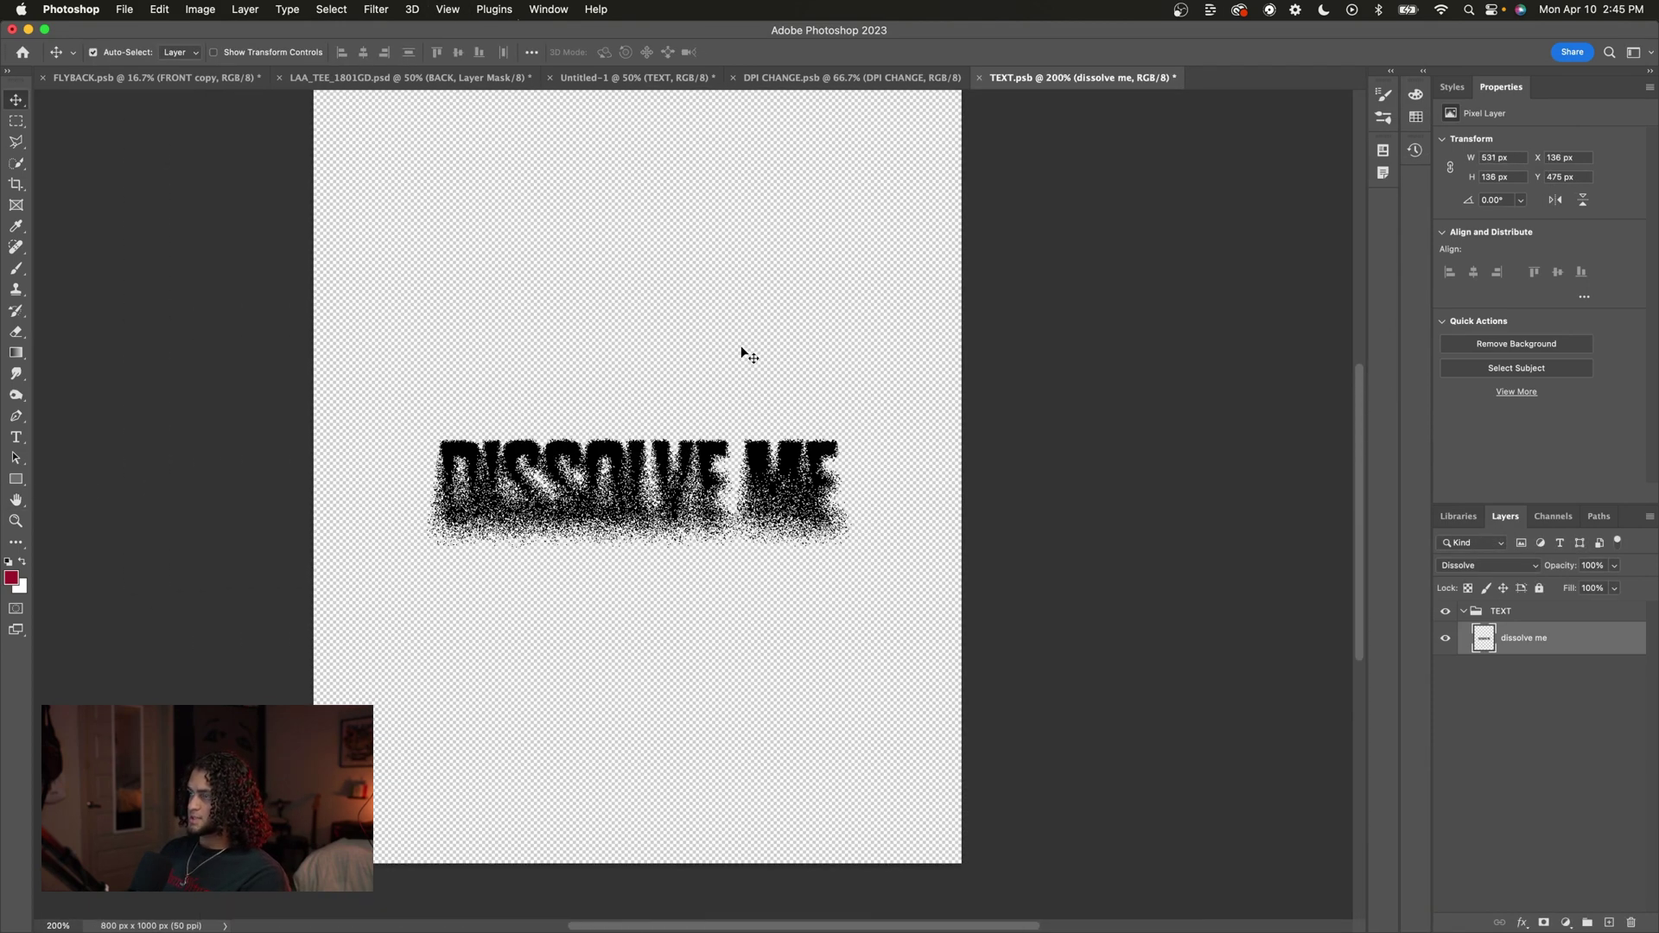
key("super+equal")
key("super+s")
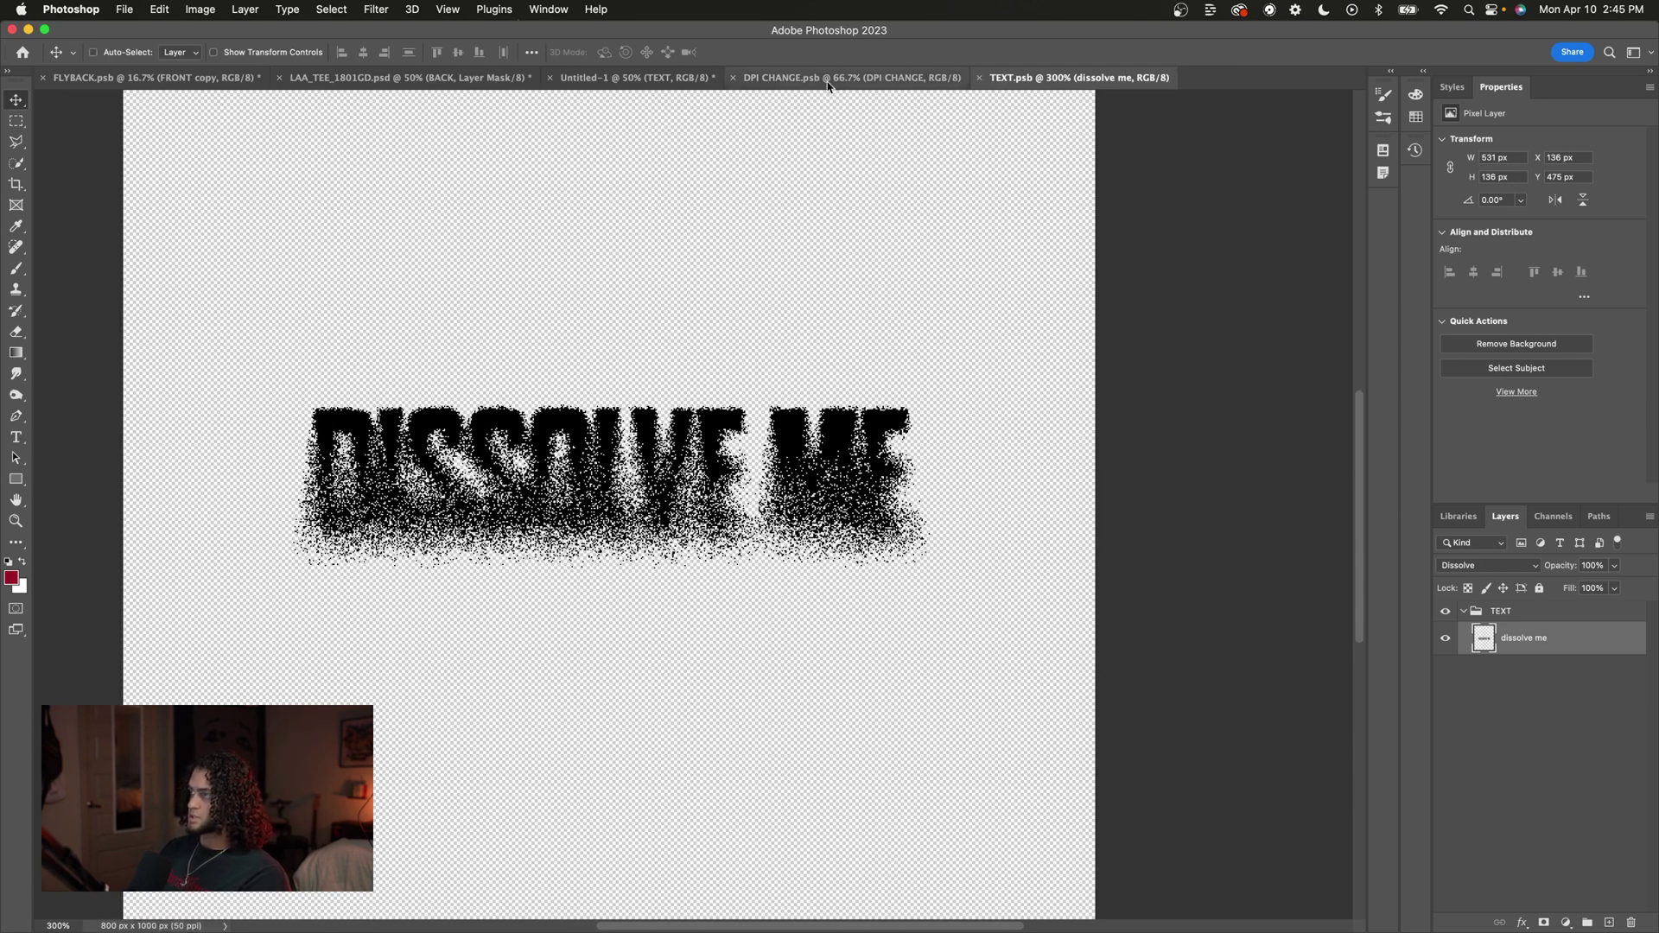
key("ctrl+Tab")
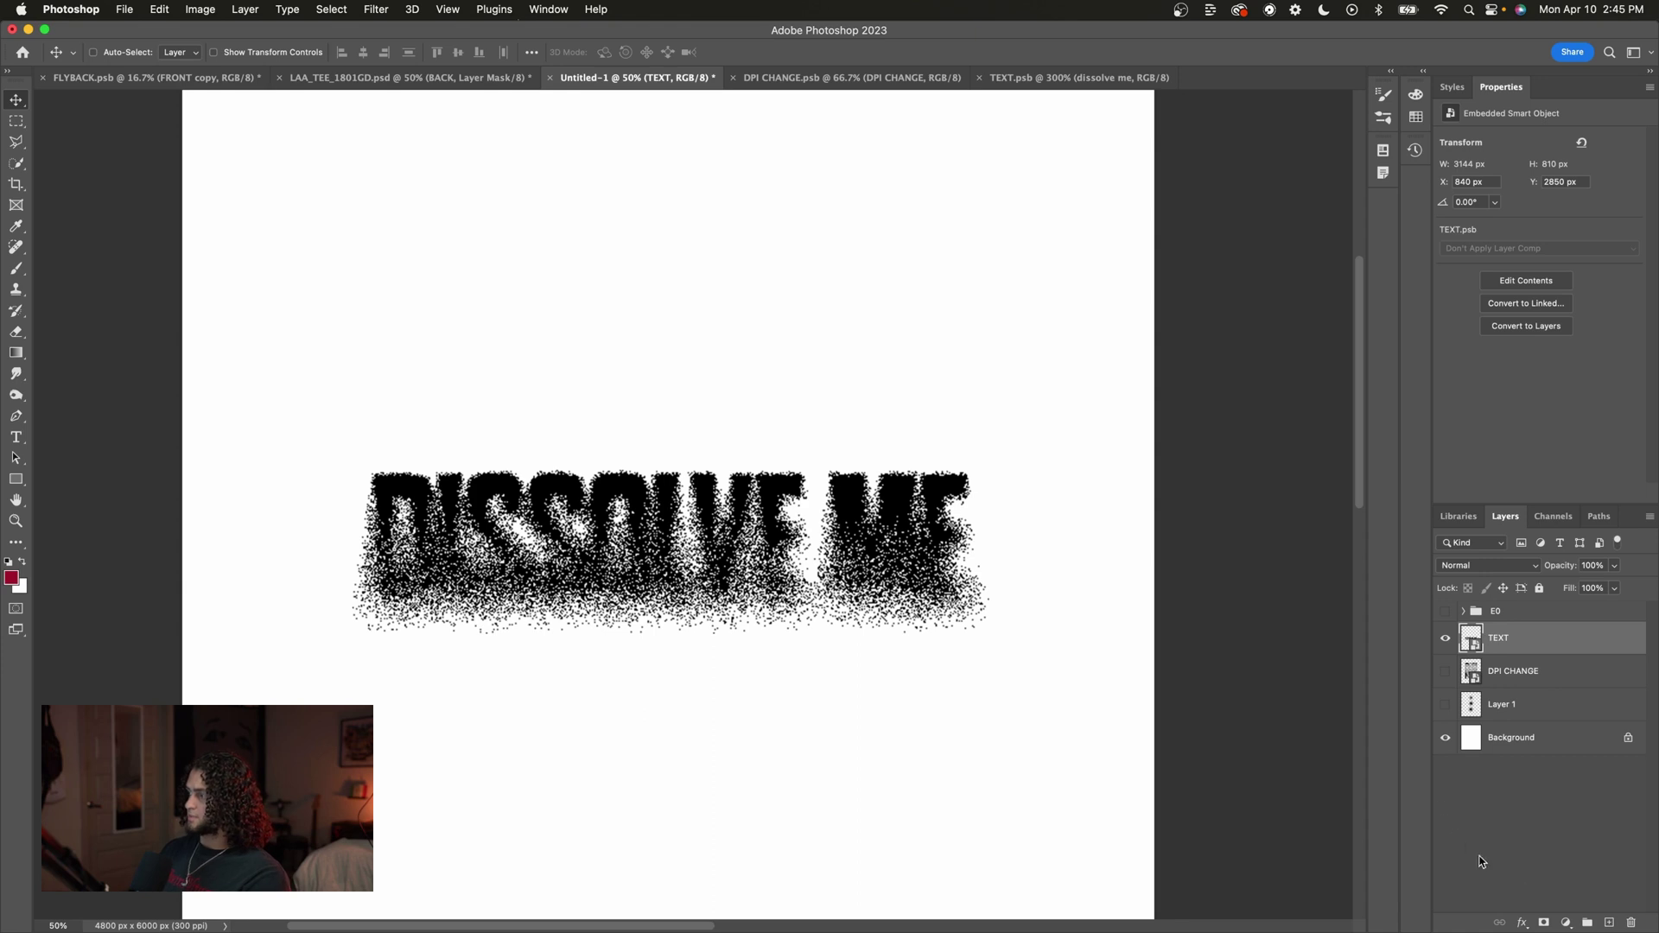
Add a Threshold adjustment at level 96 over the text, hide it, and switch to TEXT.psb.
left_click(1566, 923)
left_click(1007, 692)
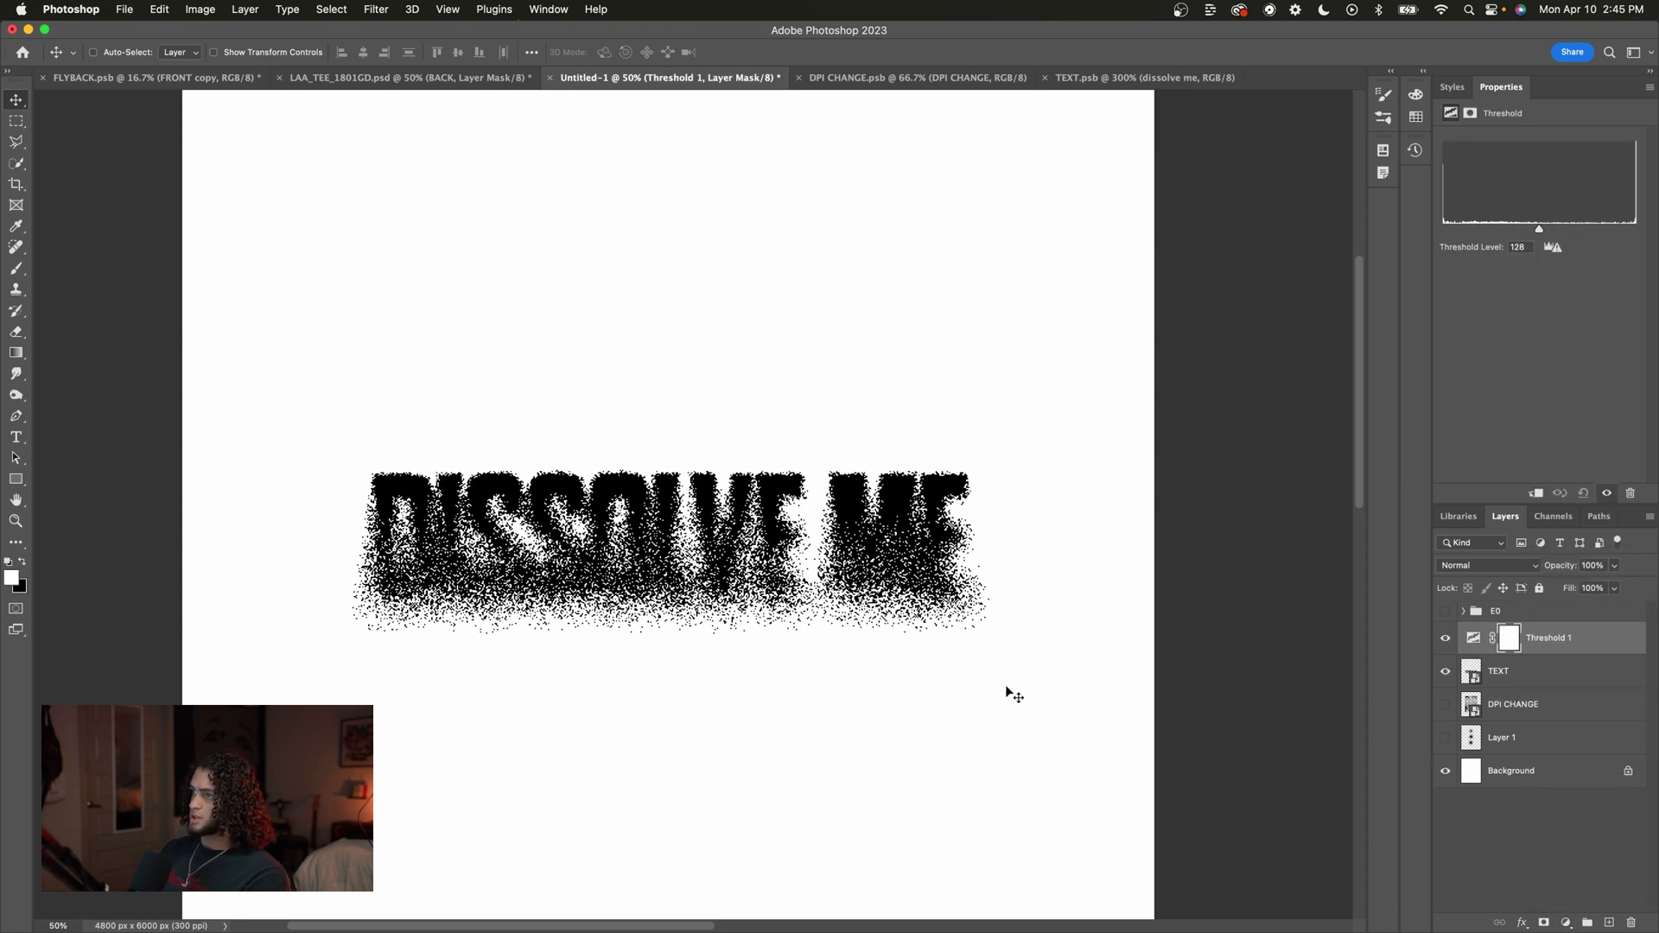
mouse_move(1538, 228)
left_mouse_down()
mouse_move(1484, 225)
mouse_move(1516, 229)
left_mouse_up()
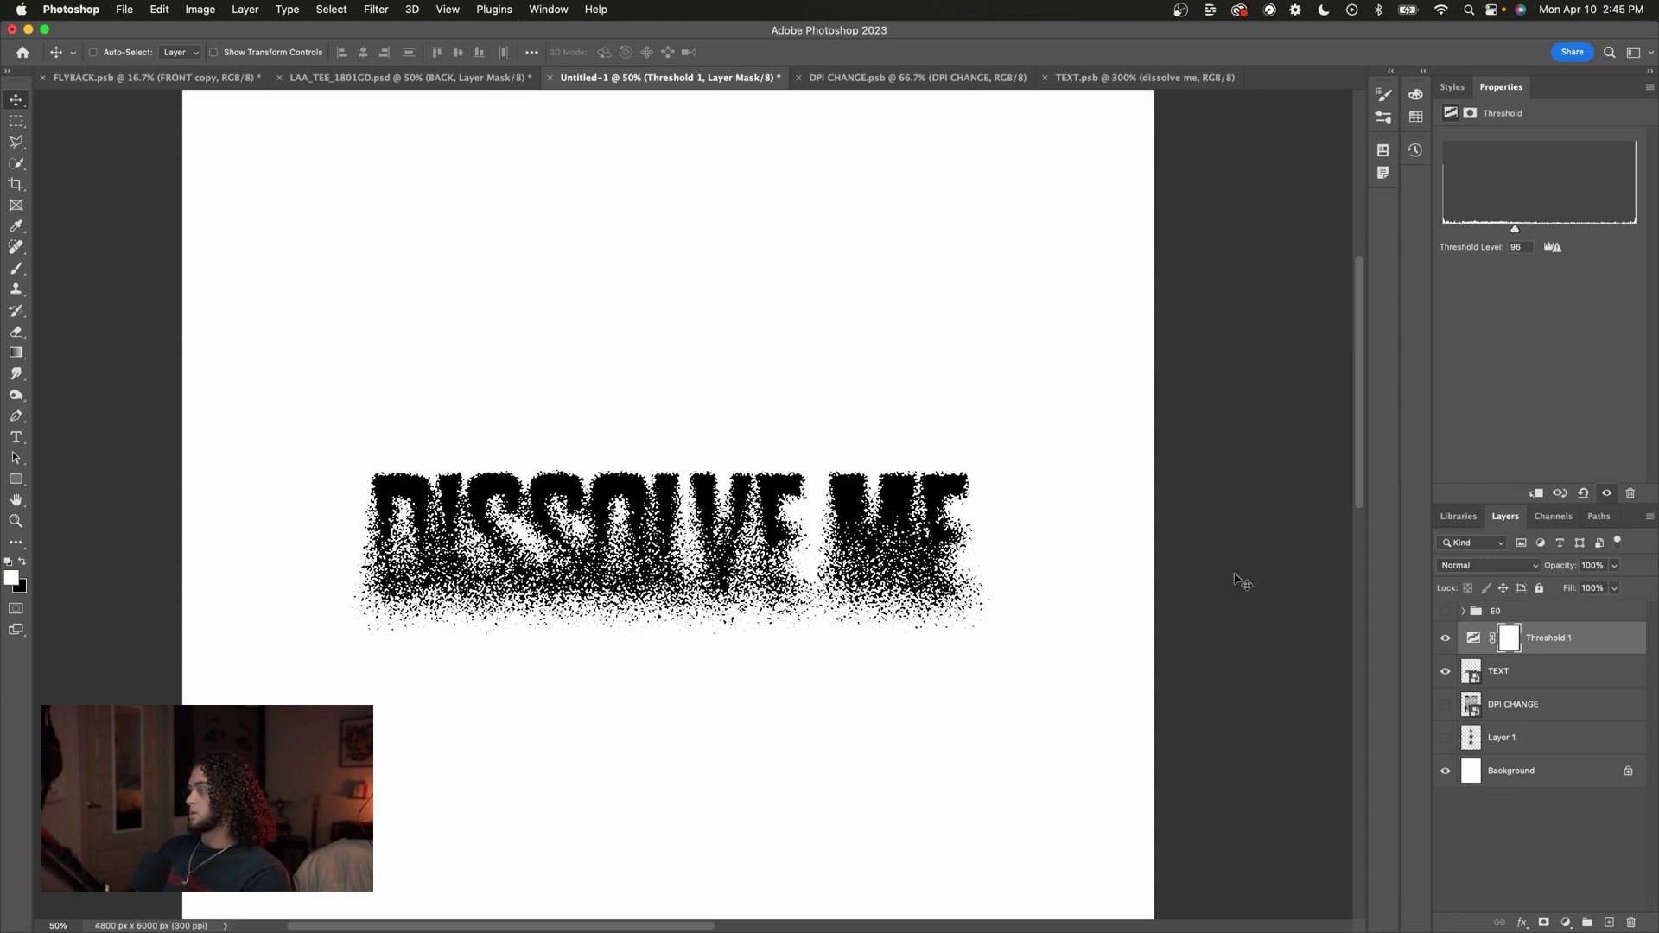
left_click(1444, 638)
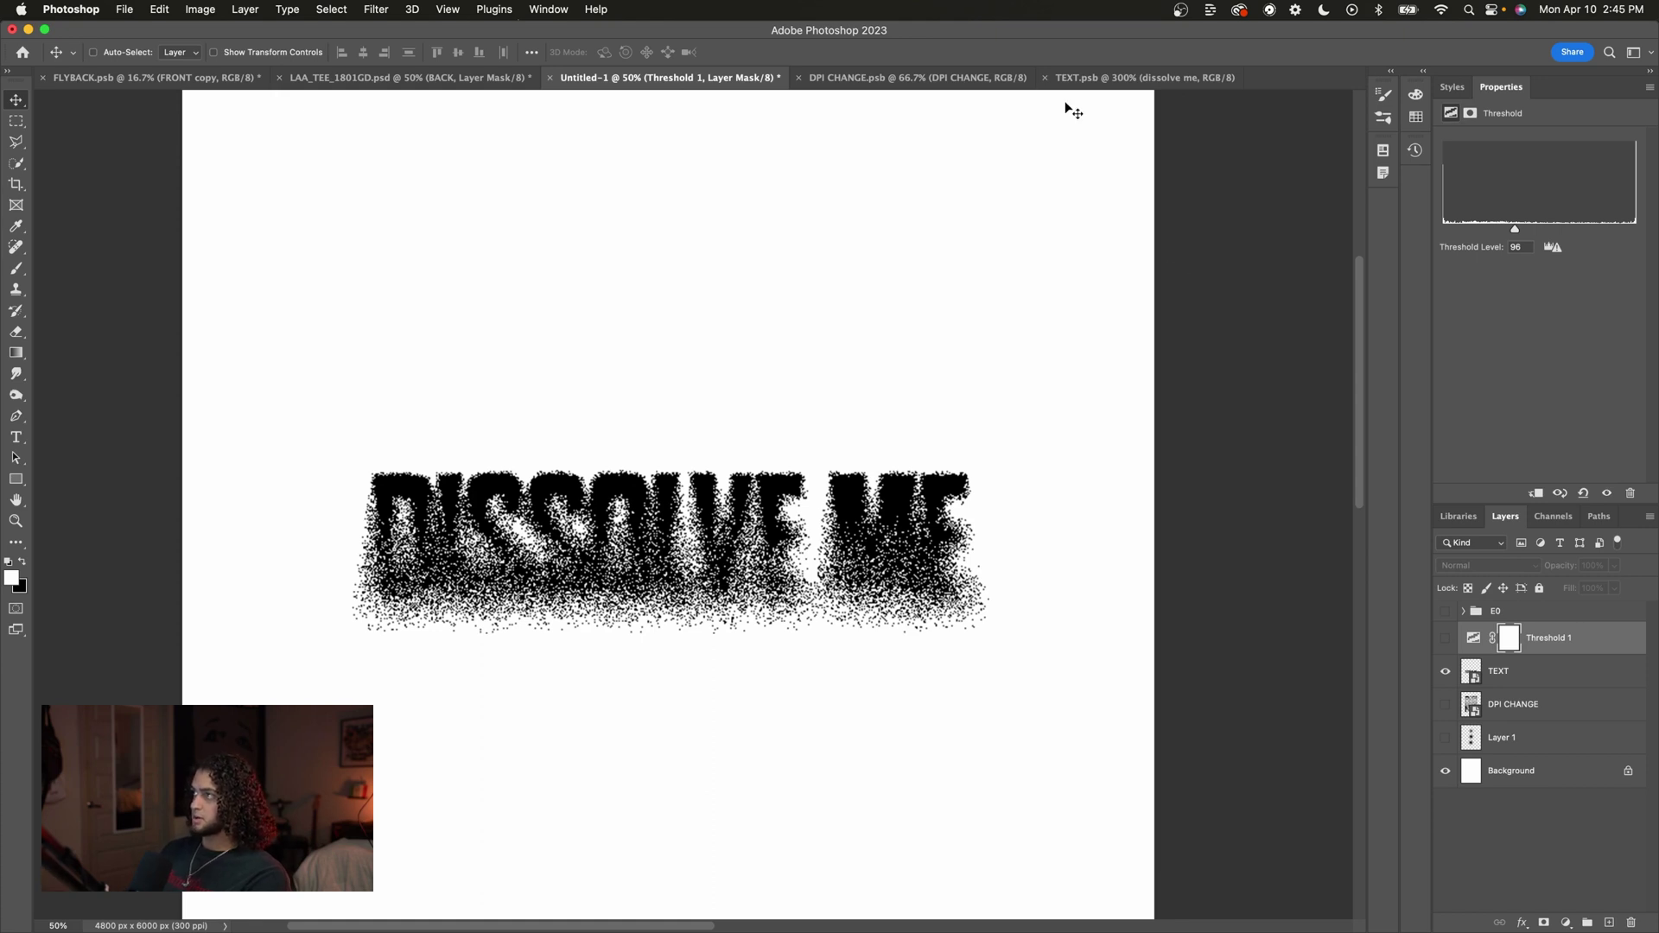
left_click(1087, 79)
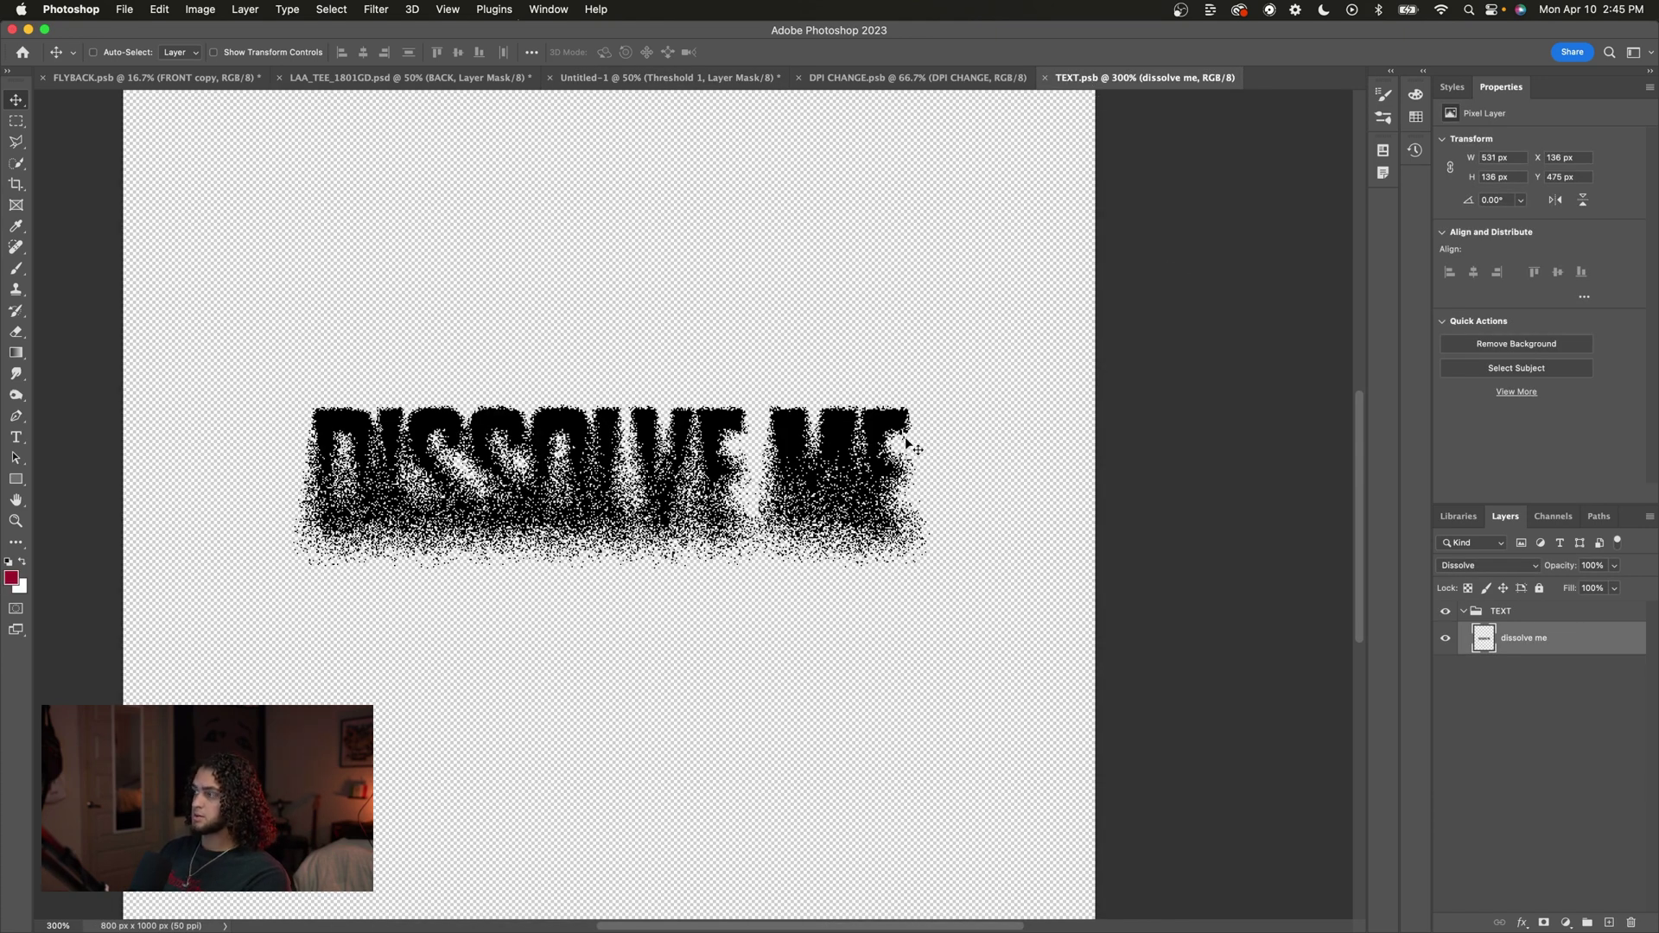
Merge the TEXT group into one layer and upscale it to 300 ppi without smoothing.
left_click(1479, 610)
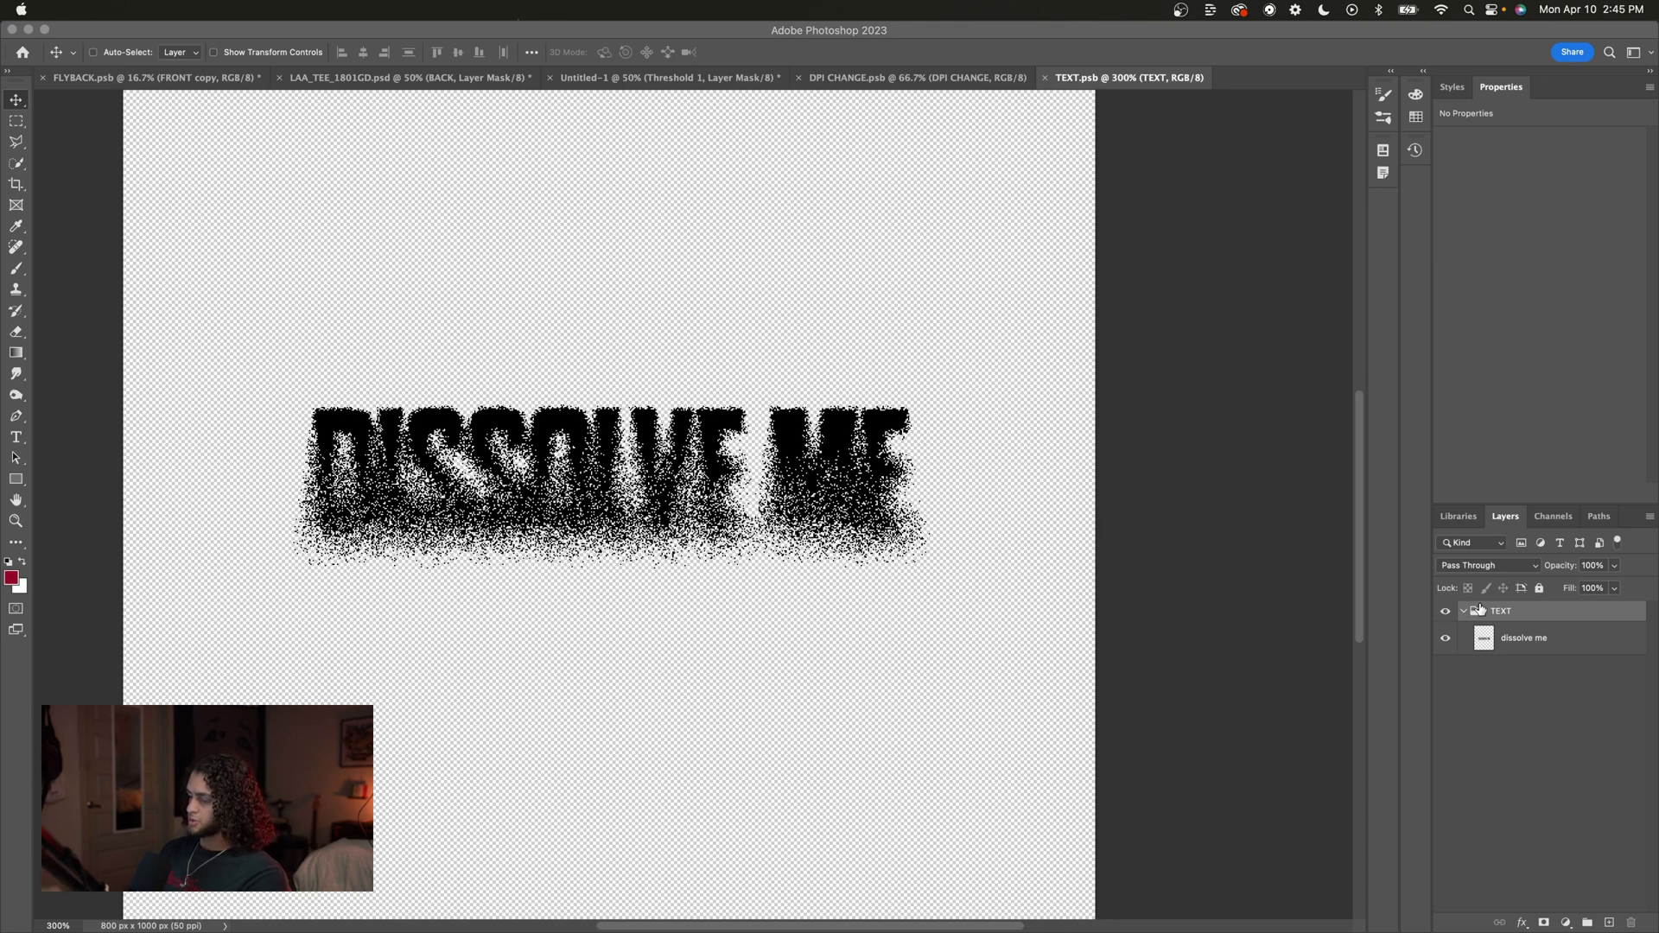
left_click(1467, 614)
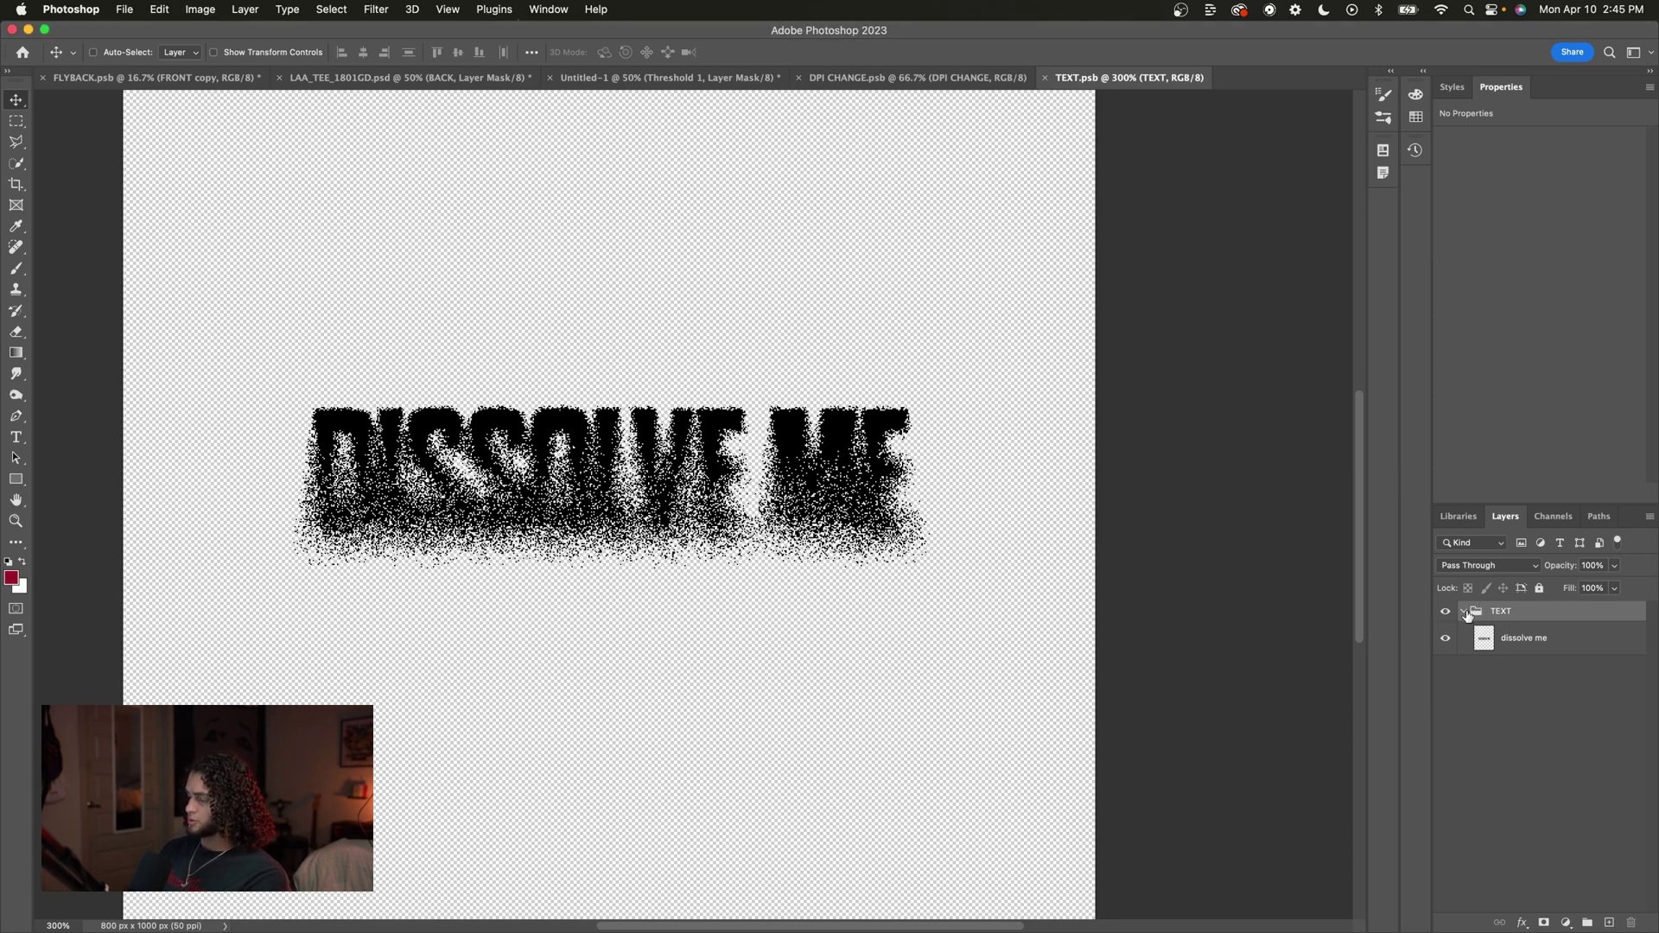
key("super+e")
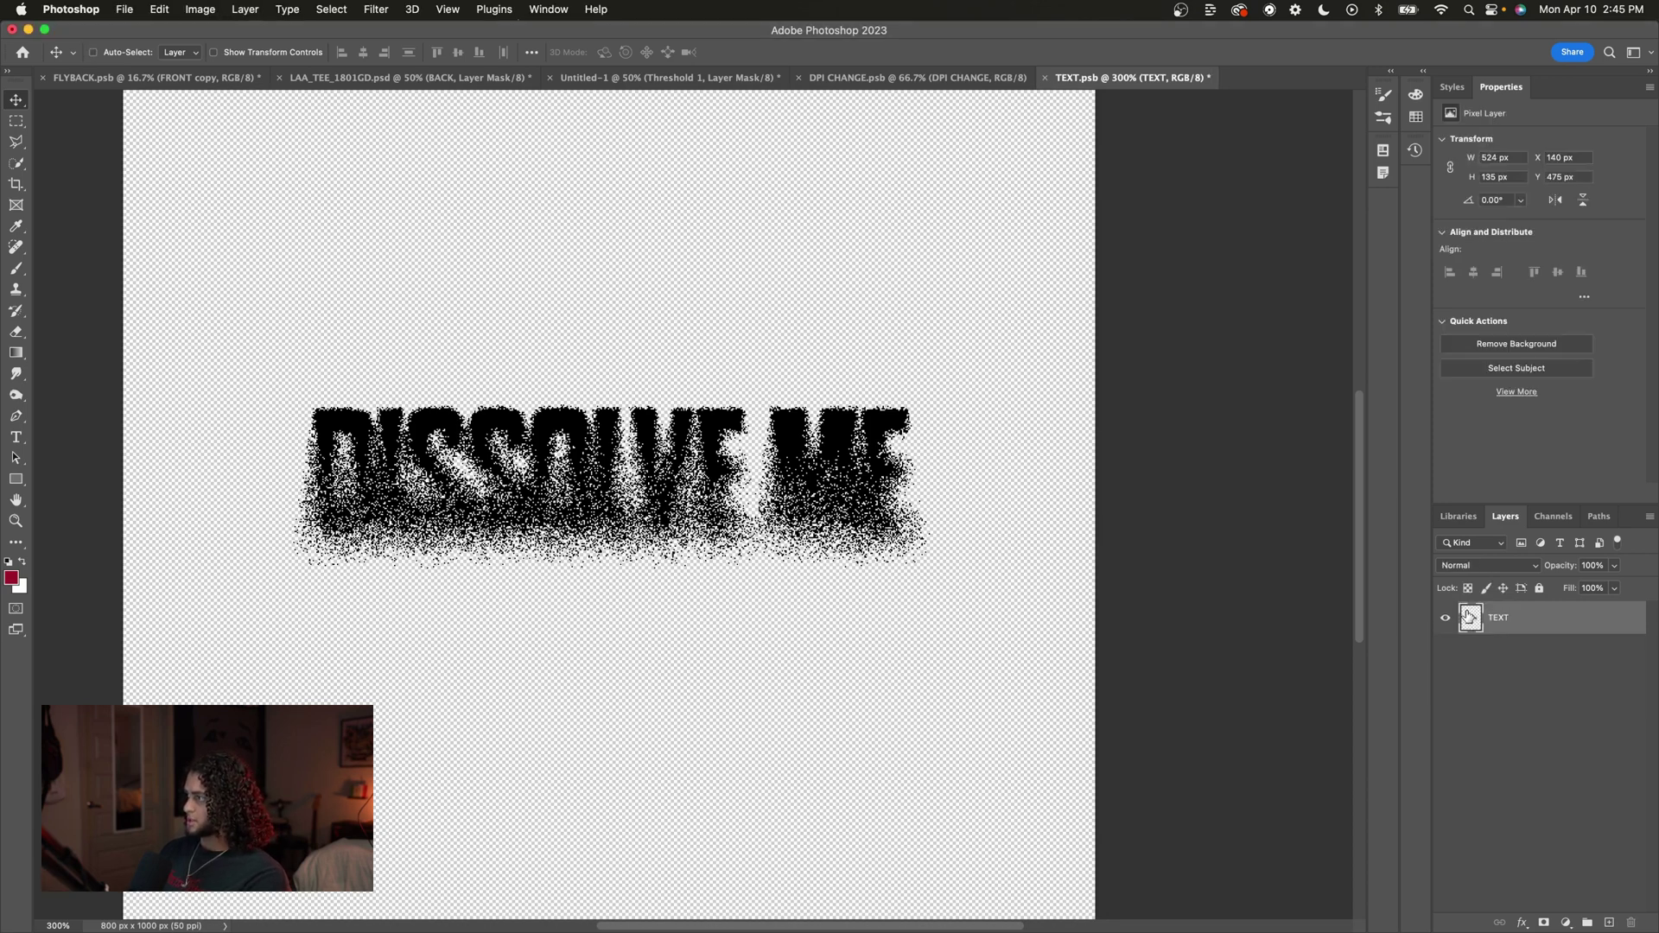
left_click(202, 11)
left_click(230, 132)
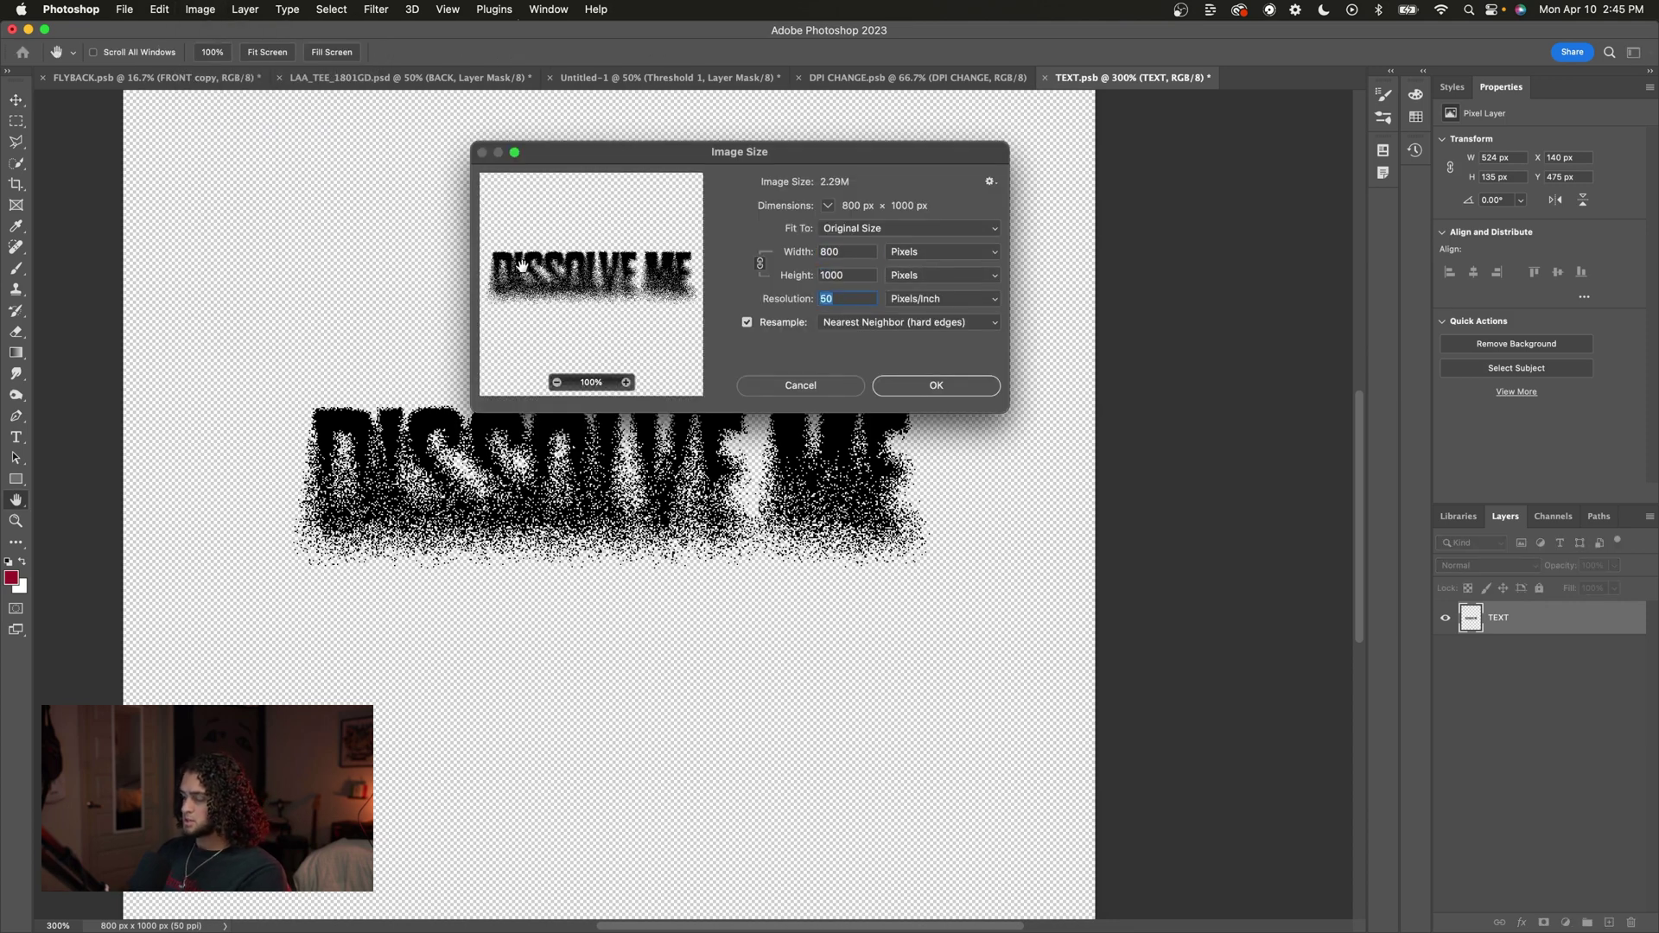
type("300")
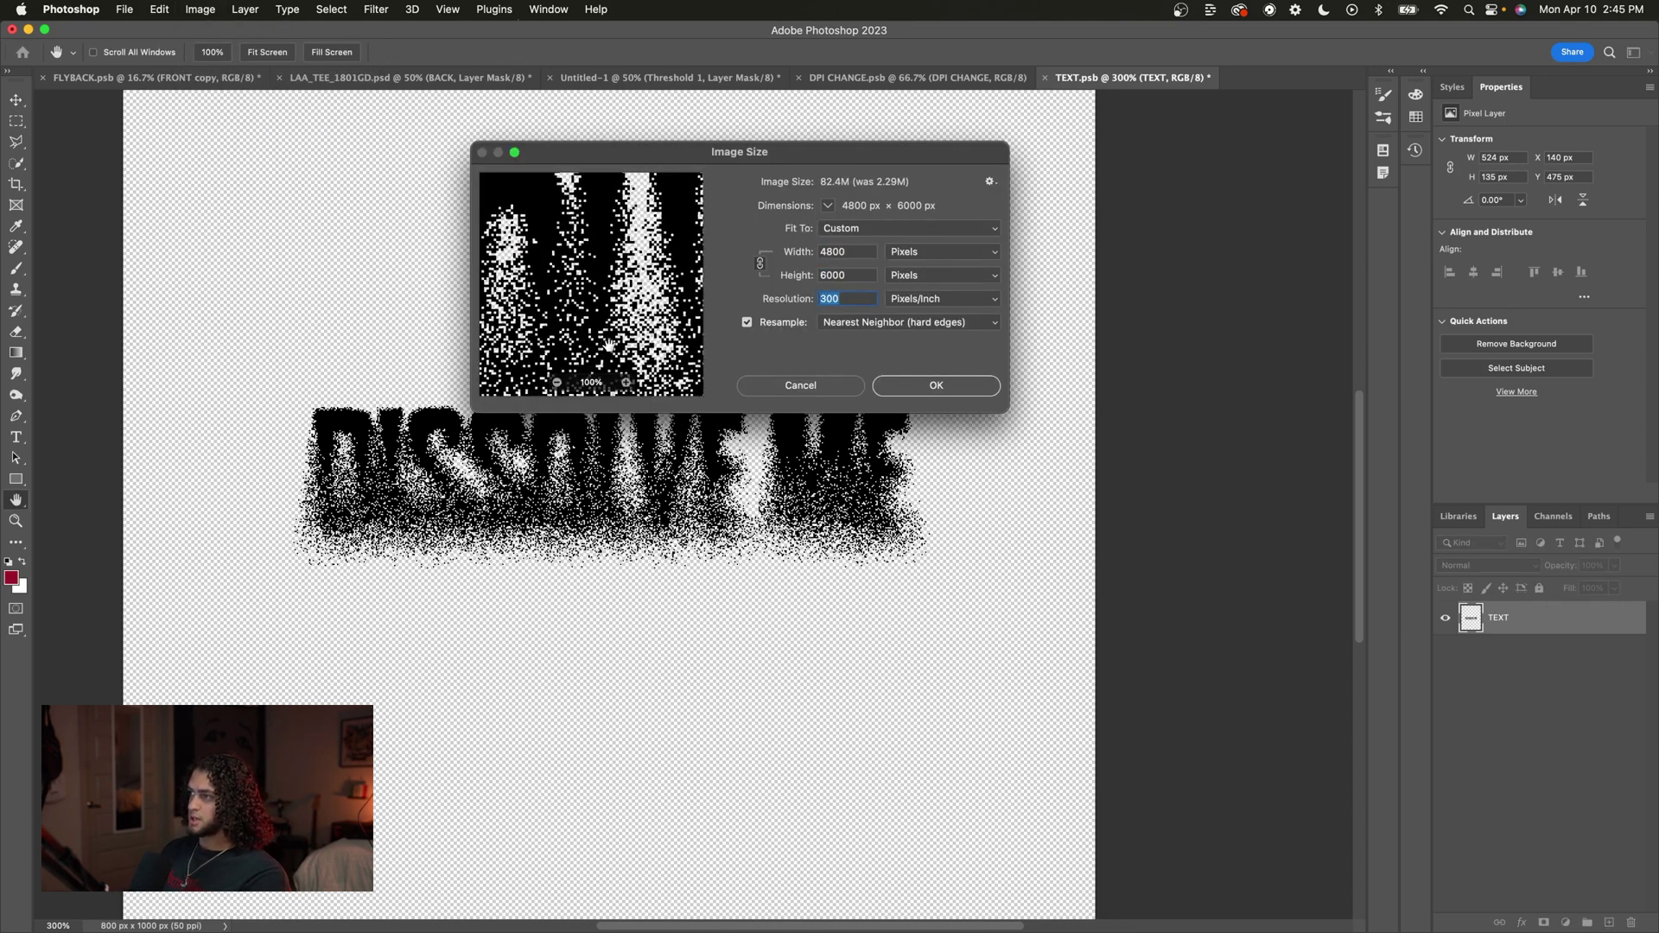
left_click(933, 386)
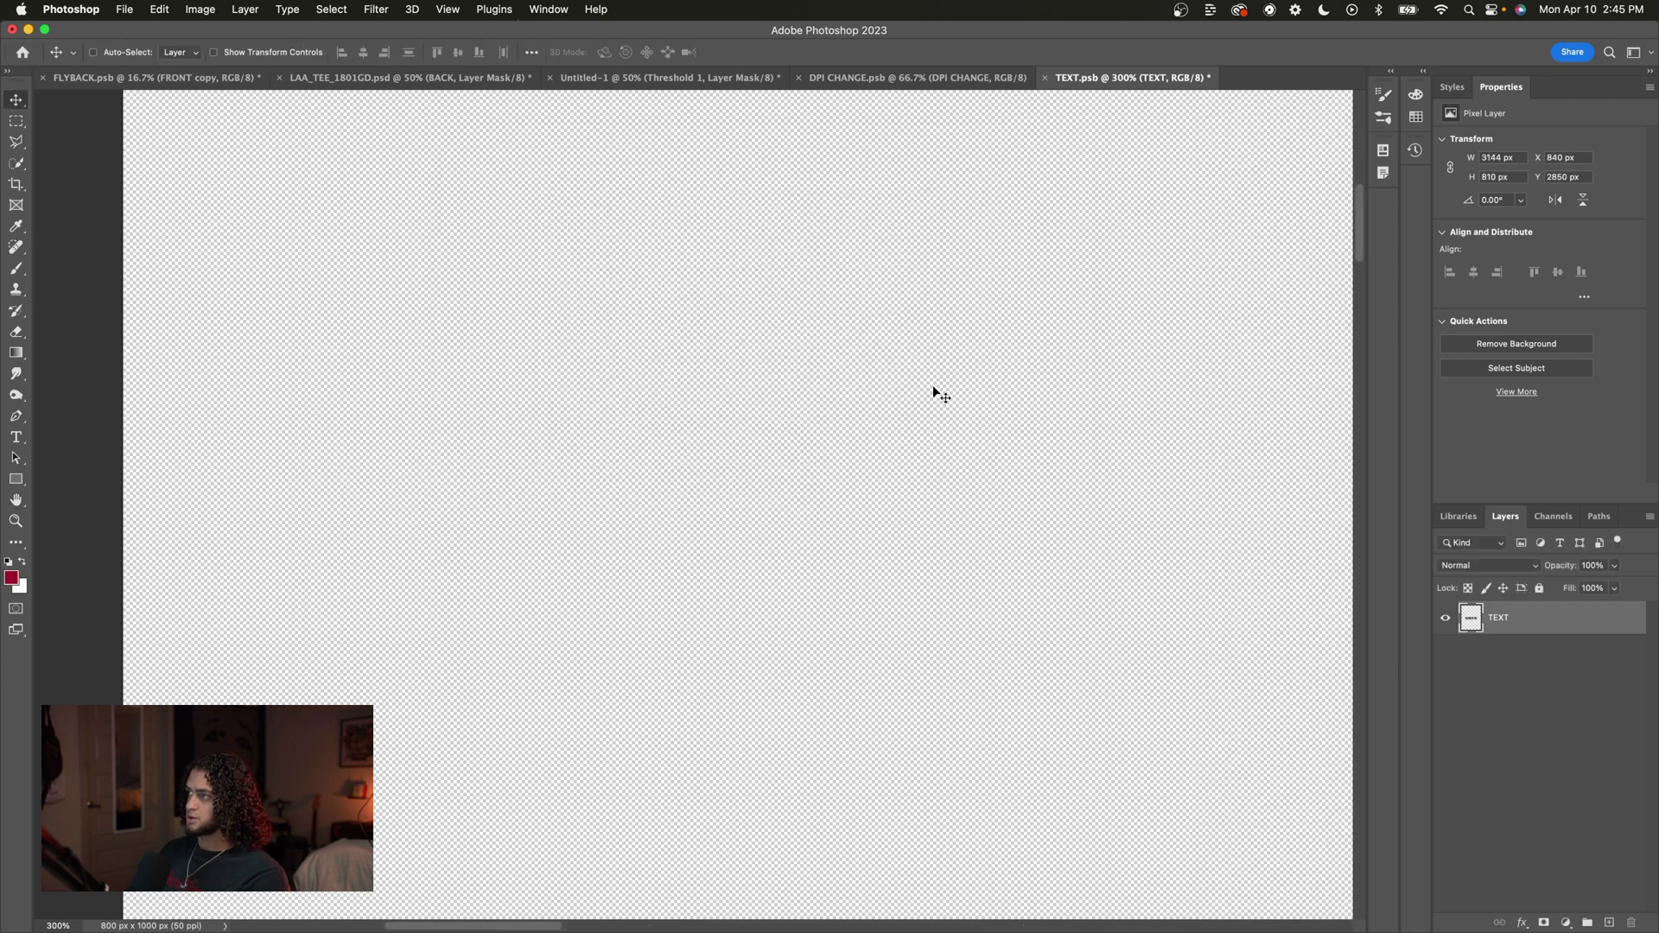
Fit the document in view, save TEXT.psb, and go back to Untitled-1.
key("super+0")
key("super+equal")
key("super+s")
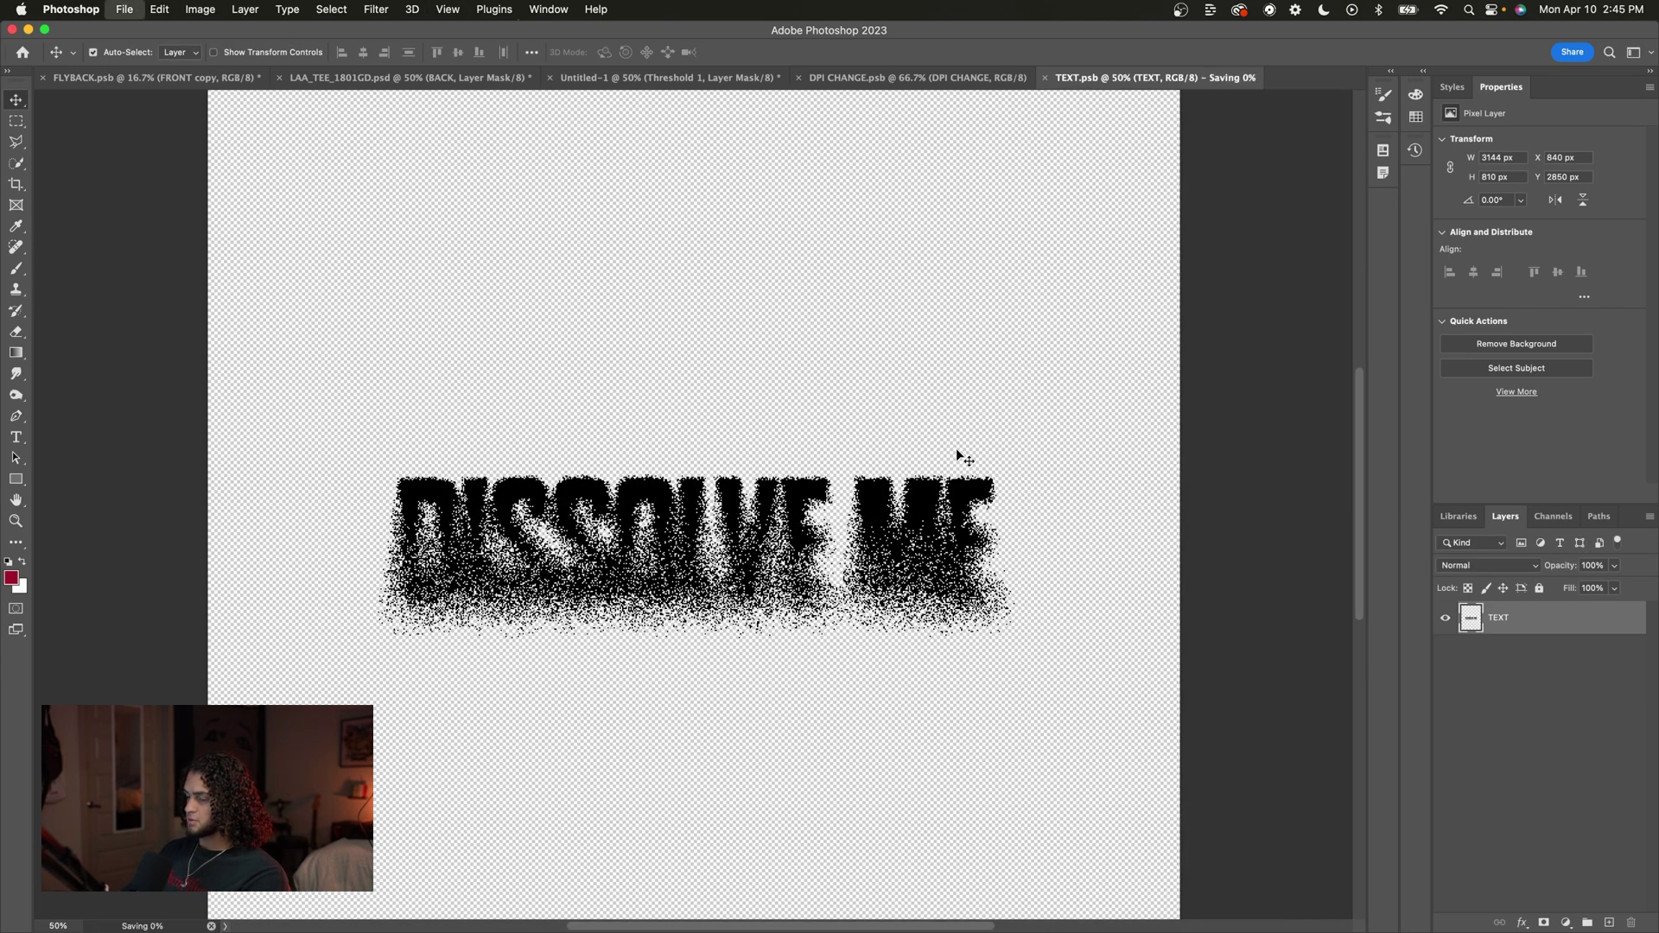
left_click(664, 78)
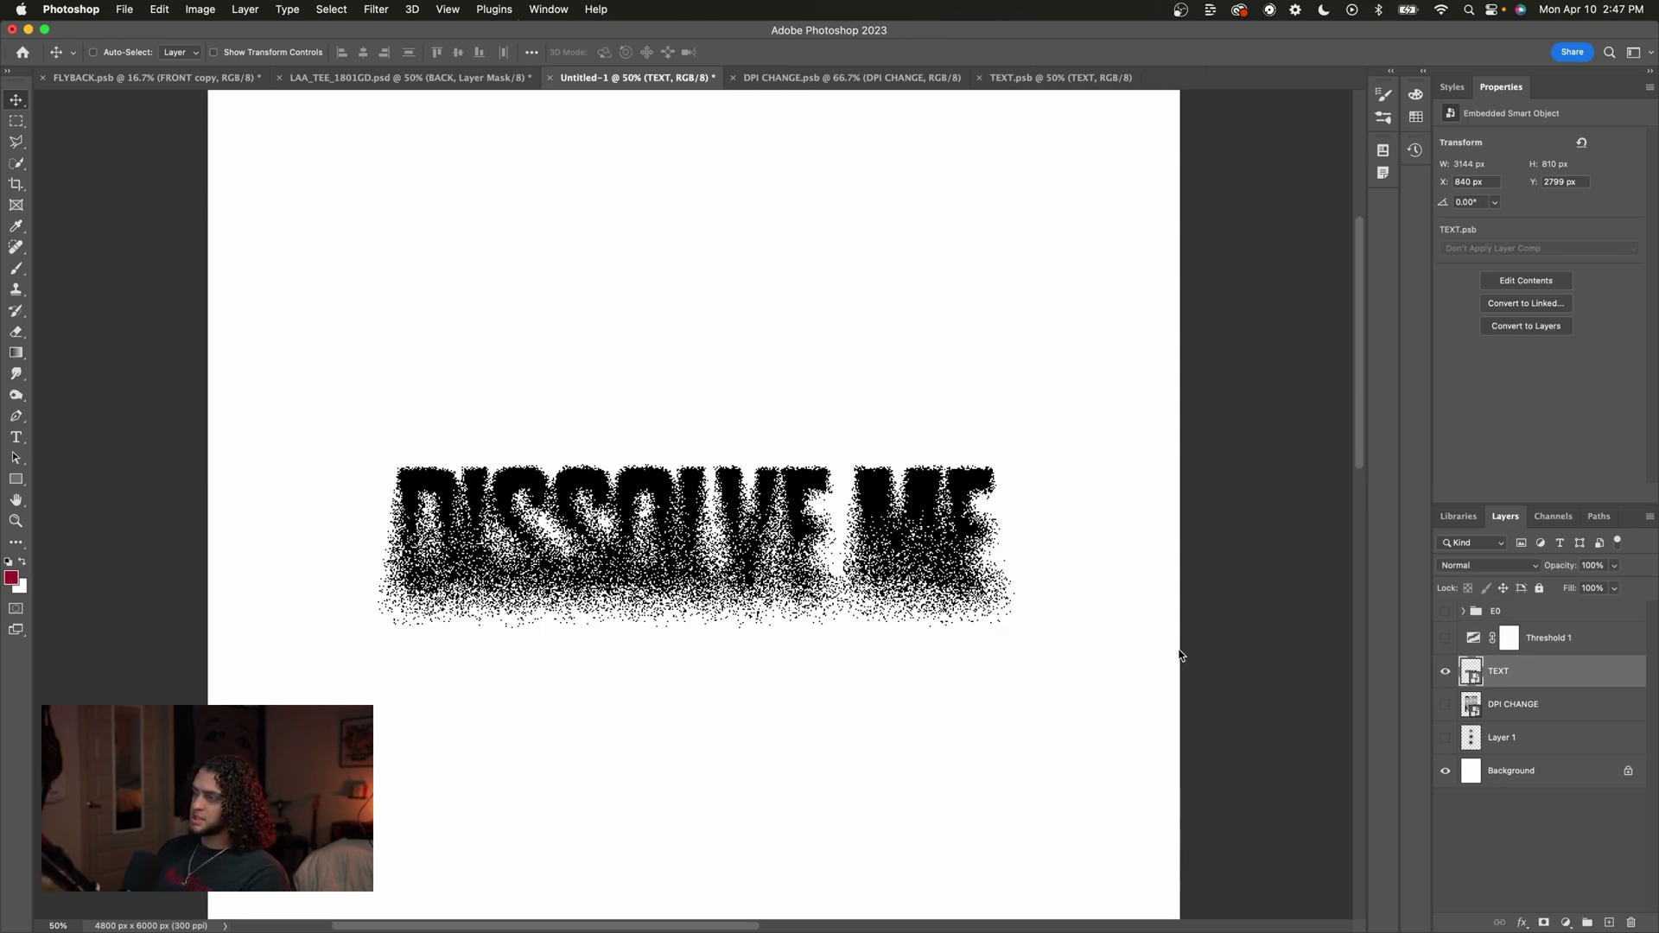
Give the TEXT layer a bright blue Color Overlay, then bring the Chrome window forward.
double_click(1560, 671)
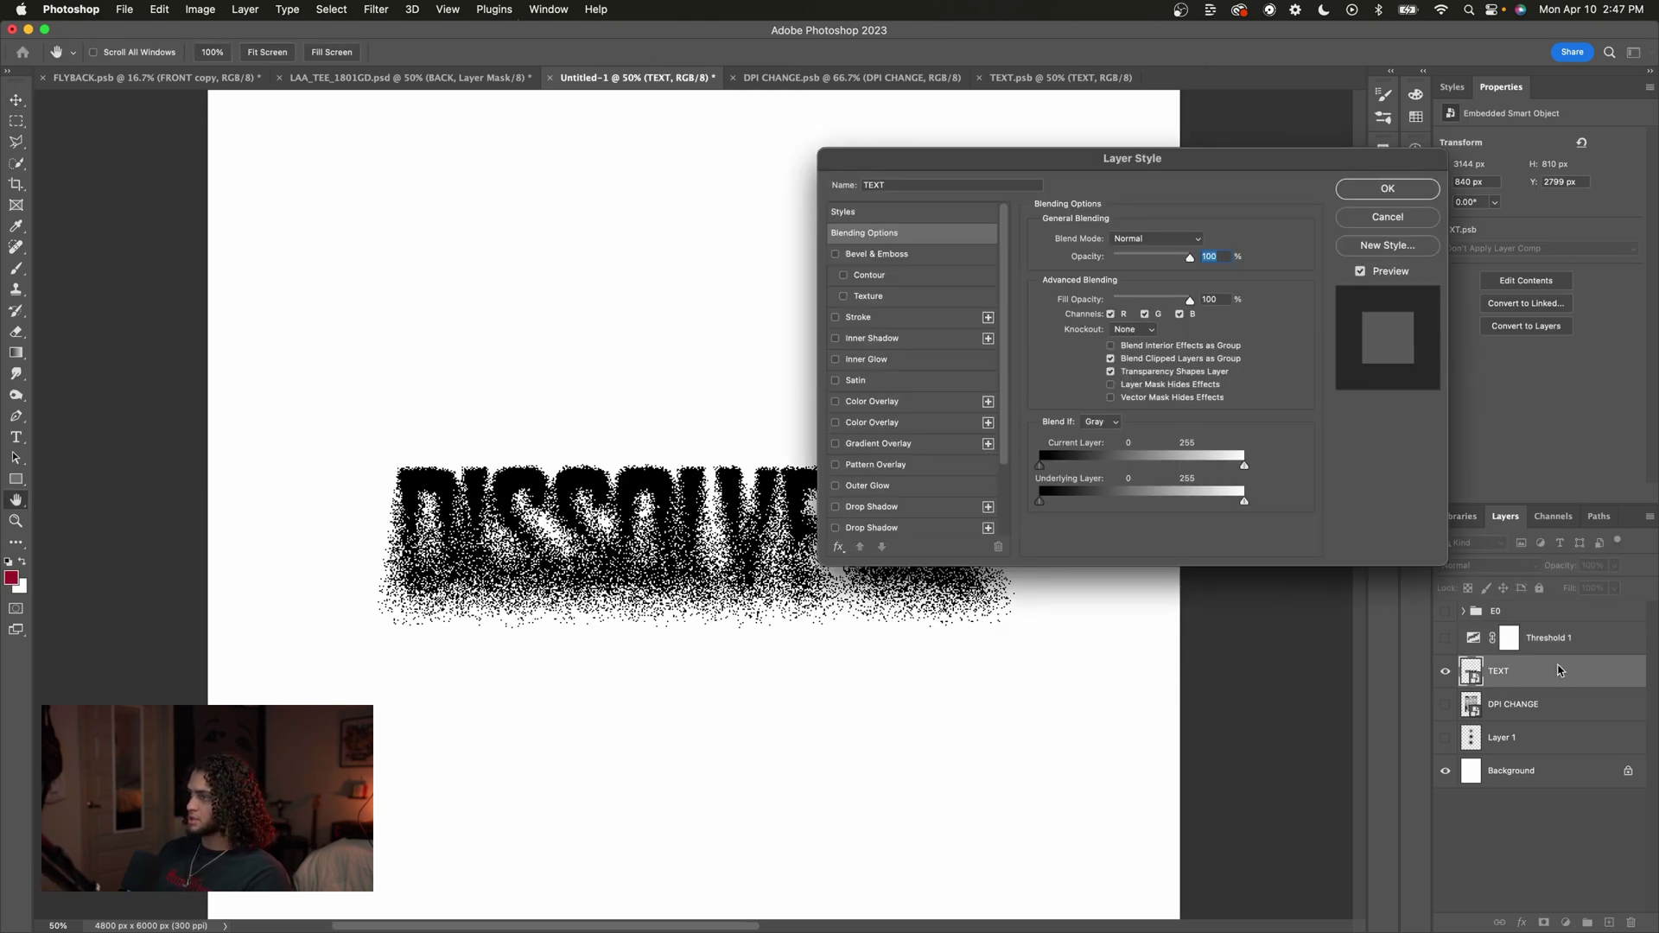
left_click(933, 401)
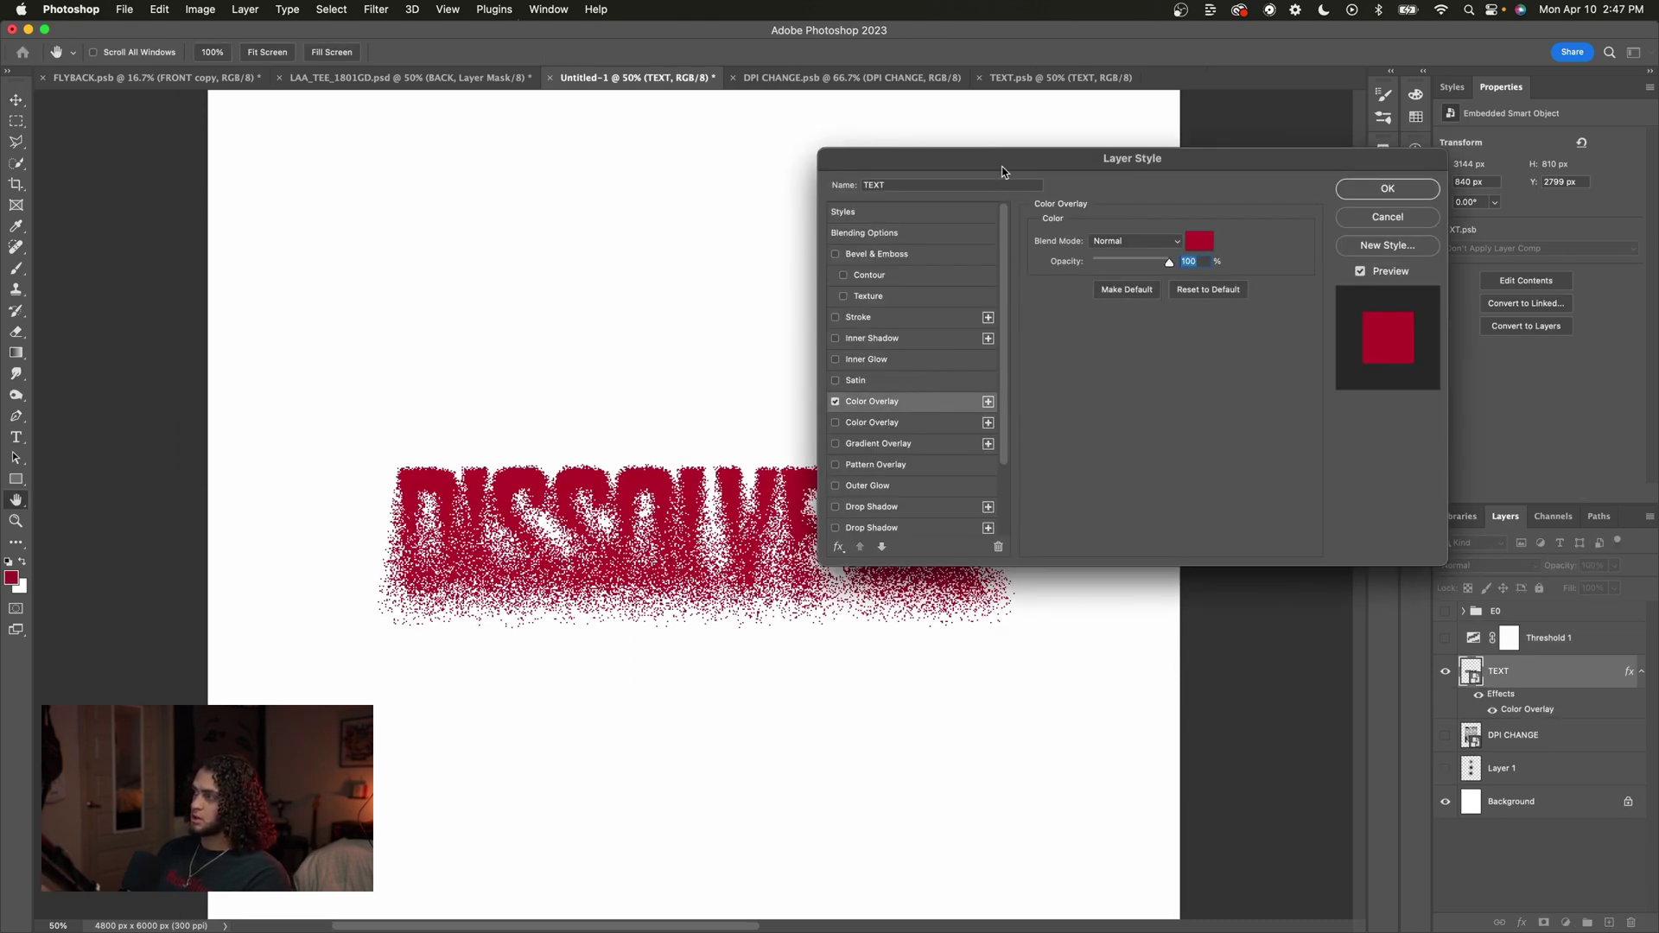
left_click_drag(1002, 171, 1115, 164)
left_click(1314, 241)
left_click(1016, 388)
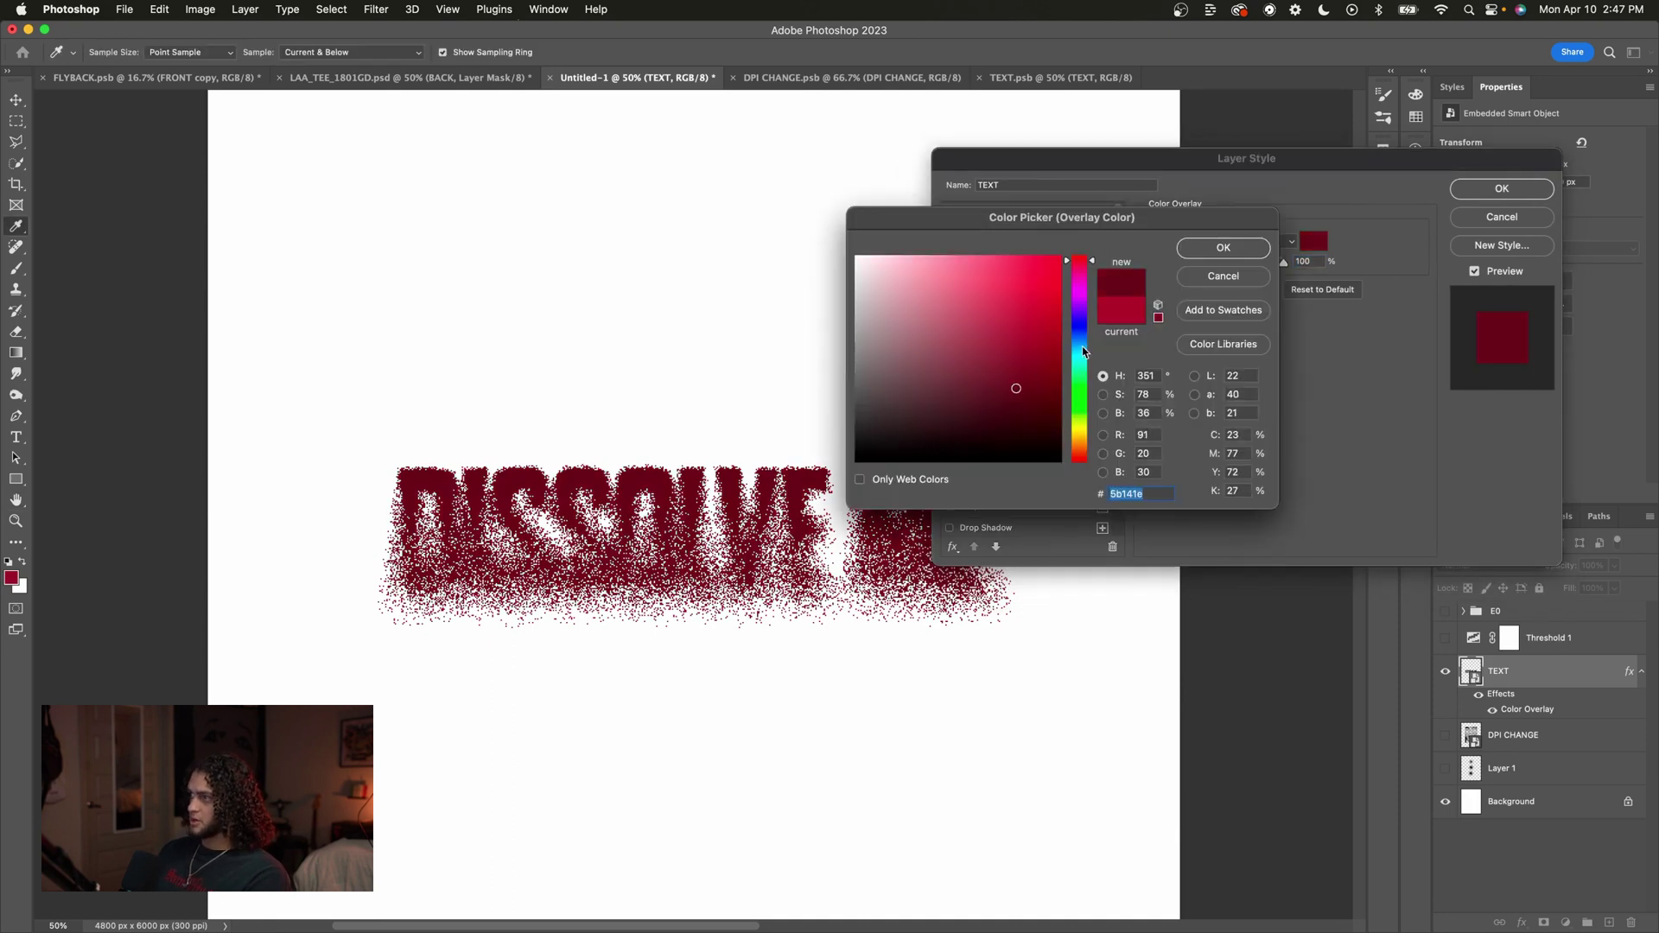
left_click(1084, 351)
left_click(1026, 321)
left_click(1205, 256)
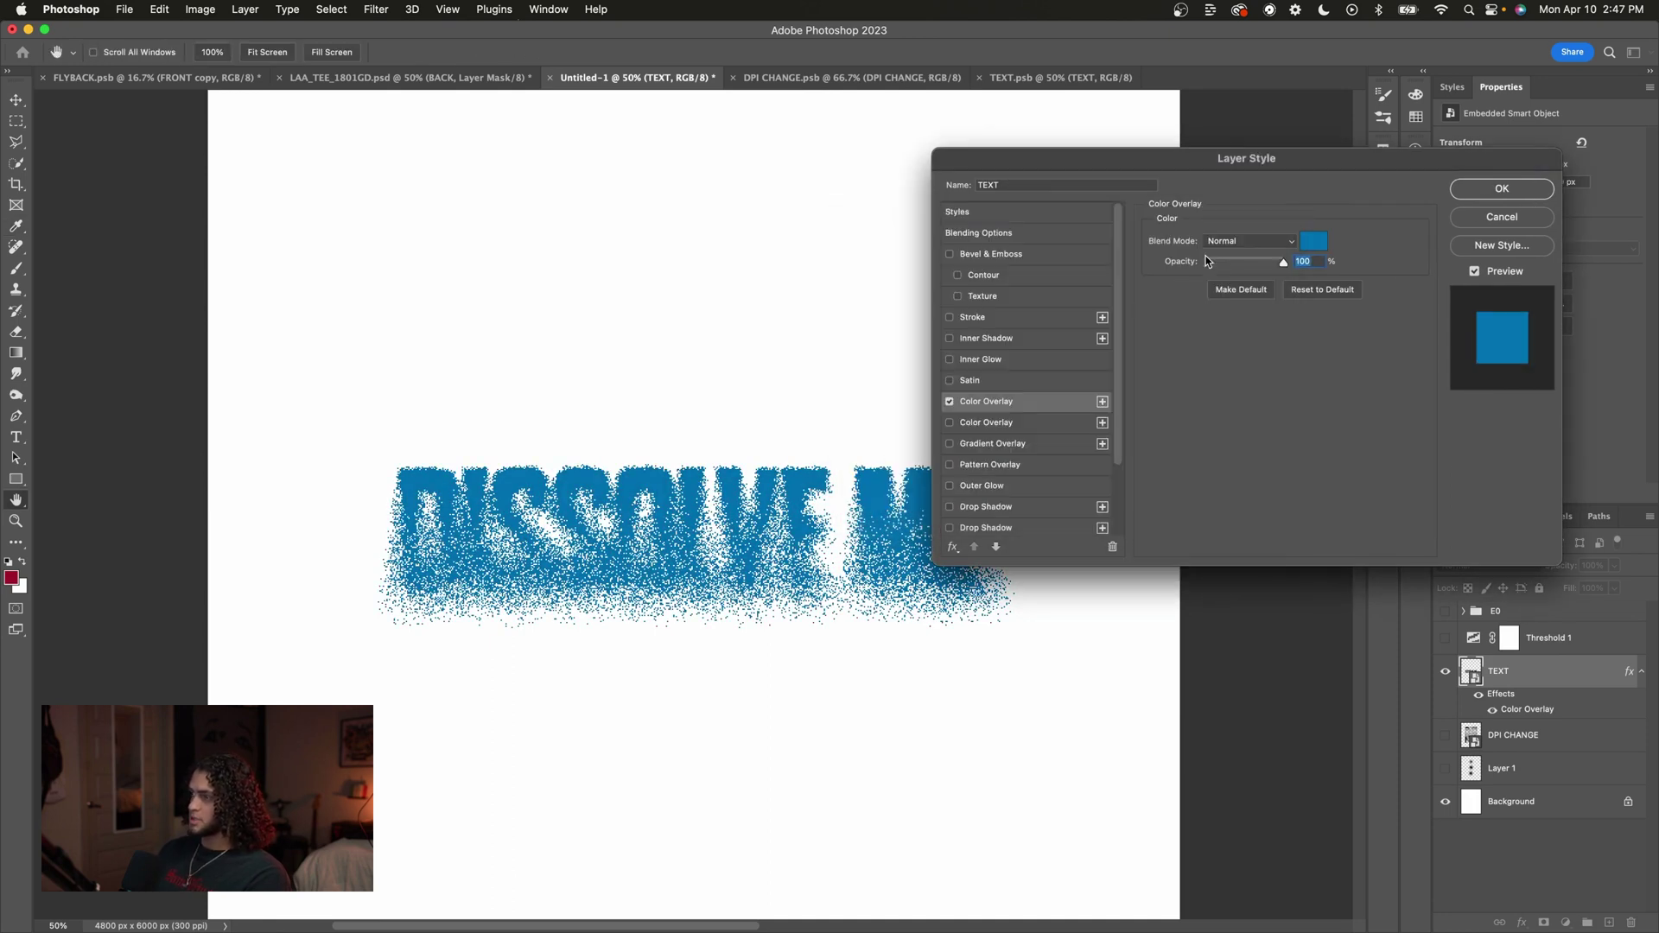
left_click(1469, 196)
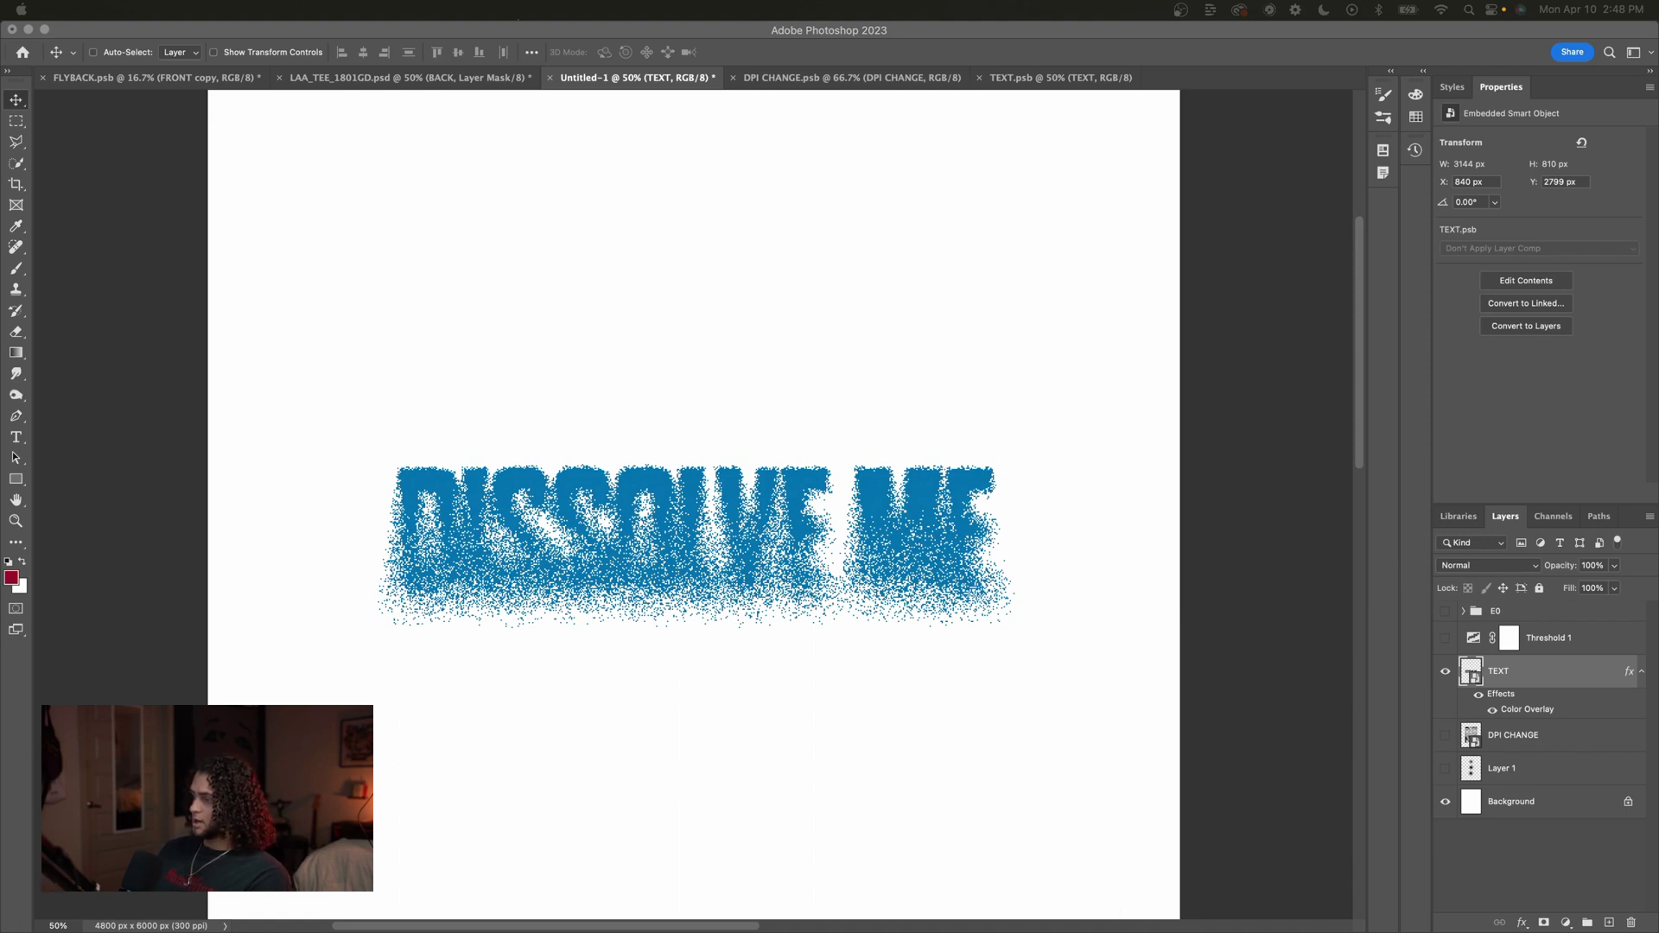
key("super+Tab")
left_click_drag(886, 350, 1068, 128)
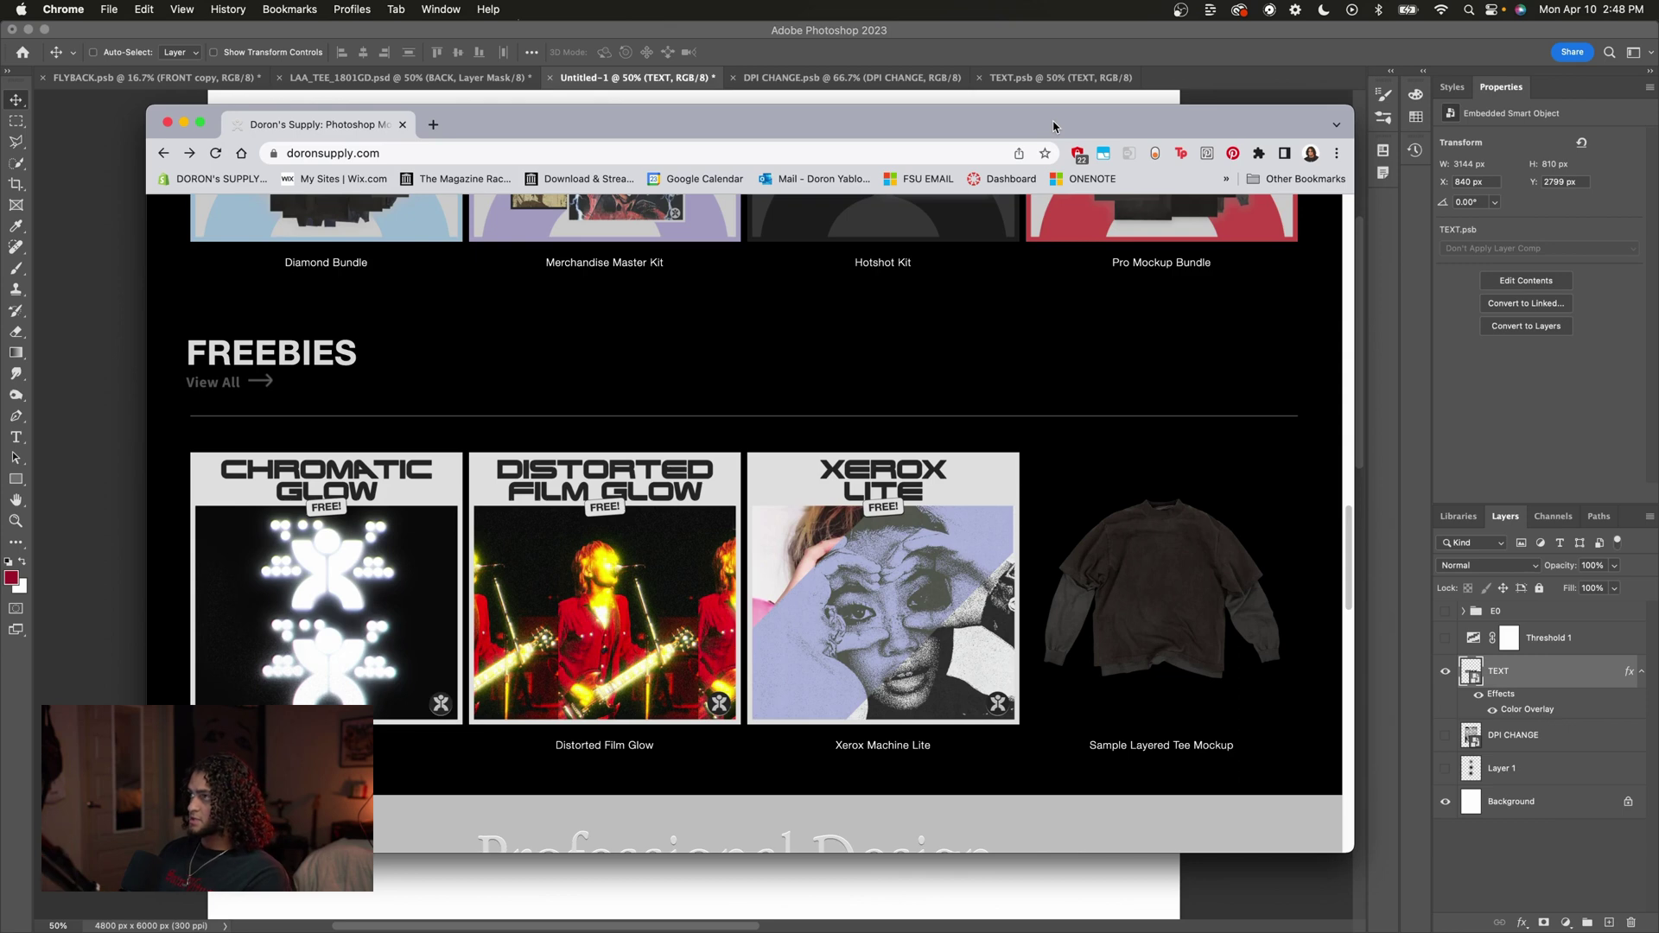
Glance back at the blue text in Photoshop, then return to the doronsupply.com browser.
left_click_drag(1053, 127, 1045, 151)
left_click(1035, 107)
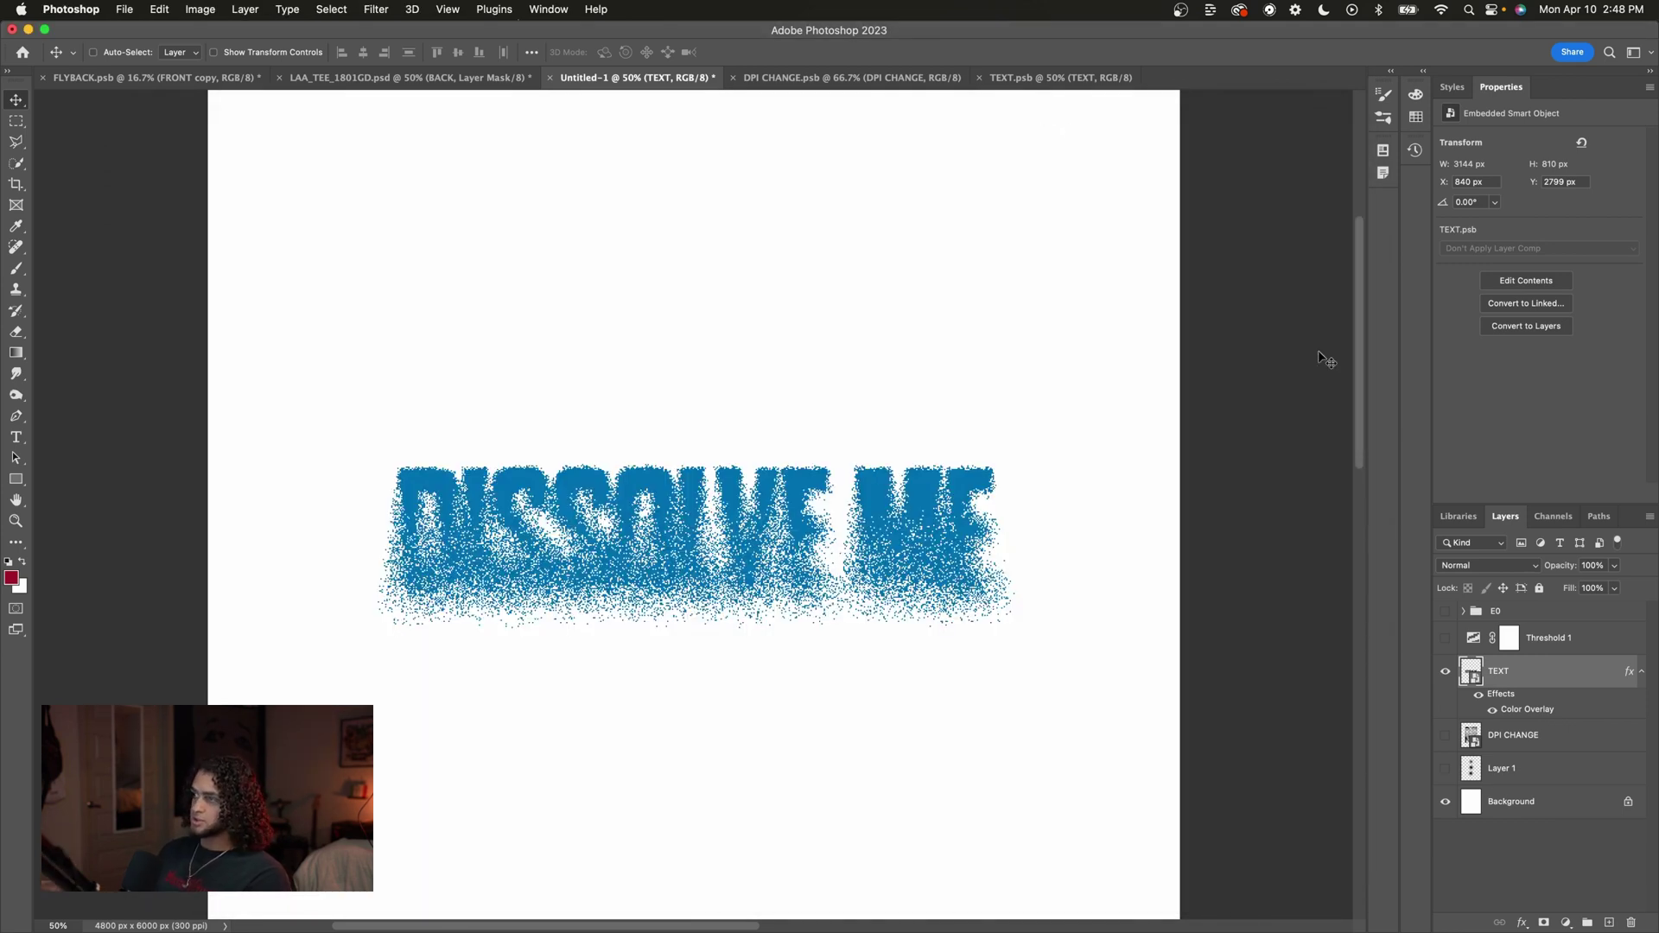
key("super+Tab")
left_click_drag(796, 137, 812, 128)
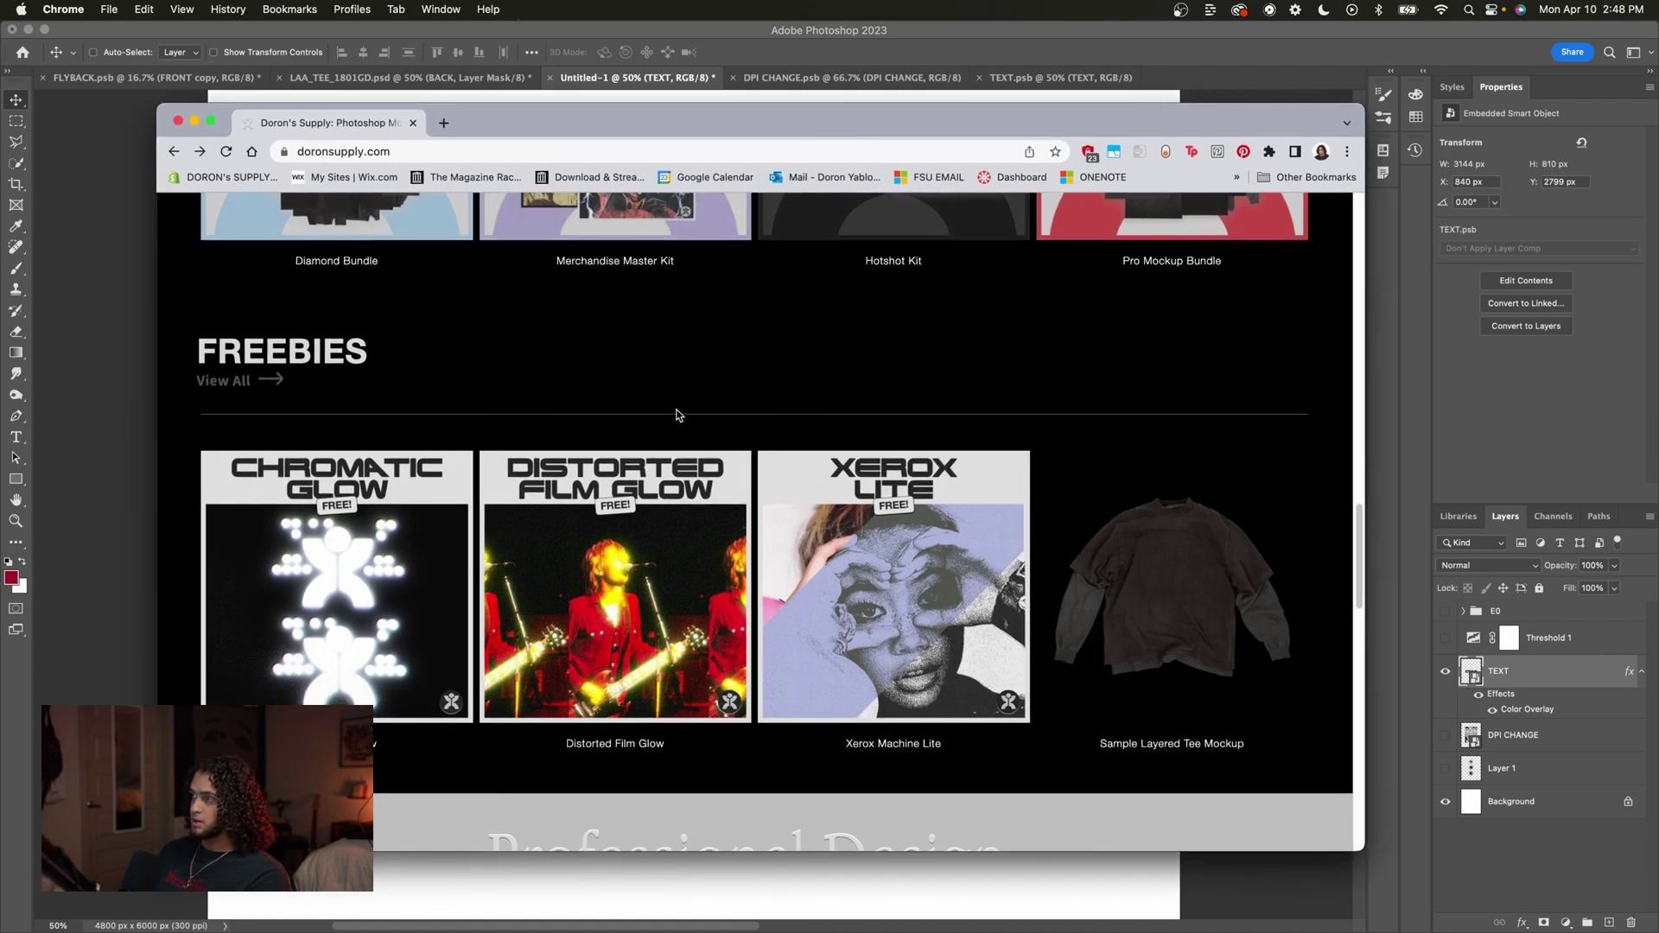
Open the full Freebies collection, visit the email sign-up section, and scroll back to the product grid.
scroll(261, 357, "up", 1)
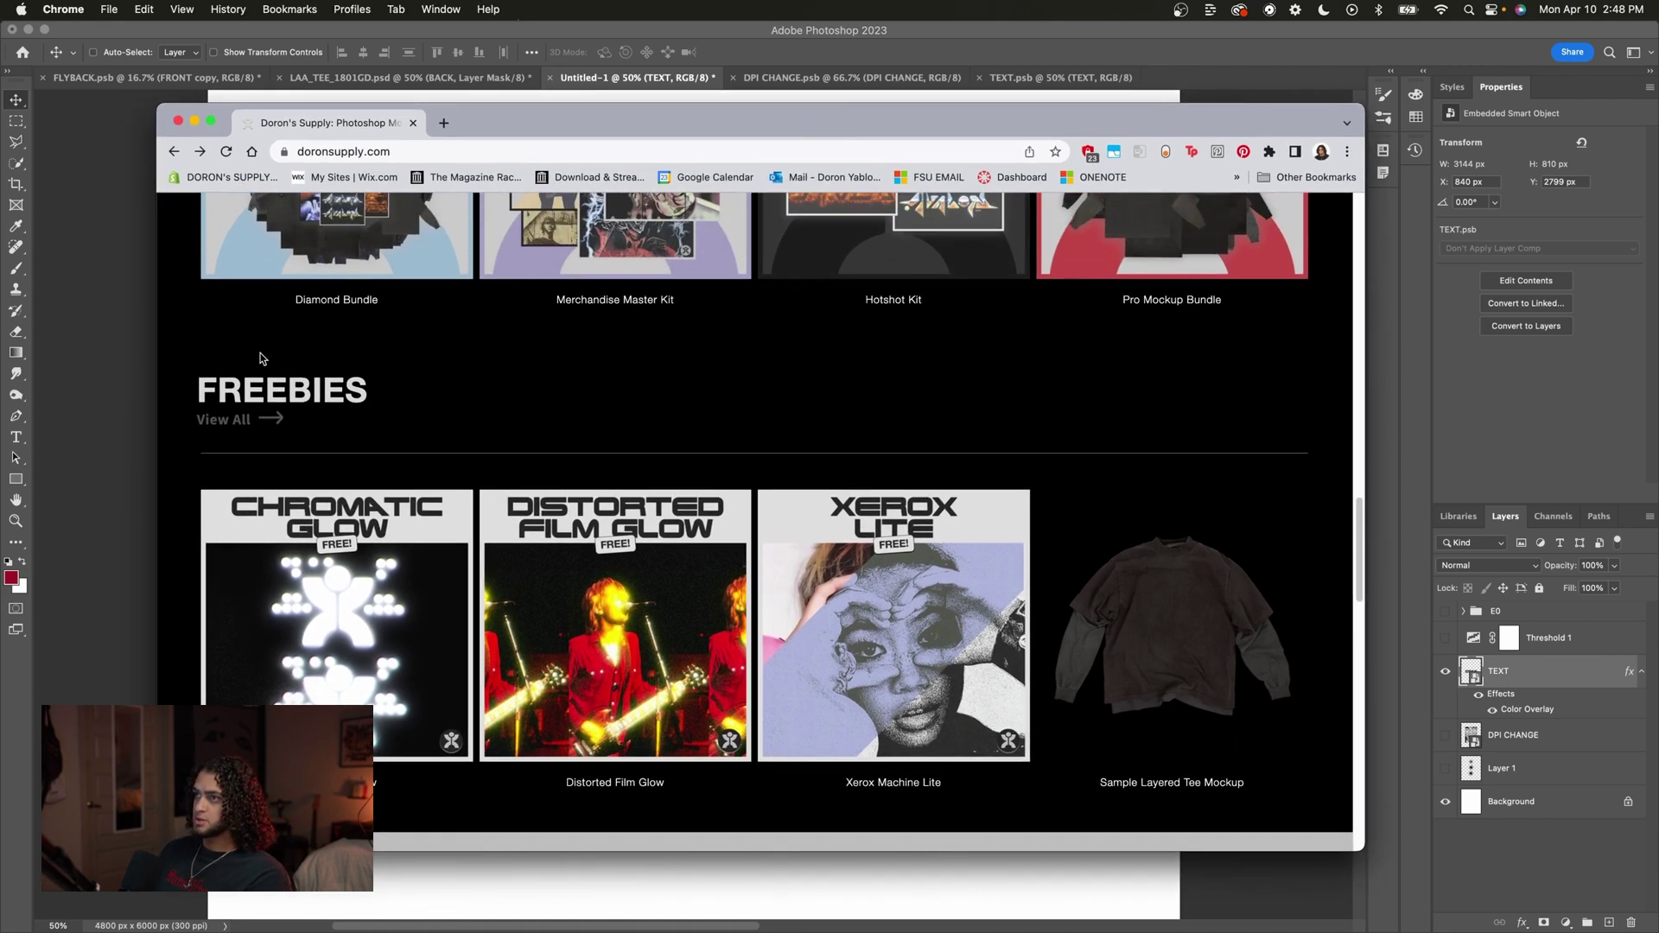
left_click(242, 420)
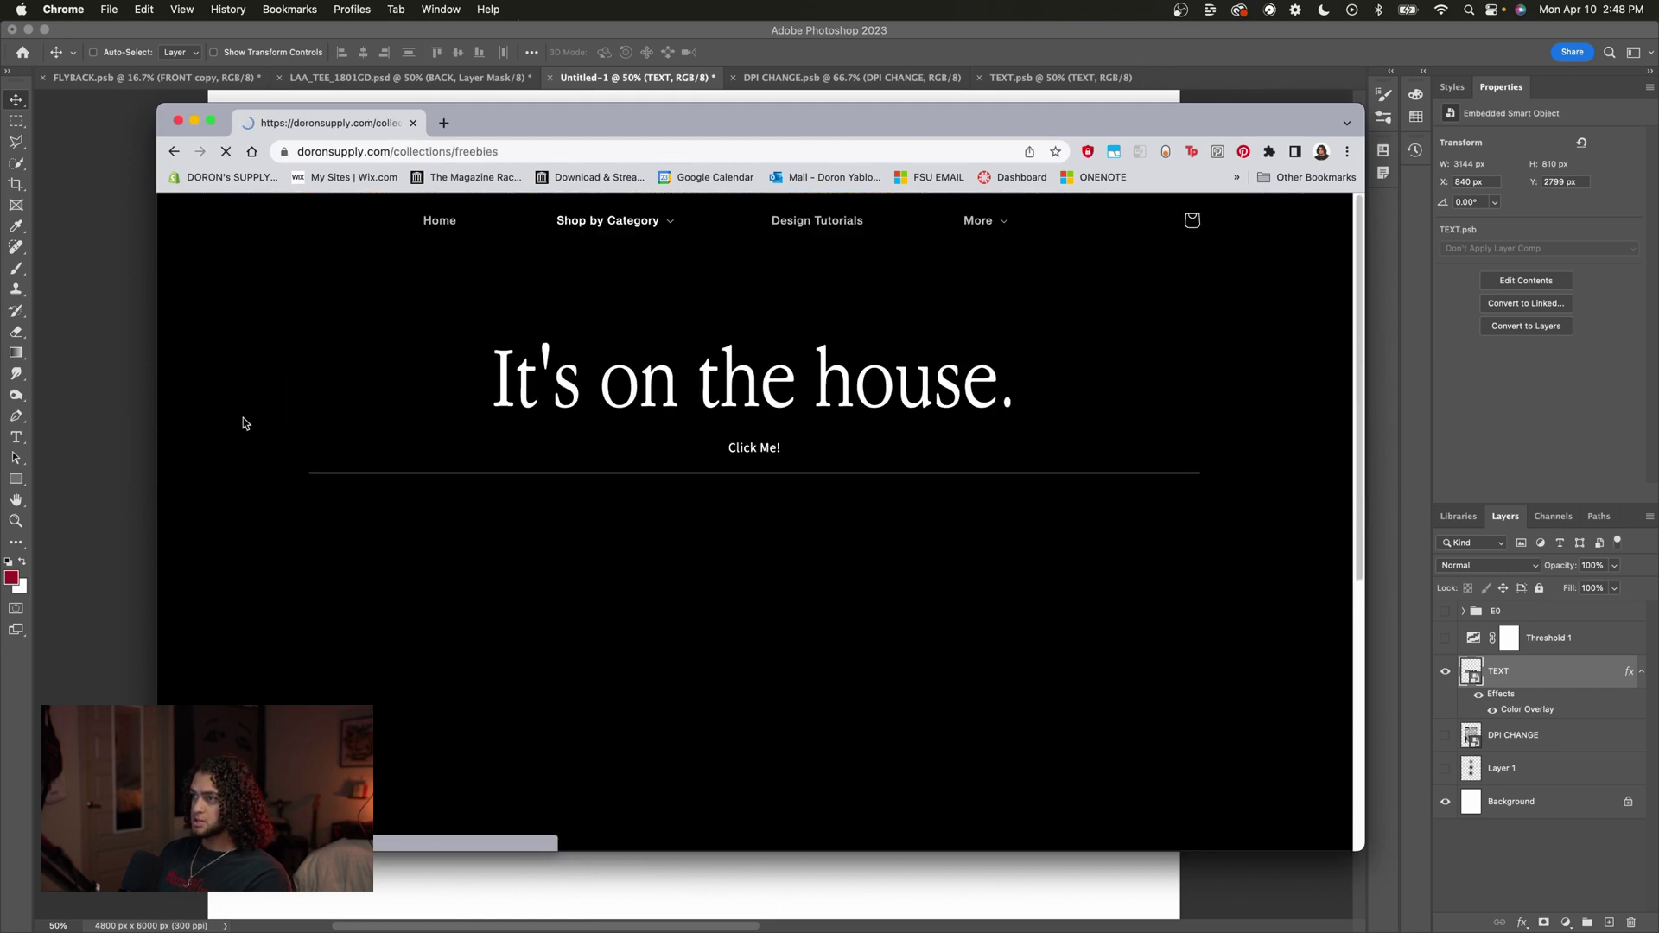
left_click(754, 448)
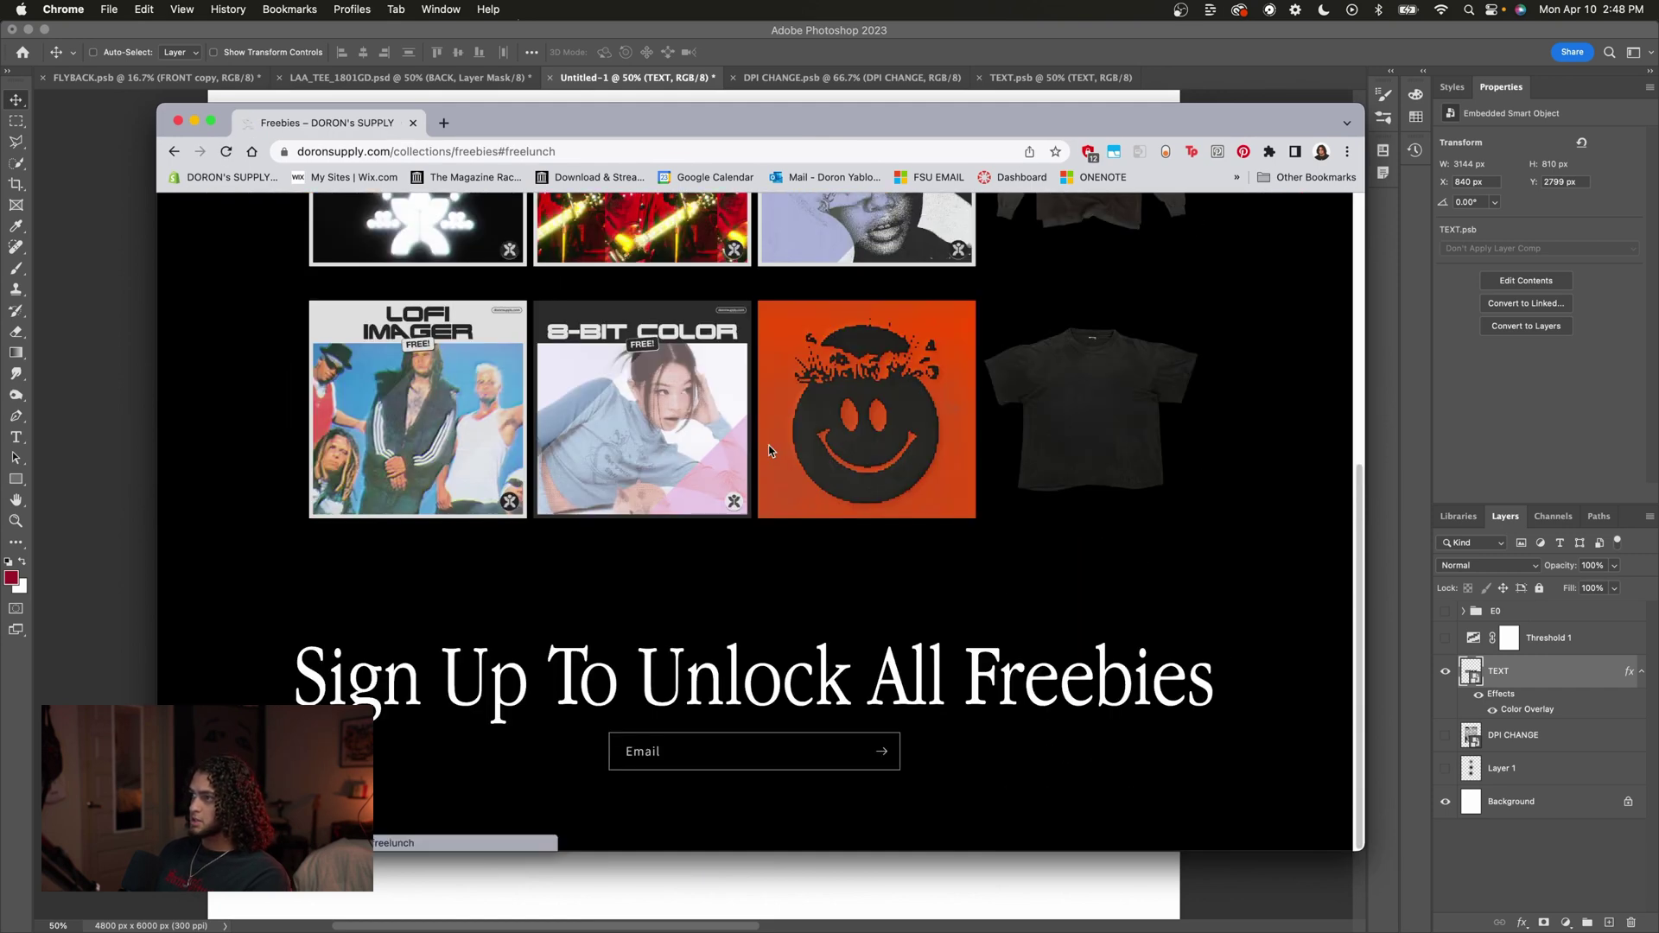
left_click(731, 758)
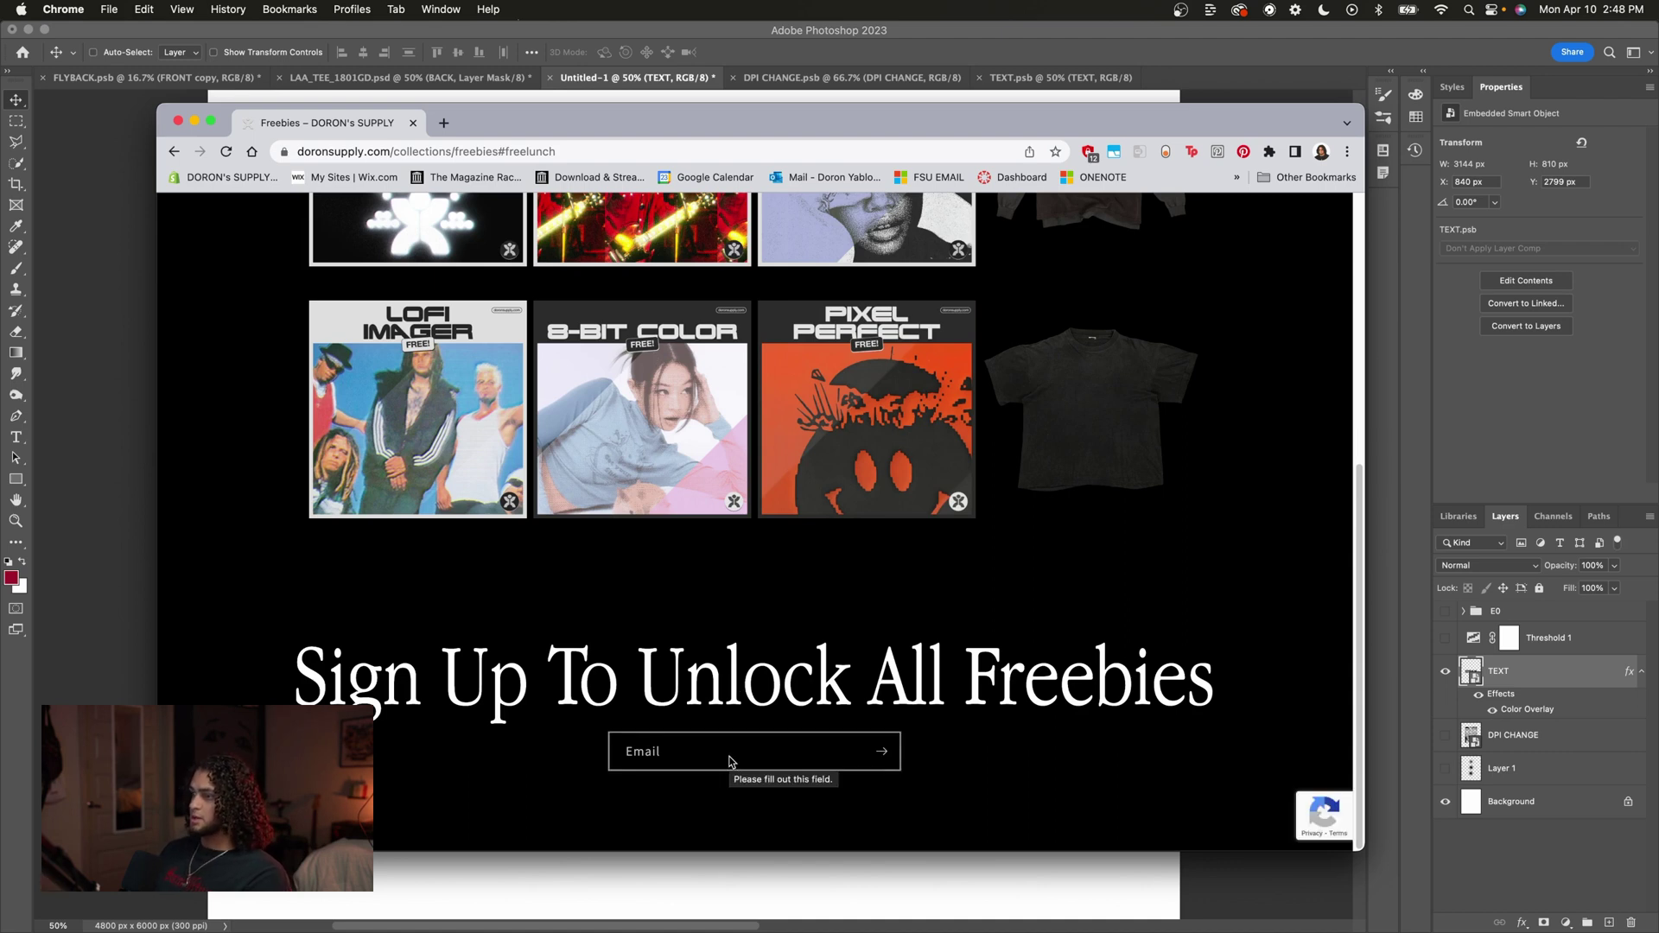
scroll(687, 578, "up", 1)
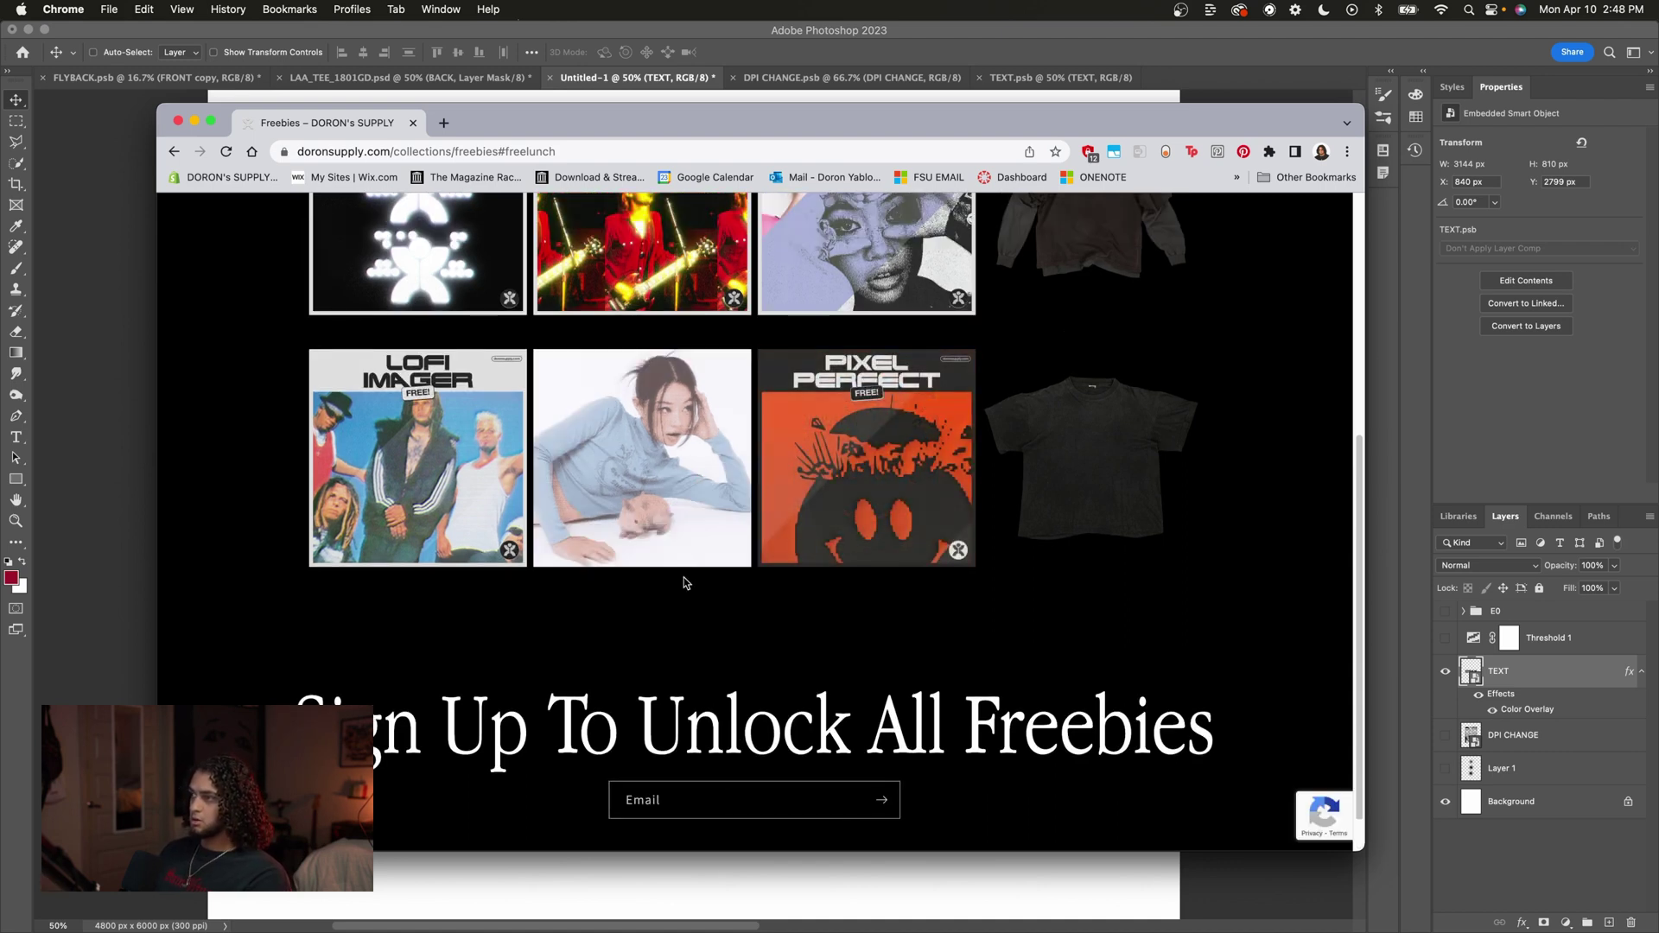
scroll(492, 542, "up", 1)
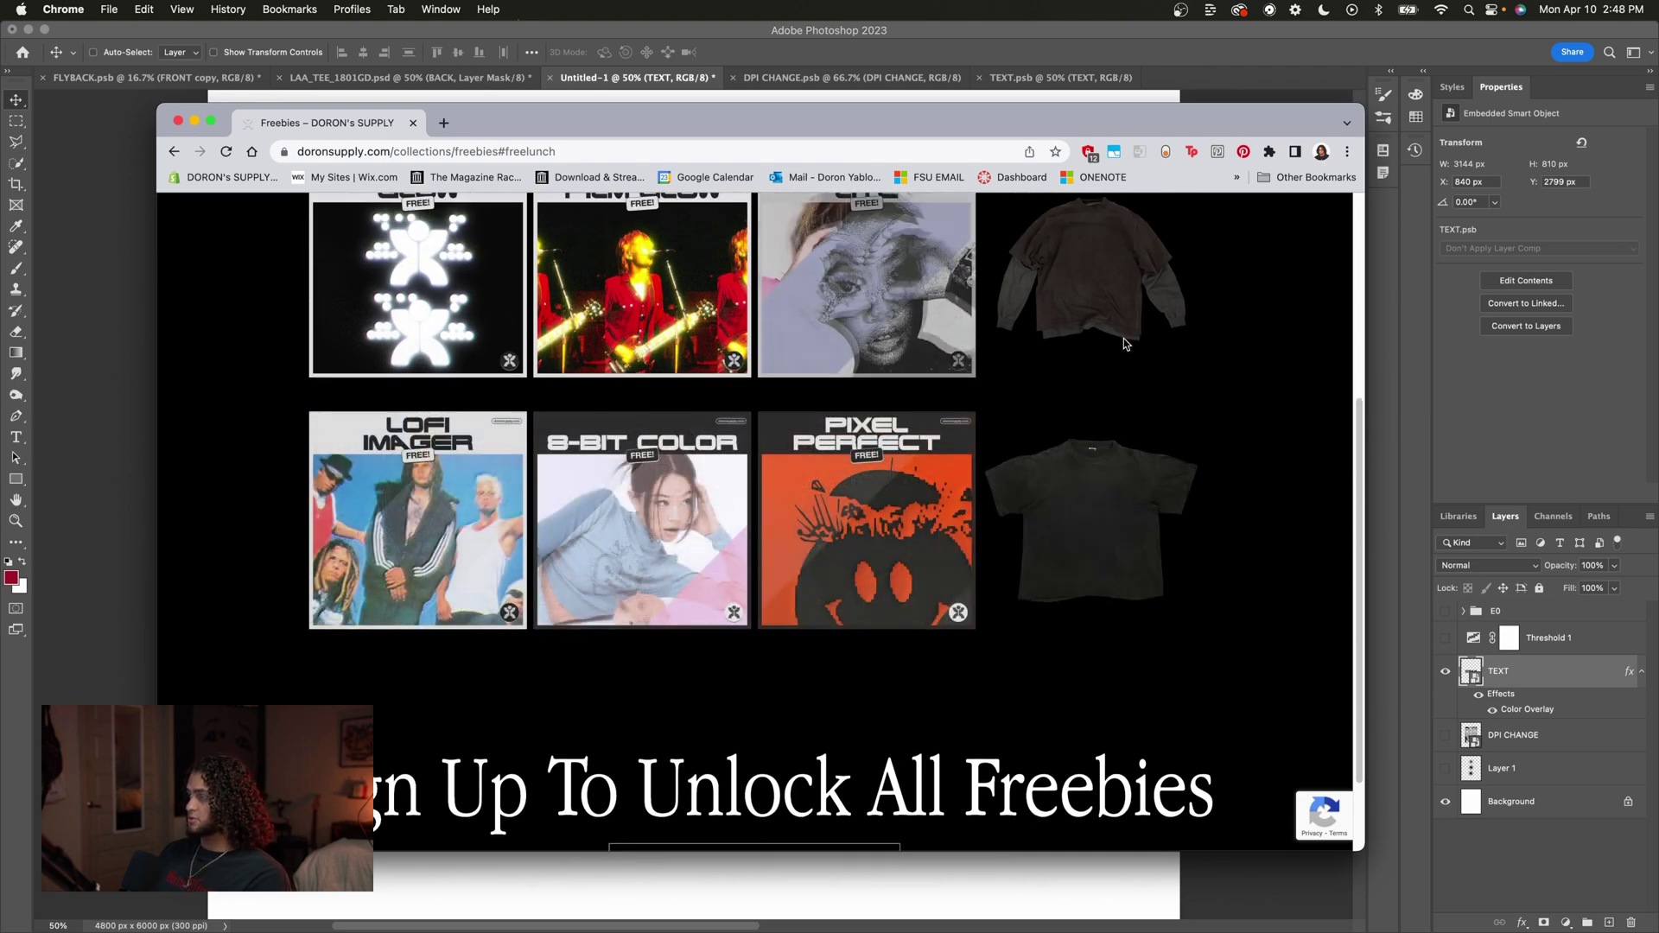
scroll(1207, 741, "down", 1)
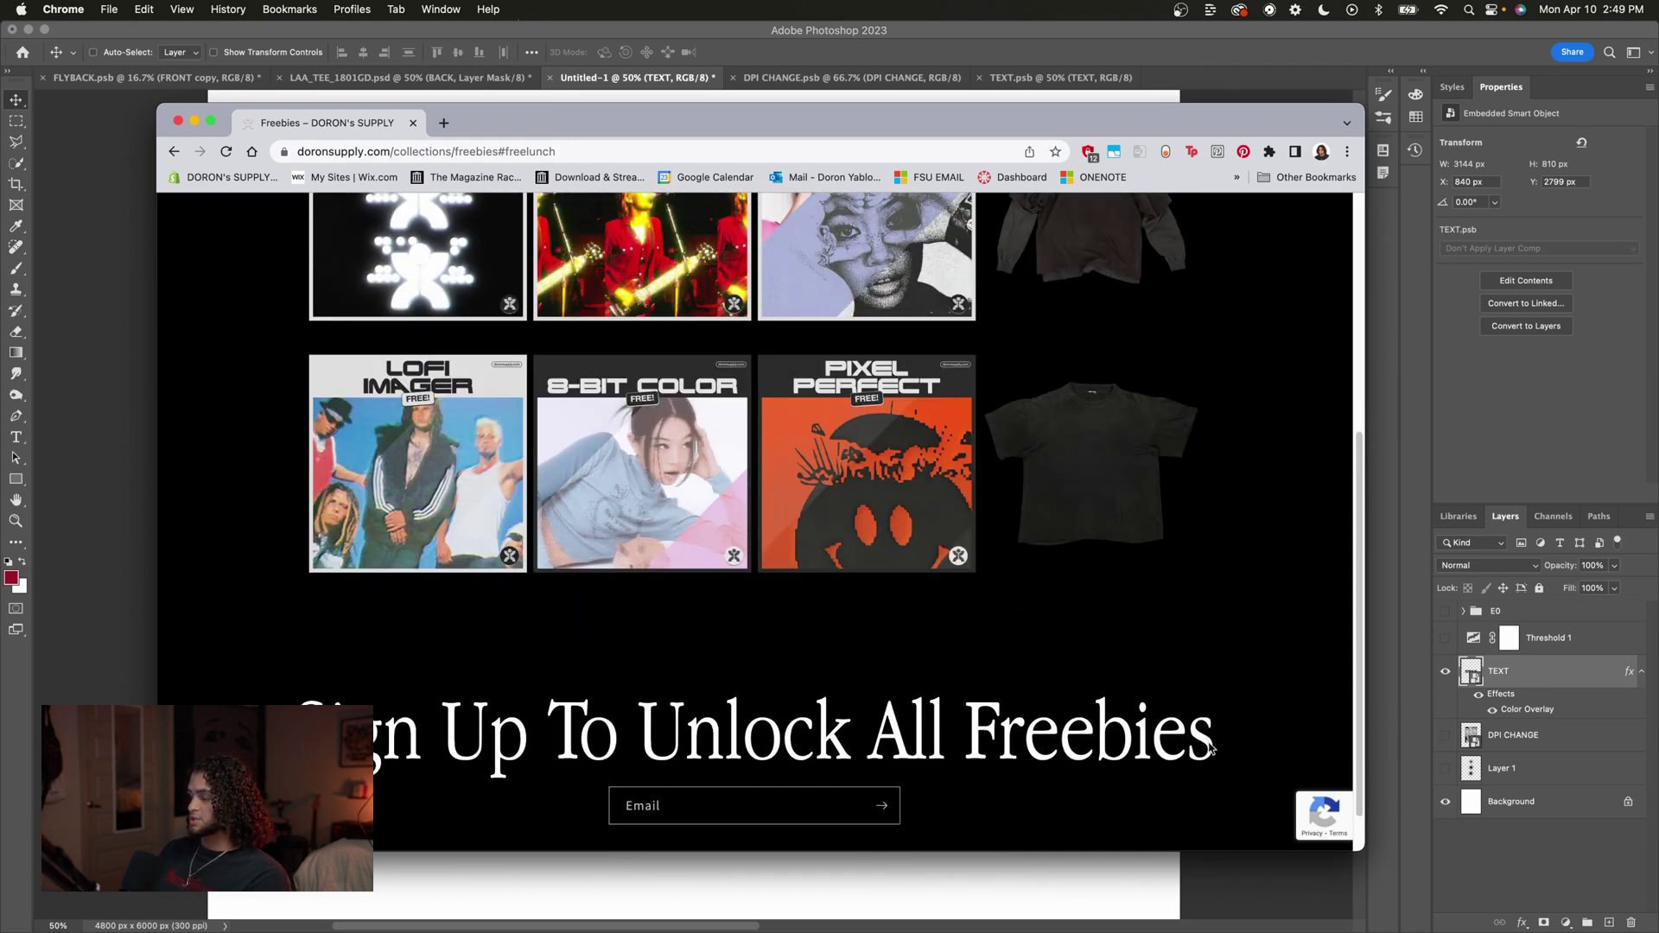
scroll(1208, 748, "up", 2)
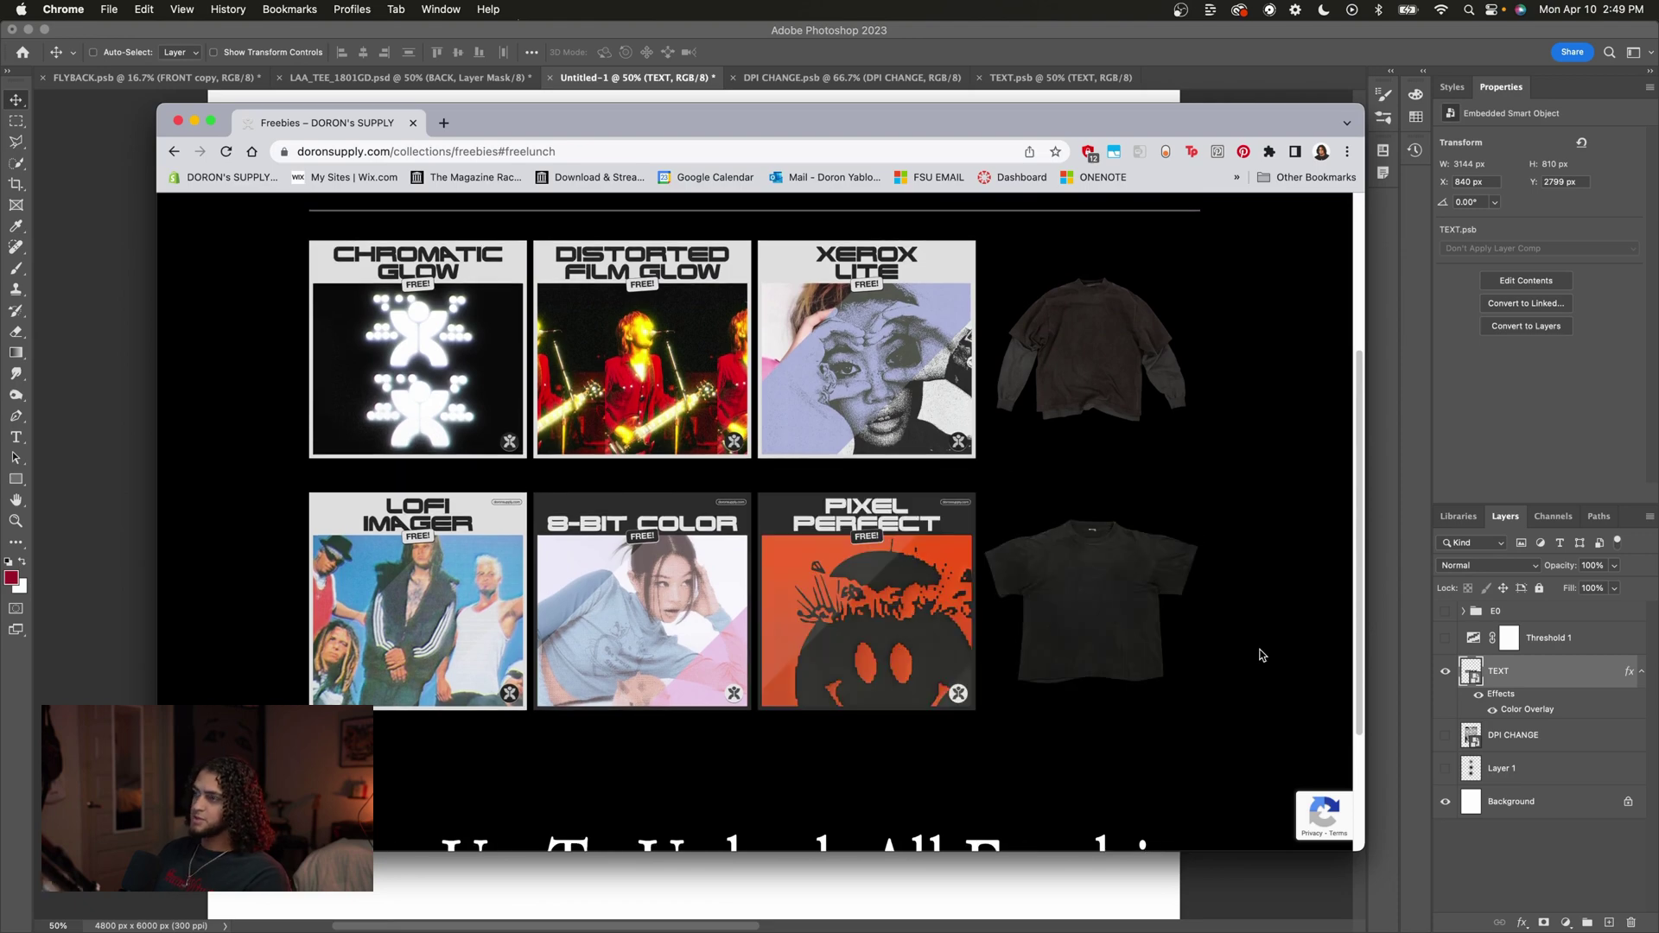